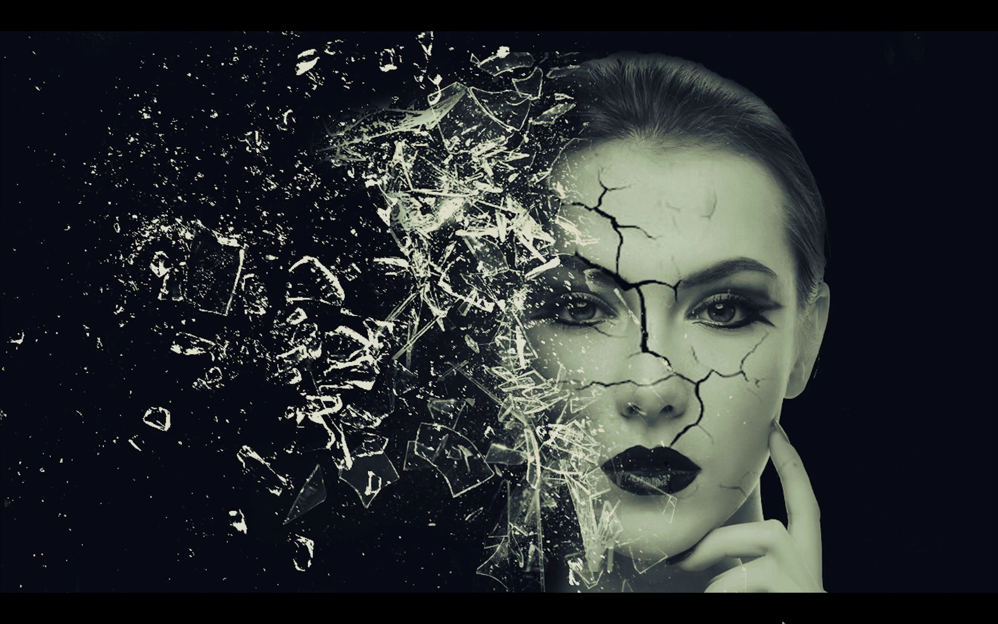
Step: Restore Photoshop from the Dock to its recent-files start screen and begin a new document
left_click(770, 598)
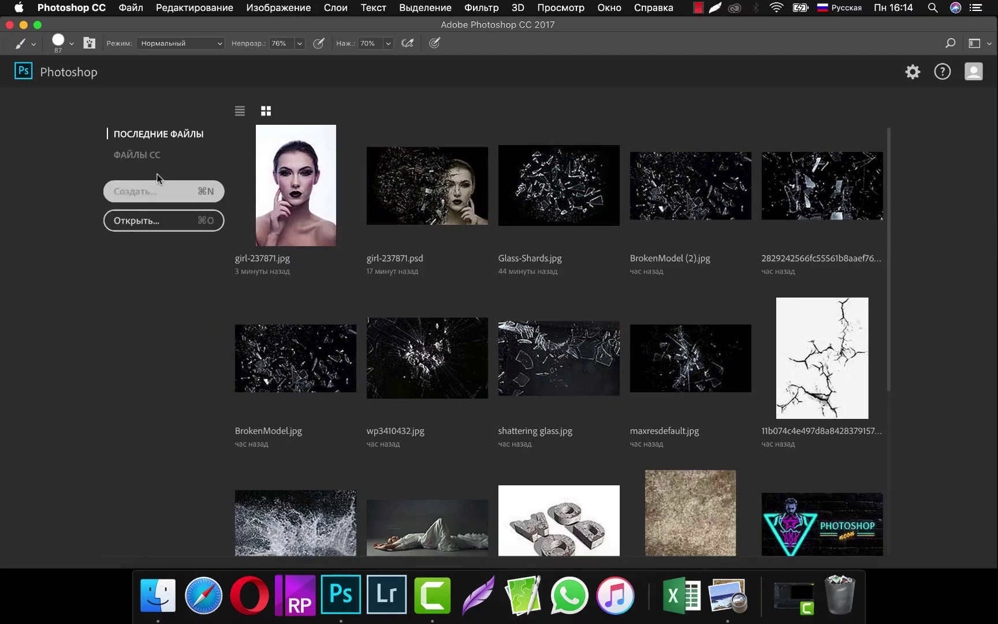
left_click(145, 196)
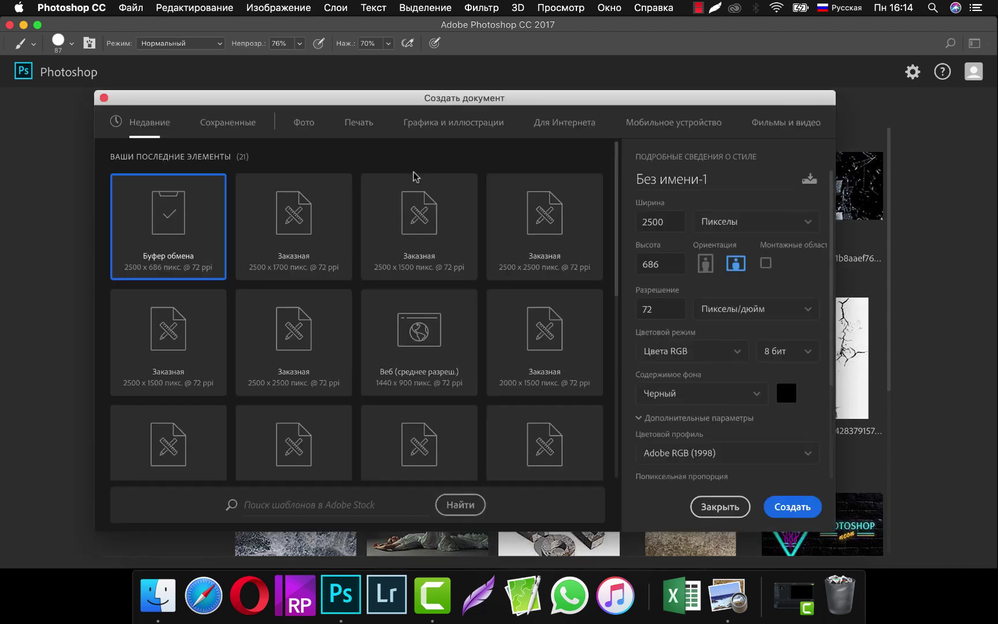
Step: Create a document named Стекло, 2500 × 1700 px at 72 ppi, with a black background
triple_click(729, 179)
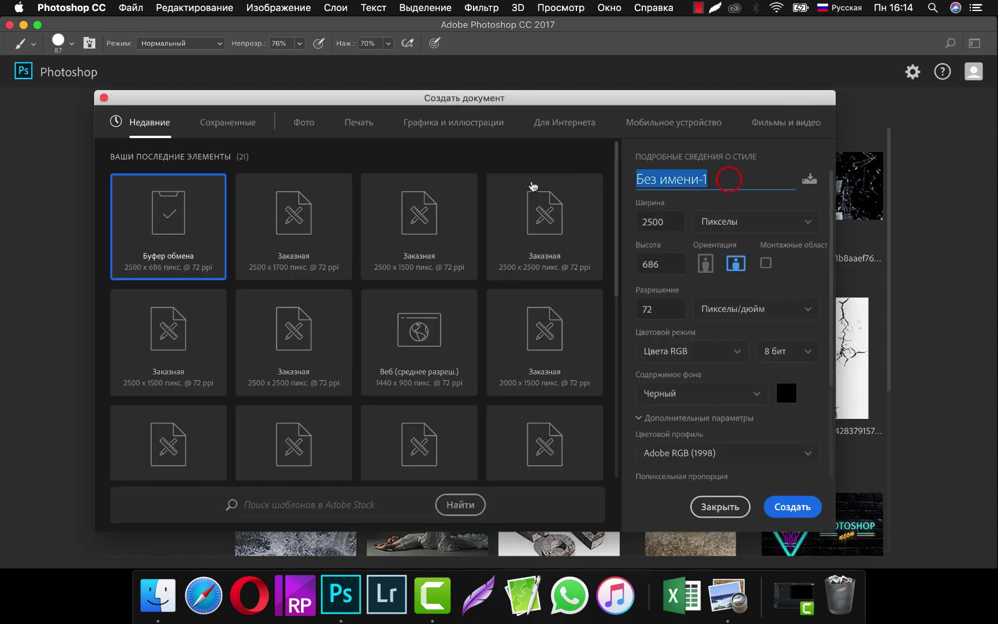
type("Стекло")
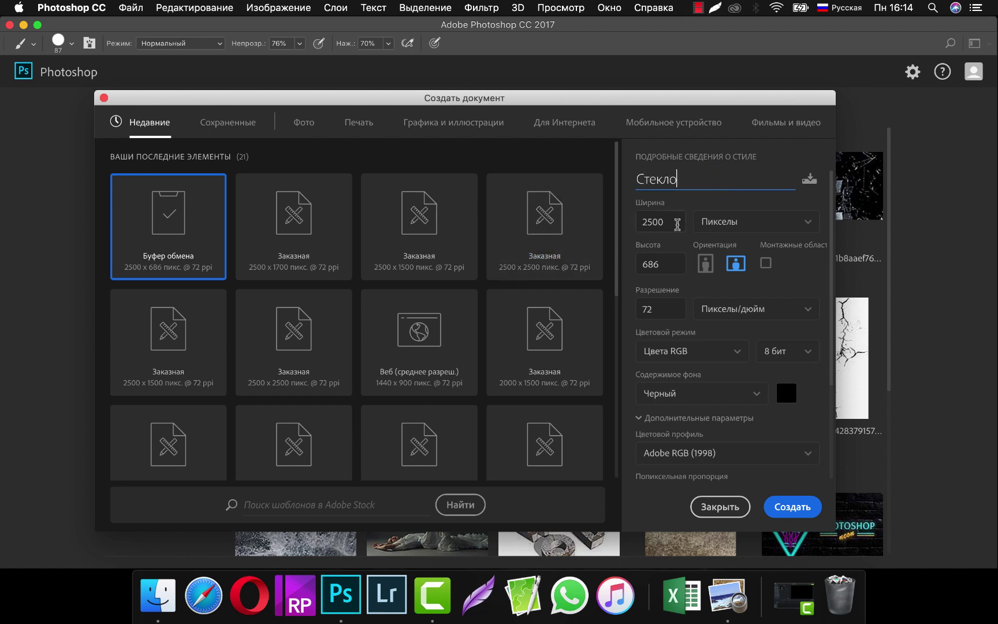
double_click(677, 225)
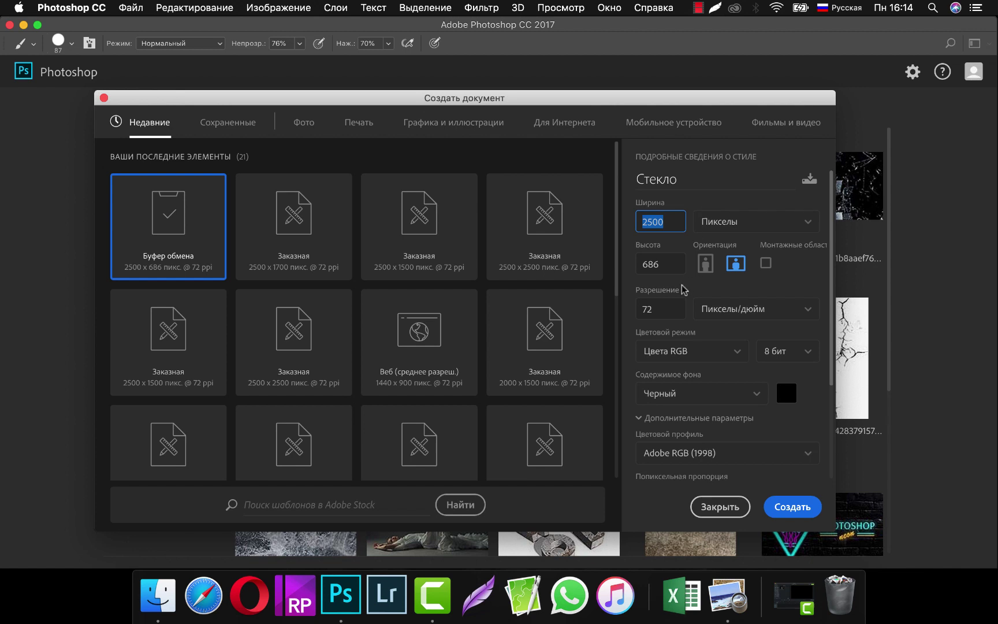
double_click(670, 265)
type("1700")
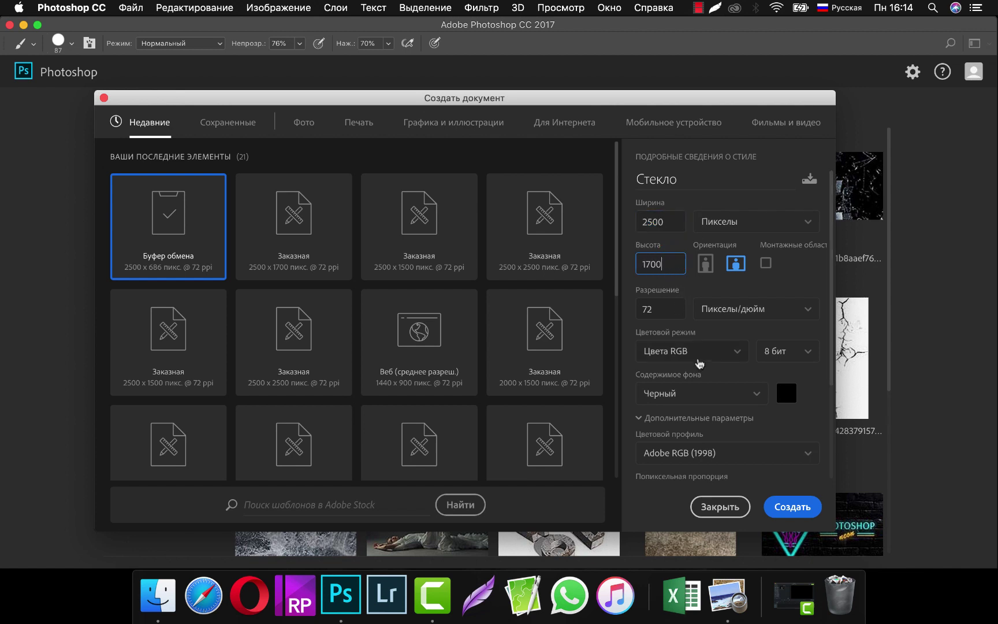
double_click(673, 309)
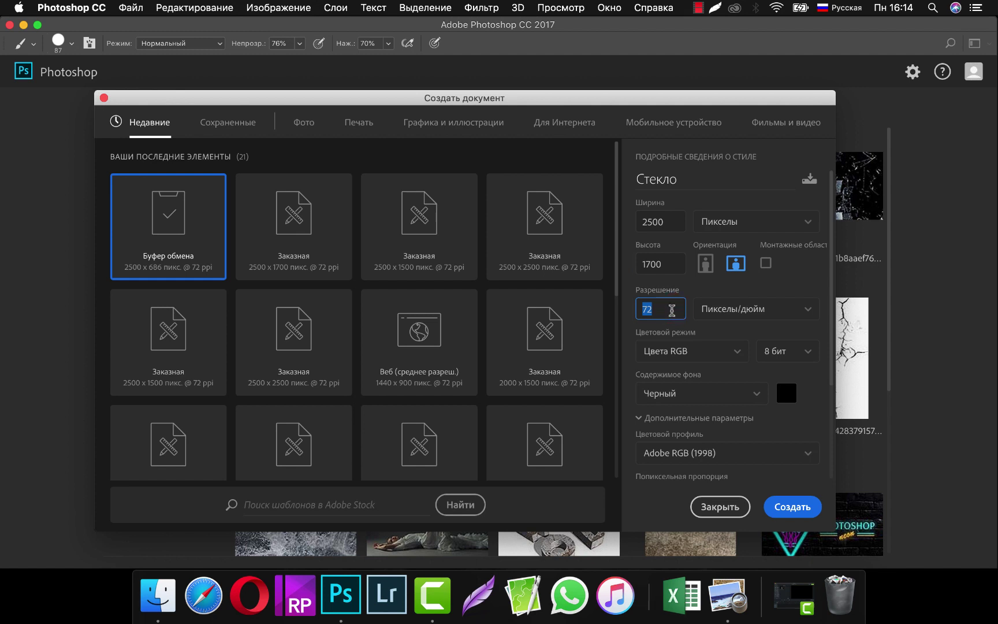
left_click(708, 400)
left_click(680, 443)
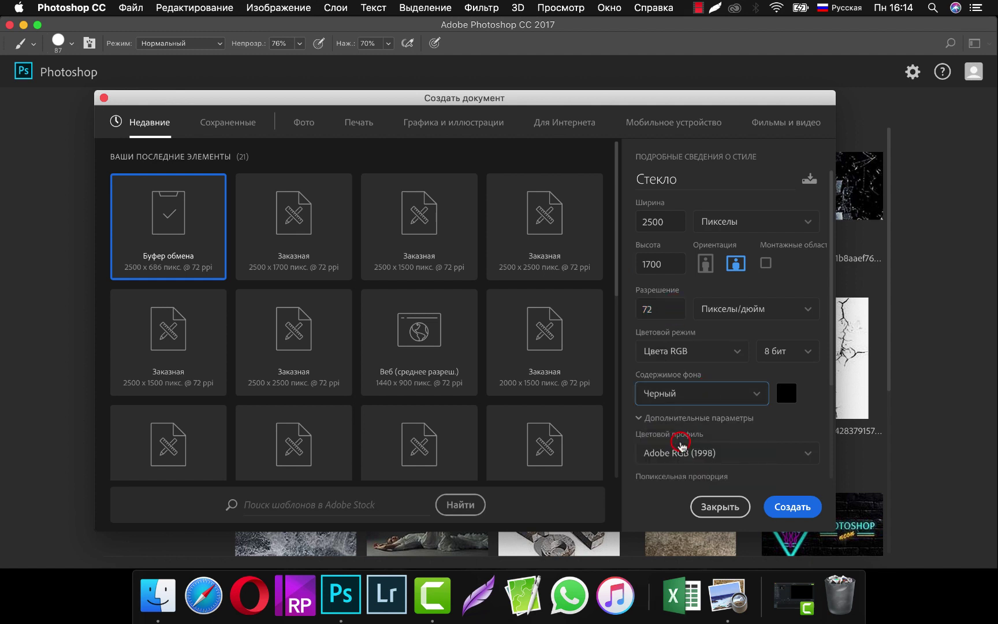
left_click(785, 502)
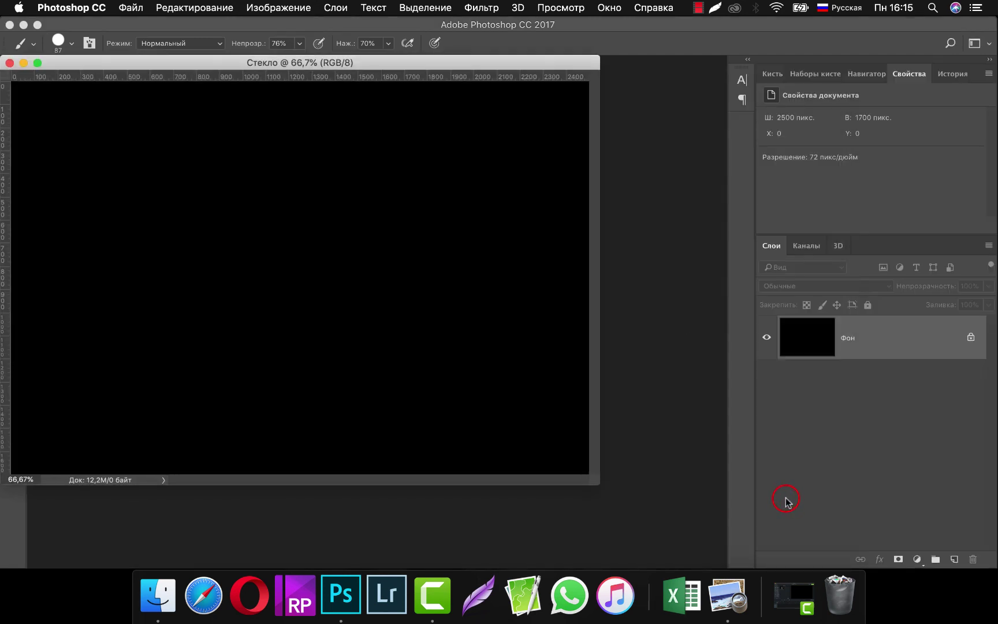
Step: Dock Стекло as a tab, open girl-237871.jpg without colour management, and dock it beside Стекло
left_click_drag(363, 61, 456, 82)
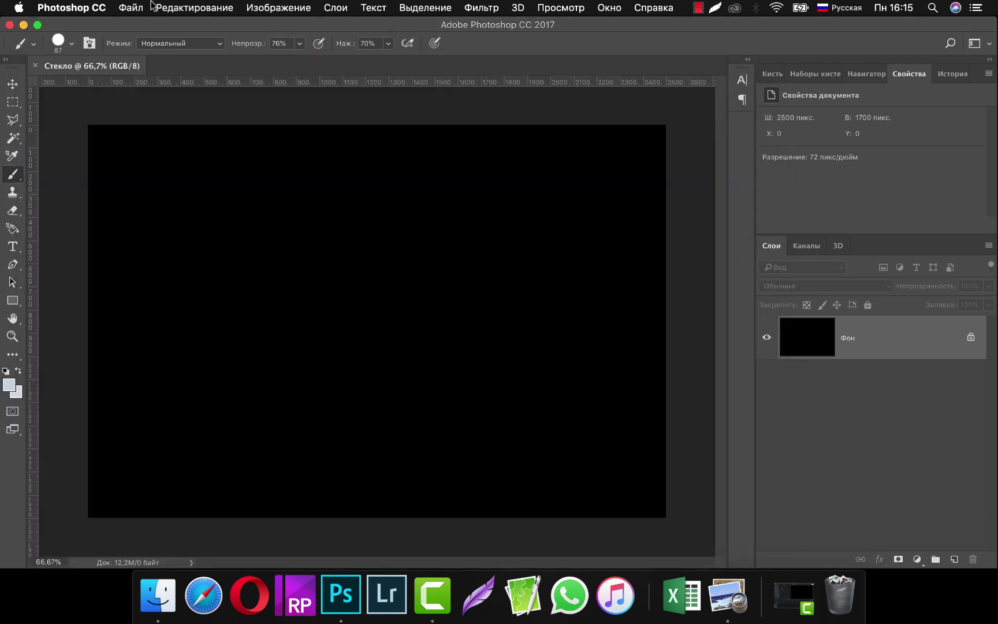
left_click(132, 7)
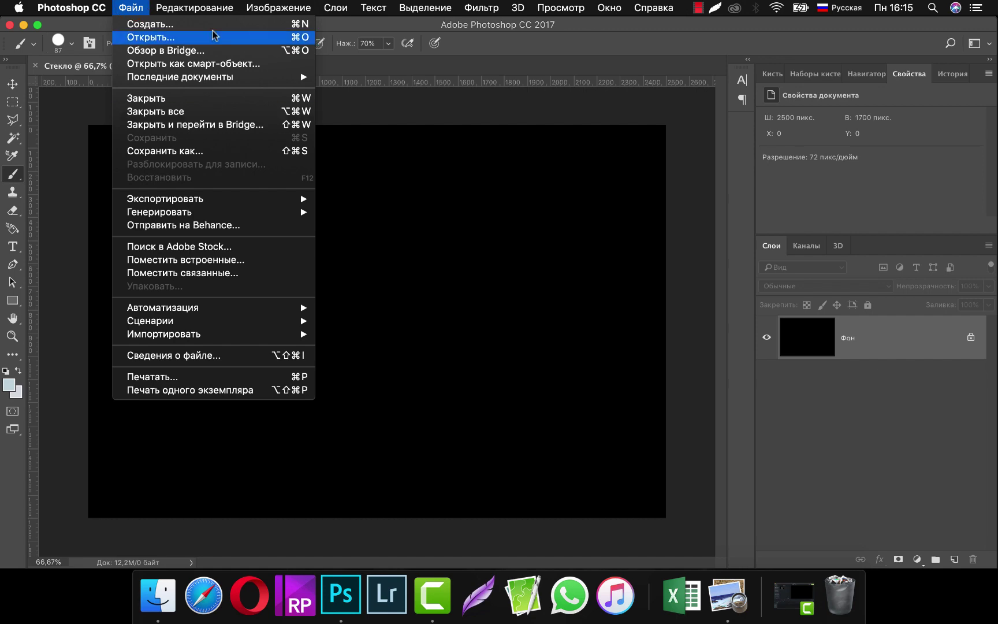
left_click(180, 38)
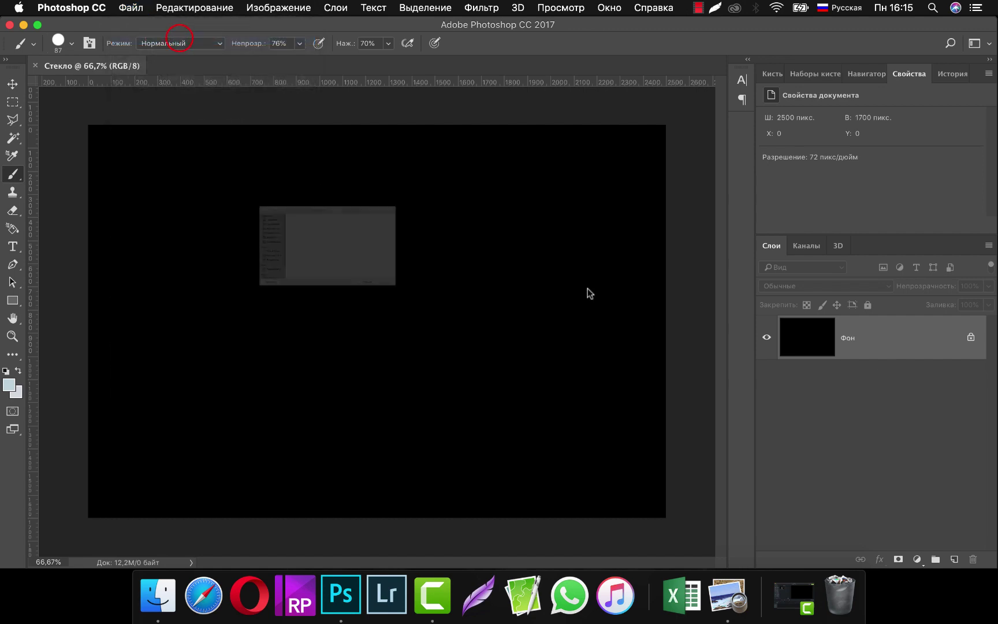
scroll(445, 314, "down", 5)
scroll(445, 314, "down", 1)
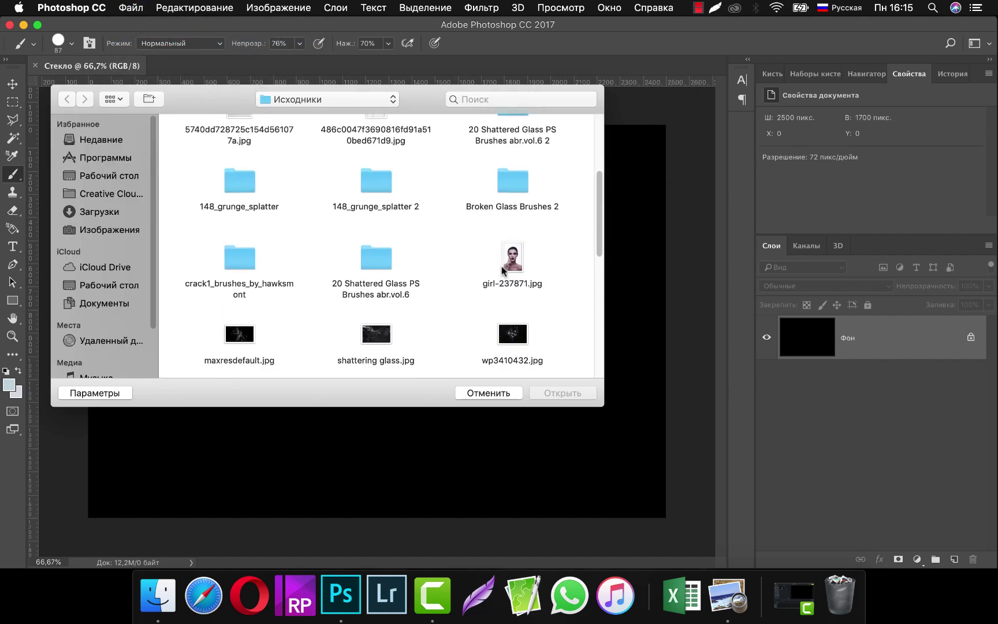
left_click(505, 258)
left_click(555, 388)
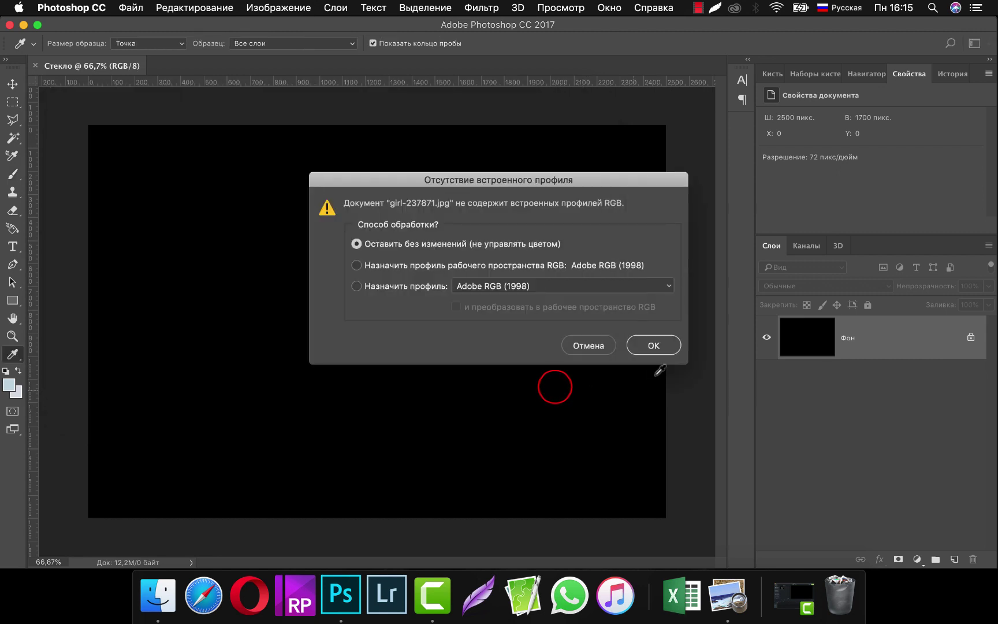
left_click(648, 346)
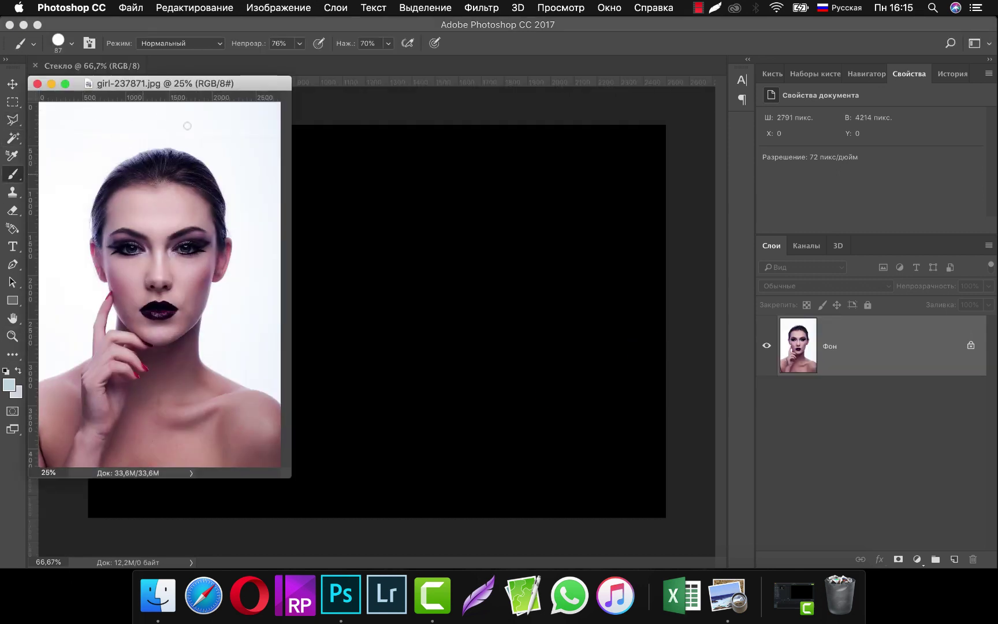
left_click_drag(202, 81, 436, 102)
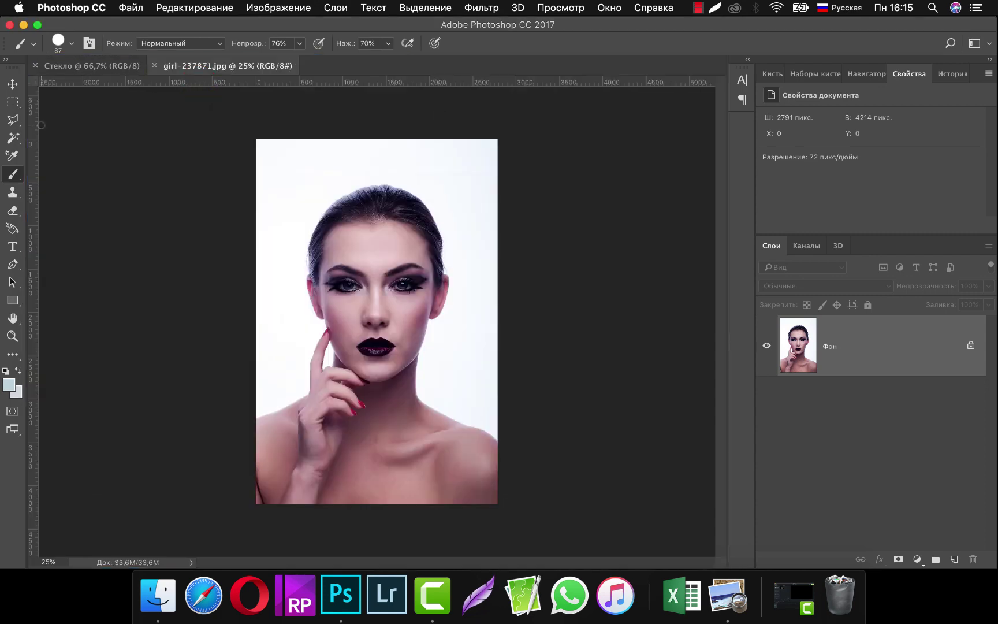
Step: Brush a Quick Selection over the woman's hair, face, hand and shoulders, then zoom into the hairline
left_click(12, 138)
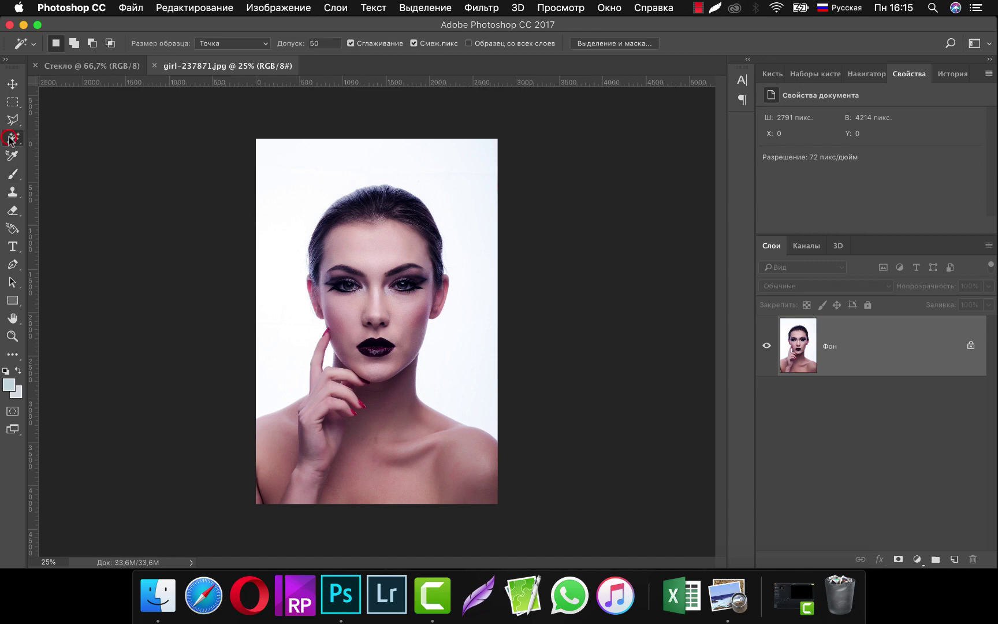
left_click(110, 137)
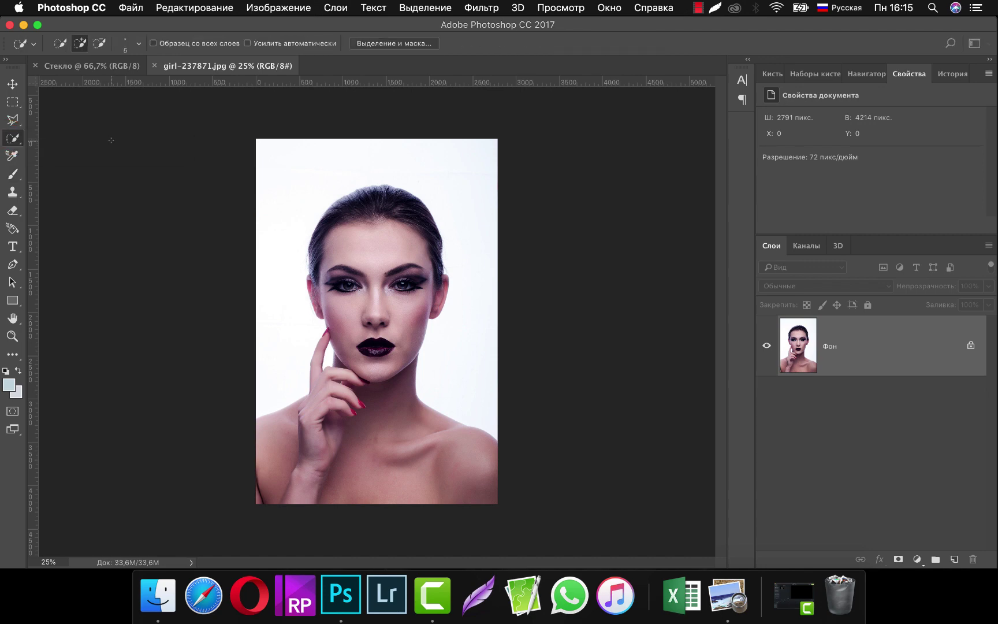
mouse_move(289, 216)
left_mouse_down()
mouse_move(312, 191)
mouse_move(463, 234)
mouse_move(461, 333)
left_mouse_up()
scroll(354, 254, "up", 1)
scroll(375, 201, "up", 2)
scroll(374, 200, "up", 1)
scroll(374, 200, "up", 1)
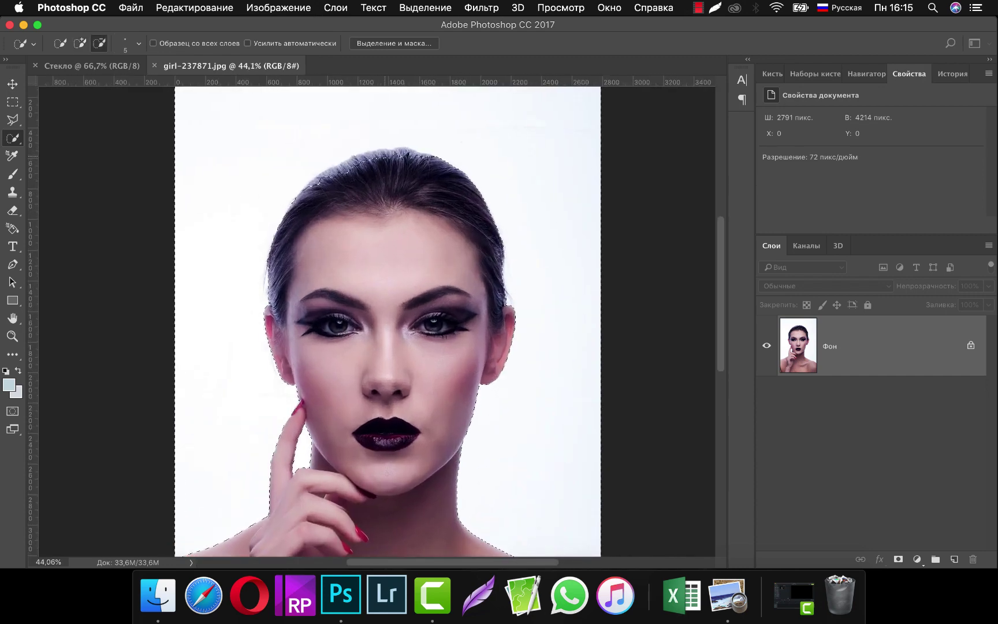
scroll(375, 200, "up", 3)
scroll(394, 204, "up", 2)
scroll(394, 205, "up", 2)
scroll(395, 204, "up", 1)
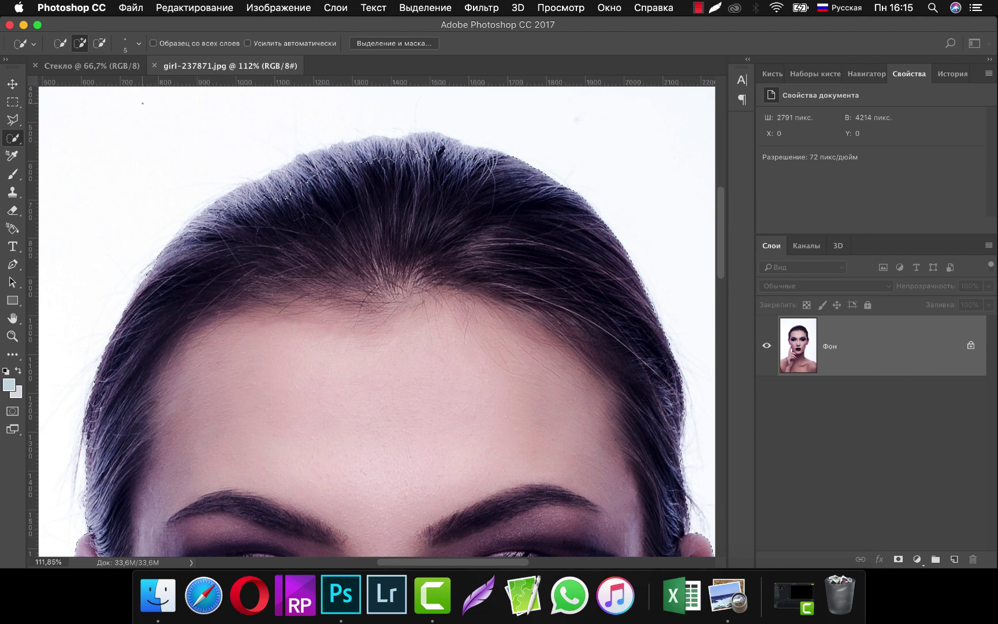
Step: Subtract stray areas from the selection along the top and left hairline
key("alt")
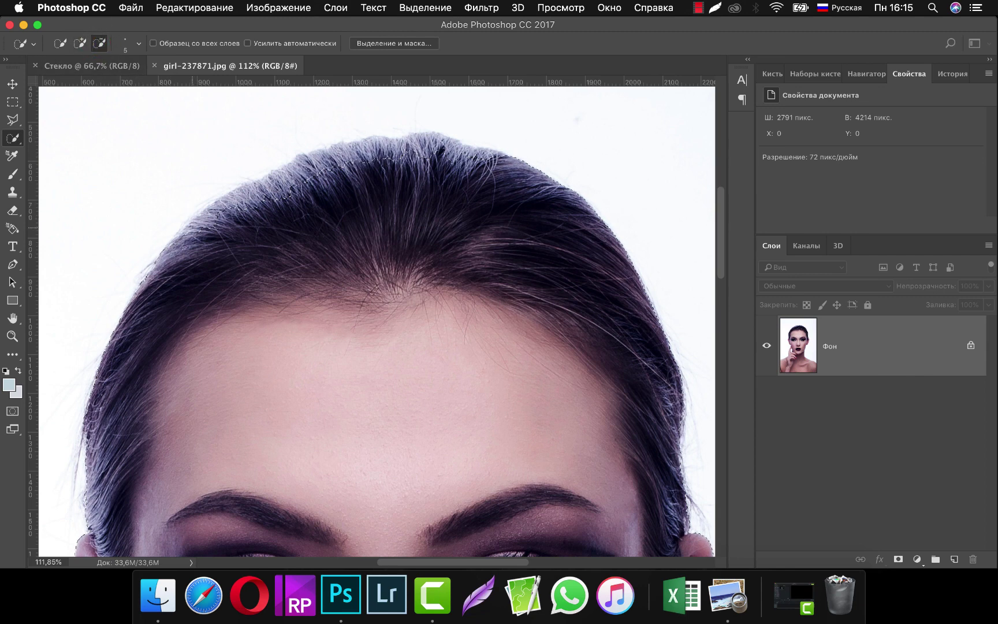
left_click(198, 221)
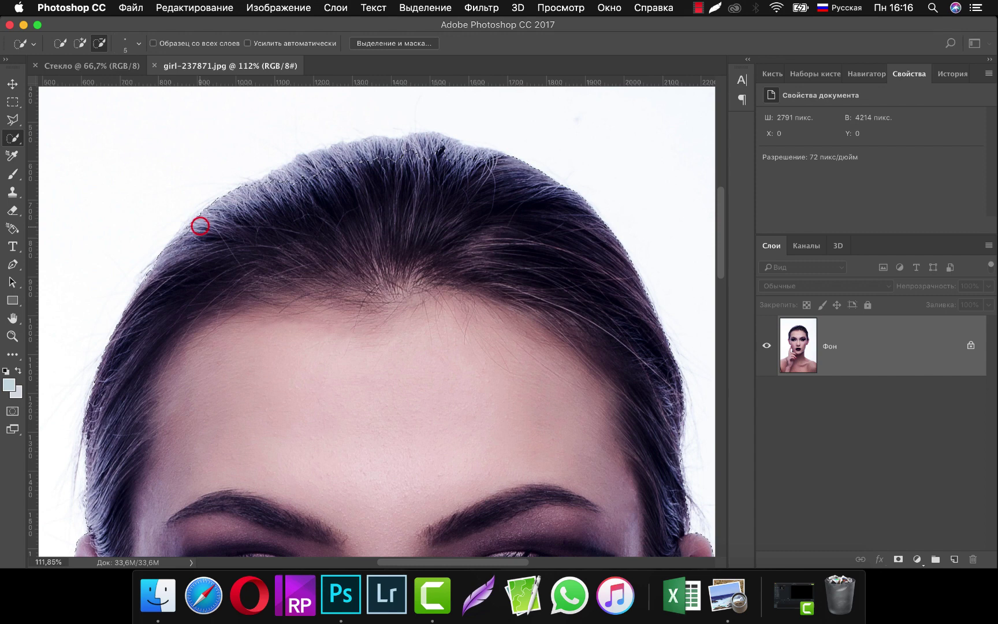
left_click_drag(200, 225, 195, 223)
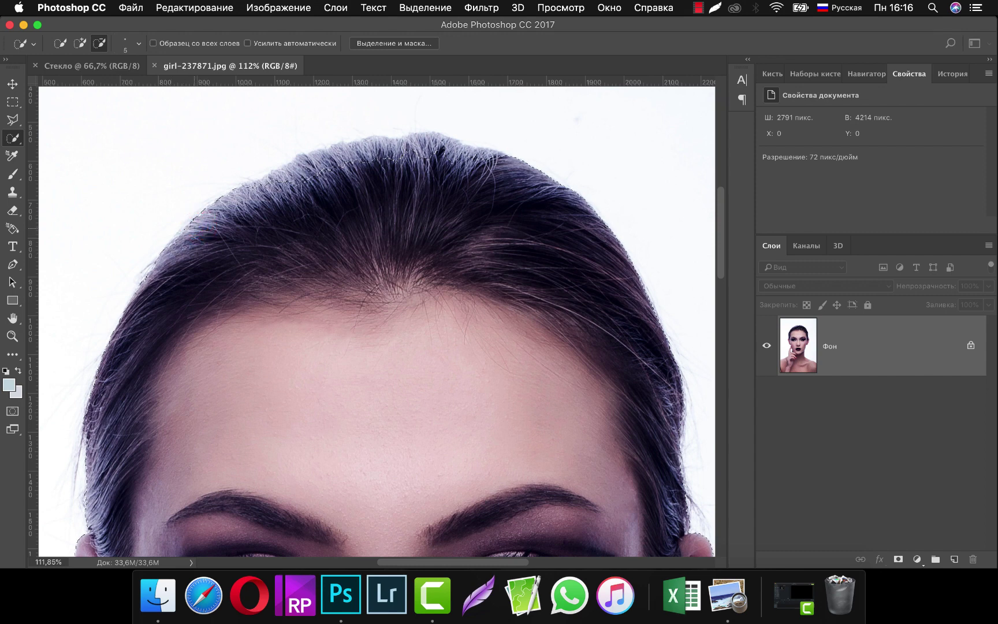
left_click(192, 226)
left_click(272, 176)
left_click(391, 144)
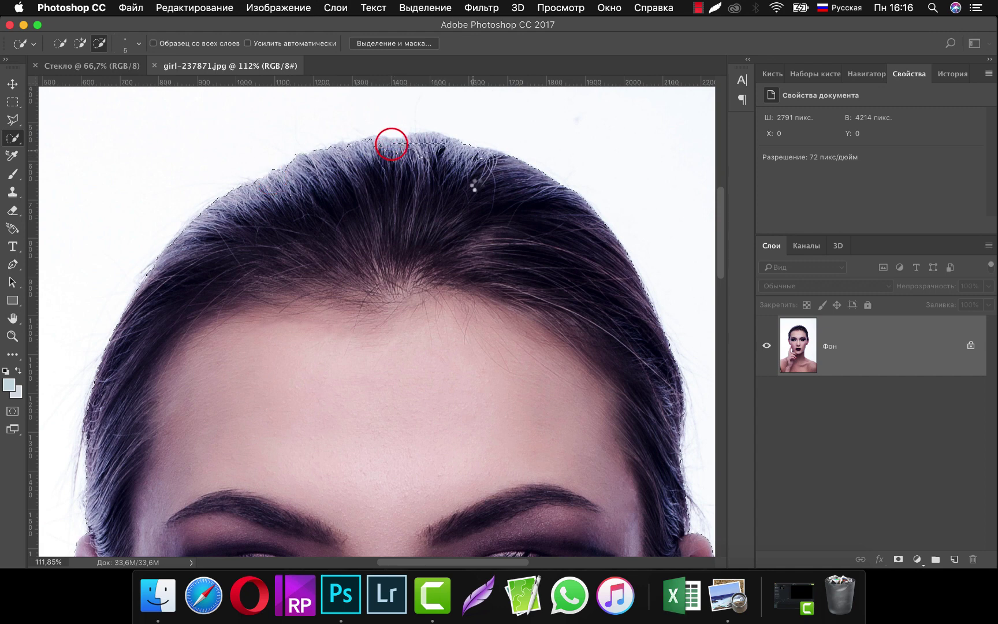
left_click(479, 150)
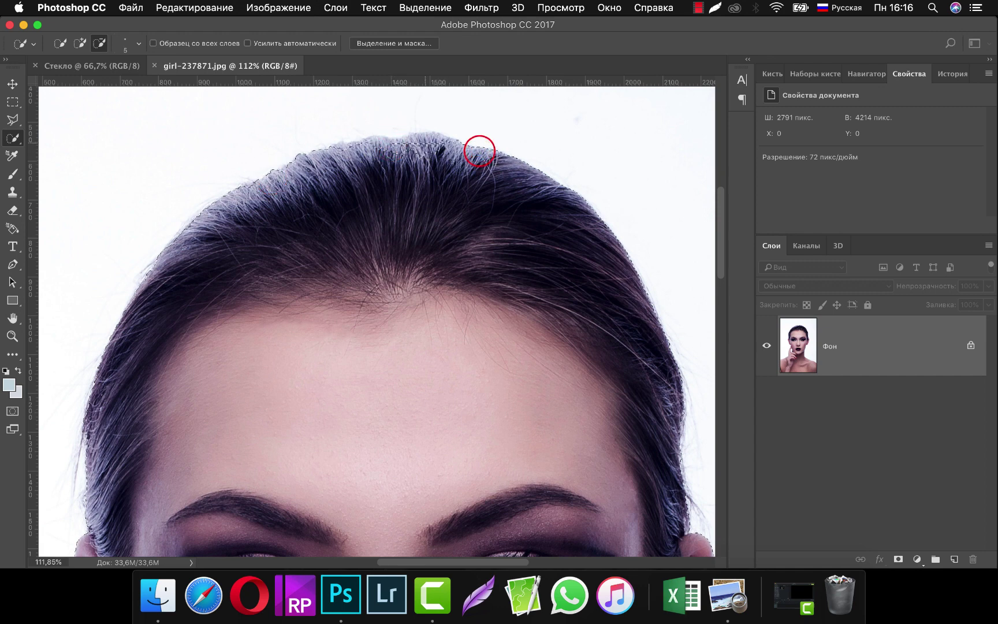
left_click(416, 135)
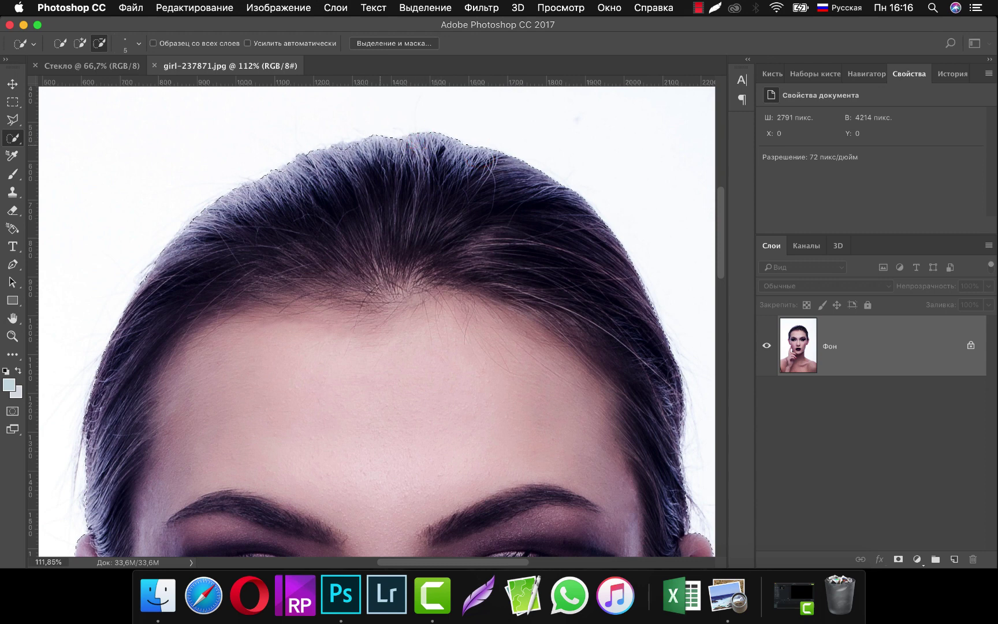
left_click(364, 136)
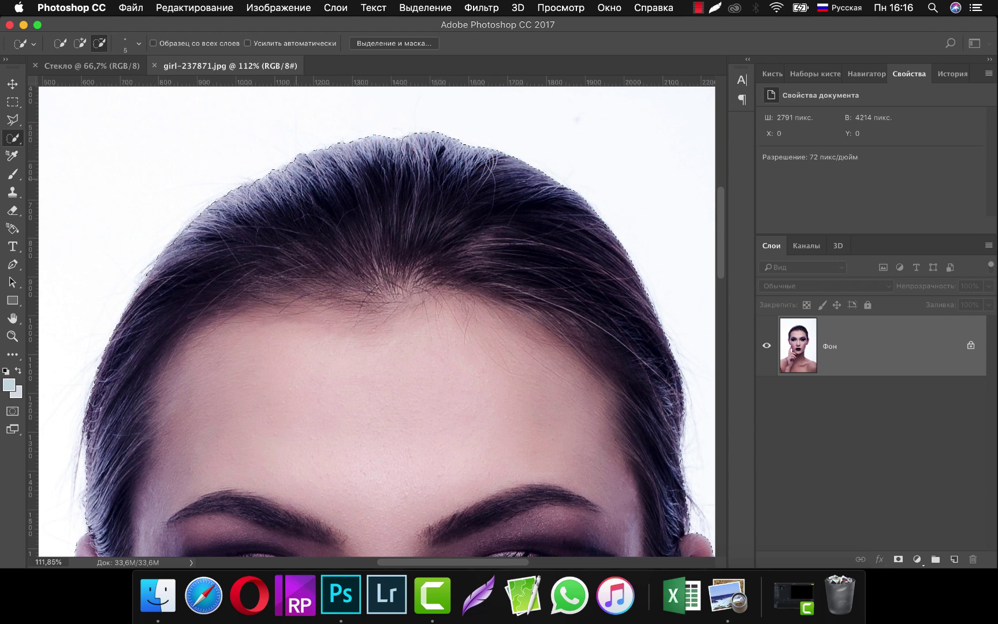
left_click(291, 167)
left_click(250, 180)
Step: Check the edges at several zoom levels, then select the white background around the woman
scroll(249, 181, "down", 5)
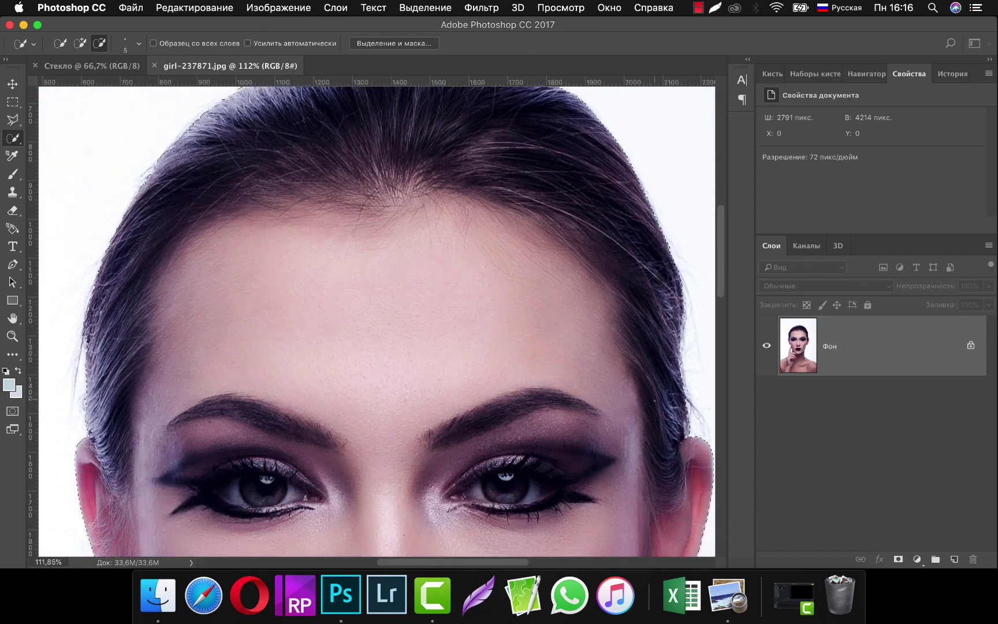
scroll(375, 321, "down", 4)
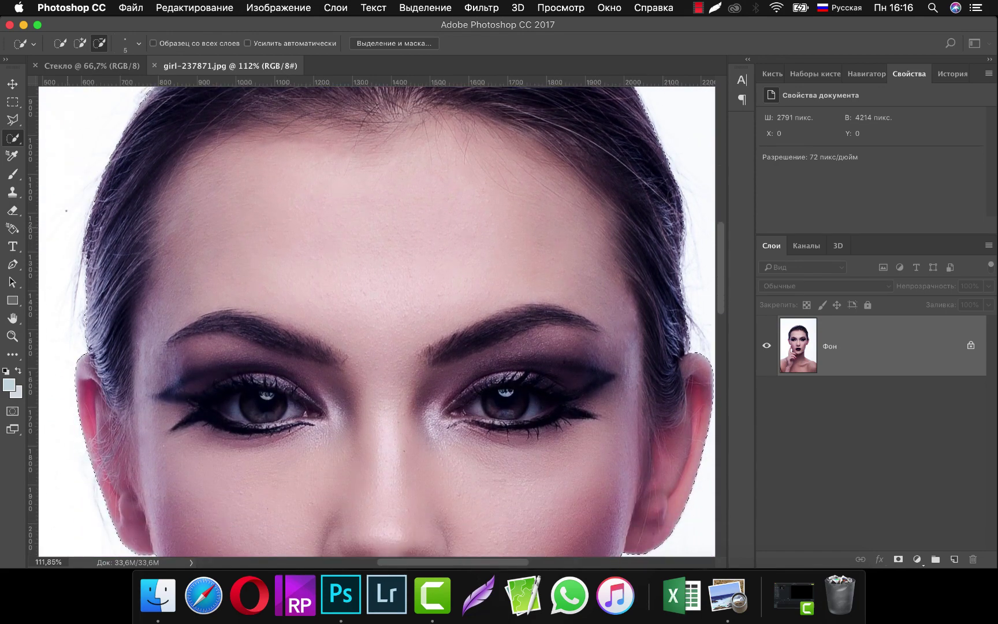
scroll(375, 321, "down", 4)
scroll(376, 320, "down", 6)
scroll(375, 321, "down", 9)
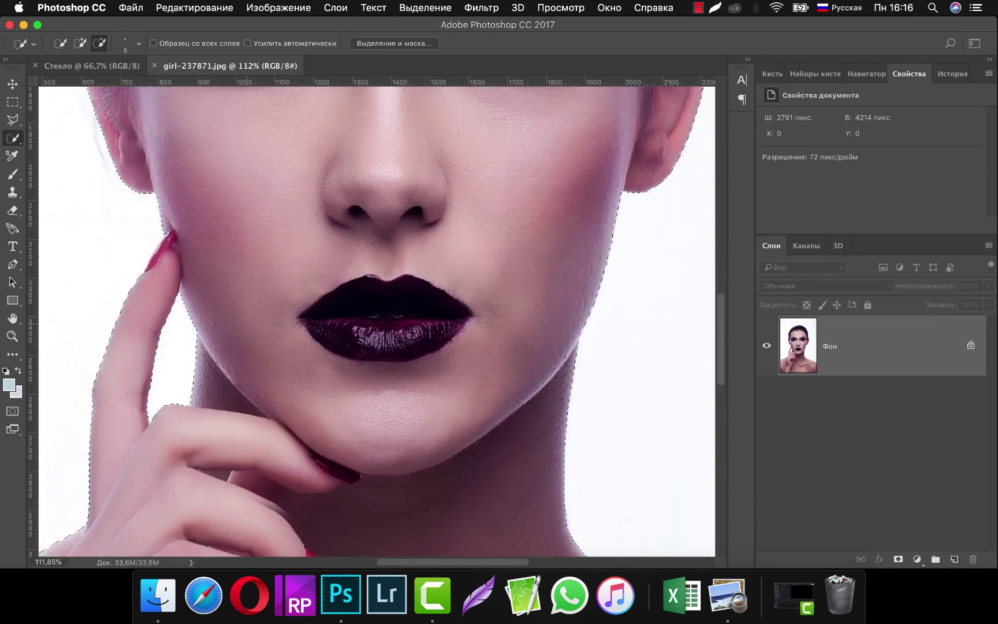
scroll(376, 320, "down", 10)
scroll(376, 321, "down", 7)
scroll(375, 321, "up", 5)
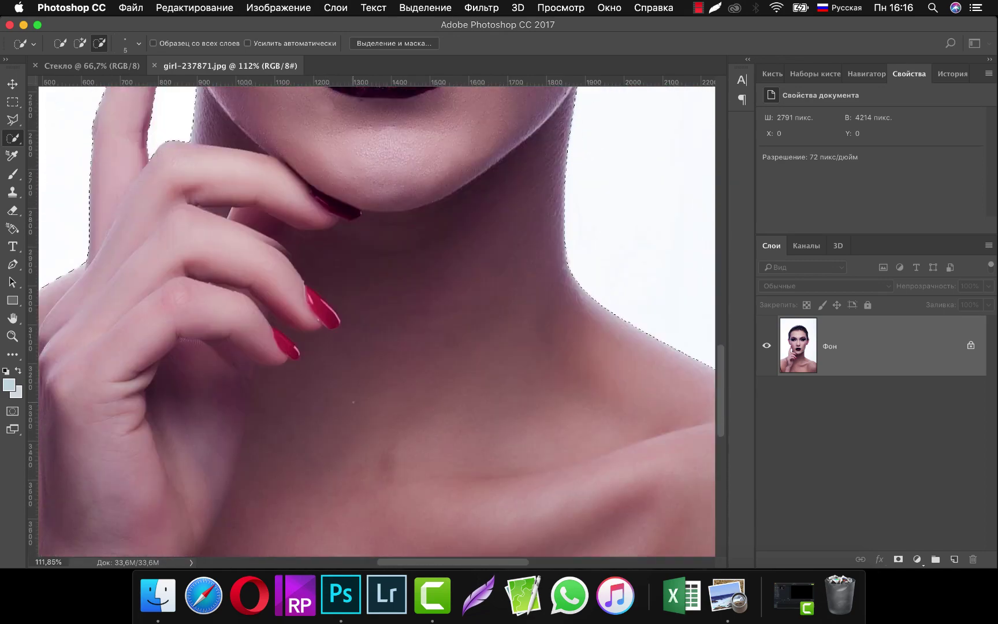
scroll(375, 320, "up", 15)
scroll(375, 321, "up", 5)
scroll(375, 320, "up", 10)
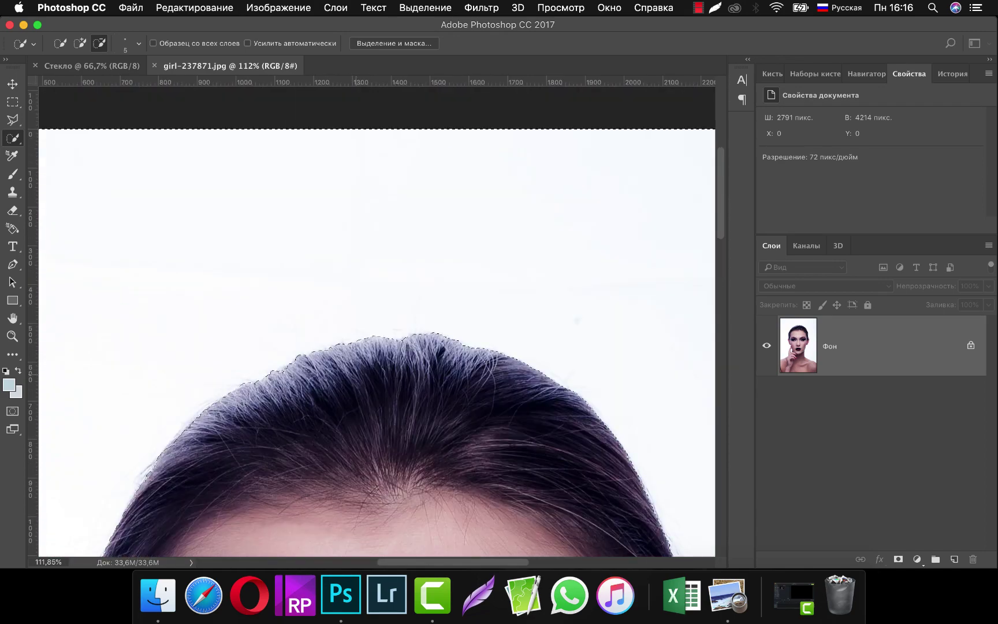
scroll(375, 320, "down", 3)
scroll(375, 320, "down", 3)
scroll(375, 320, "down", 3)
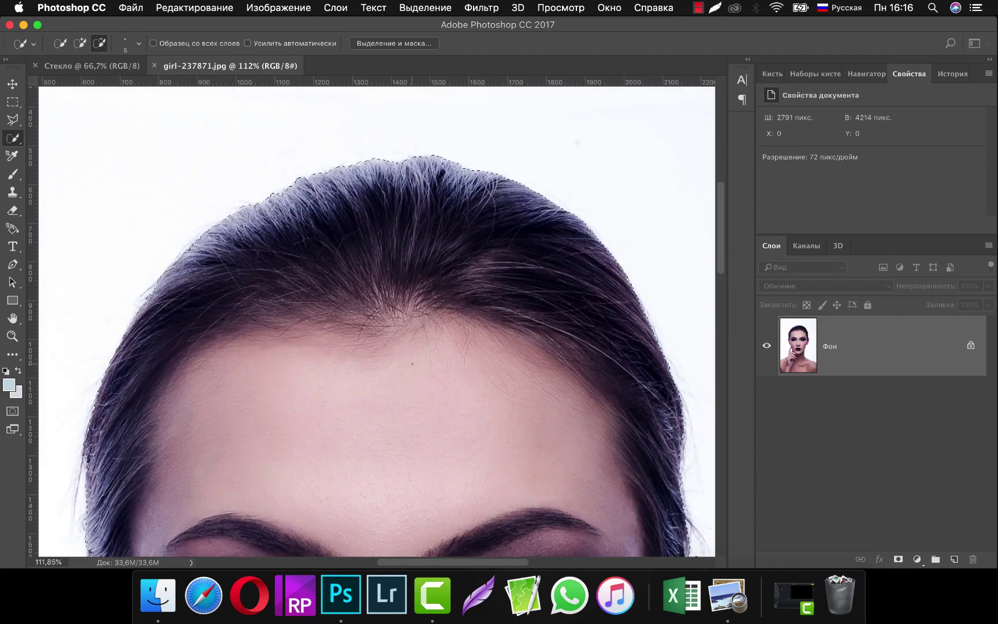
key("super+0")
scroll(410, 365, "up", 5)
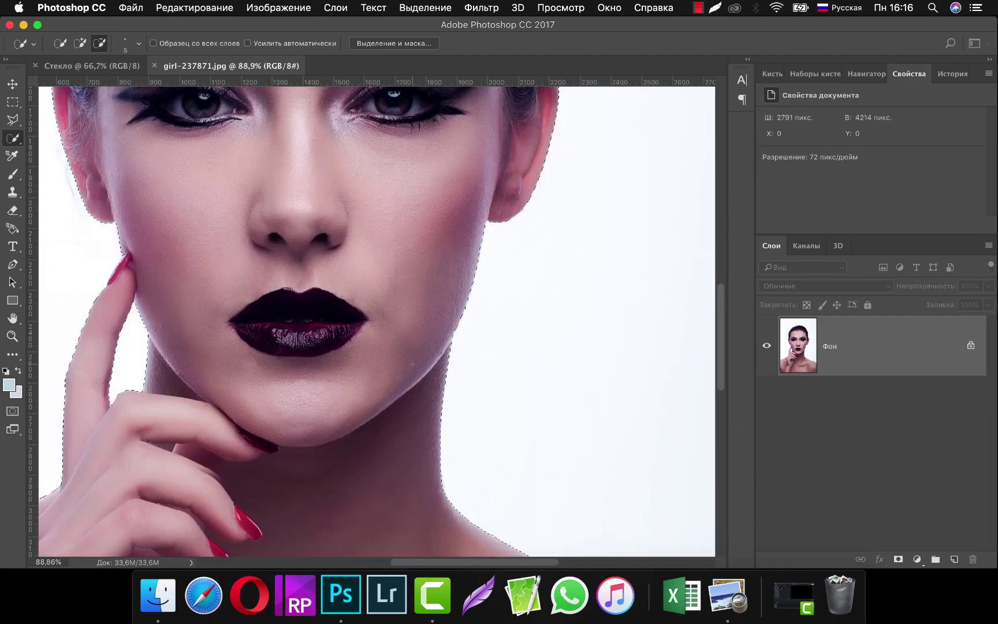
scroll(410, 365, "down", 10)
scroll(411, 365, "up", 5)
scroll(411, 365, "down", 5)
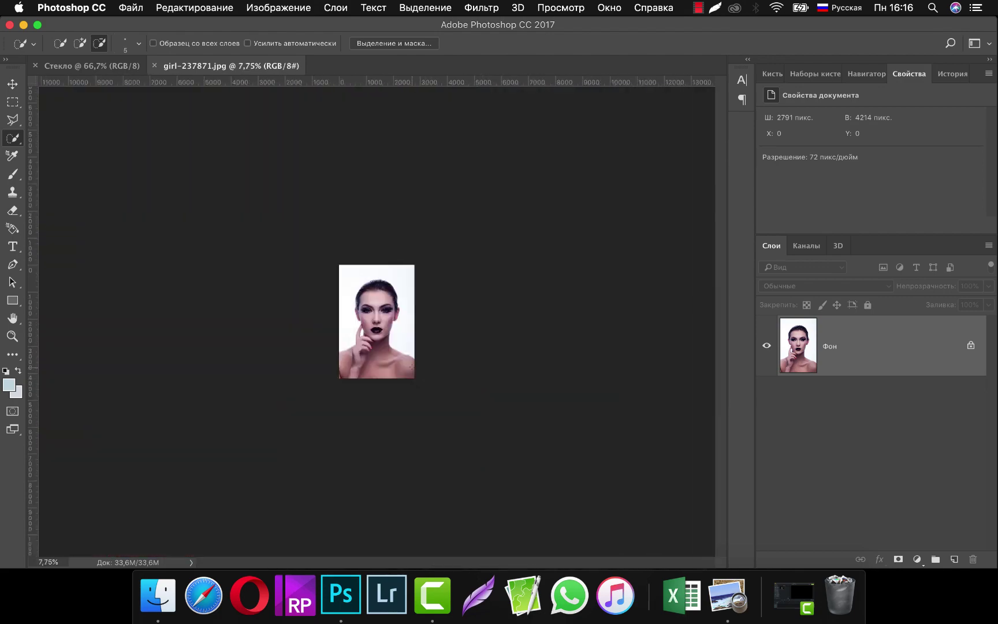
scroll(375, 323, "up", 5)
scroll(376, 323, "down", 4)
scroll(376, 321, "up", 2)
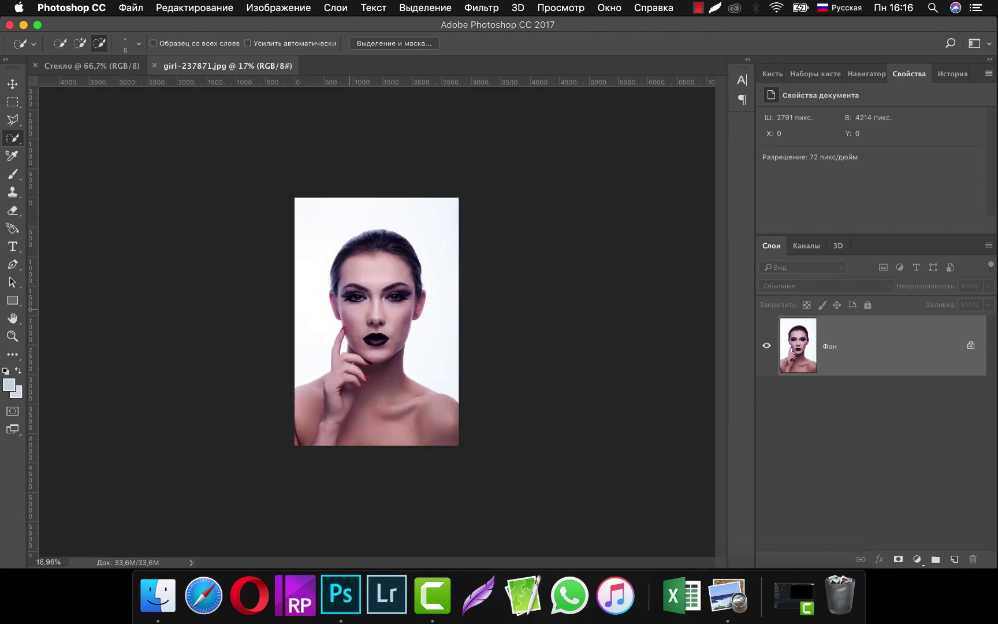
scroll(376, 321, "up", 1)
left_click(288, 185)
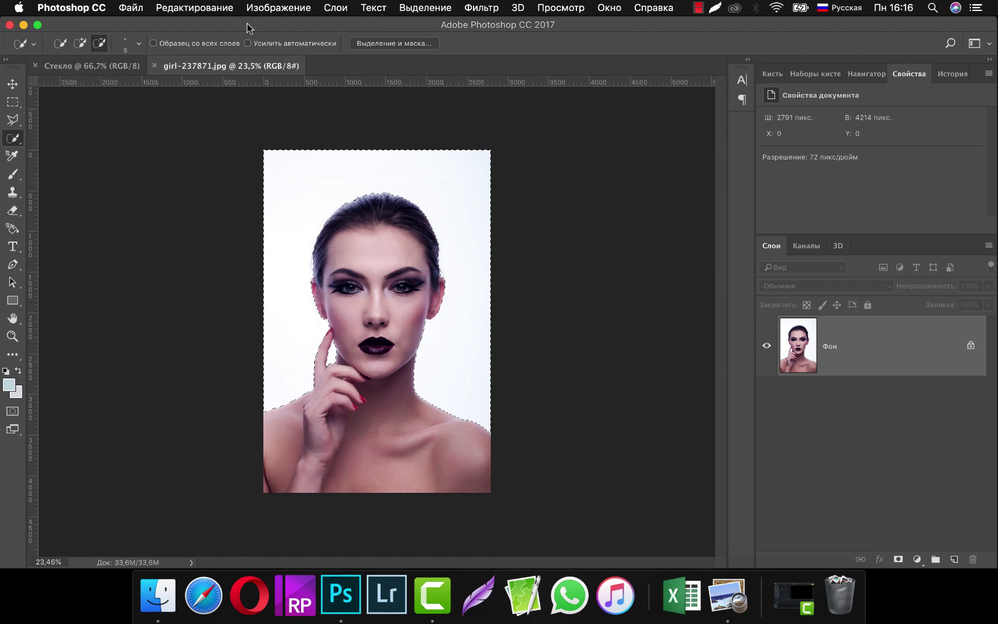
Step: Invert the selection to isolate the woman and drag her with the Move tool toward the Стекло tab
left_click(428, 11)
left_click(423, 67)
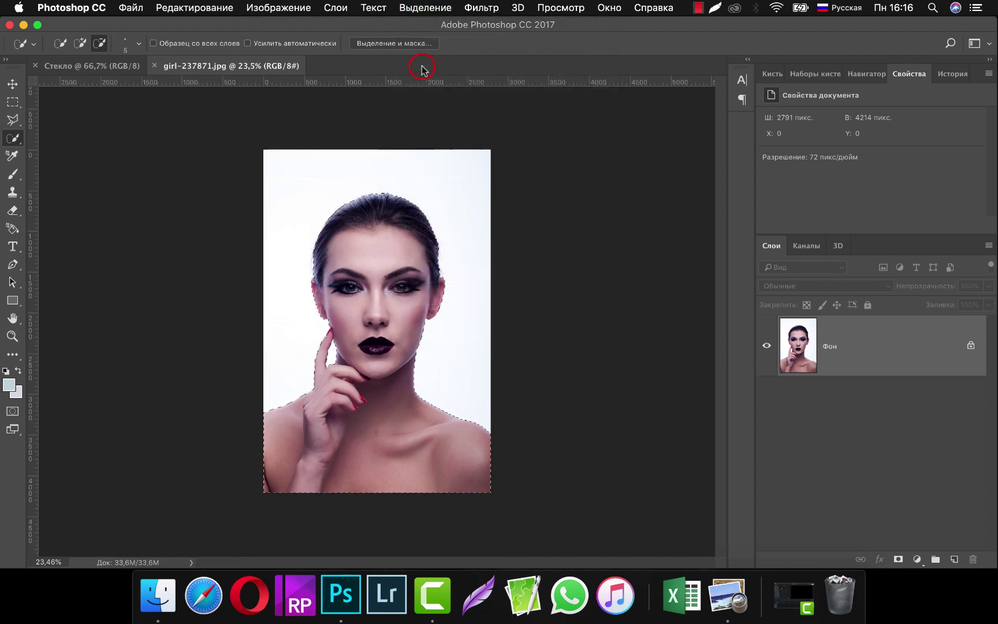
left_click(12, 84)
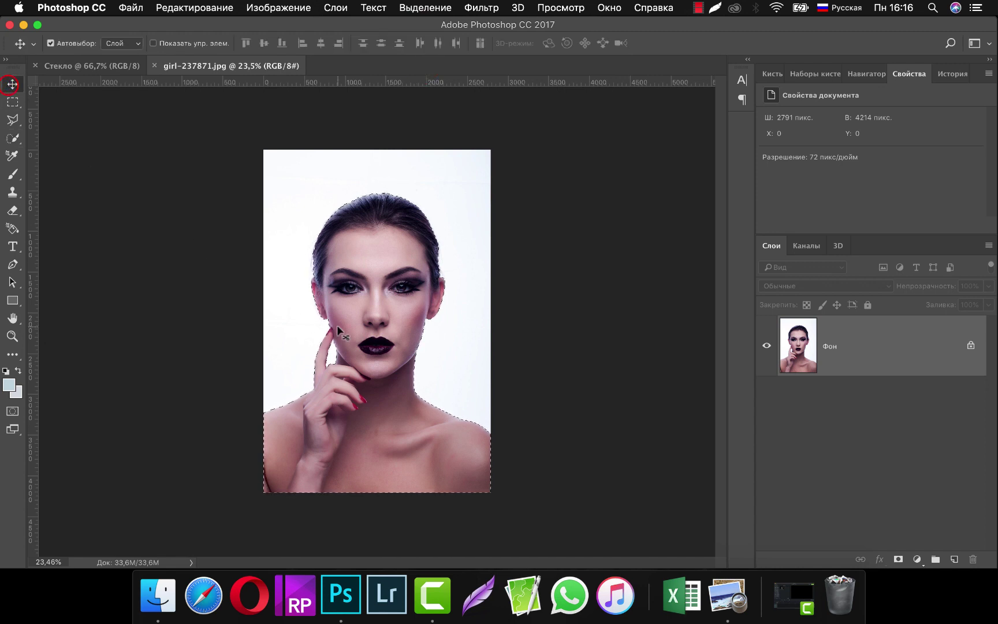
left_click(385, 245)
left_click_drag(385, 245, 97, 70)
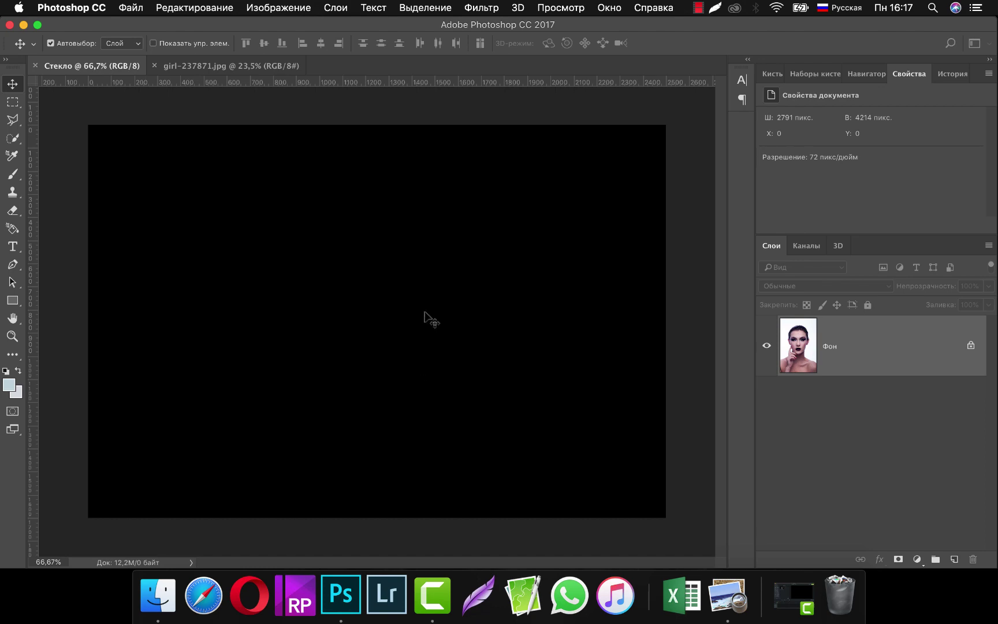
Step: Drop the woman onto Стекло as Слой 1, scale her to about 32.7%, and move her right of centre
left_click_drag(424, 312, 424, 313)
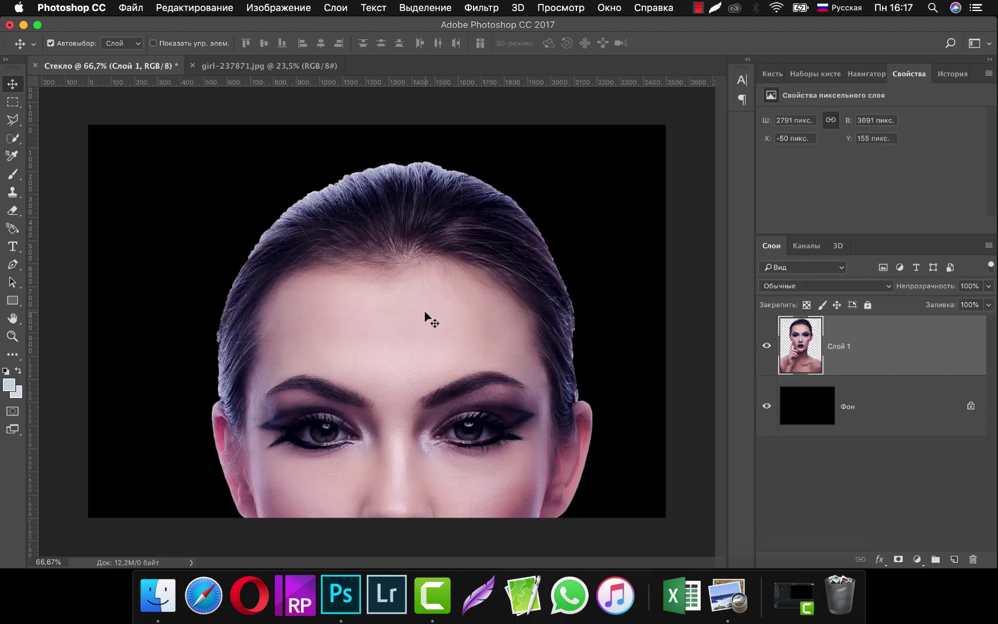
left_click(186, 9)
left_click(206, 299)
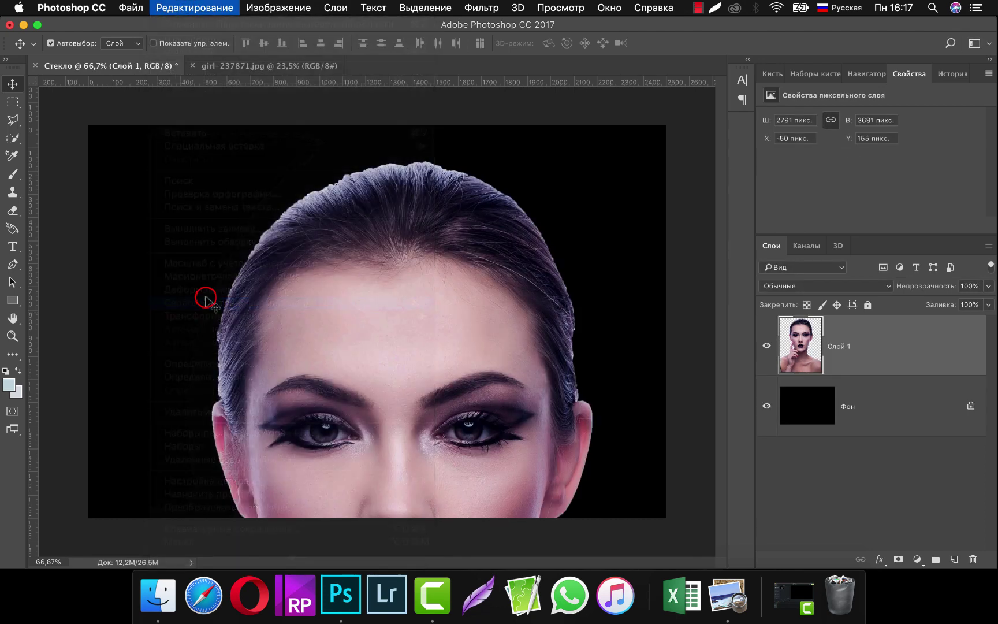
scroll(454, 312, "down", 2)
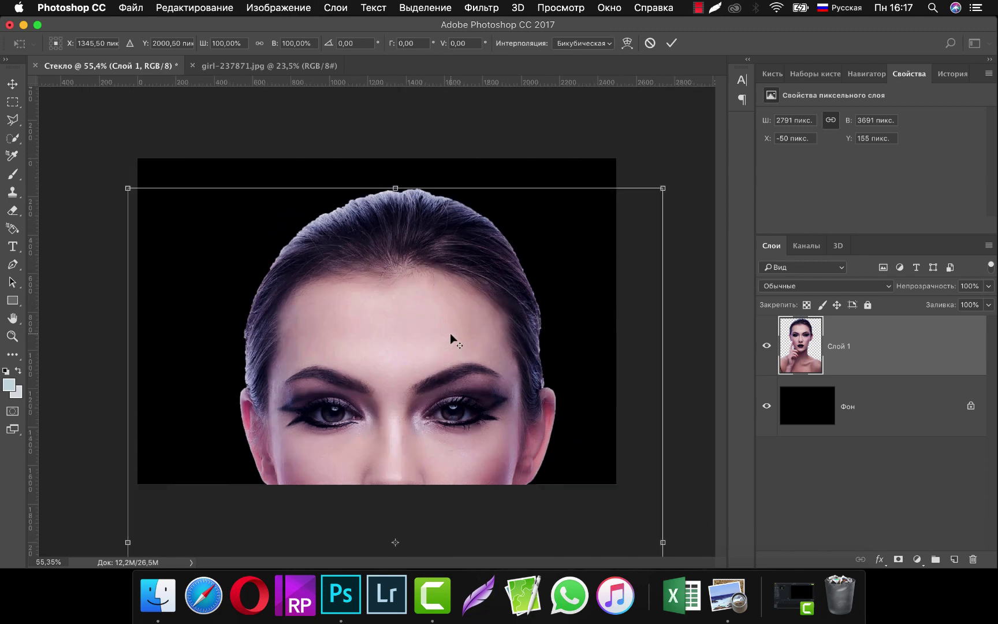
scroll(449, 333, "down", 10)
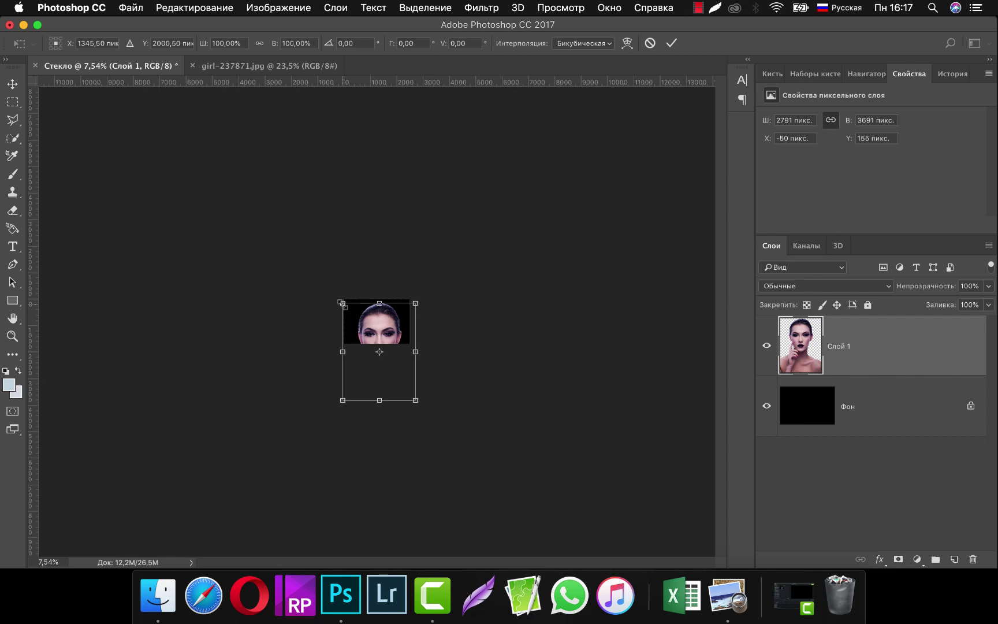
mouse_move(342, 303)
left_mouse_down()
mouse_move(356, 345)
mouse_move(341, 303)
mouse_move(349, 314)
left_mouse_up()
left_click_drag(415, 400, 386, 335)
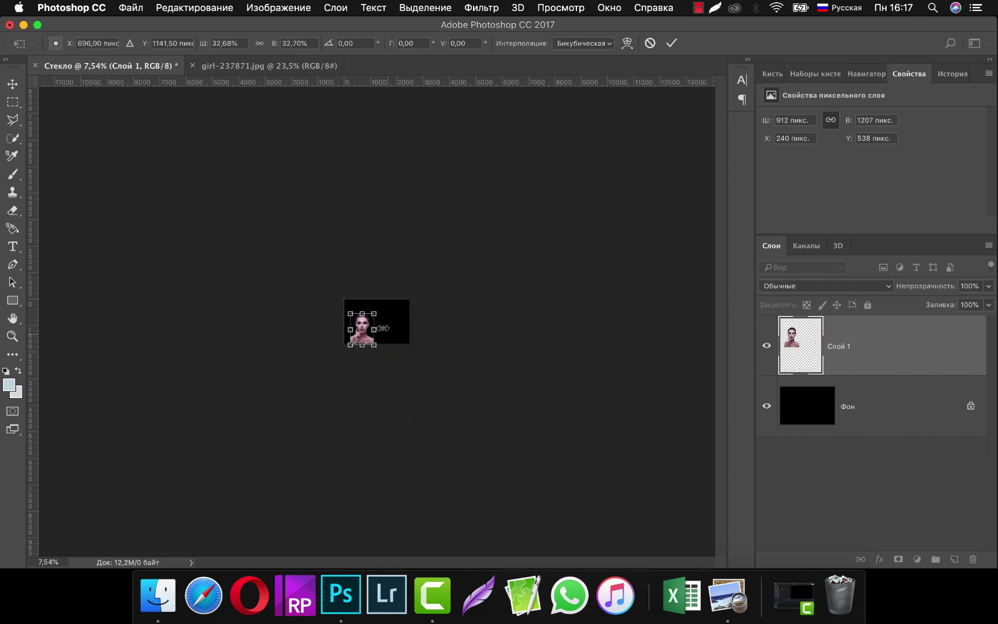
scroll(332, 318, "up", 5)
left_click_drag(294, 306, 519, 296)
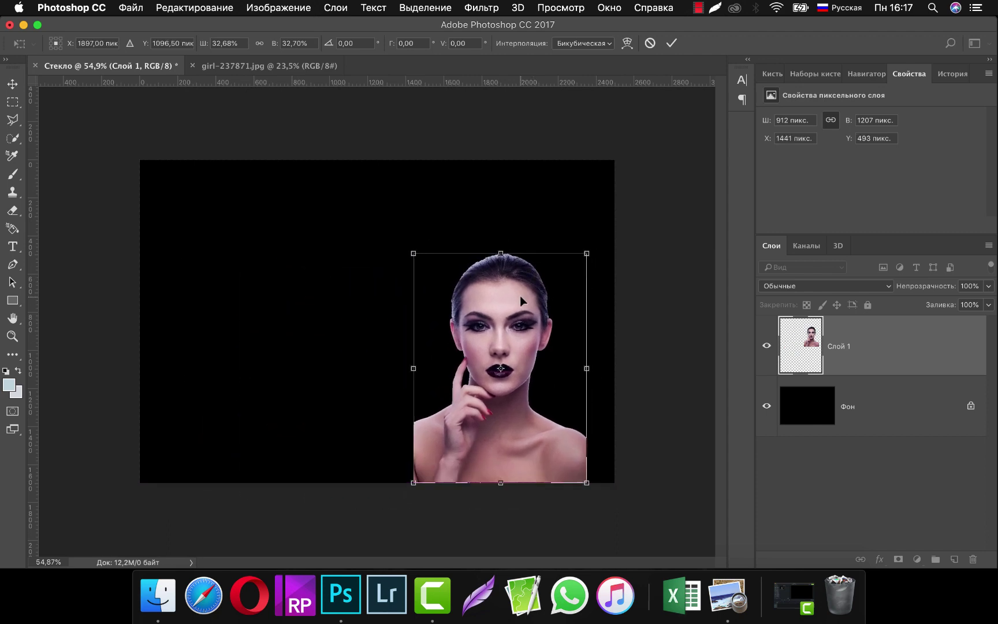
key("Return")
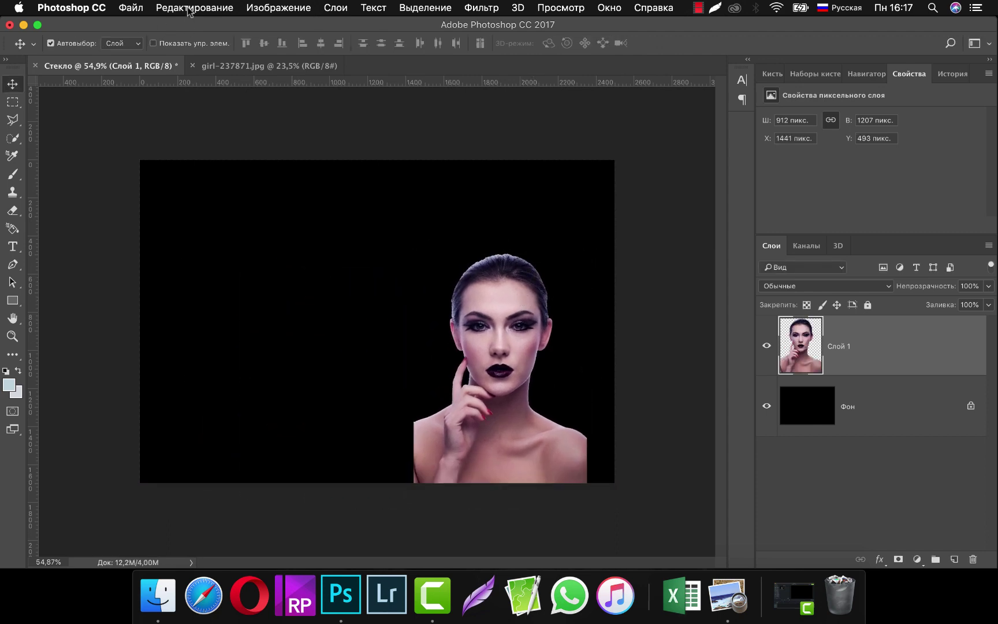
Step: Flip the woman layer horizontally and move it to the lower-right corner at X 1588, Y 728 px
left_click(189, 8)
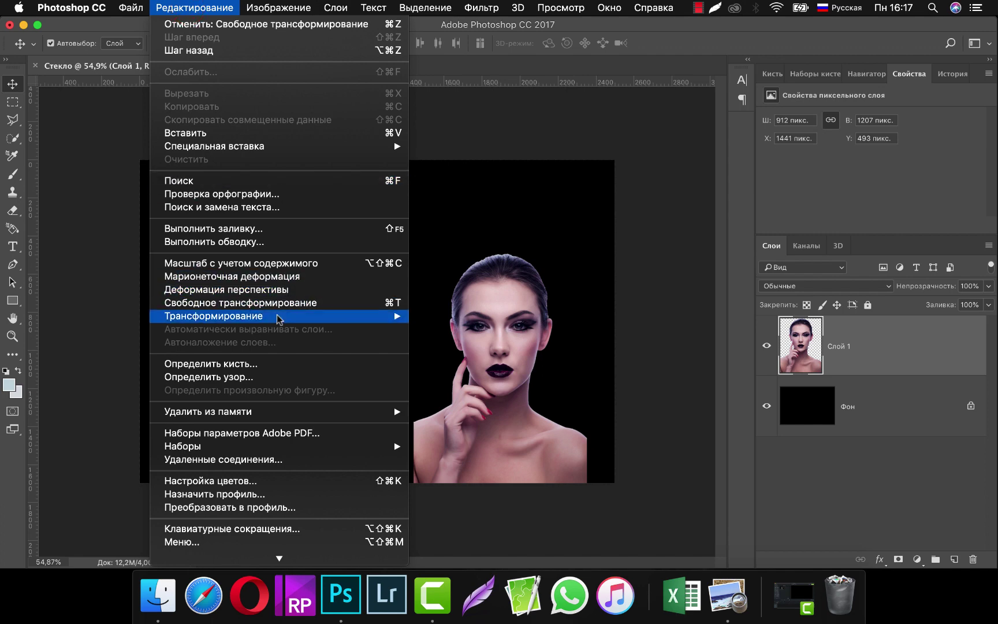
mouse_move(214, 315)
left_click(518, 474)
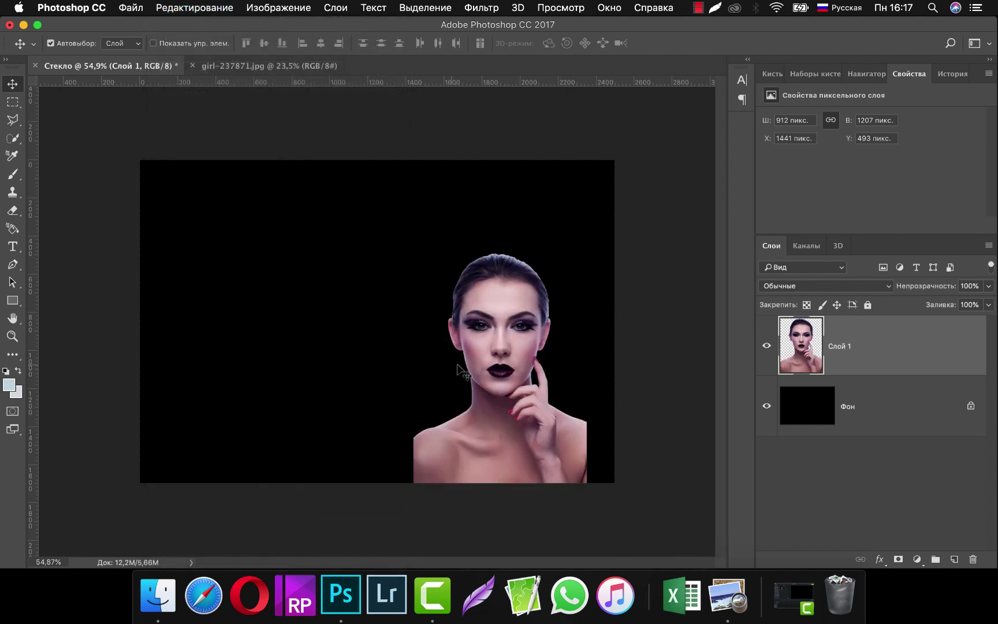
left_click_drag(506, 306, 531, 351)
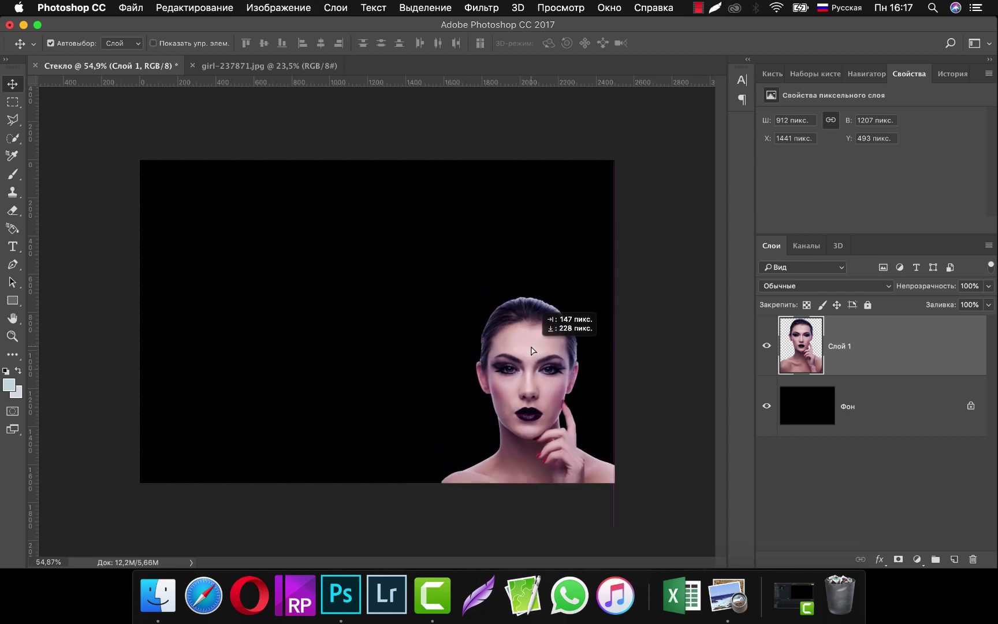
left_click_drag(530, 346, 530, 346)
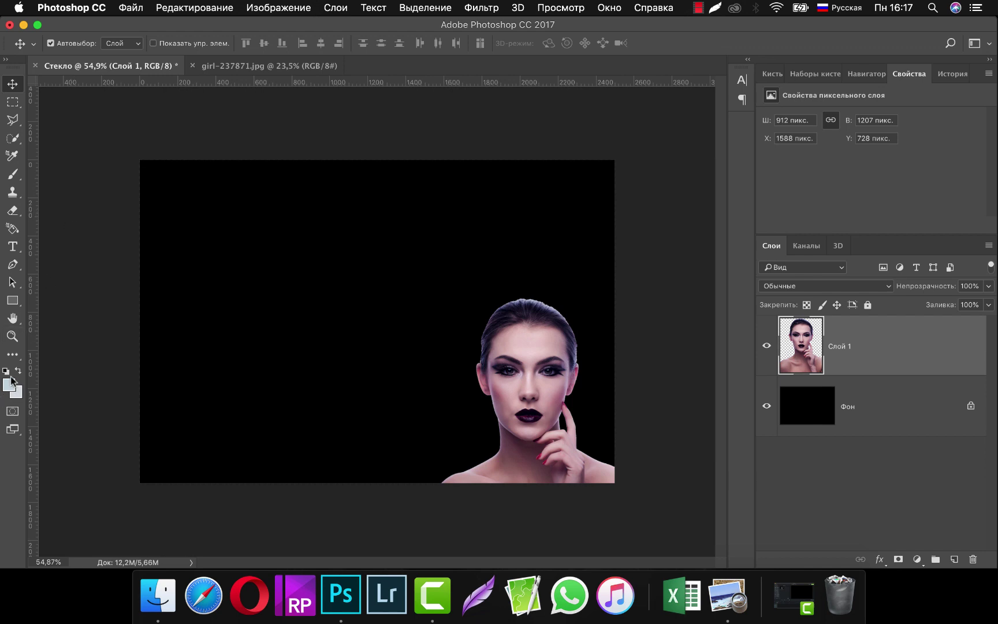
Step: Pick the Crop tool from the eyedropper group, cancelling the toolbar customisation dialog on the way
left_click(13, 356)
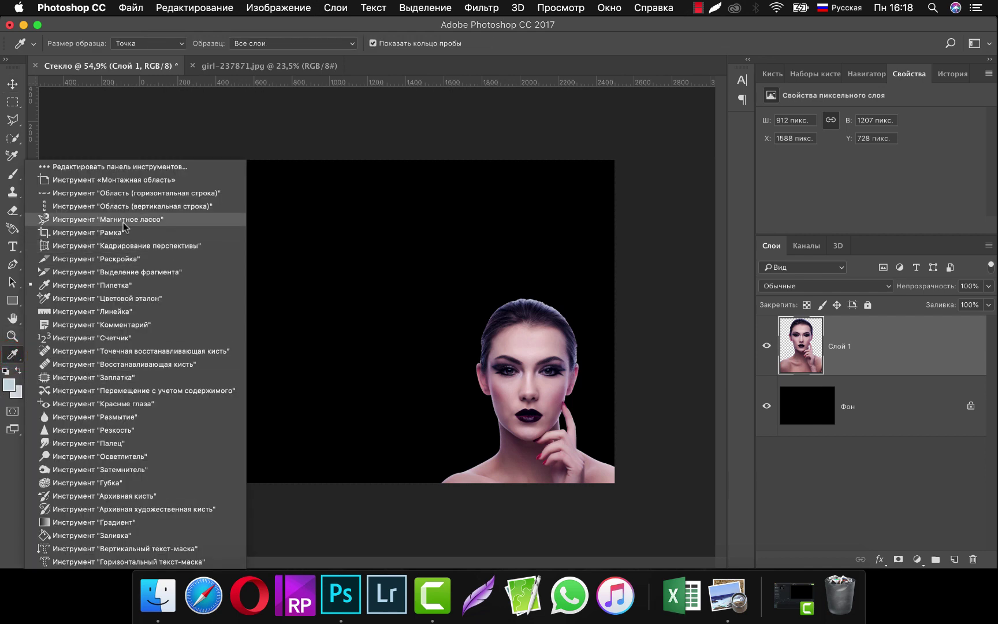
left_click_drag(13, 357, 118, 200)
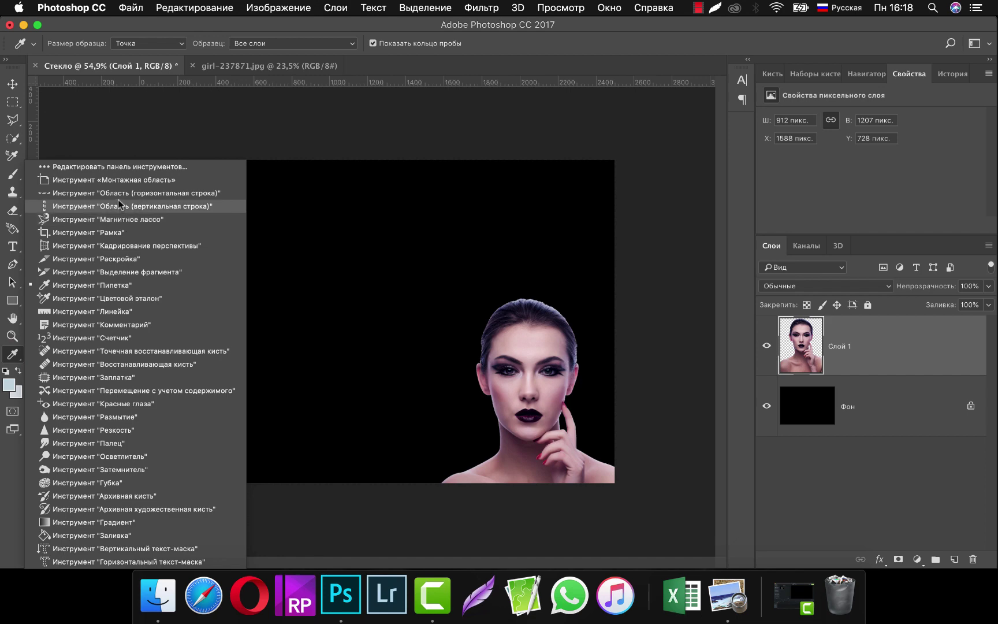
left_click(116, 168)
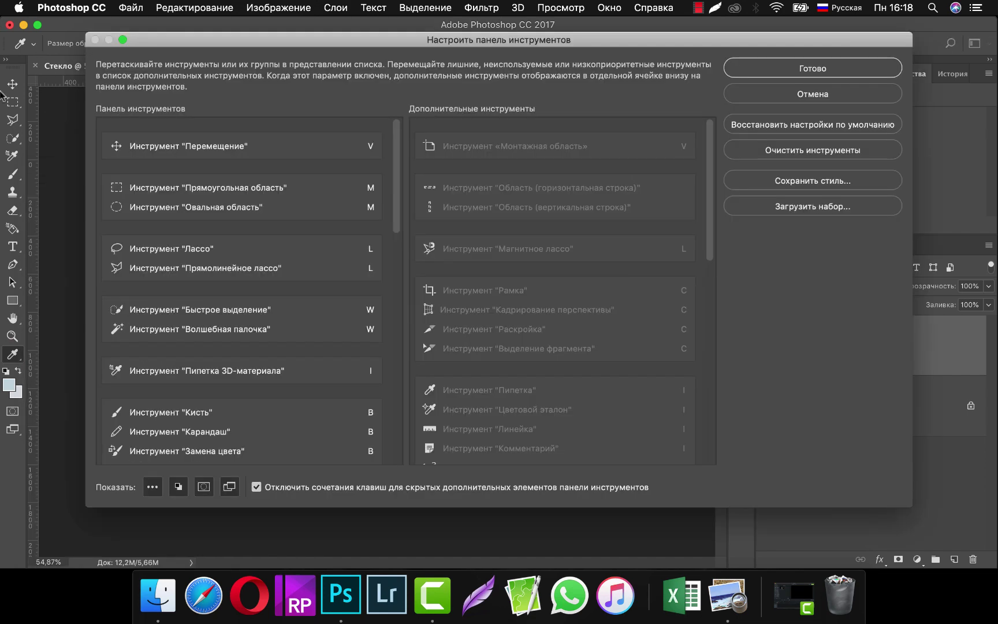
left_click(786, 101)
left_click(20, 358)
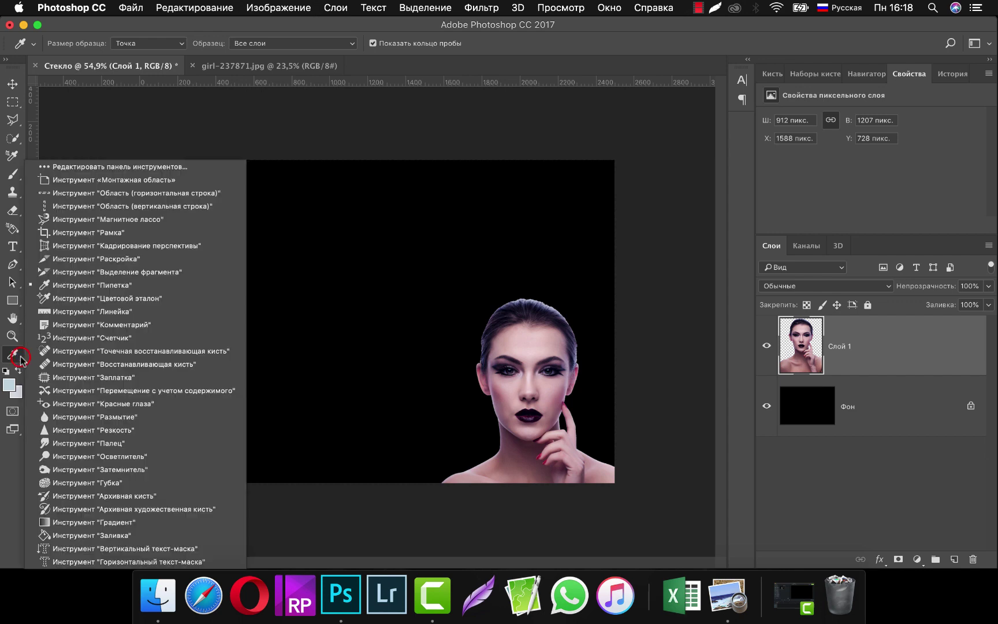
left_click(104, 232)
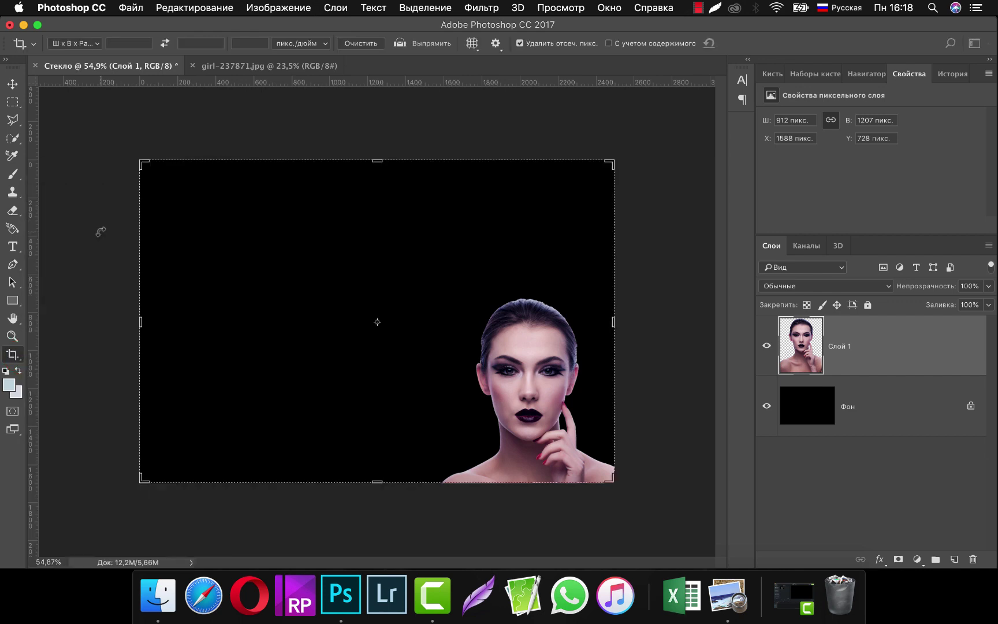
Step: Crop the canvas to about 2036 × 1277 px, trimming empty top and left space, and fit it in view
left_click_drag(375, 159, 371, 217)
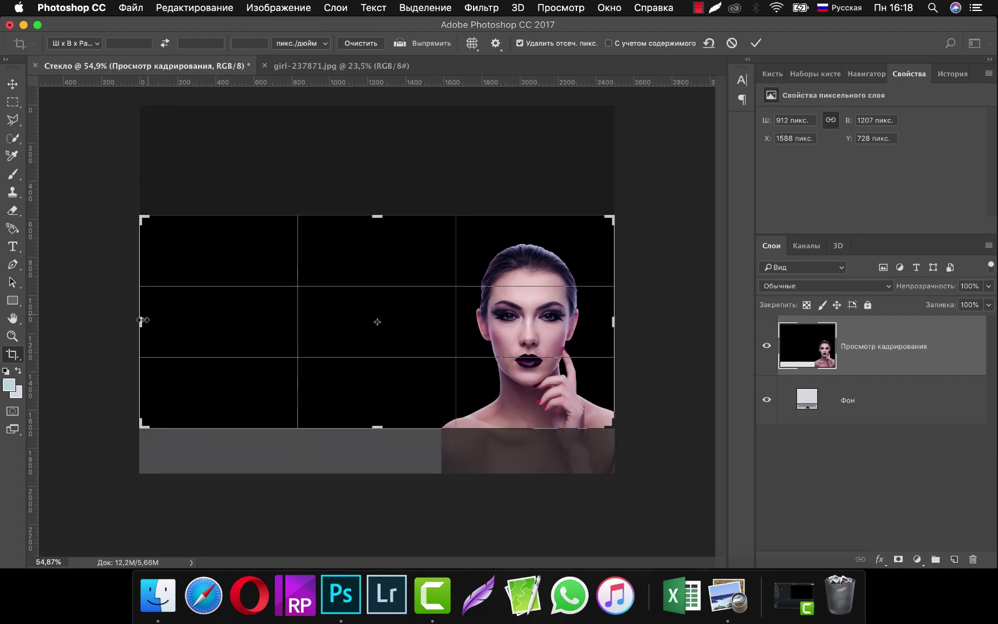
left_click_drag(142, 320, 187, 322)
key("Return")
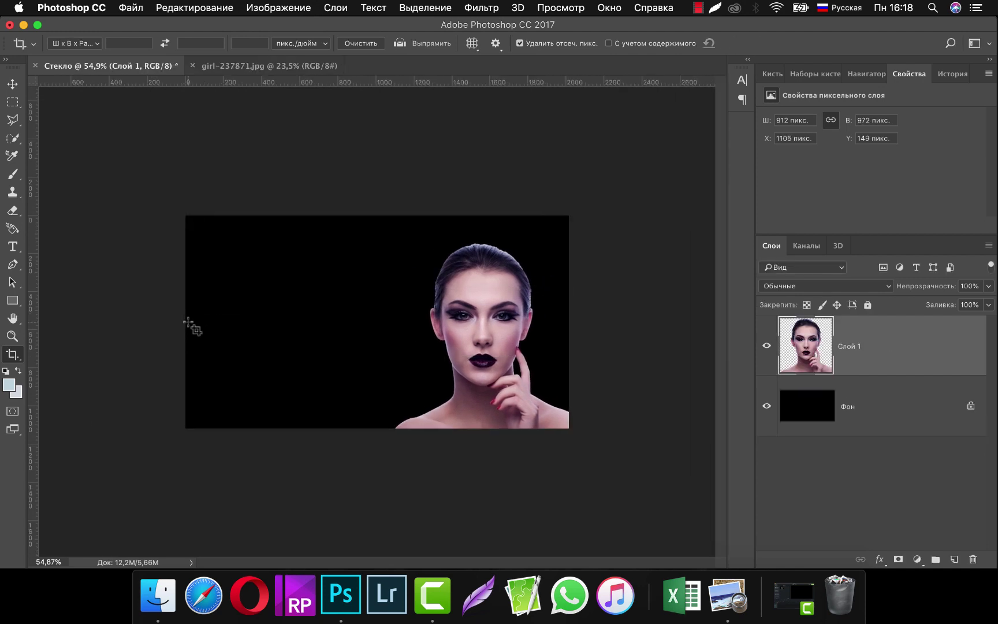
key("super+0")
key("super+minus")
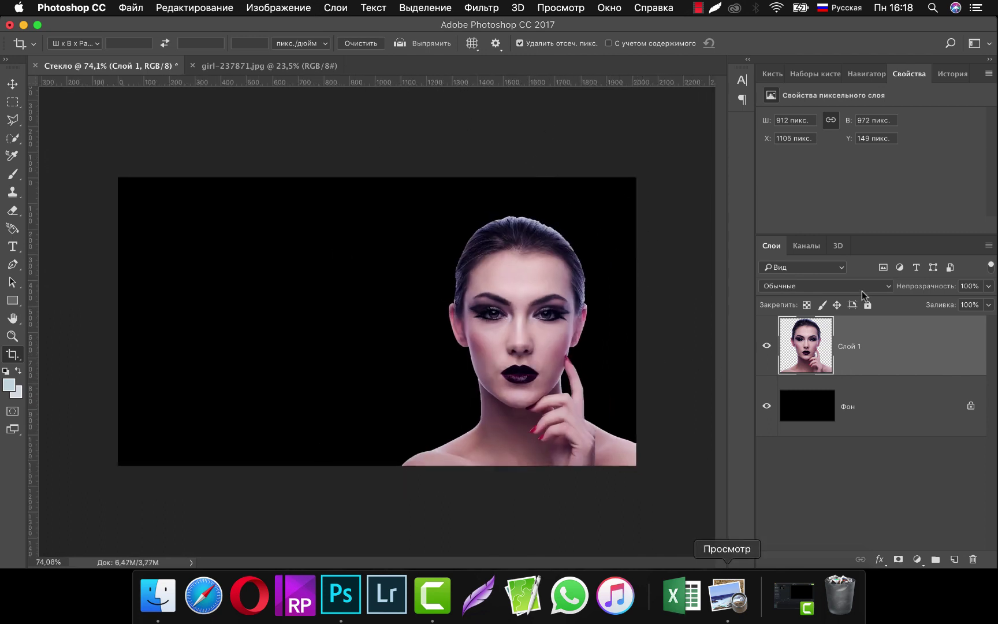
Step: Desaturate the woman layer through Image > Adjustments to remove all its colour
left_click(271, 8)
mouse_move(279, 45)
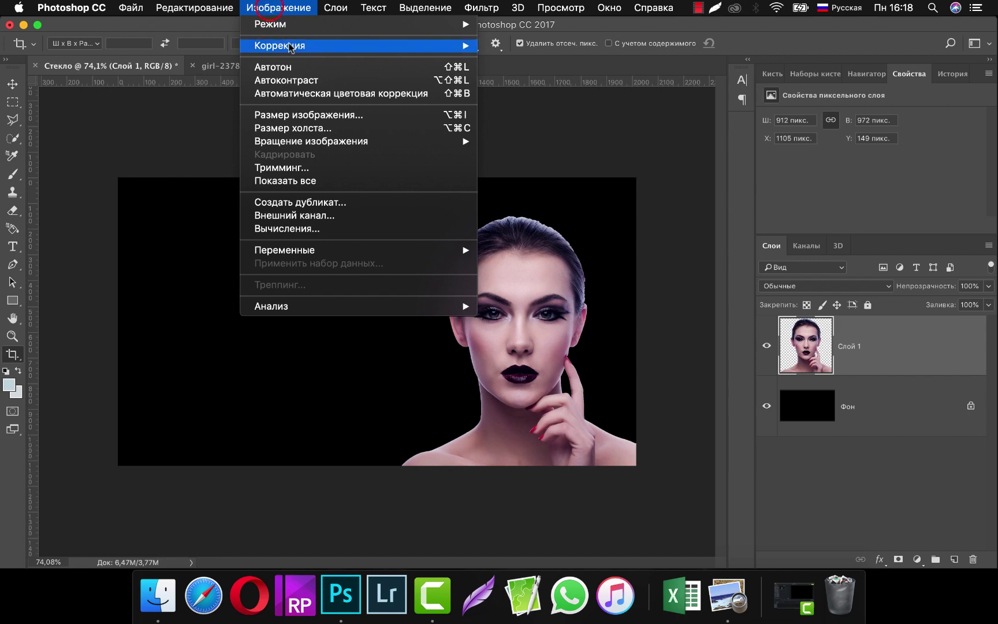
left_click(563, 318)
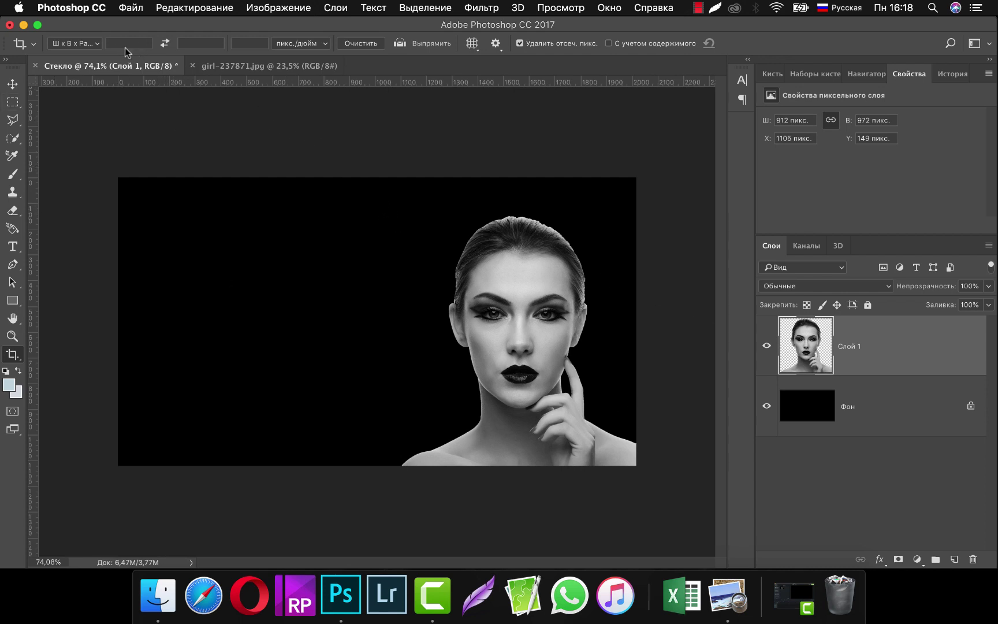
Step: Open the crack texture JPG, dismissing the missing colour profile warning
left_click(133, 8)
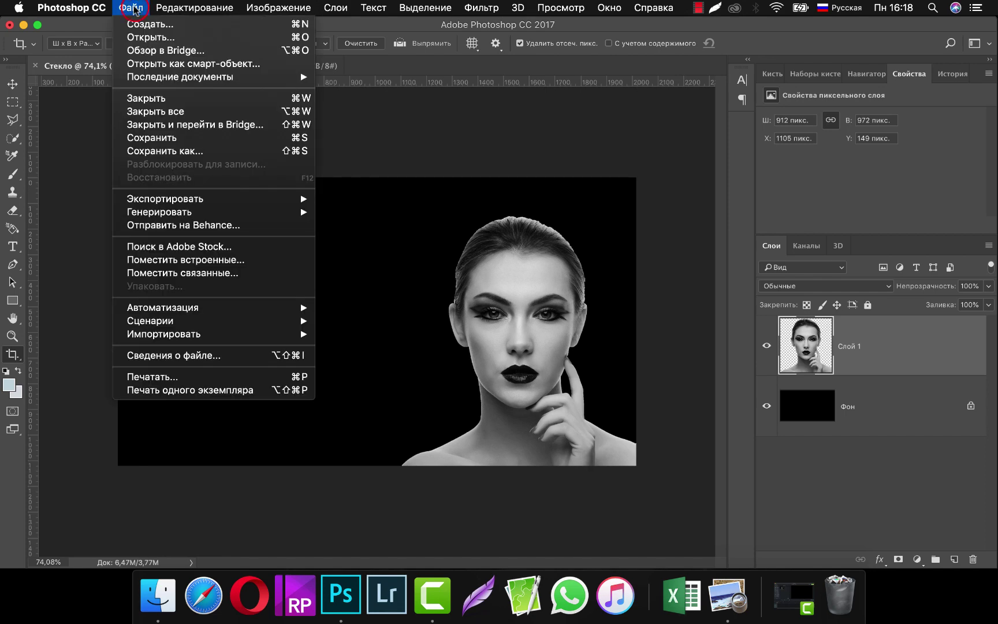
left_click(151, 37)
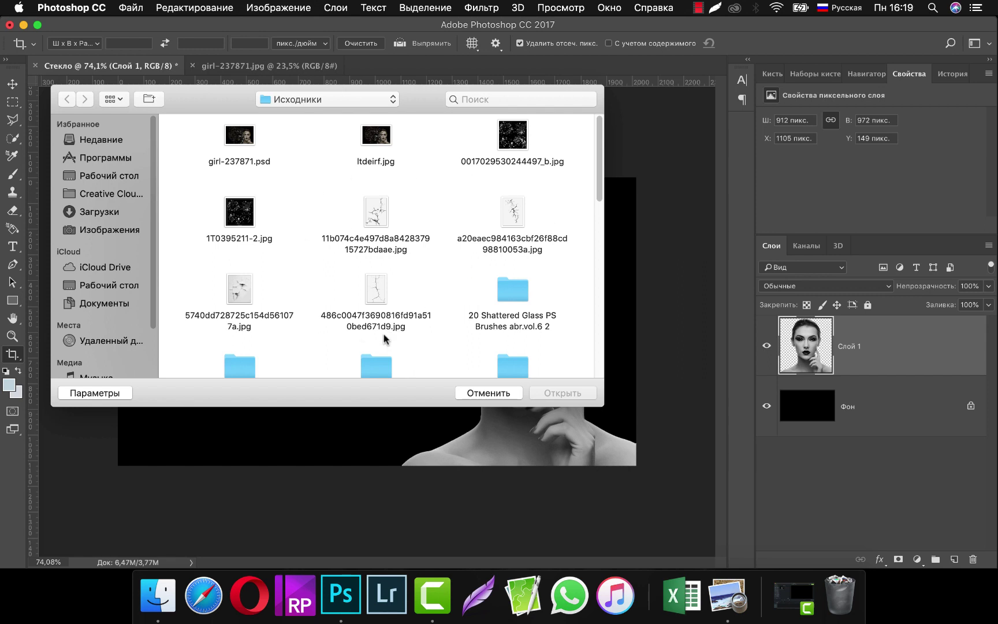
left_click(379, 212)
left_click(572, 395)
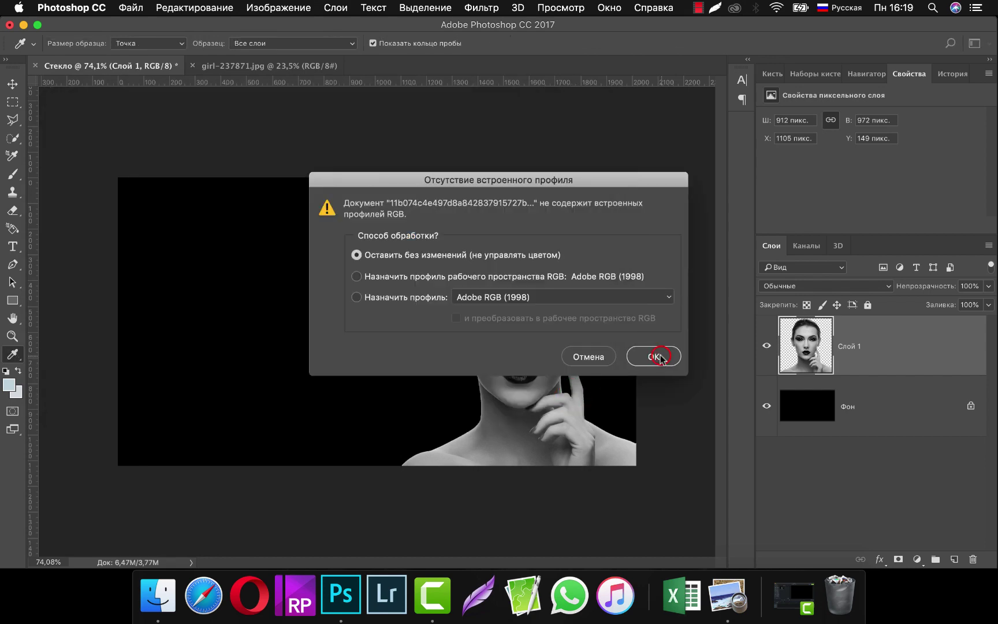
left_click(660, 357)
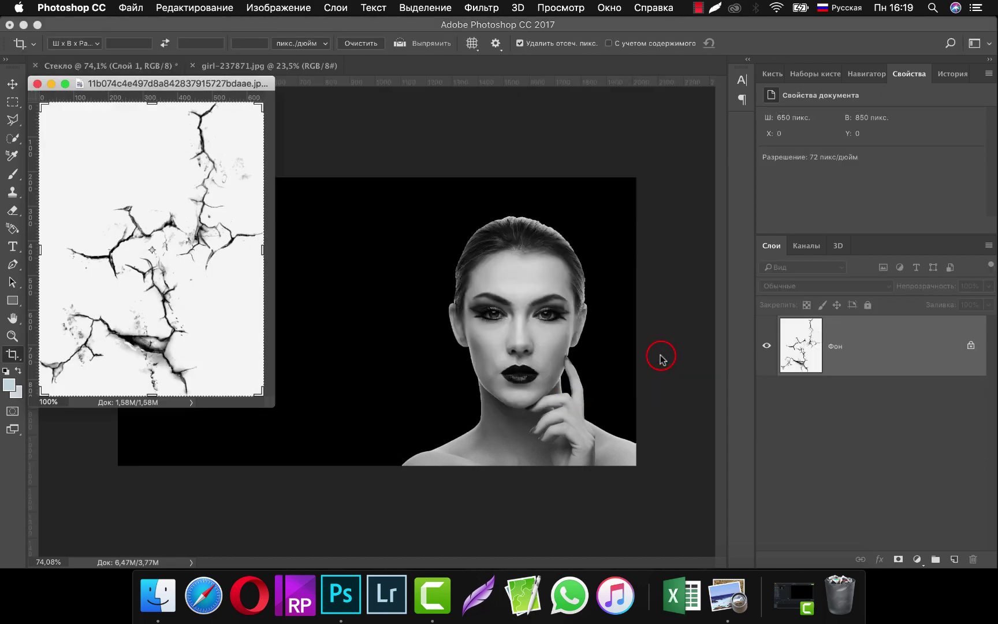
Step: Drag the crack image into the Стекло document as Слой 2 above the woman
key("c")
left_click(12, 85)
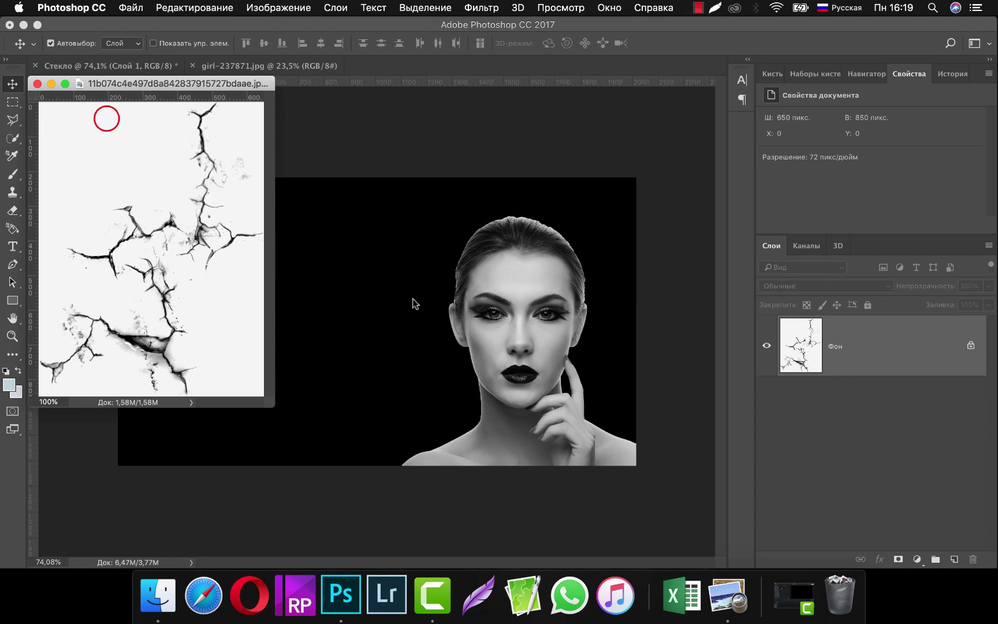
left_click_drag(109, 128, 391, 221)
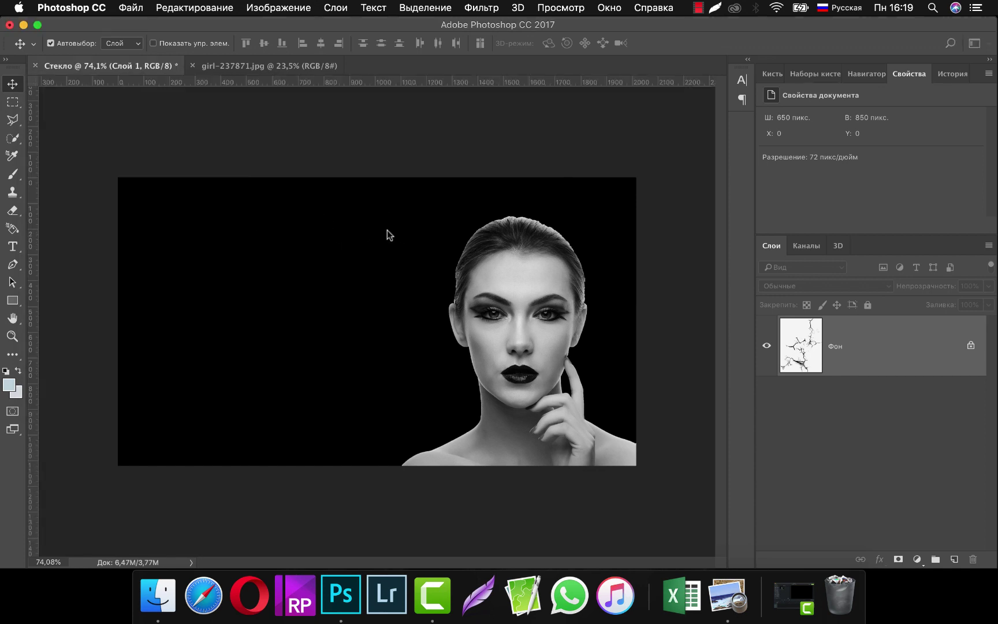
left_click_drag(387, 230, 390, 230)
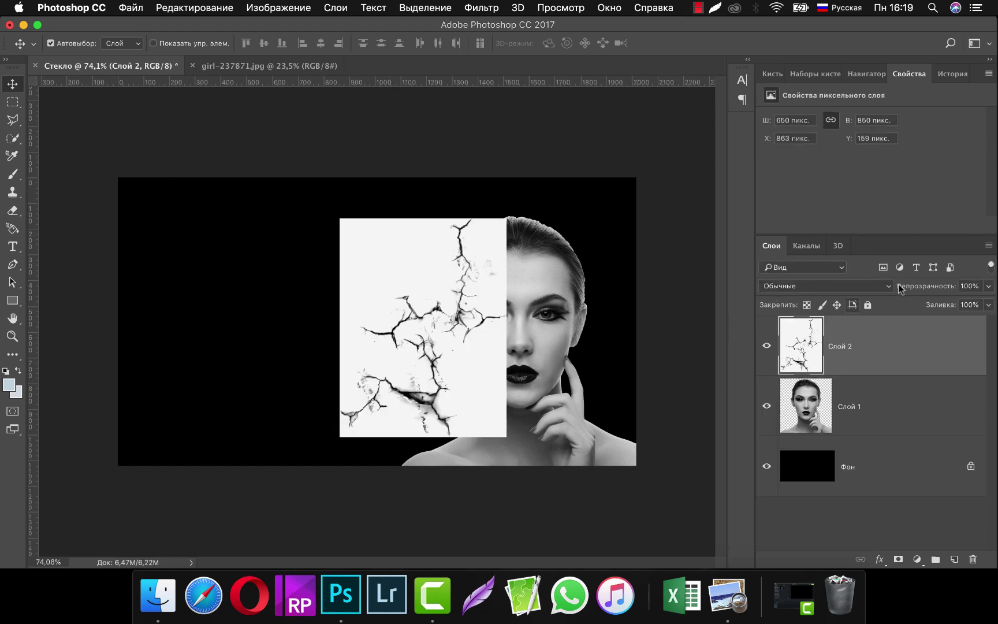
Step: Set the crack layer to Темнее blending and slide its cracks right onto the face
left_click(804, 289)
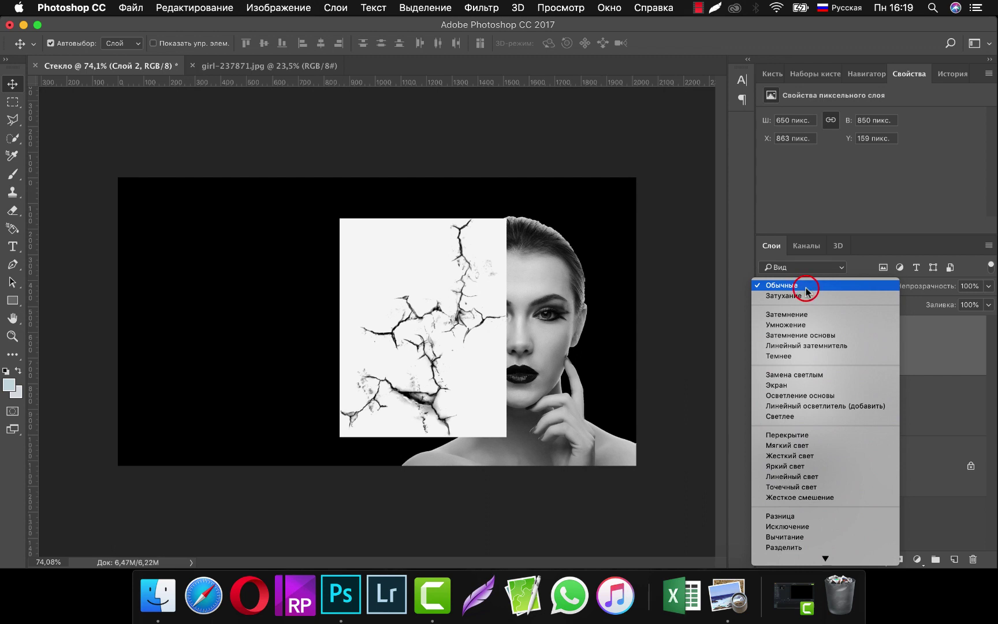
left_click(795, 357)
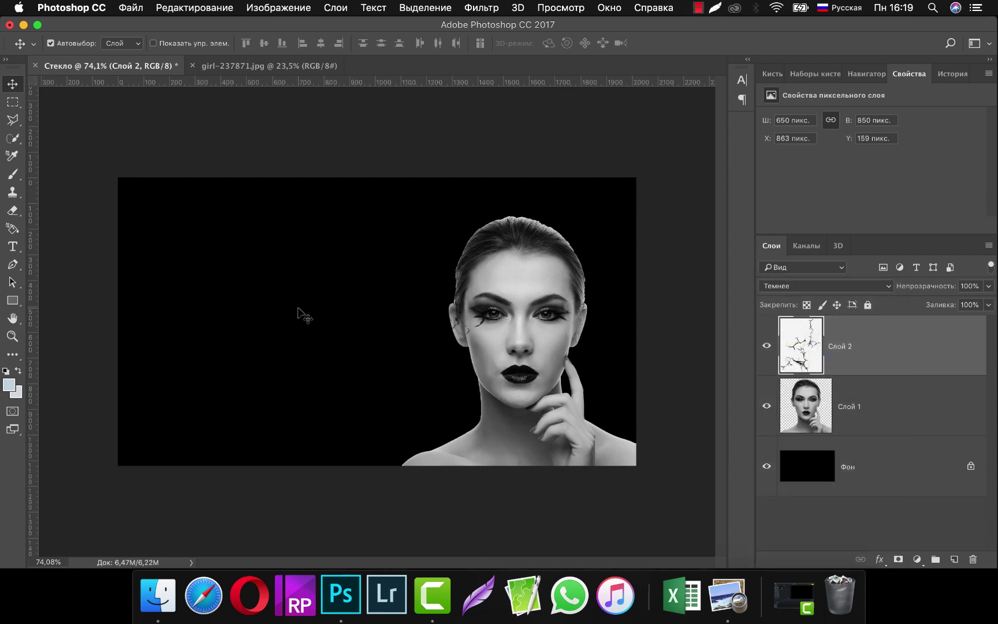
left_click_drag(458, 323, 536, 324)
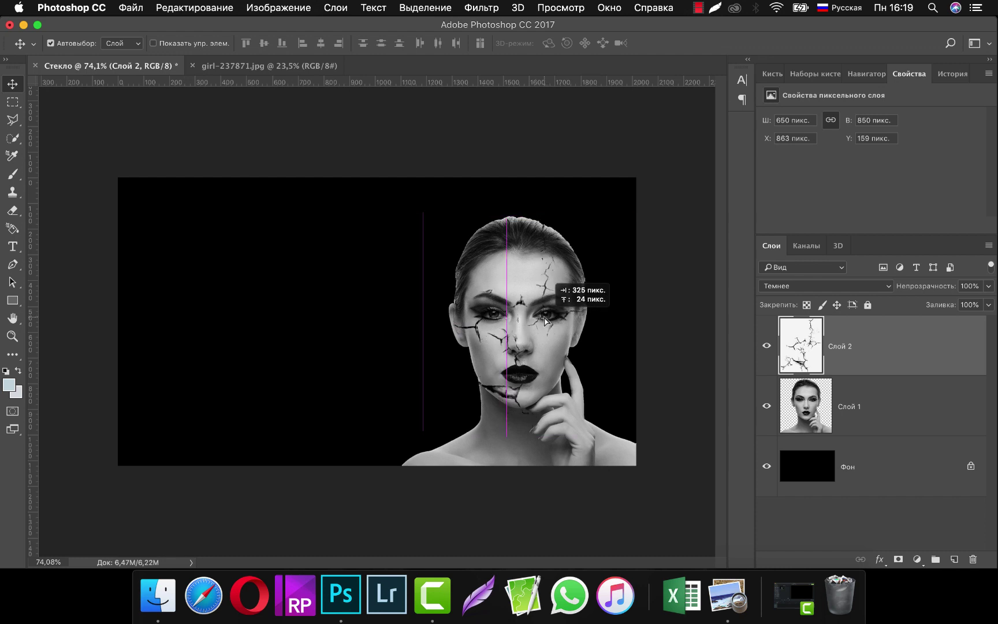
left_click_drag(536, 324, 538, 322)
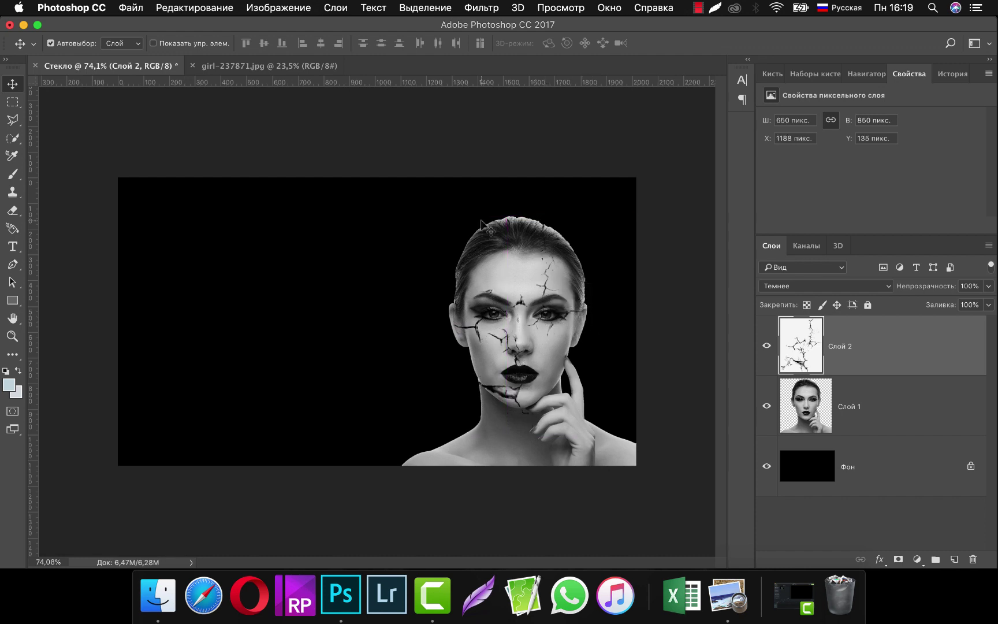
left_click(190, 9)
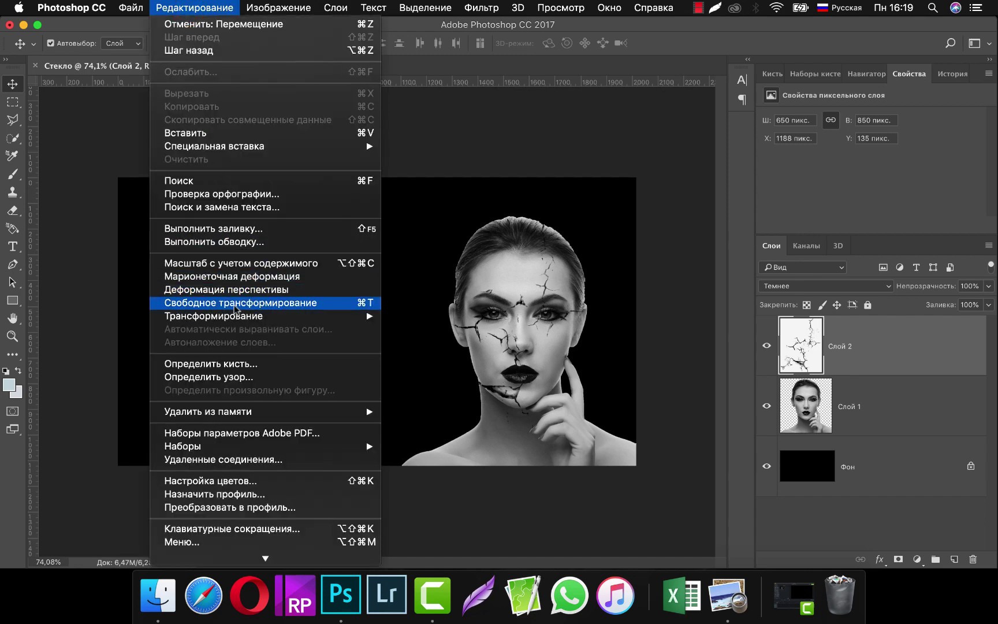
Step: Rotate the cracks about 96°, scale them to about 108%, and commit them over the face
left_click(215, 308)
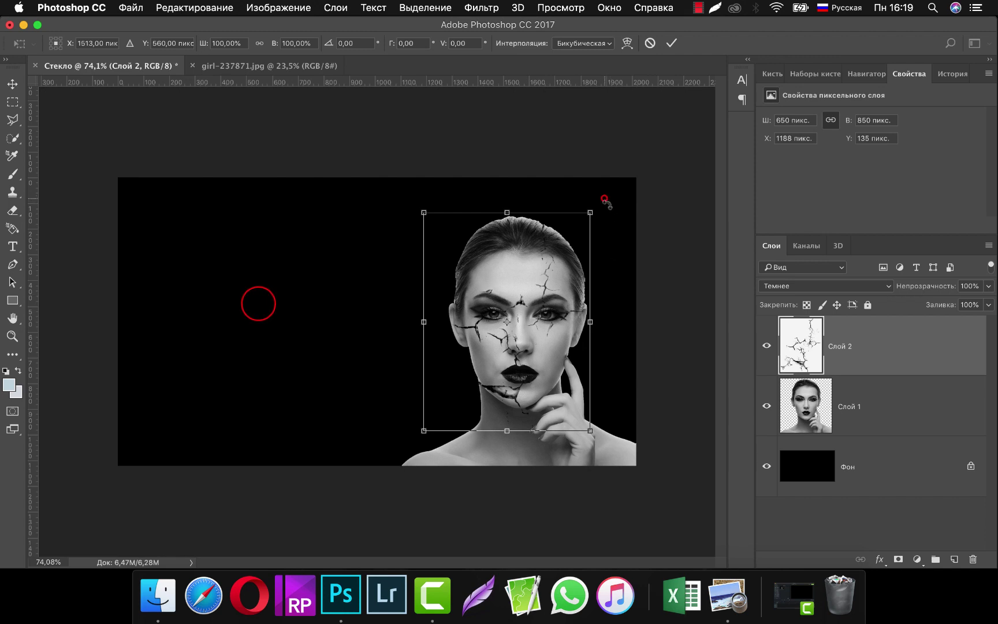
mouse_move(604, 198)
left_mouse_down()
mouse_move(588, 383)
mouse_move(559, 375)
left_mouse_up()
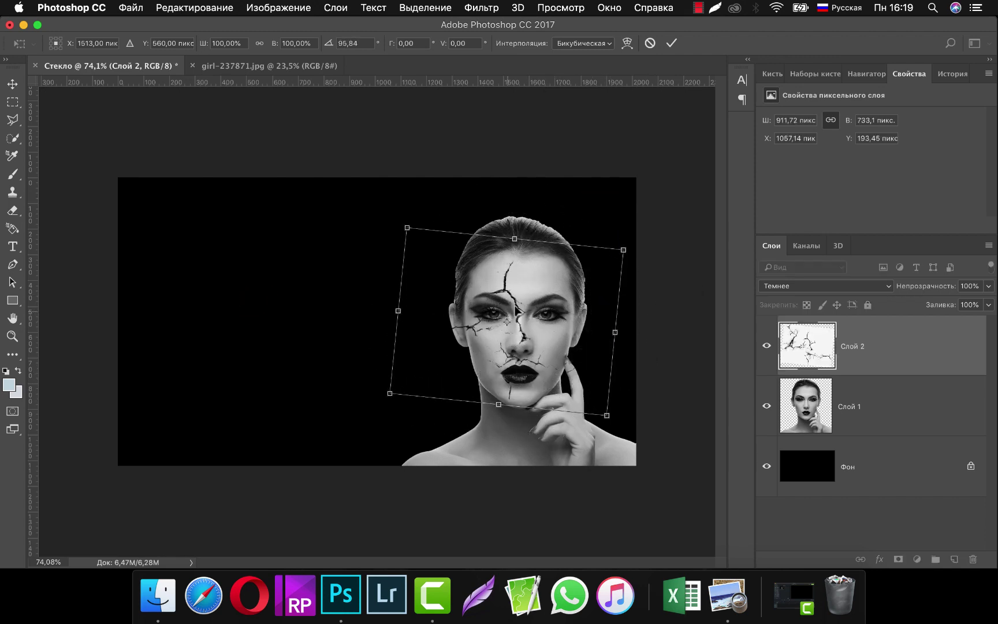
left_click_drag(513, 300, 524, 298)
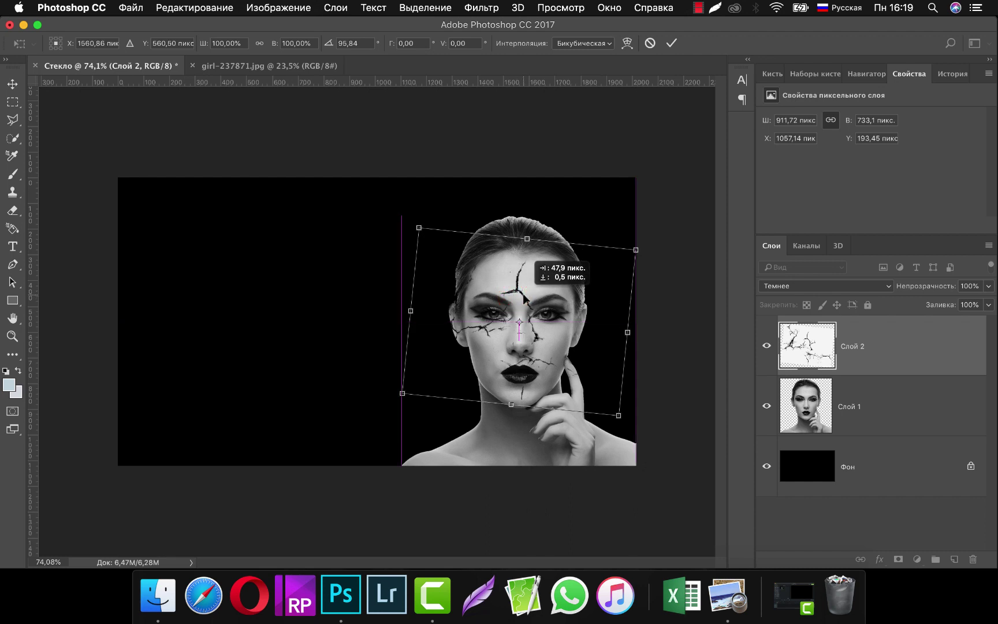
left_click_drag(525, 298, 512, 284)
left_click_drag(404, 221, 396, 212)
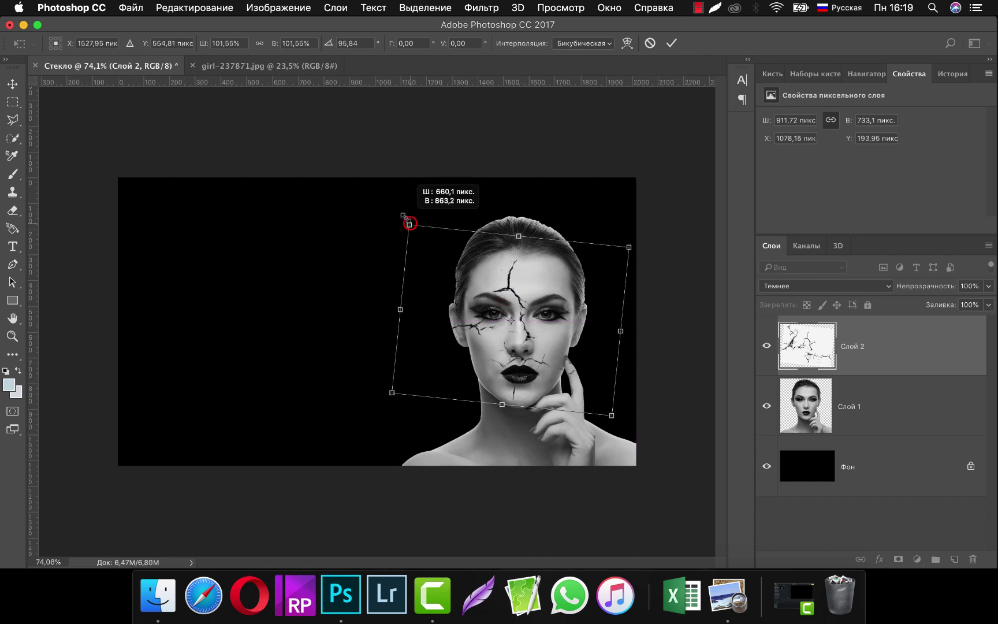
left_click_drag(530, 275, 532, 281)
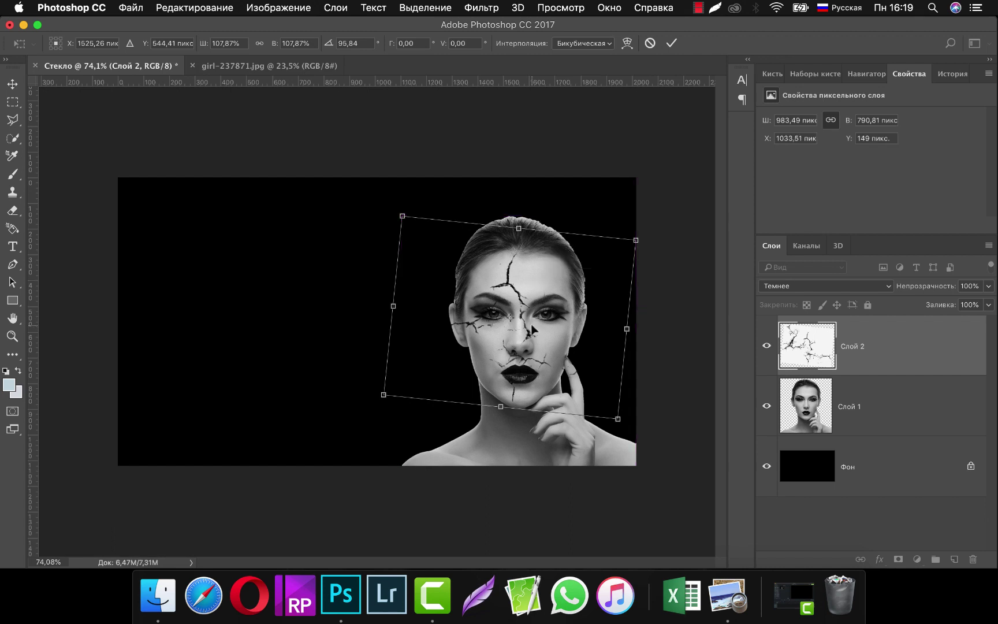
key("Return")
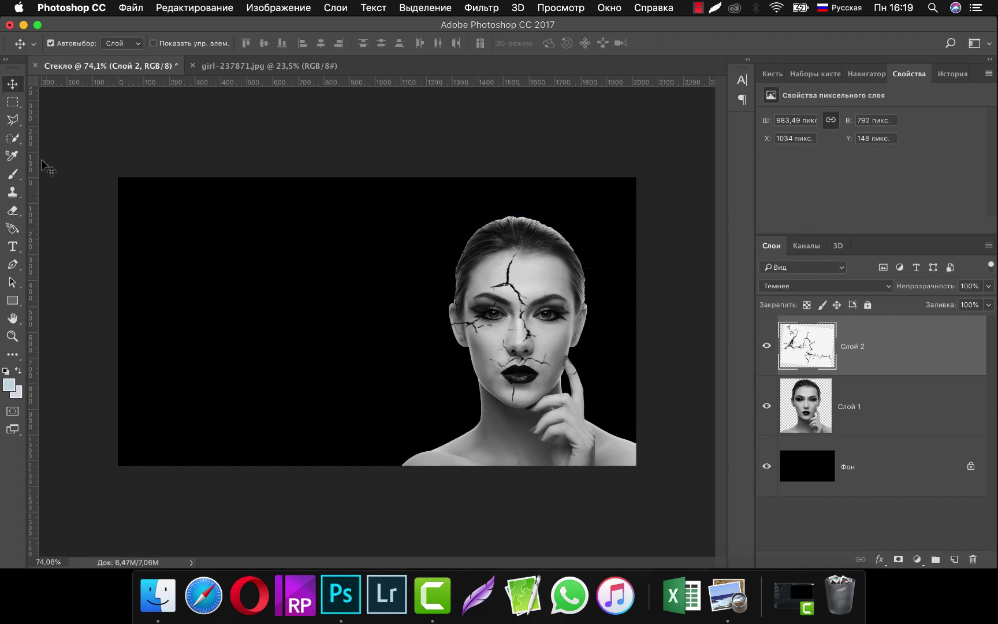
Step: Select the Eraser with the 87 px hard round brush
left_click(12, 210)
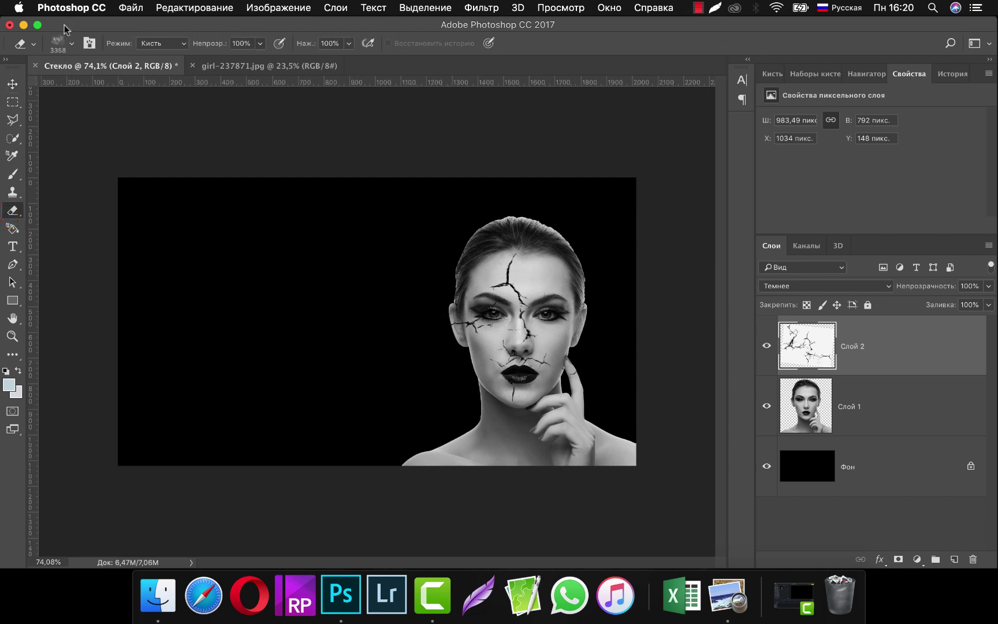
left_click(71, 45)
left_click(27, 146)
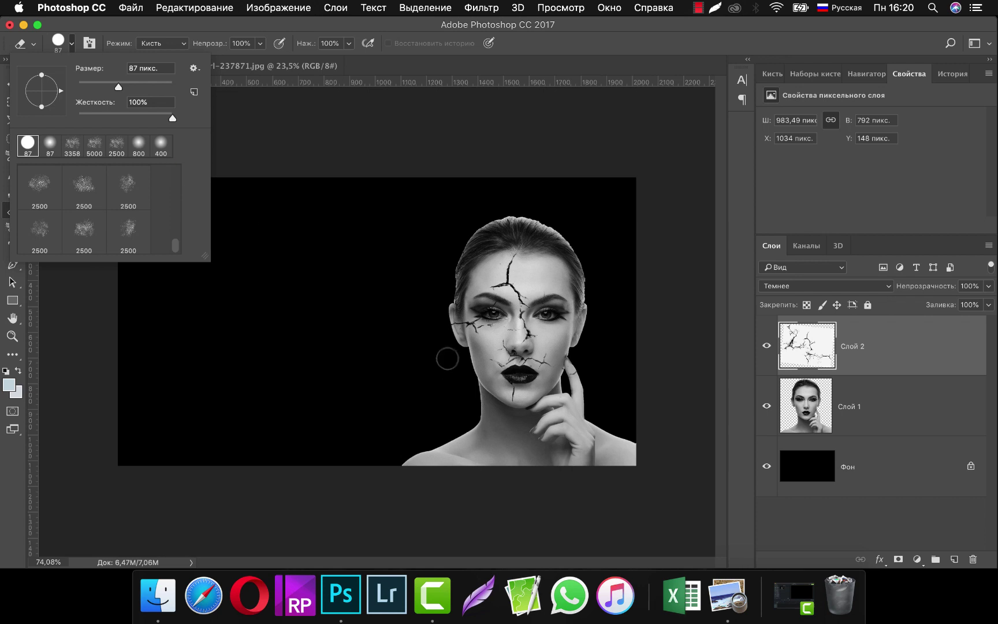
left_click(445, 317)
Step: Erase the stray cracks near the ear, left eye and top edge of the crack layer
left_click_drag(456, 316, 486, 311)
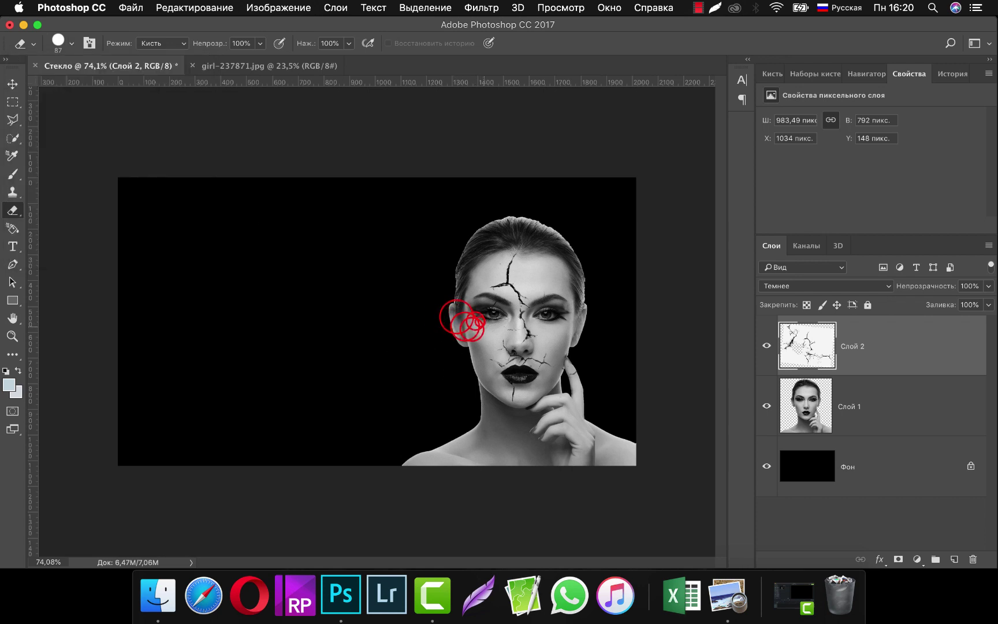
left_click(432, 302)
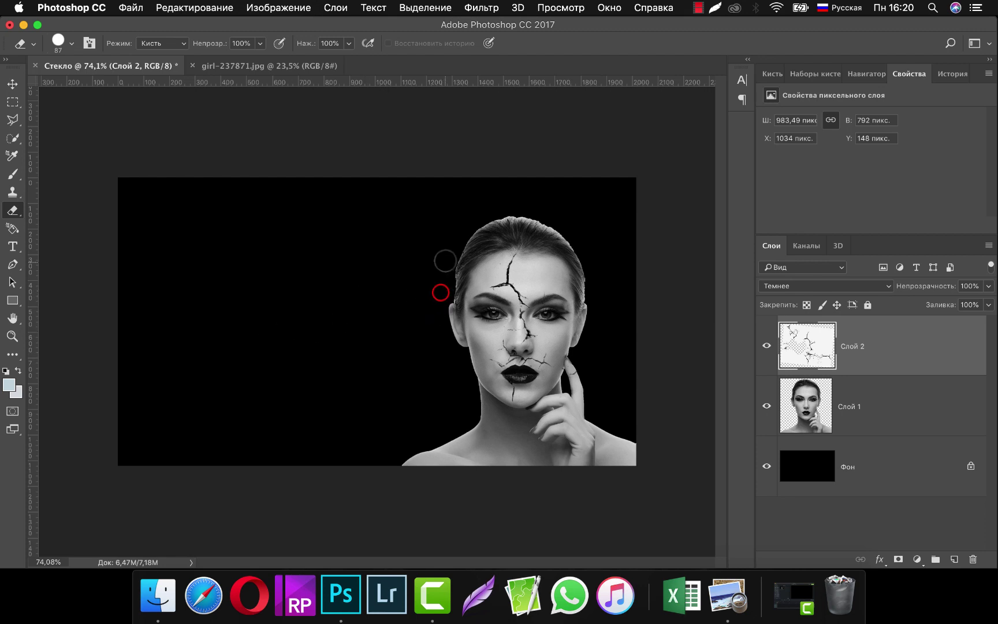
left_click_drag(441, 292, 482, 214)
left_click(469, 167)
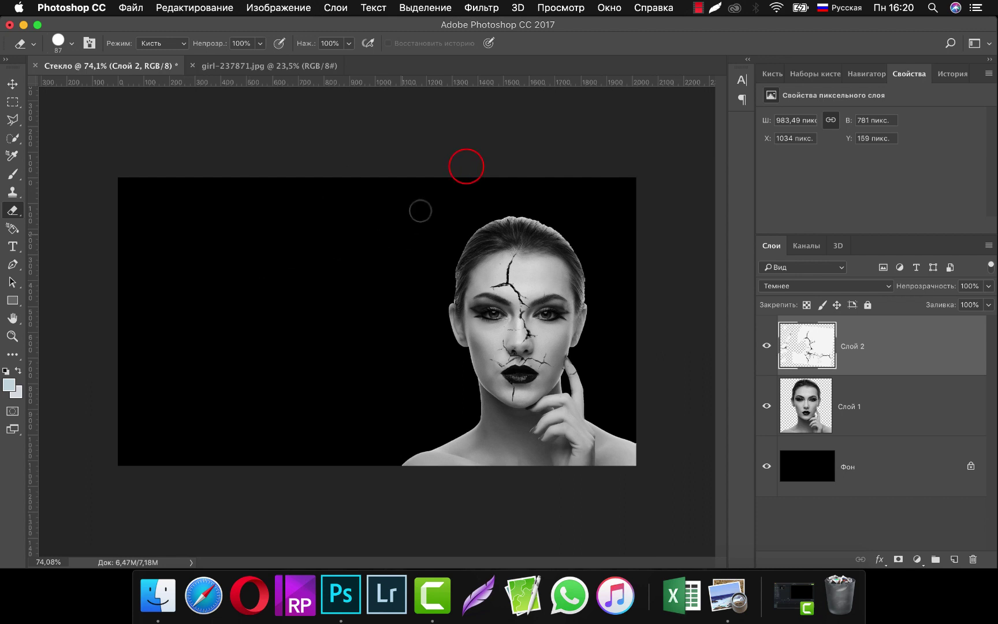
left_click_drag(418, 209, 422, 166)
left_click_drag(450, 221, 345, 263)
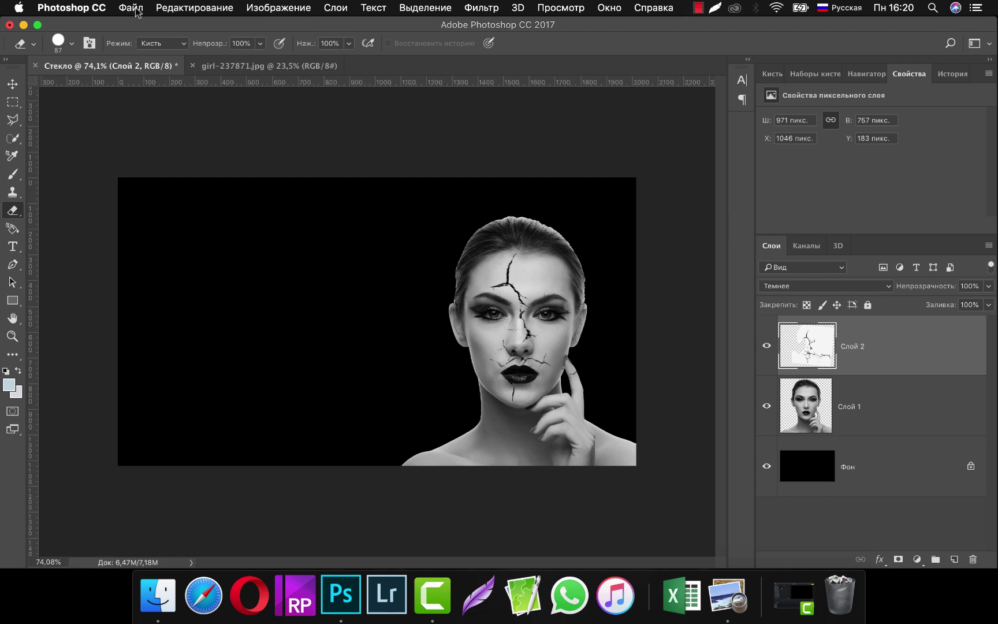
Step: Open 1T0395211-2.jpg, dismiss the profile warning, and drag it into Стекло as Слой 3
left_click(131, 8)
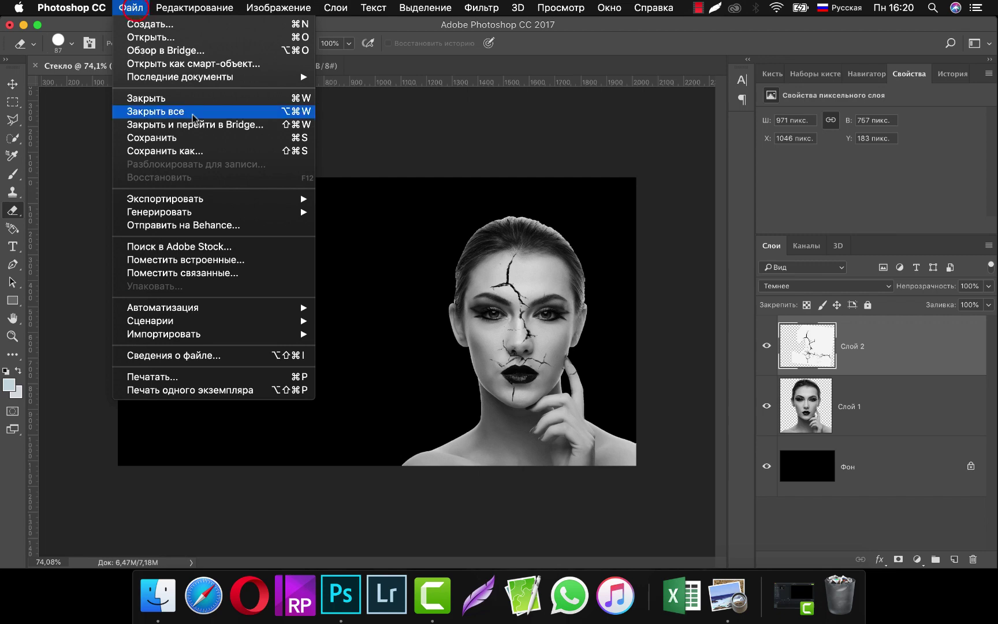
left_click(163, 39)
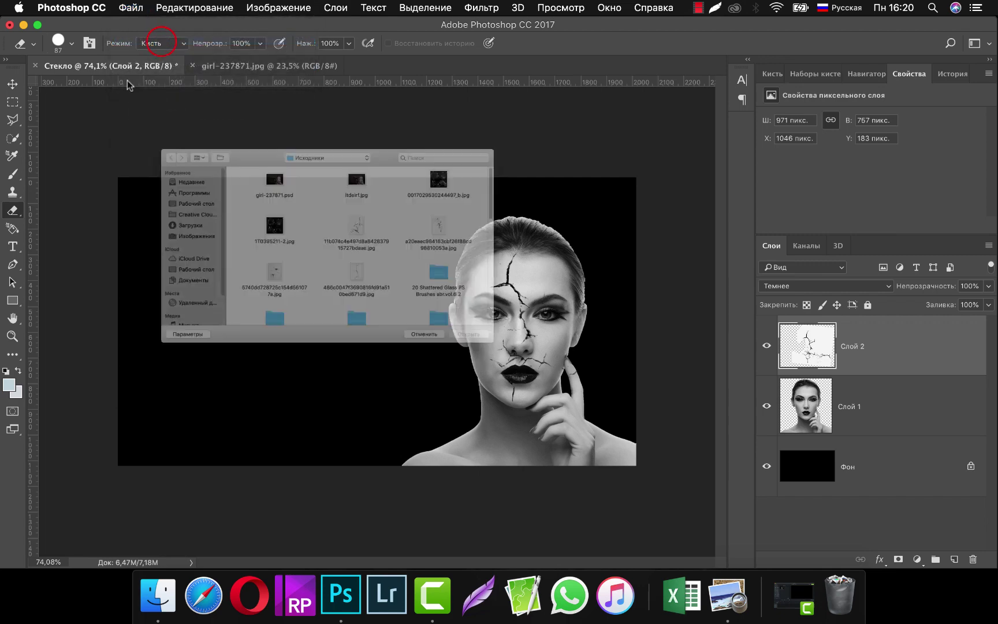
left_click(231, 213)
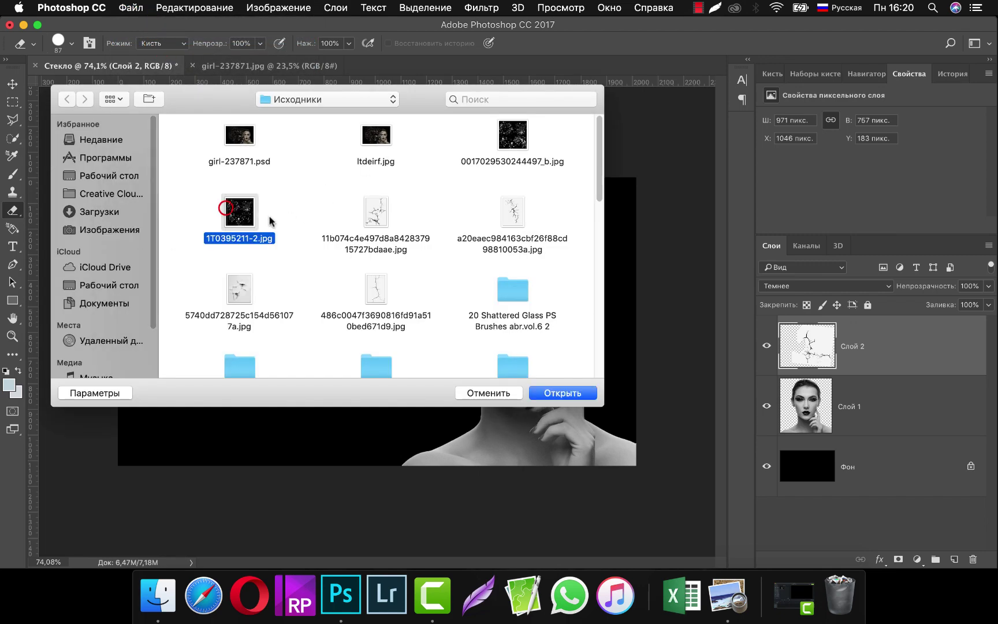
left_click(560, 394)
left_click(666, 351)
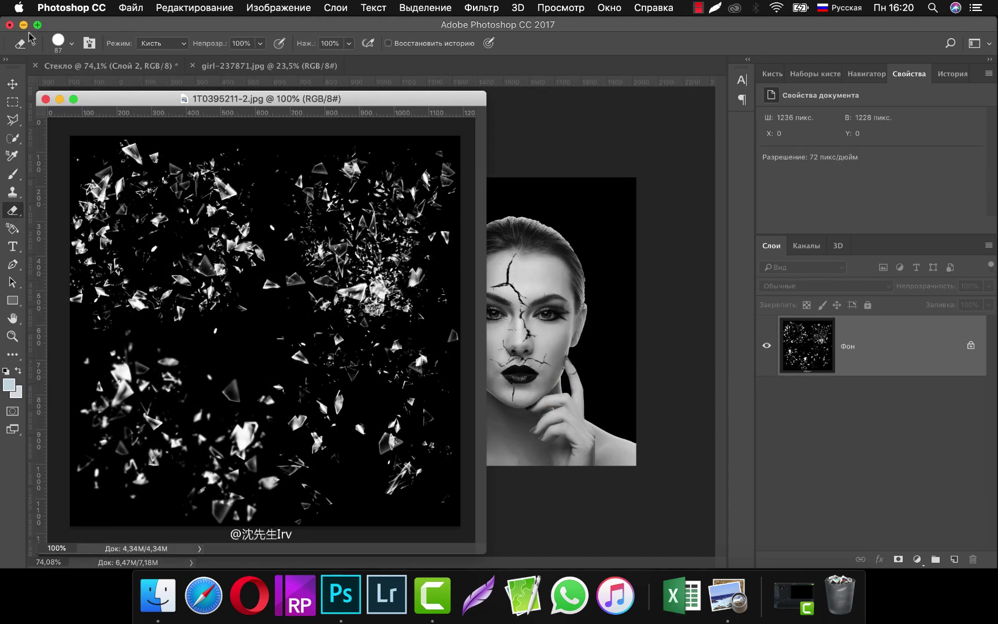
left_click(12, 84)
mouse_move(235, 239)
left_mouse_down()
mouse_move(580, 281)
mouse_move(270, 288)
left_mouse_up()
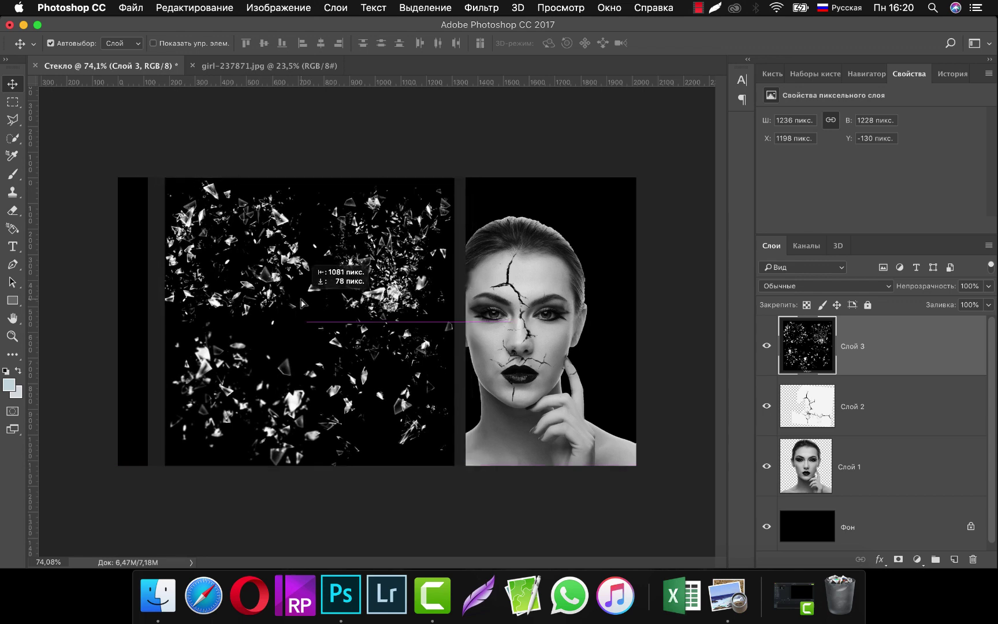
Step: Shrink the glass shards layer to 974 × 968 px and place it left of the face
left_click_drag(270, 291, 297, 295)
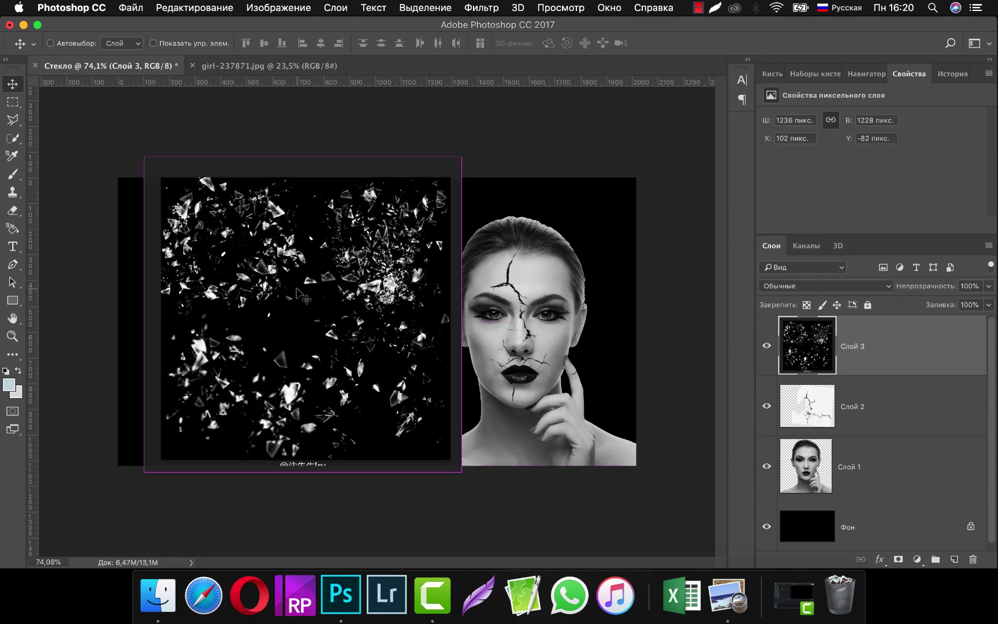
left_click(197, 8)
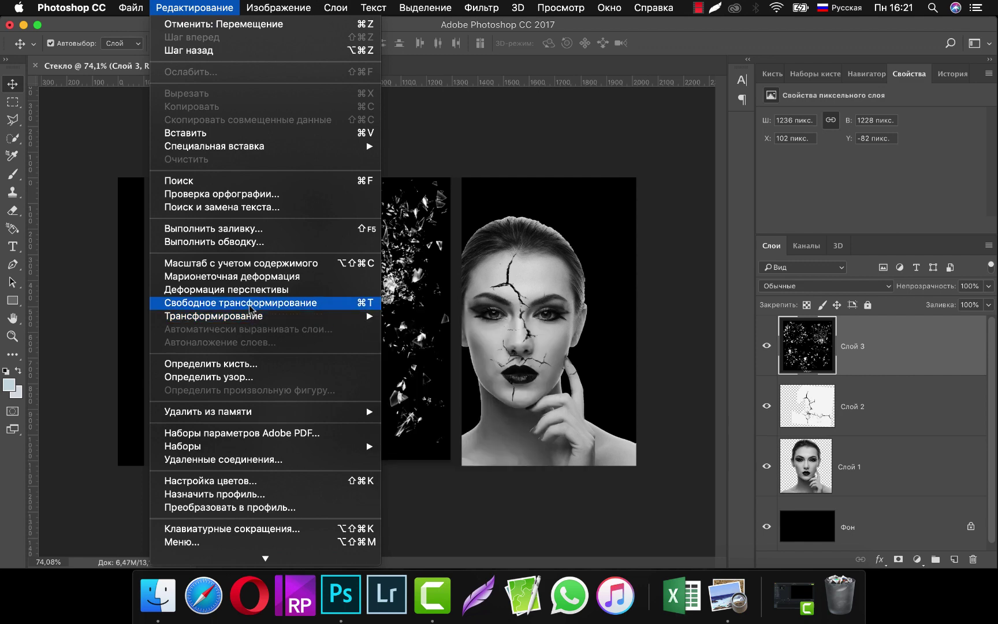
left_click(249, 302)
left_click_drag(461, 154, 461, 152)
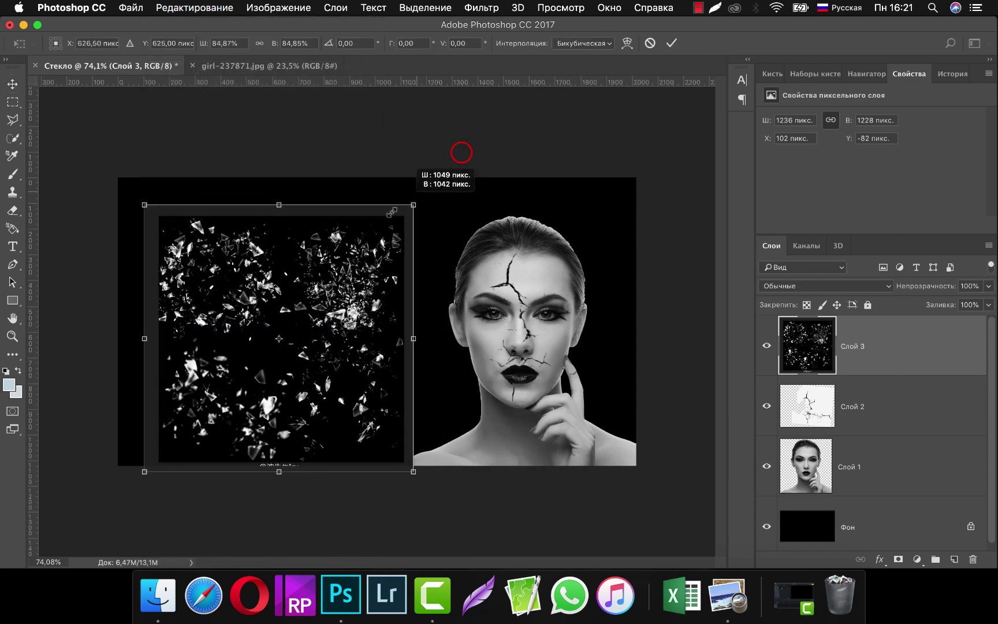
left_click_drag(289, 311, 296, 311)
key("Return")
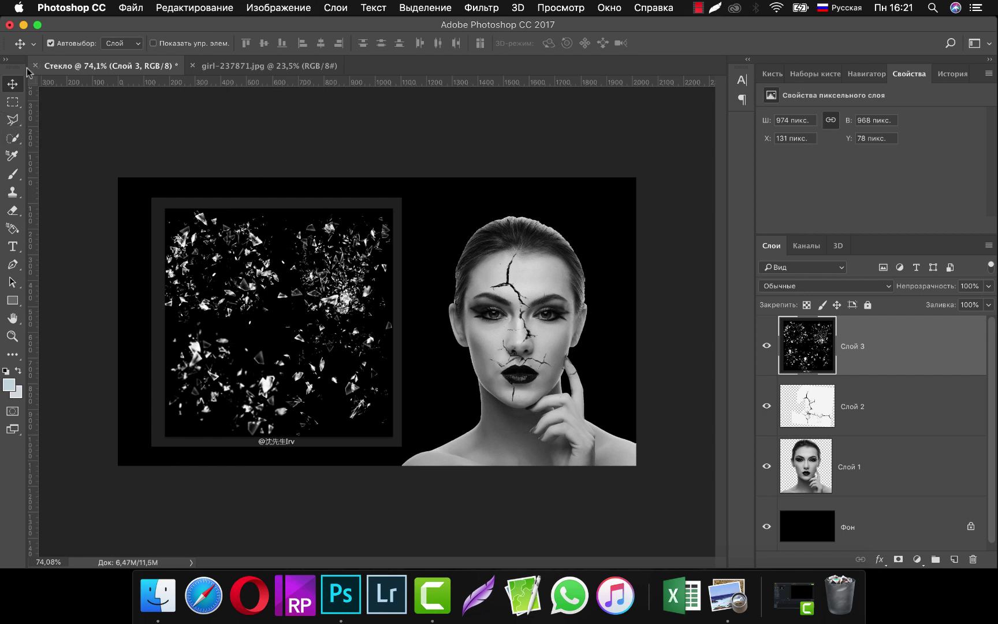
Step: Draw a rectangular marquee selection just inside the grey frame around the shards
left_click(14, 103)
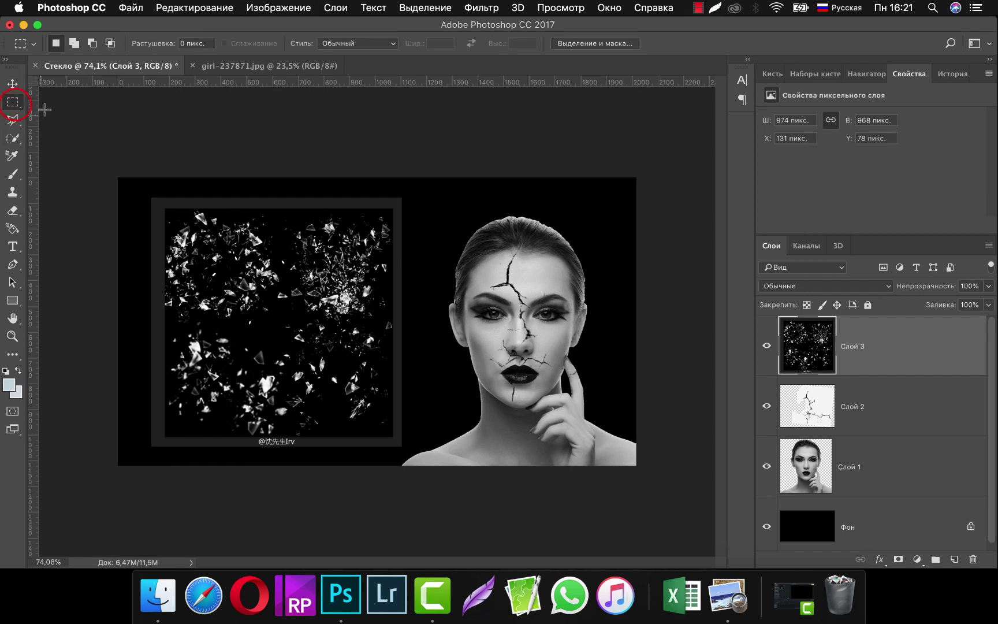
right_click(13, 104)
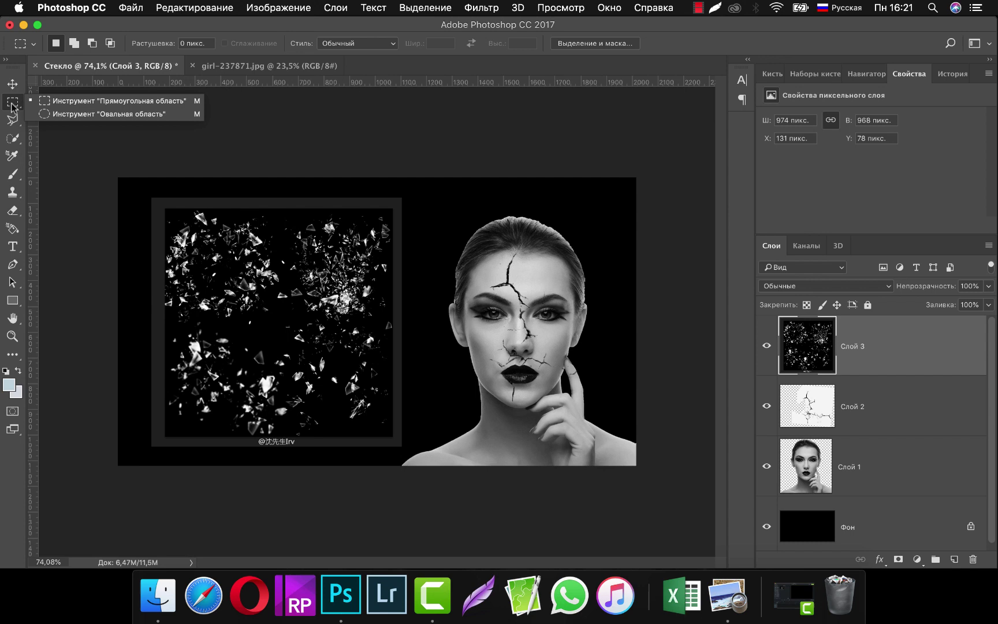
left_click(163, 207)
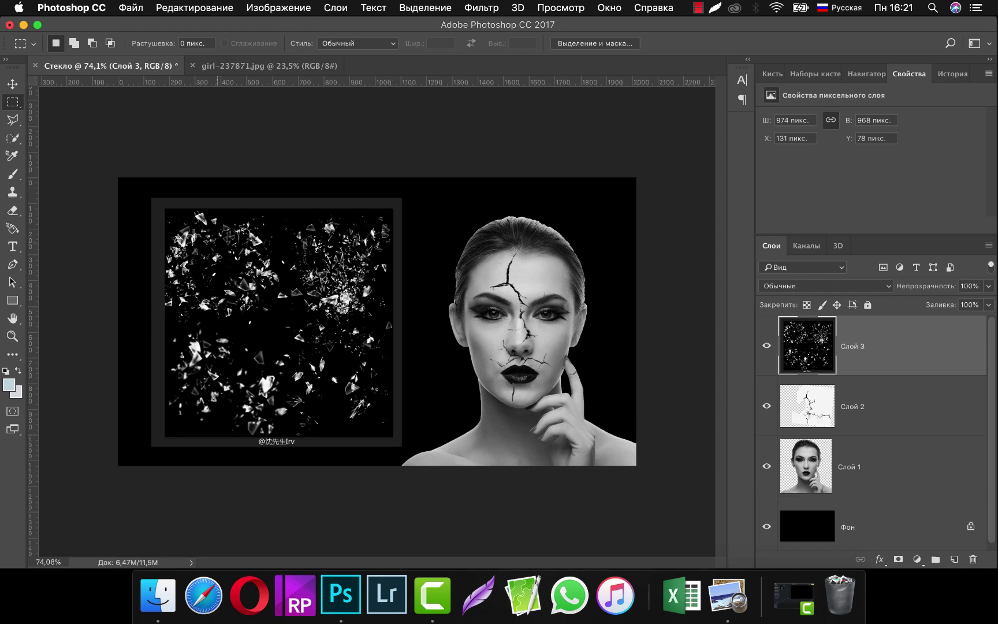
left_click_drag(188, 234, 318, 375)
left_click_drag(164, 208, 388, 434)
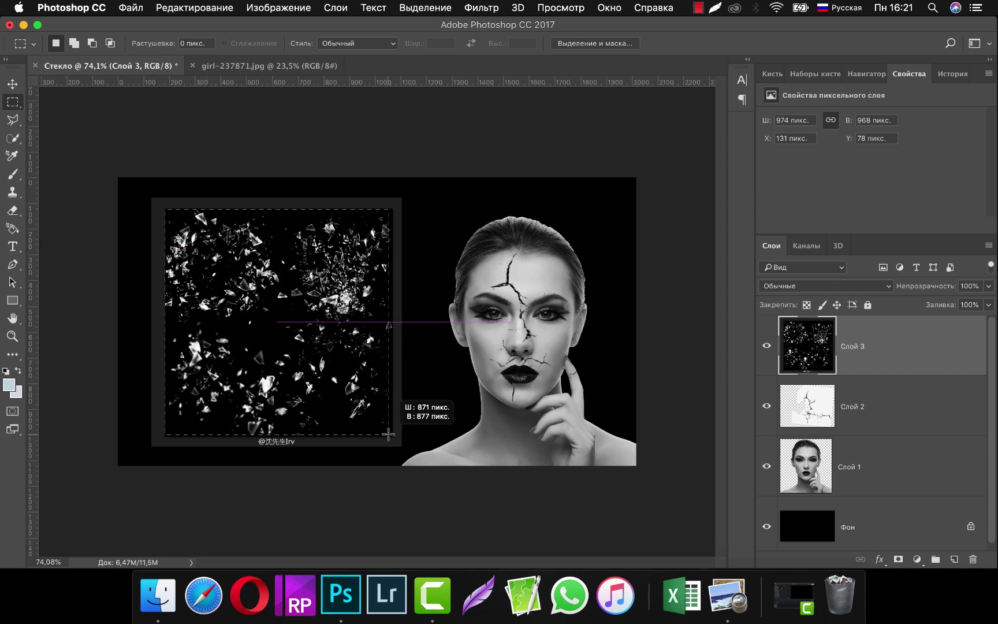
left_click_drag(388, 433, 392, 433)
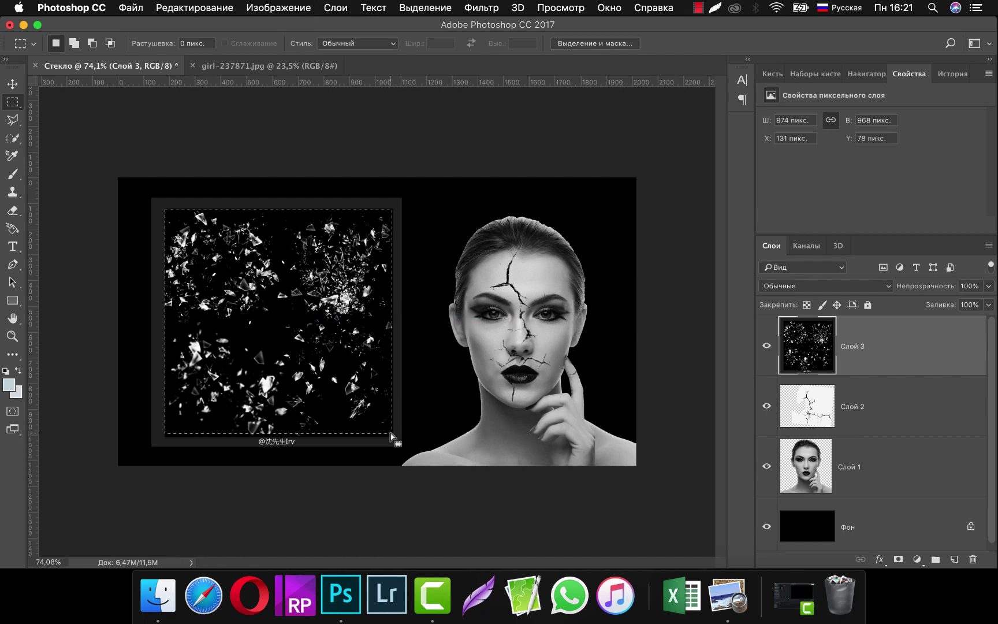
Step: Invert the selection and delete the grey frame and caption
left_click(425, 7)
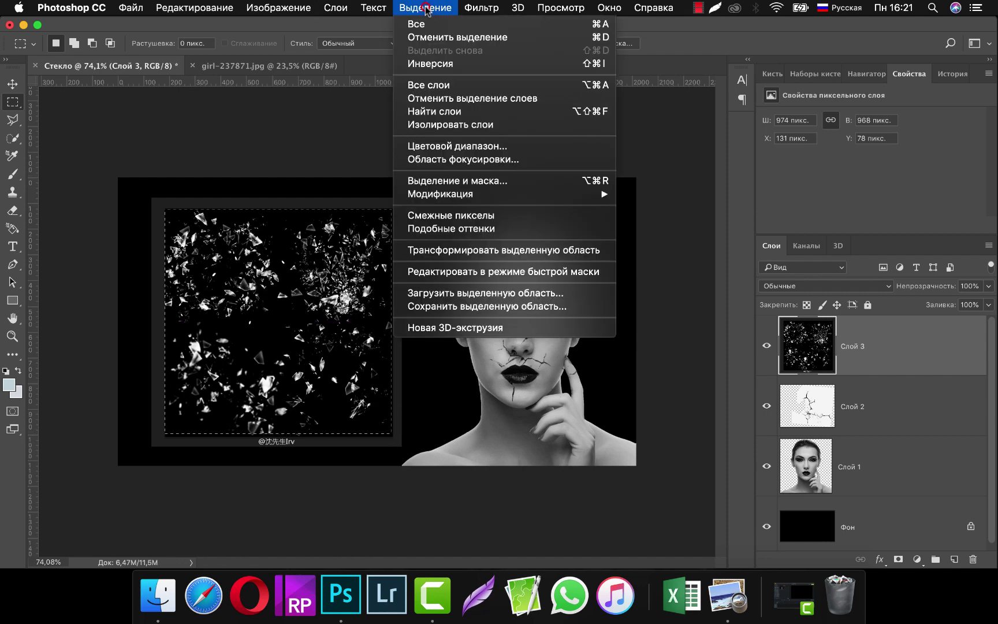
left_click(433, 65)
key("BackSpace")
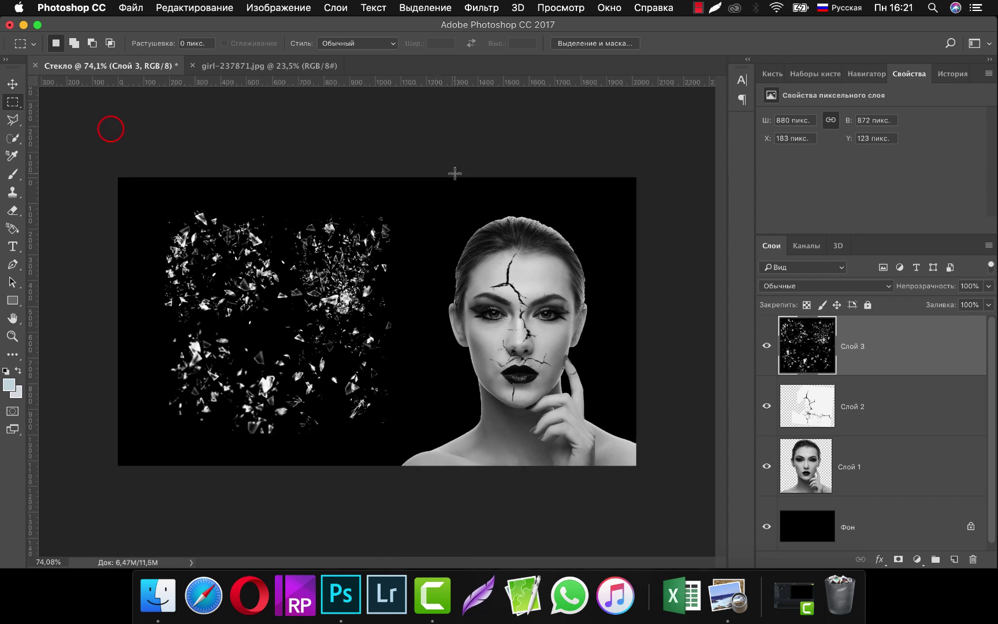
Step: Set the shards layer to Светлее blending and settle it upper left at X 166, Y 36
left_click(820, 286)
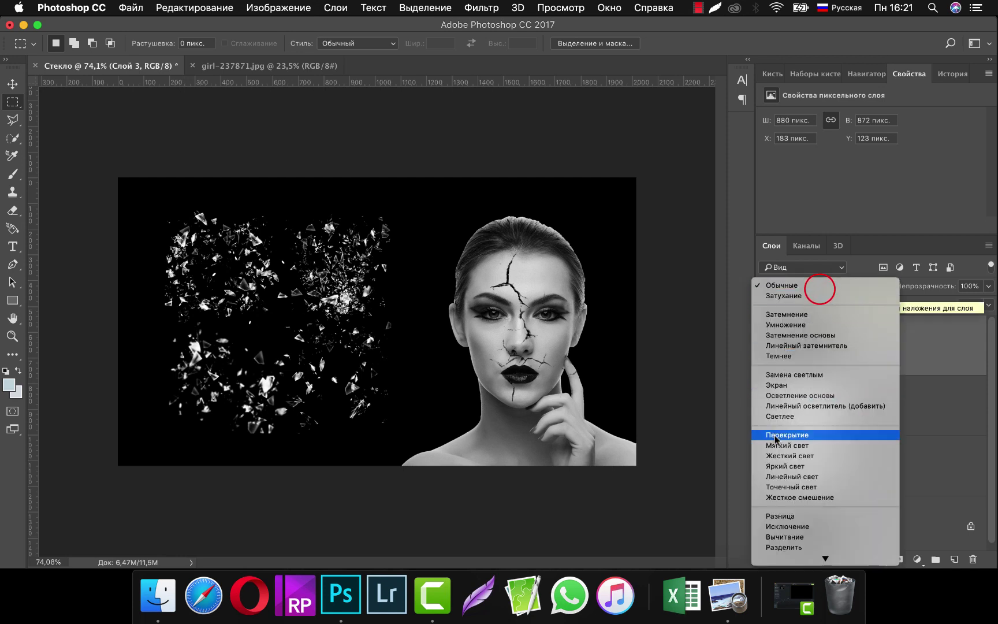
left_click(783, 415)
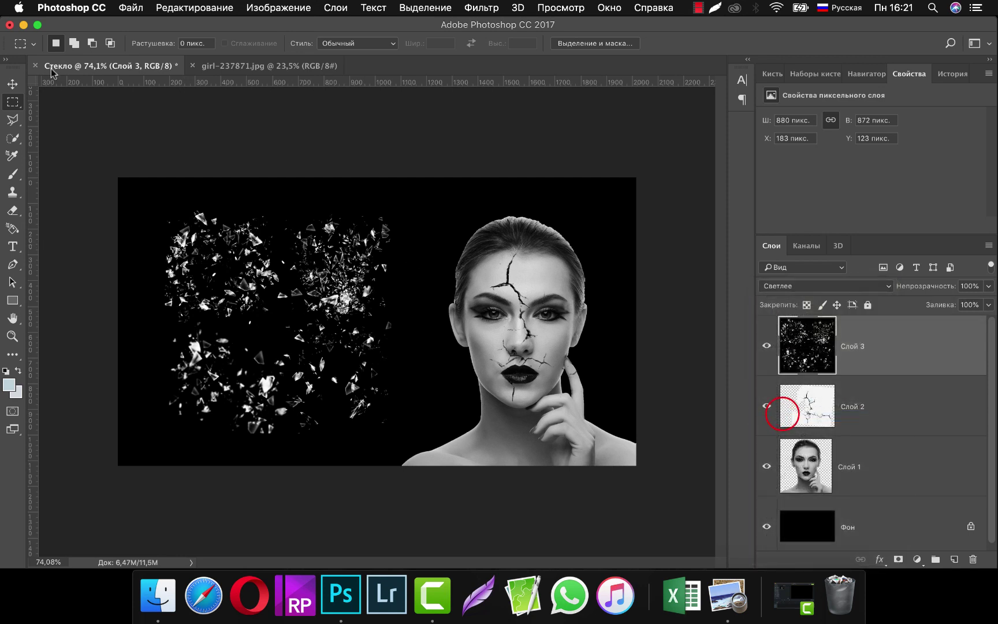
left_click(13, 84)
left_click_drag(334, 285, 625, 285)
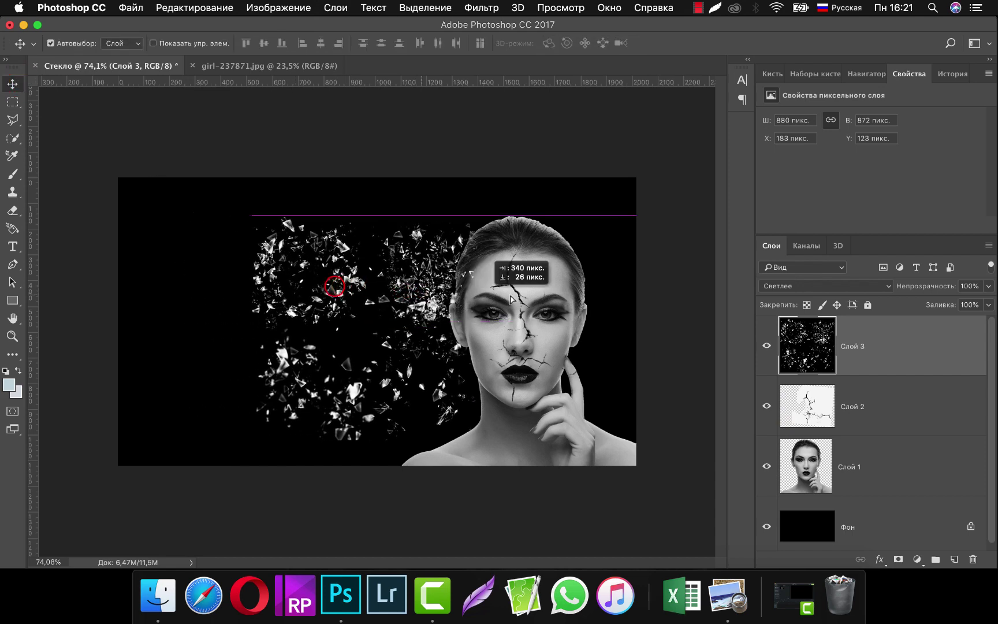
mouse_move(567, 221)
left_mouse_down()
mouse_move(598, 405)
mouse_move(554, 353)
mouse_move(409, 276)
mouse_move(598, 231)
mouse_move(474, 267)
mouse_move(568, 248)
mouse_move(469, 269)
mouse_move(449, 249)
mouse_move(453, 255)
left_mouse_up()
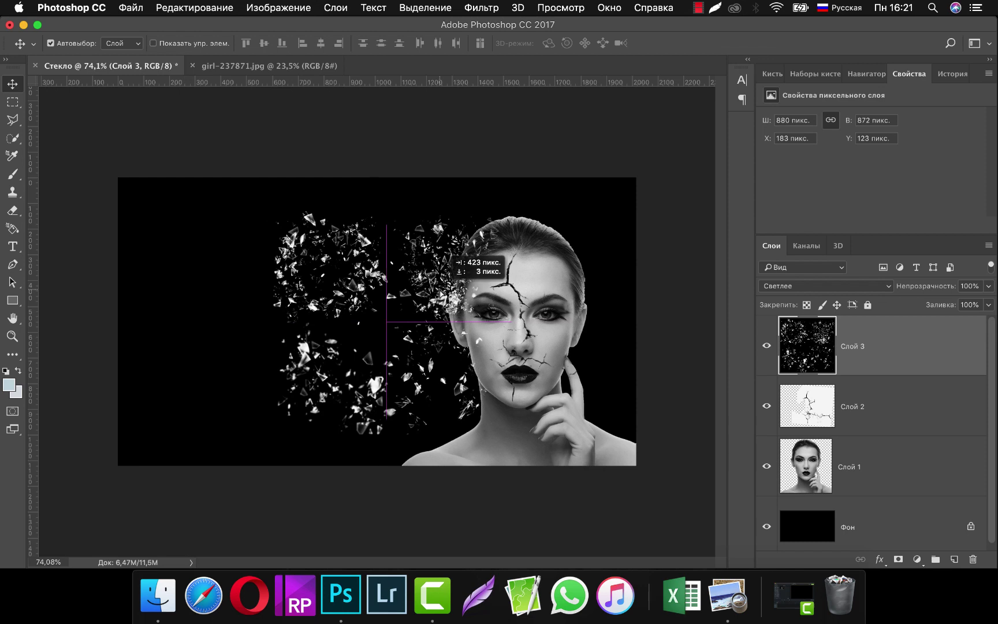
mouse_move(442, 295)
left_mouse_down()
mouse_move(457, 289)
mouse_move(462, 300)
mouse_move(464, 292)
mouse_move(441, 304)
mouse_move(356, 256)
mouse_move(327, 263)
mouse_move(372, 292)
left_mouse_up()
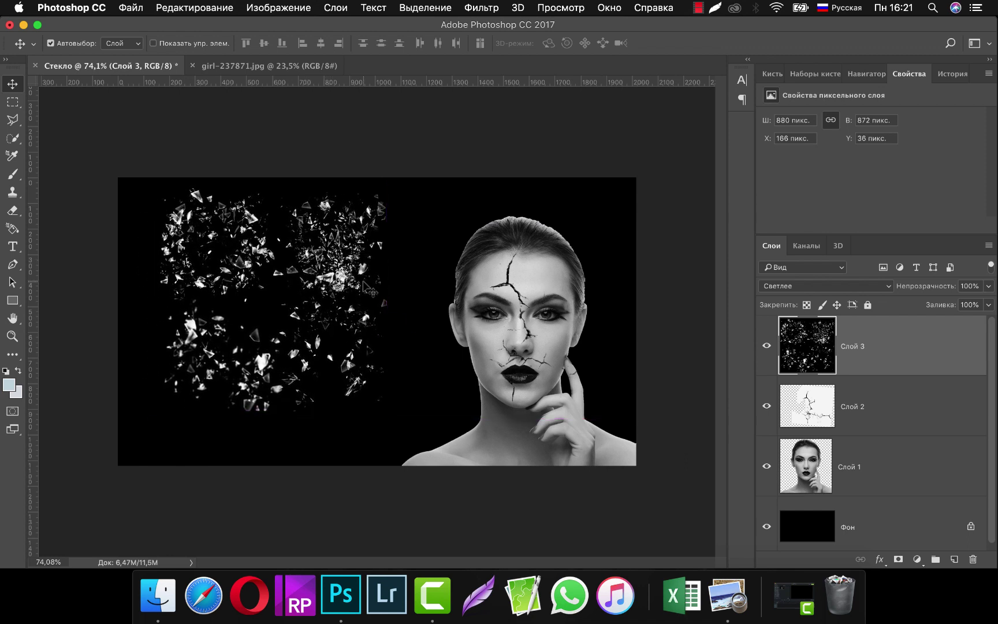
left_click(131, 8)
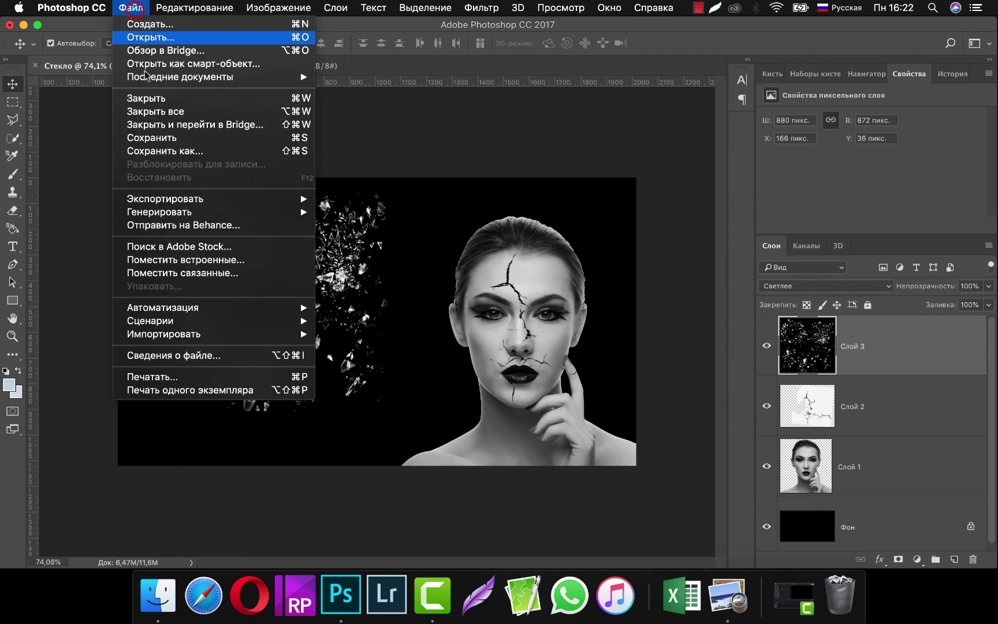
Step: Open maxresdefault.jpg without colour management
left_click(173, 37)
scroll(420, 314, "down", 5)
scroll(419, 315, "down", 5)
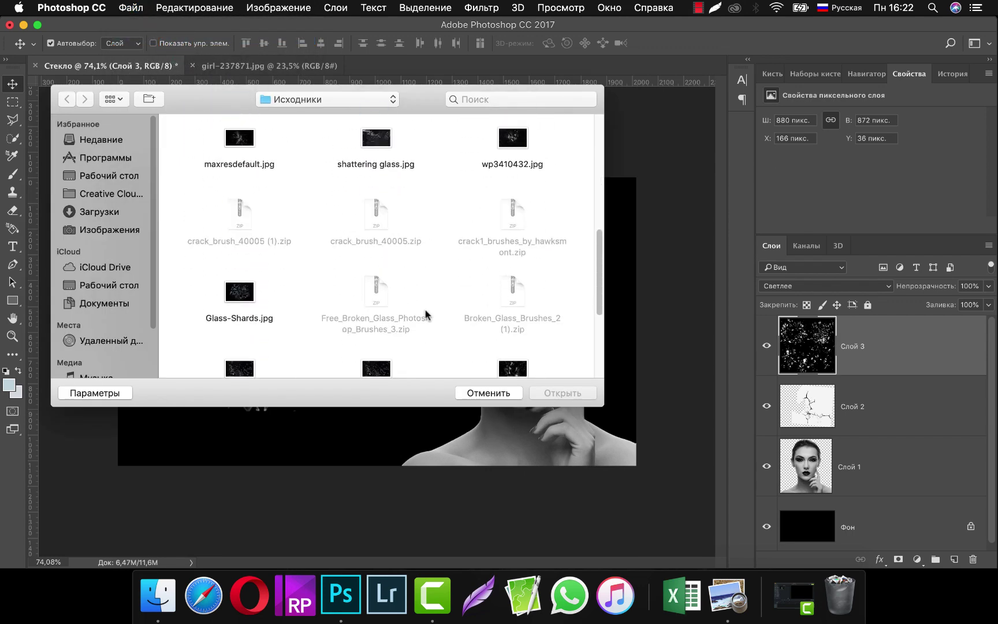
left_click(239, 129)
left_click(558, 393)
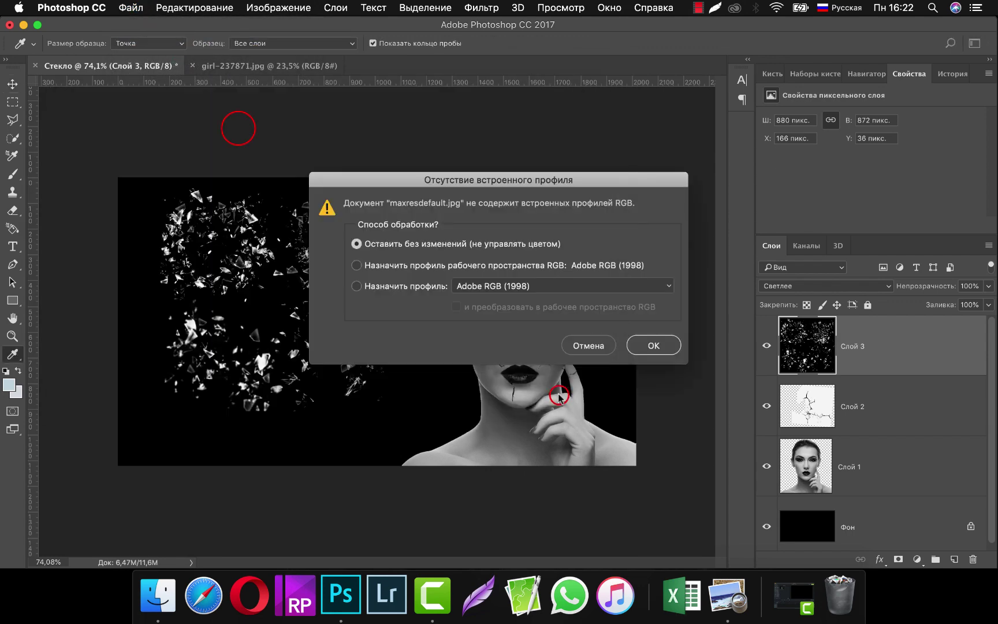
left_click(655, 345)
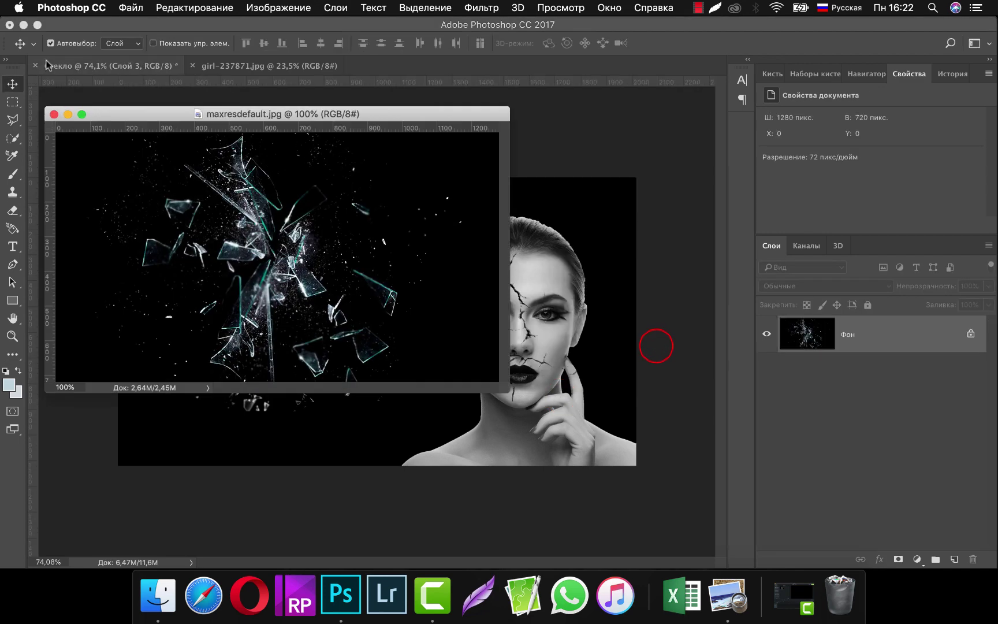
Step: Drag the glass photo into Стекло as Слой 4, blend it Светлее, and move it onto the face
left_click(10, 84)
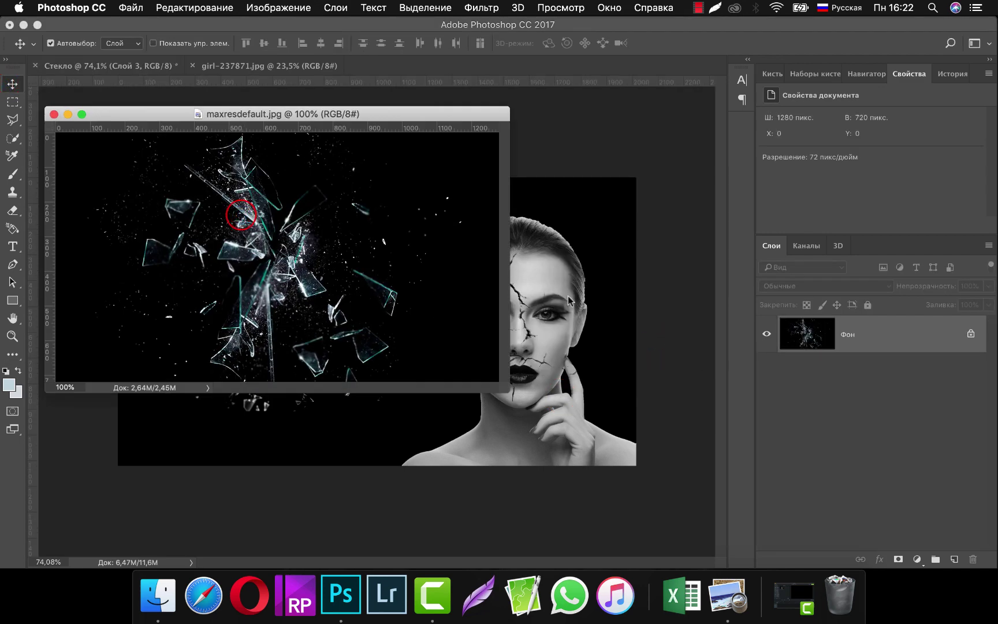
left_click_drag(240, 214, 569, 302)
left_click(811, 286)
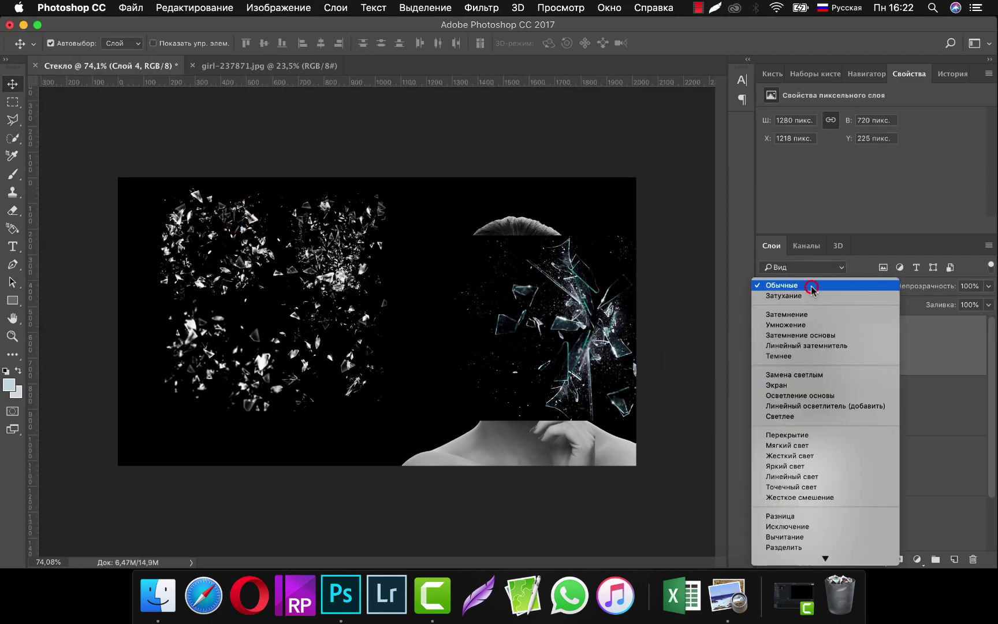
left_click(820, 416)
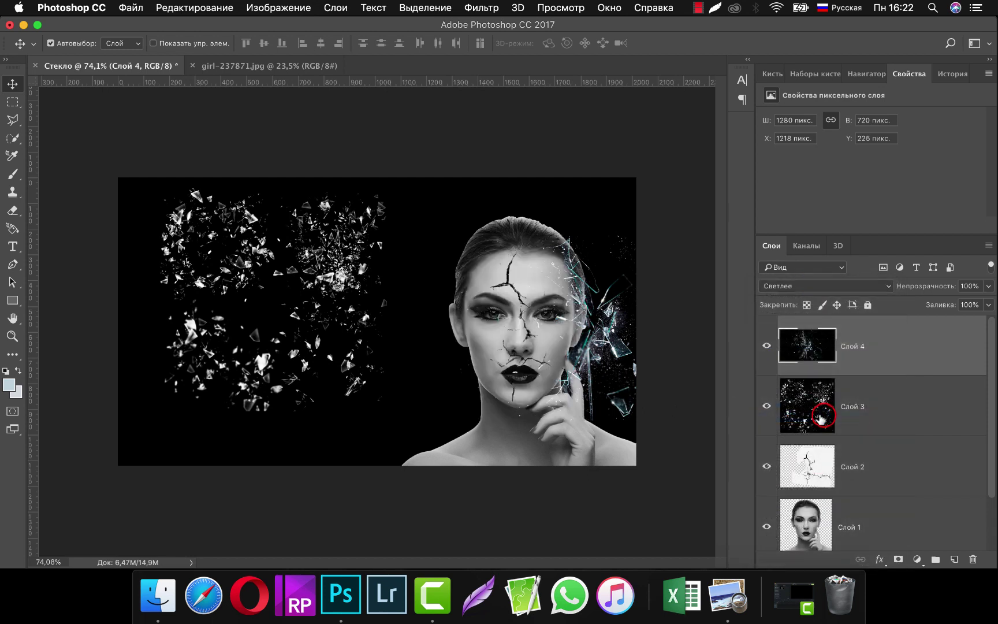
left_click_drag(595, 317, 389, 315)
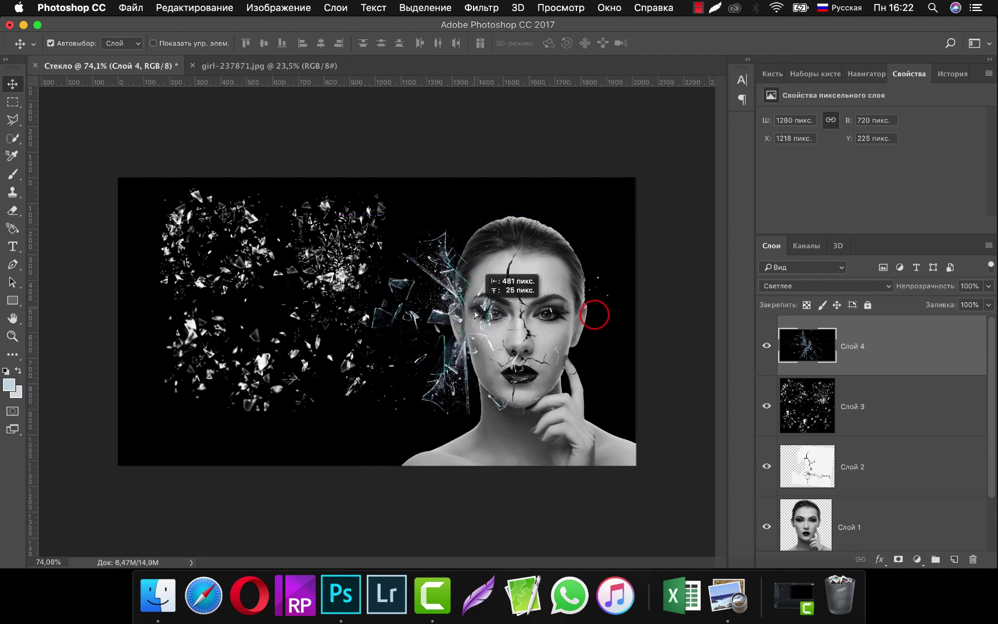
Step: Rotate the glass-burst layer about 25°, shrink it to about 83%, and commit it over the face
left_click(177, 8)
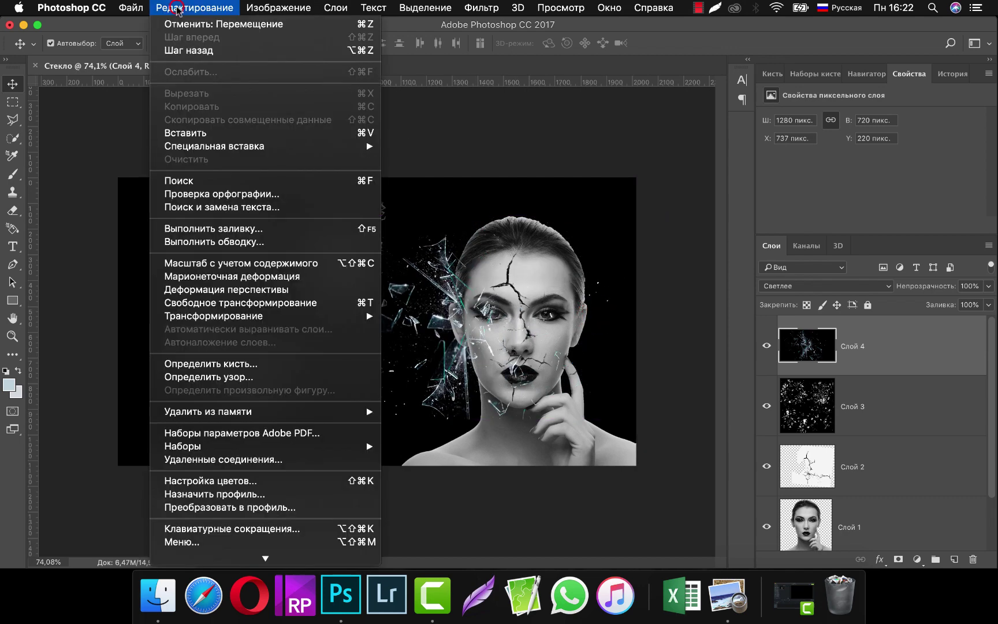
left_click(248, 304)
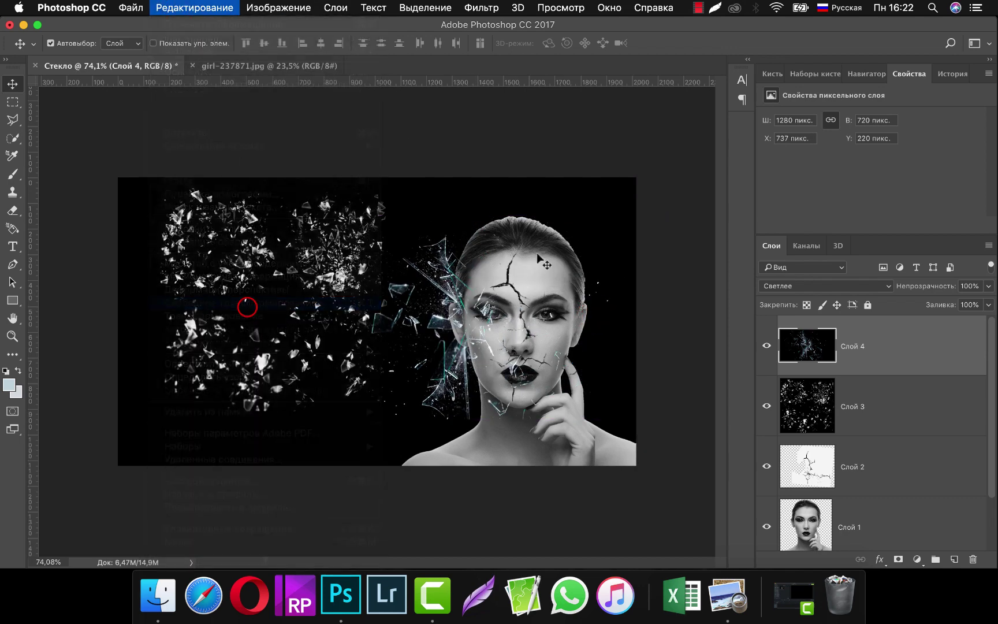
left_click_drag(652, 221, 706, 308)
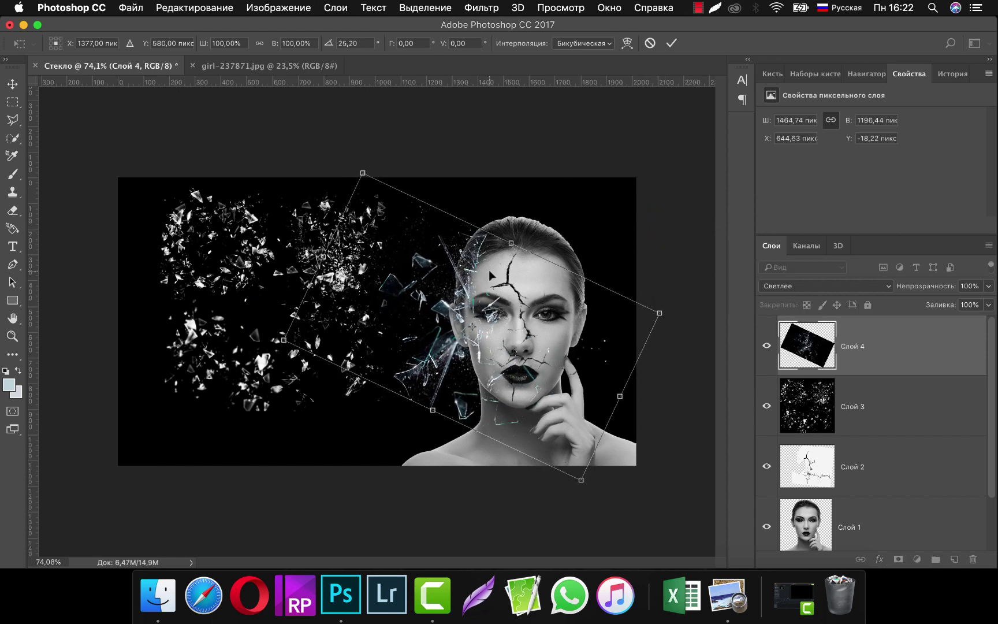
left_click_drag(490, 276, 489, 271)
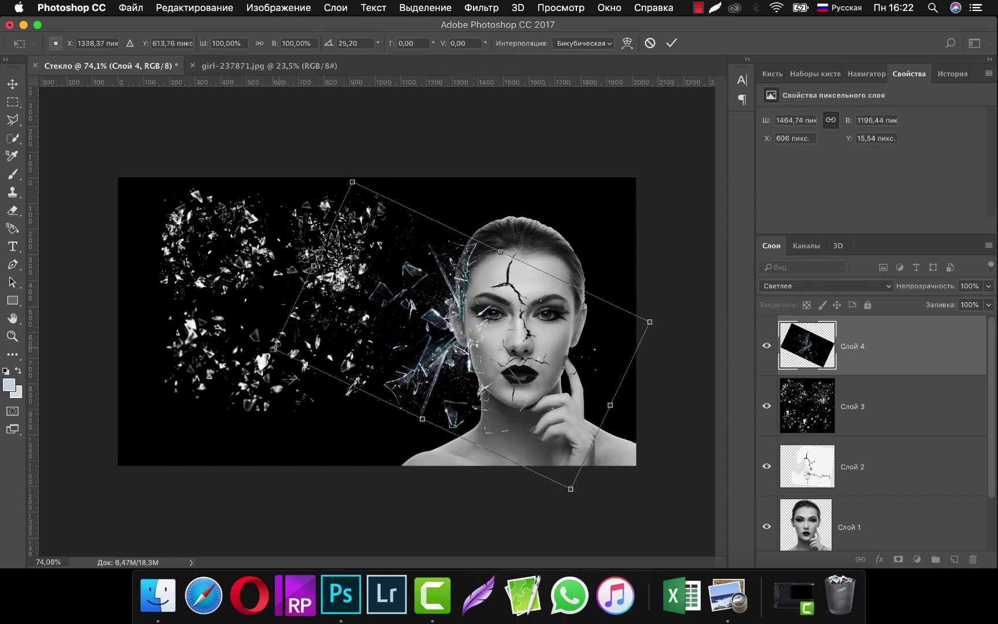
left_click_drag(274, 349, 337, 344)
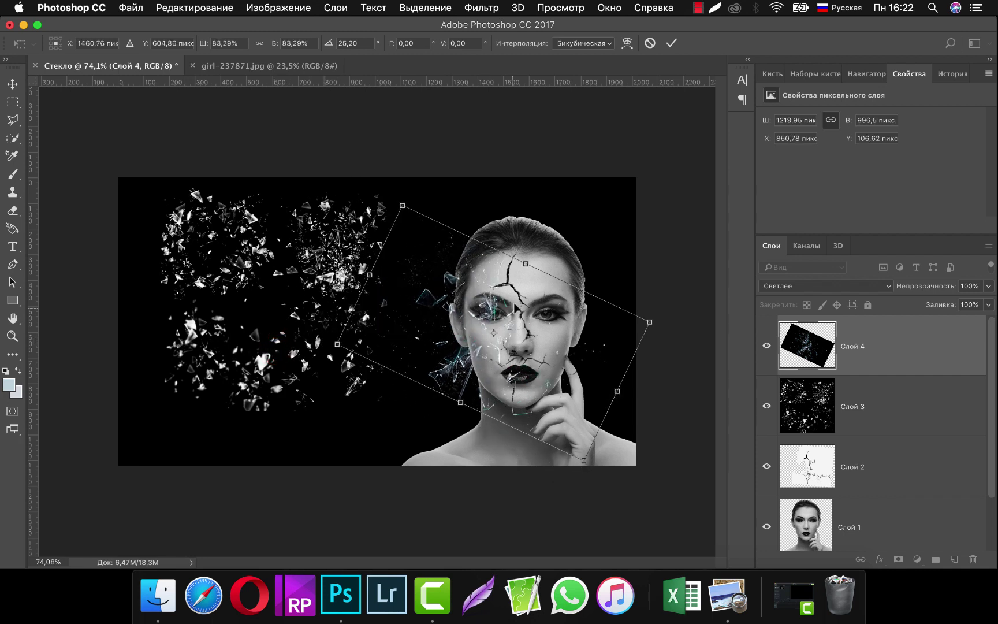
left_click_drag(513, 306, 471, 291)
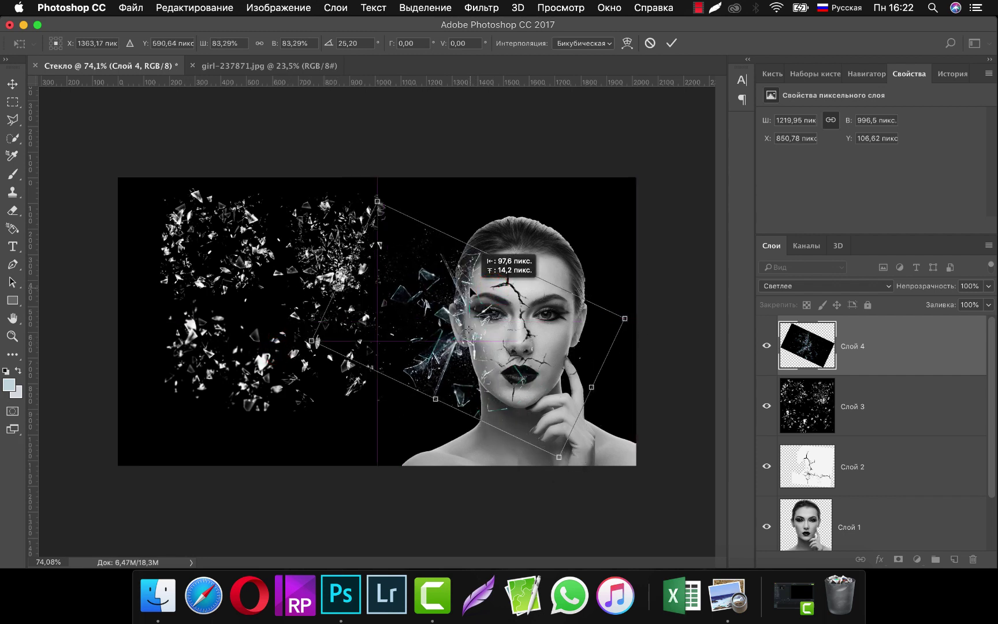
key("Return")
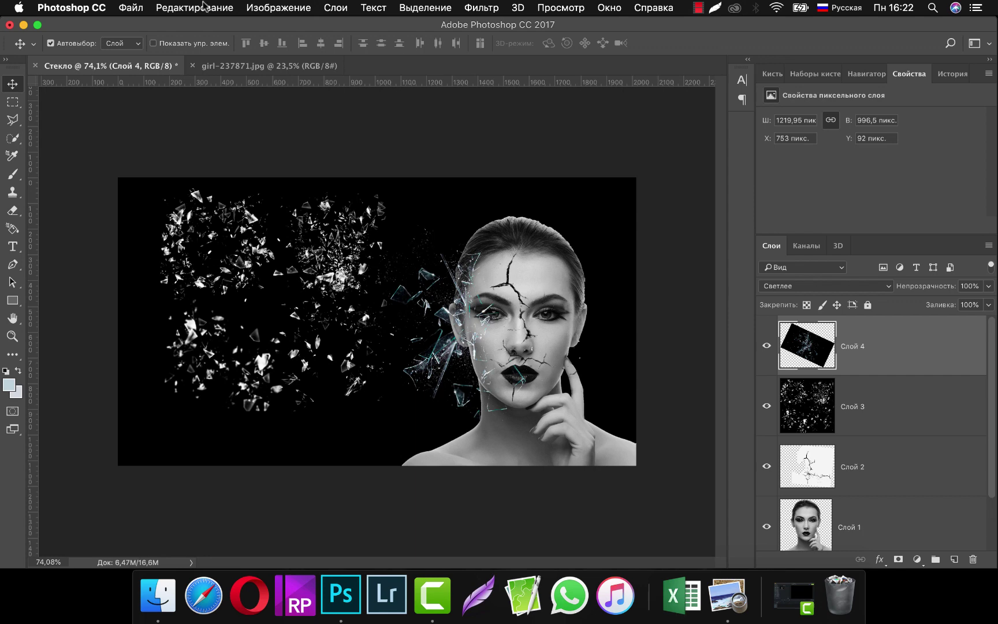
Step: Bring up the Open dialog showing the Исходники folder for another source image
left_click(140, 10)
left_click(151, 35)
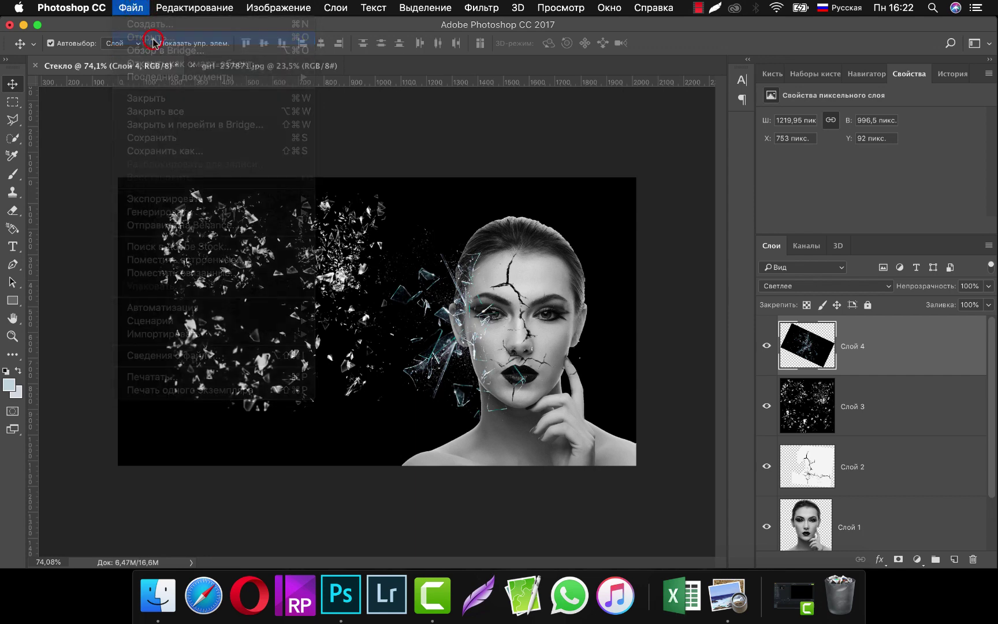
scroll(434, 301, "down", 2)
Step: Open shattering glass.jpg and add it to Стекло as a layer blended in Светлее (Lighten)
scroll(437, 315, "down", 4)
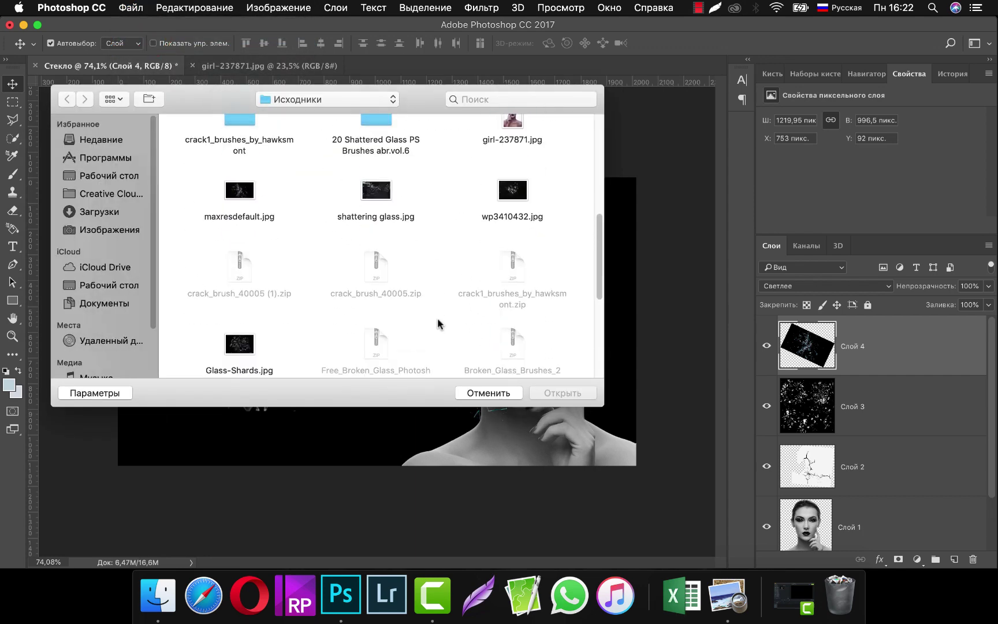
left_click(509, 199)
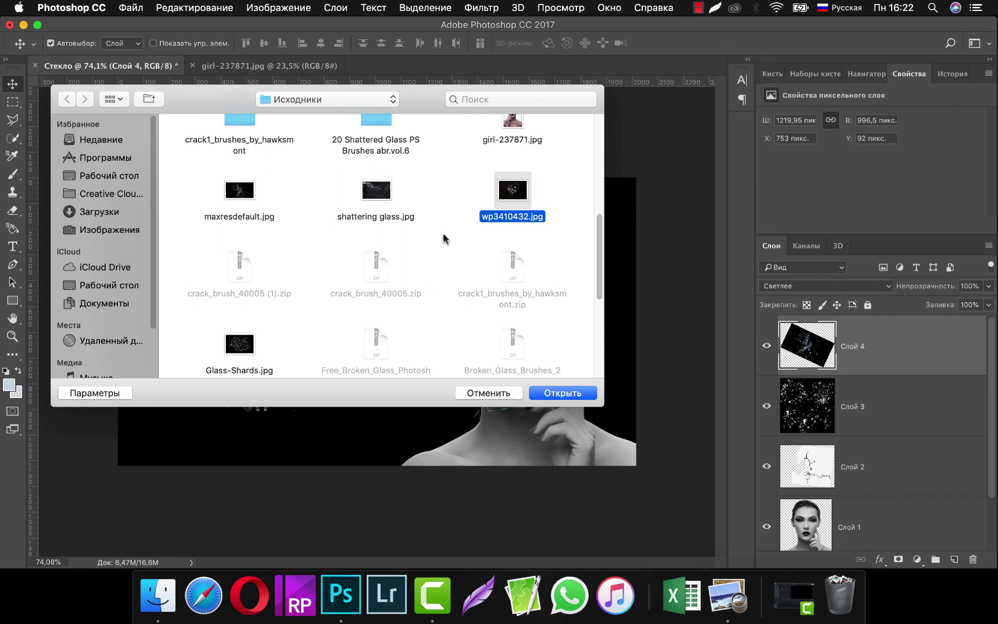
left_click(360, 192)
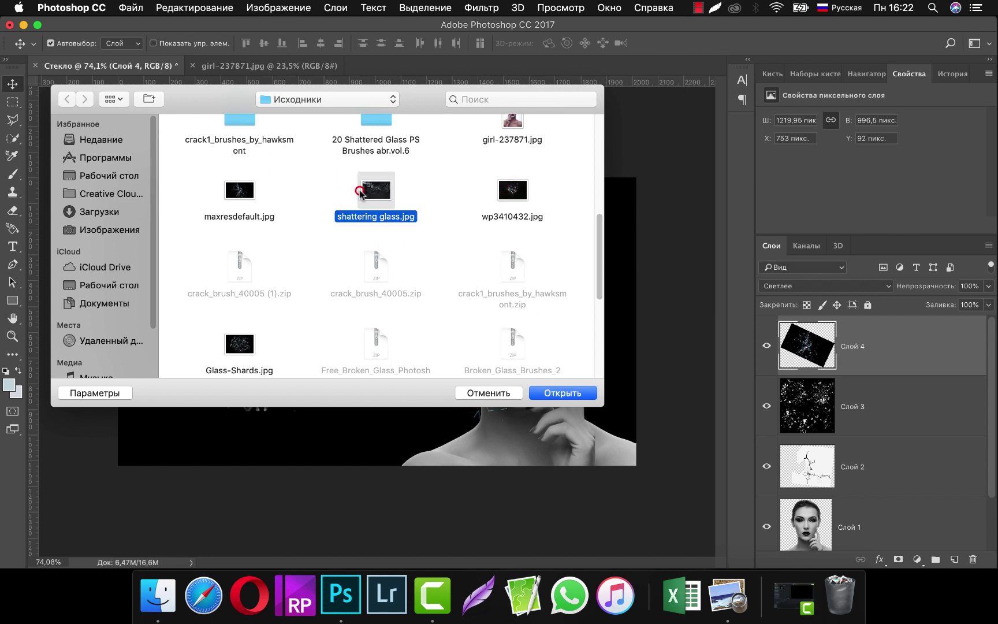
left_click(559, 394)
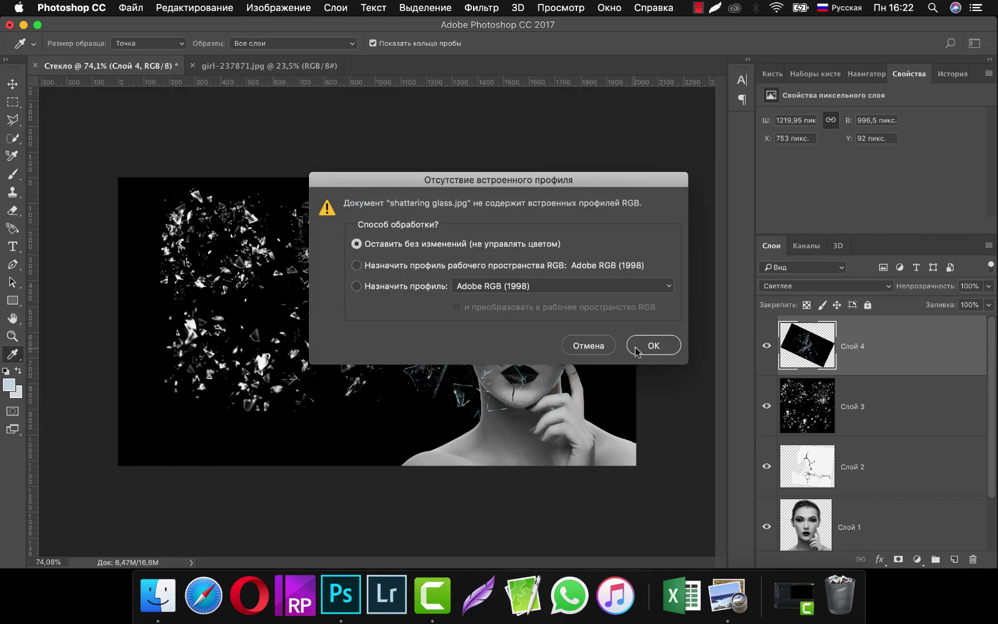
left_click(637, 349)
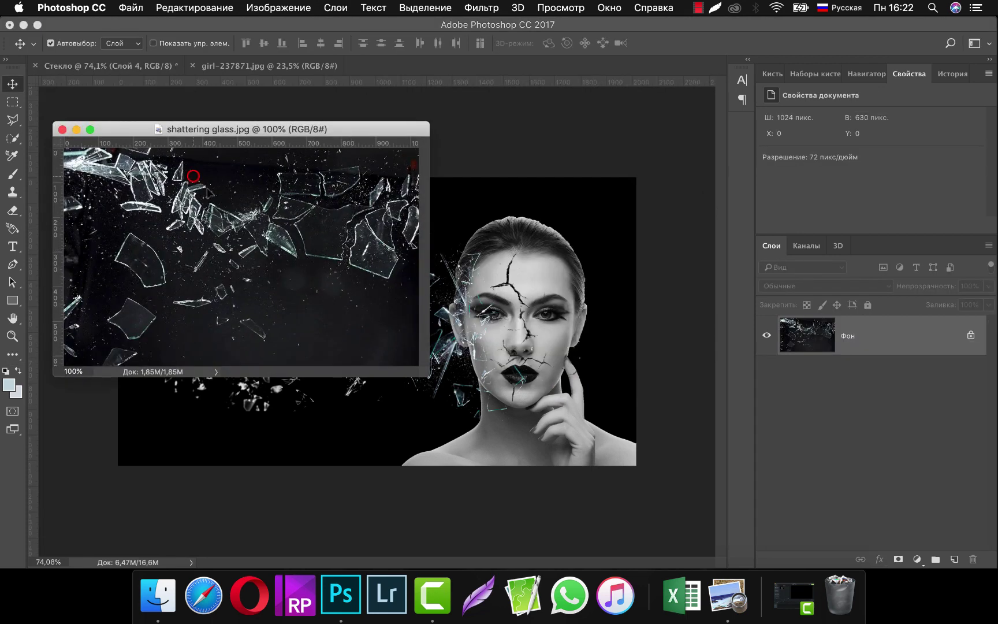
left_click_drag(536, 374, 574, 355)
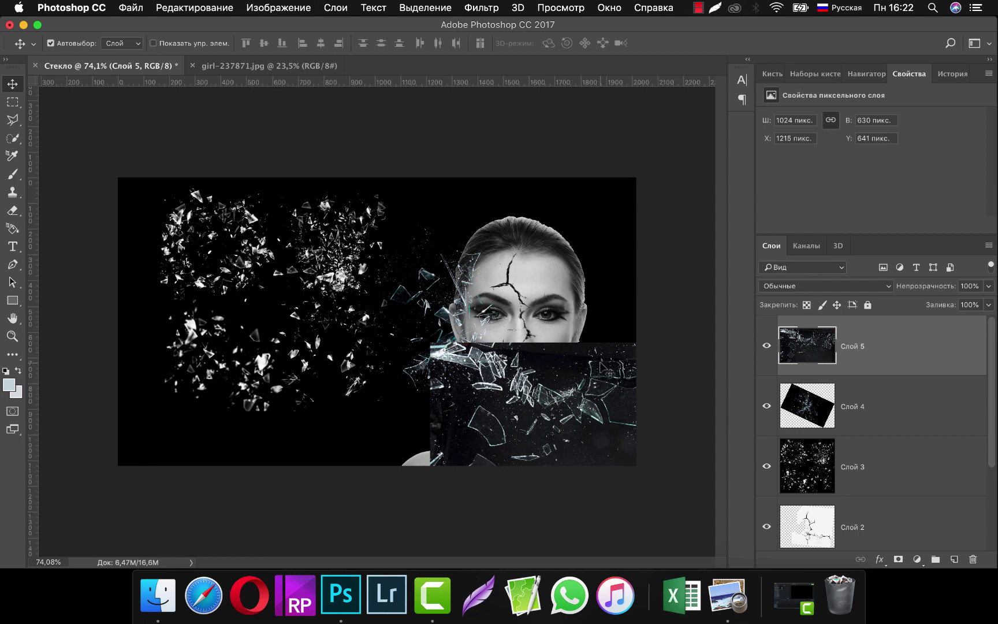
left_click(853, 286)
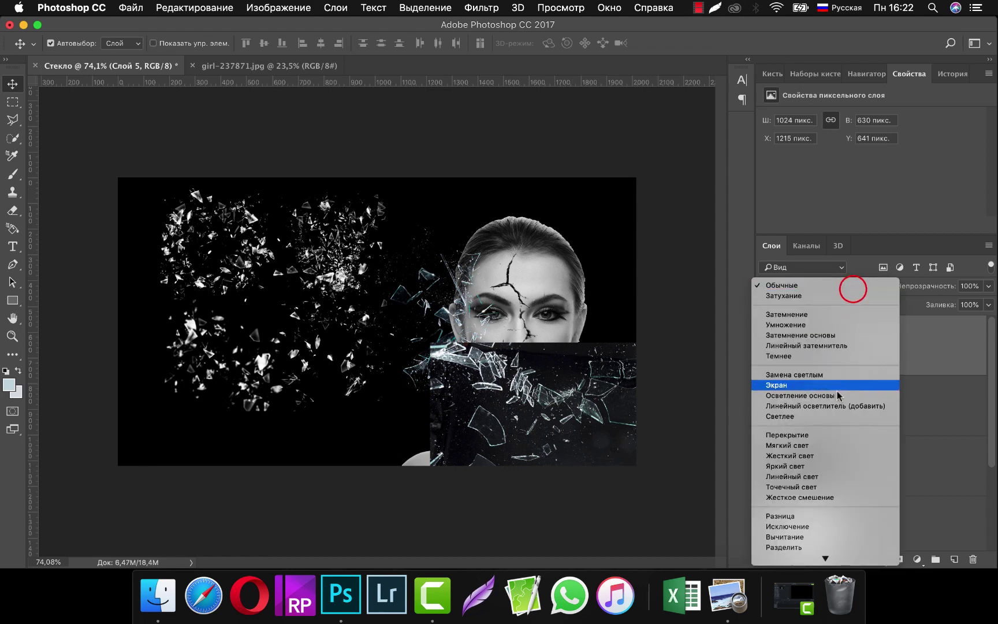
left_click(817, 416)
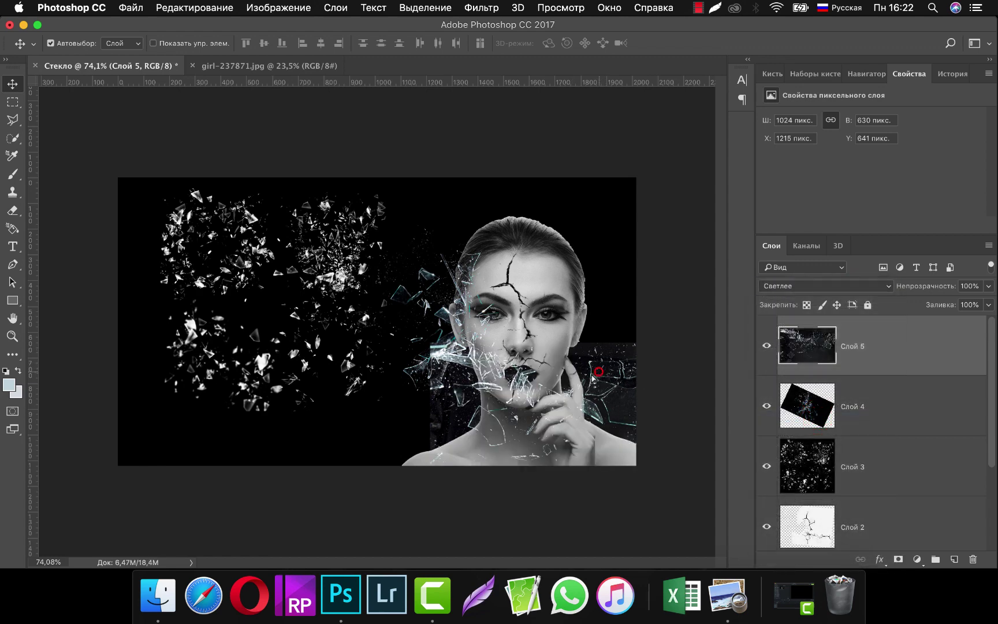
Step: Rotate the glass layer about 32° and place it over the lower face at X 838, Y 436
left_click_drag(598, 371, 425, 286)
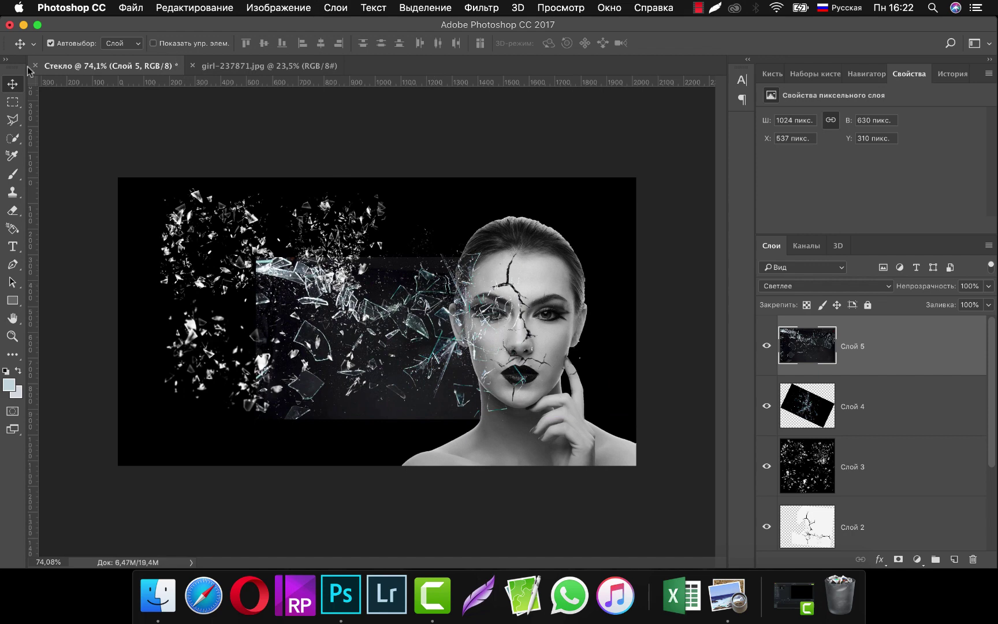
left_click(198, 9)
mouse_move(214, 316)
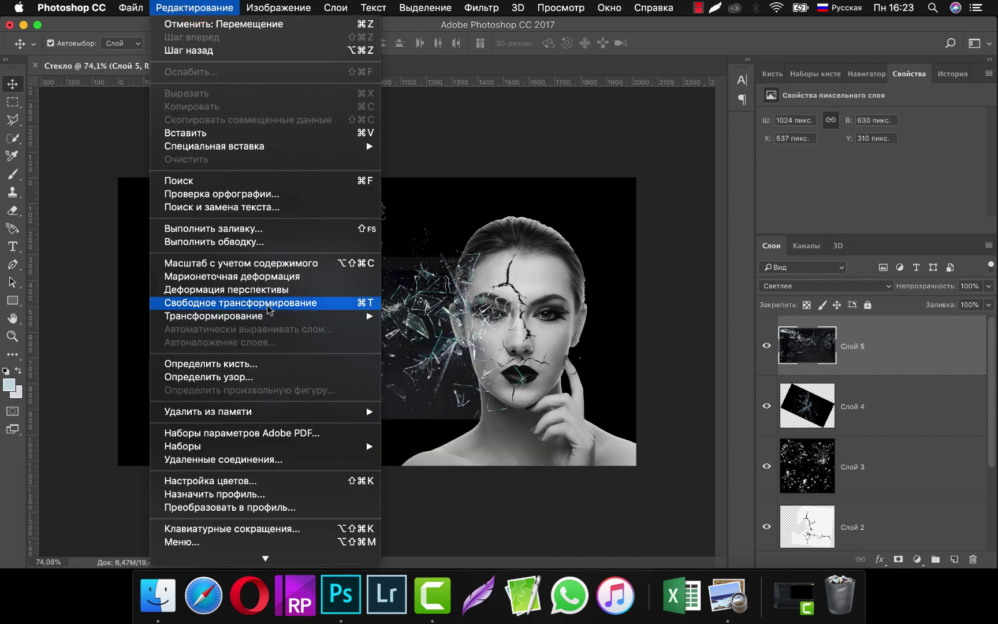
left_click(267, 304)
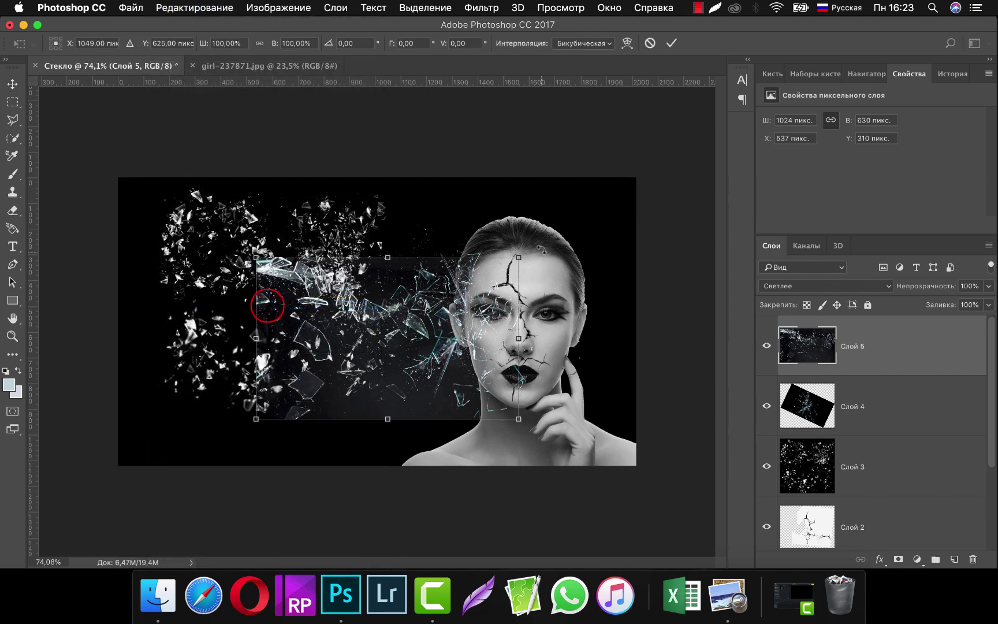
left_click_drag(541, 249, 569, 341)
left_click_drag(316, 251, 416, 342)
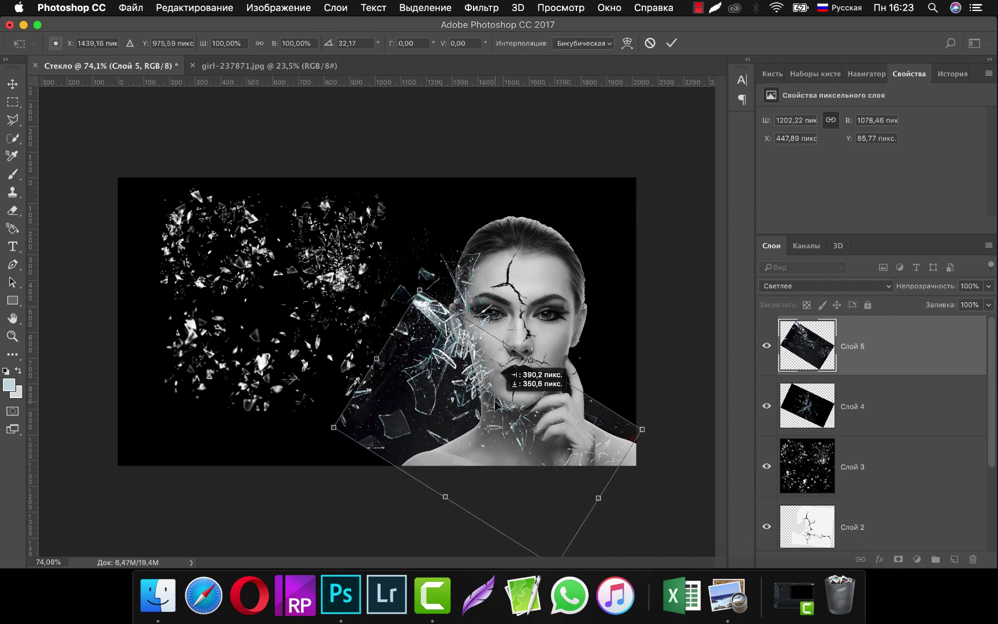
left_click_drag(494, 403, 495, 403)
key("Return")
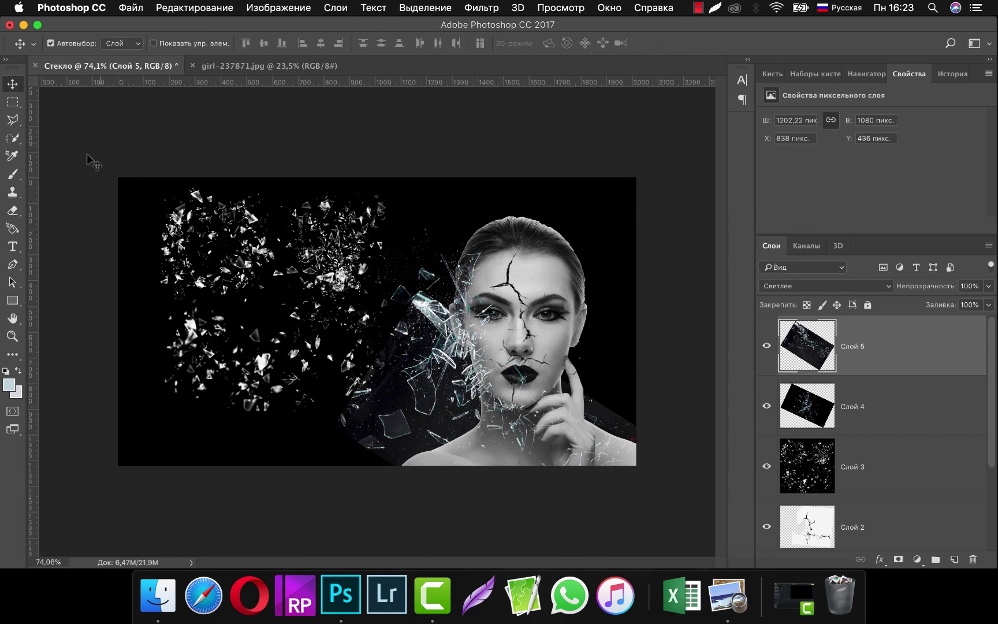
Step: Select the Eraser with 107 px size and 34% hardness
left_click(14, 211)
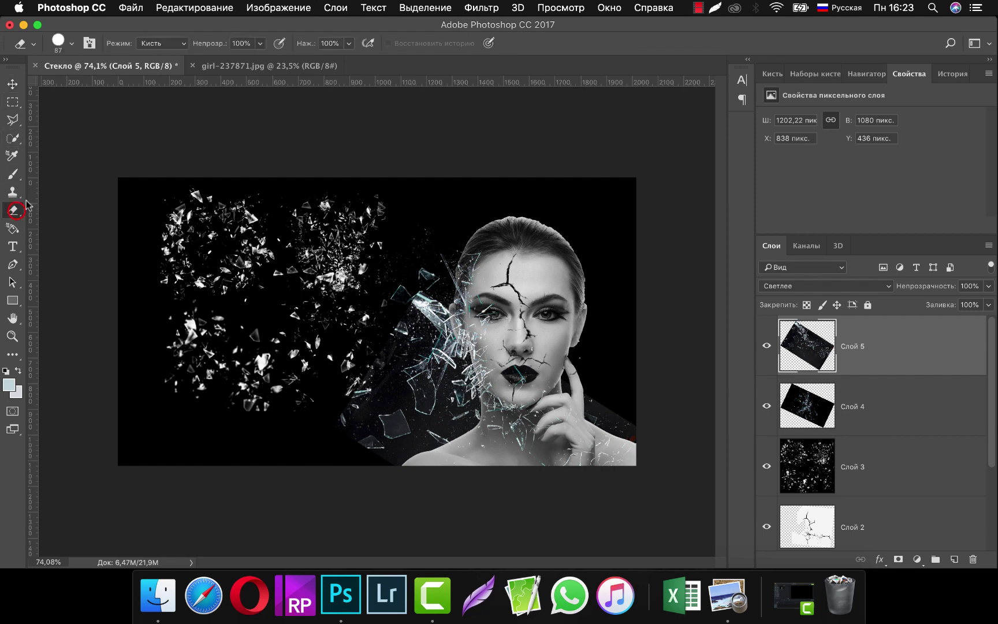
left_click(71, 44)
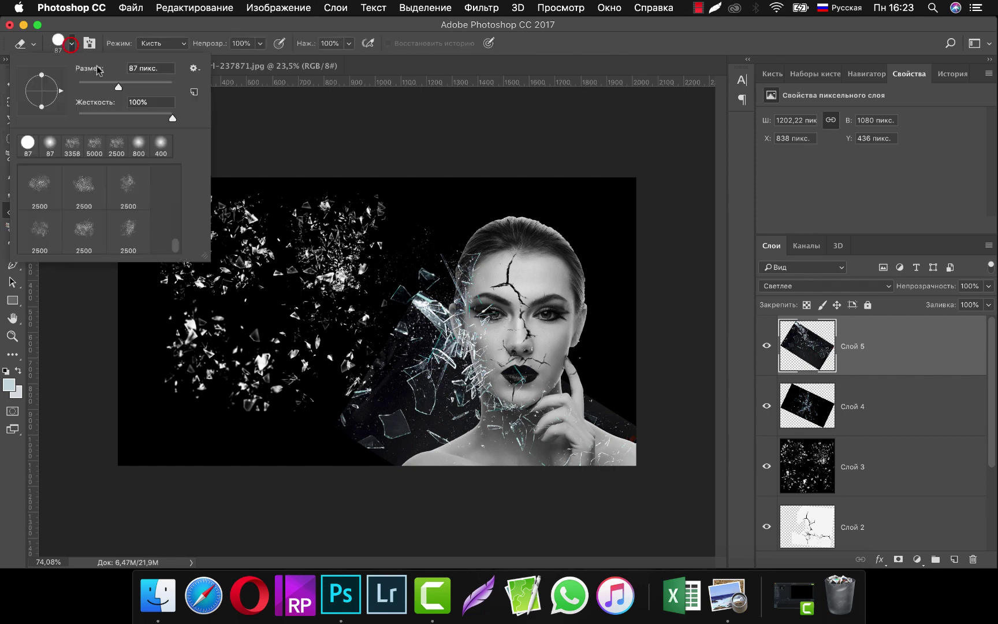
left_click(110, 117)
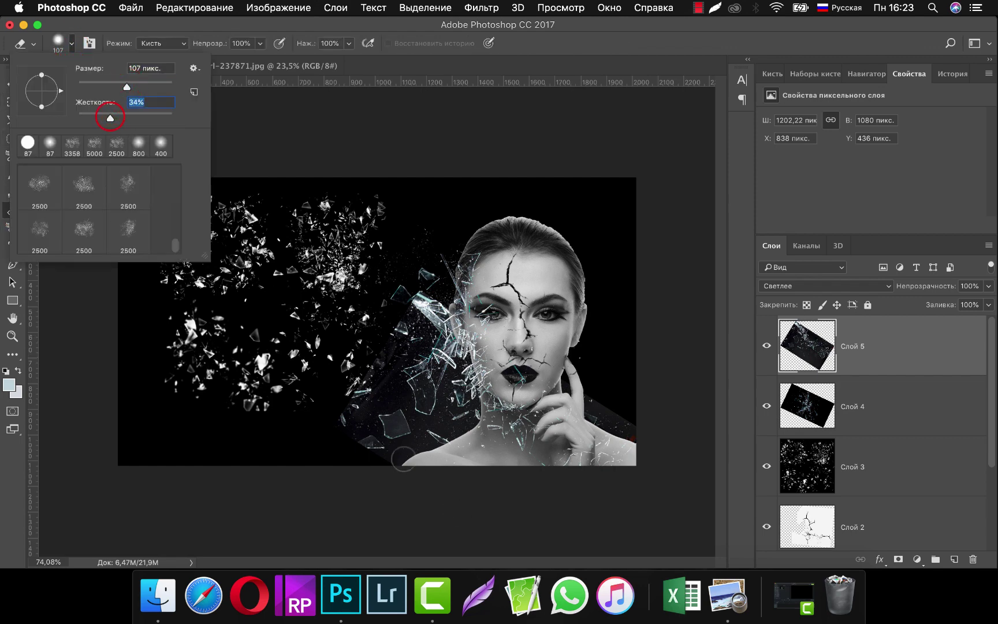
left_click(341, 401)
Step: Erase the glass glow left of the face and along the left shoulder
left_click(345, 379)
left_click(354, 363)
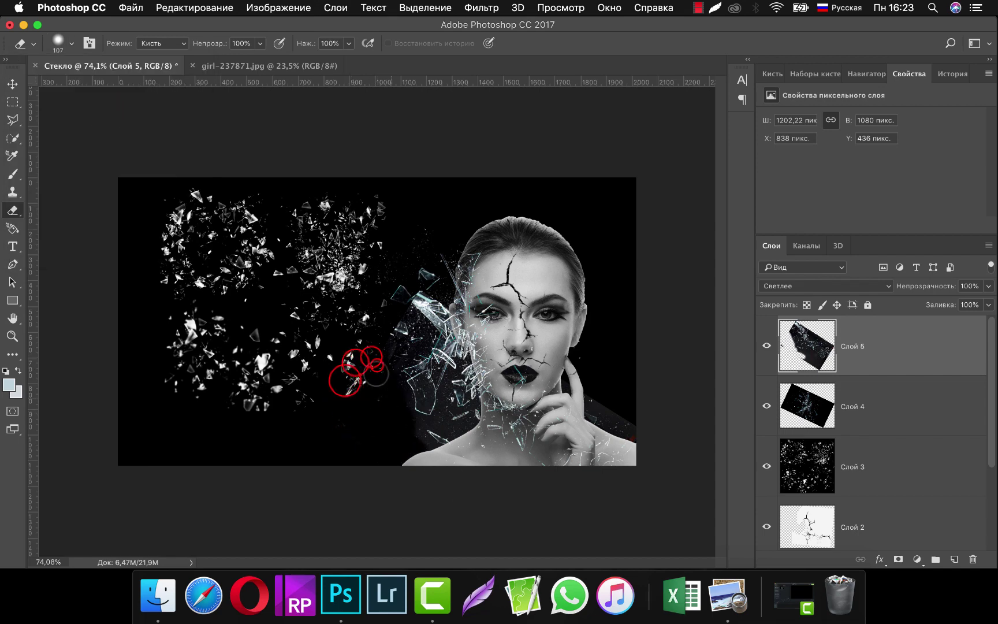
left_click(397, 418)
left_click(409, 411)
left_click(428, 430)
left_click(446, 436)
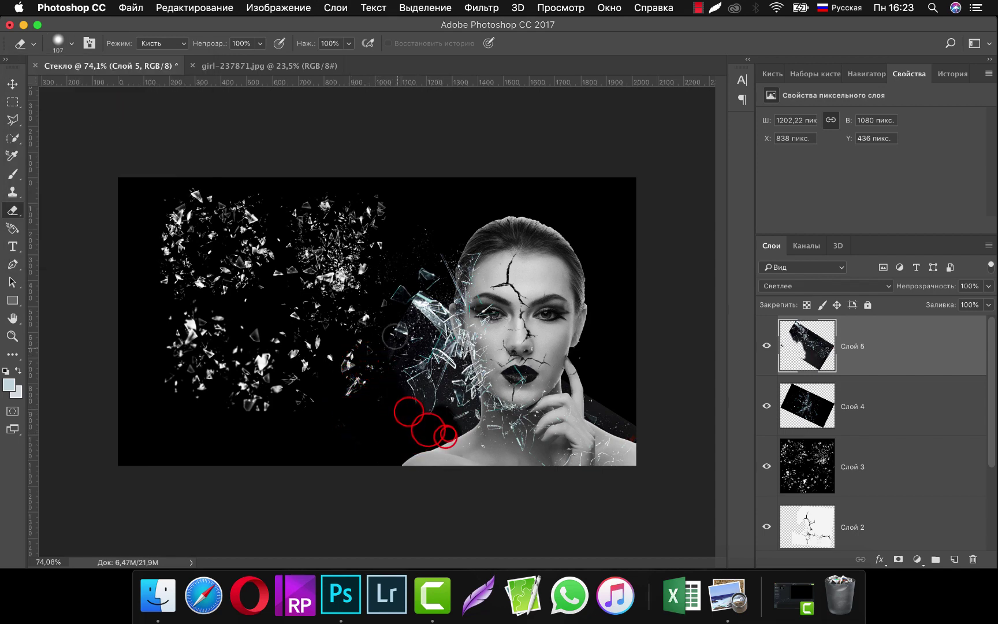
left_click(396, 335)
left_click(417, 374)
left_click(411, 374)
left_click(407, 387)
left_click(414, 395)
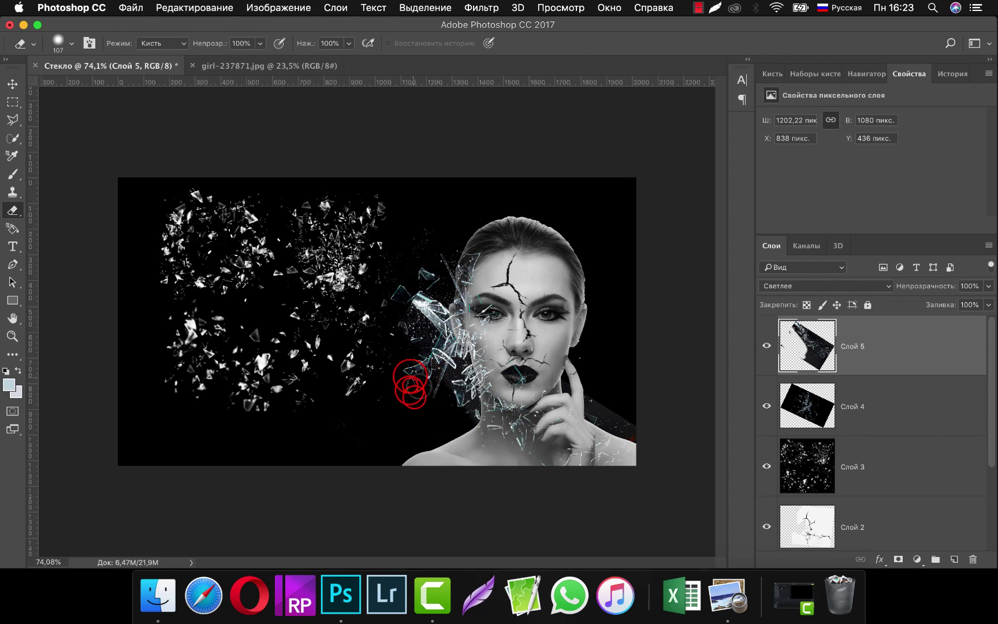
left_click(425, 424)
left_click(426, 469)
left_click(468, 443)
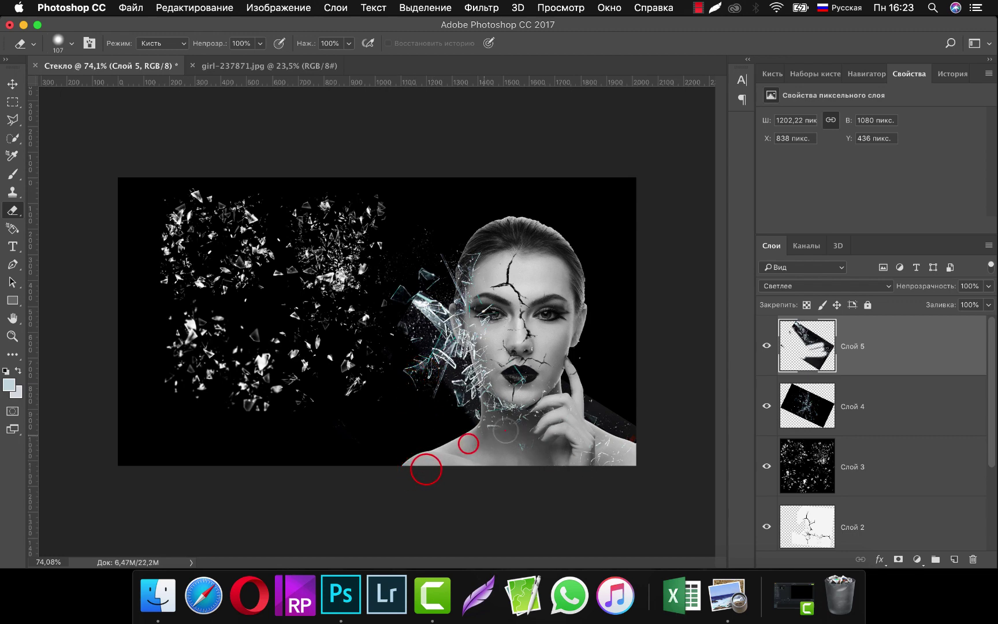
Step: Erase the glass over the nose, lips, chin, neck and cheek
left_click(495, 428)
left_click(521, 352)
left_click(514, 374)
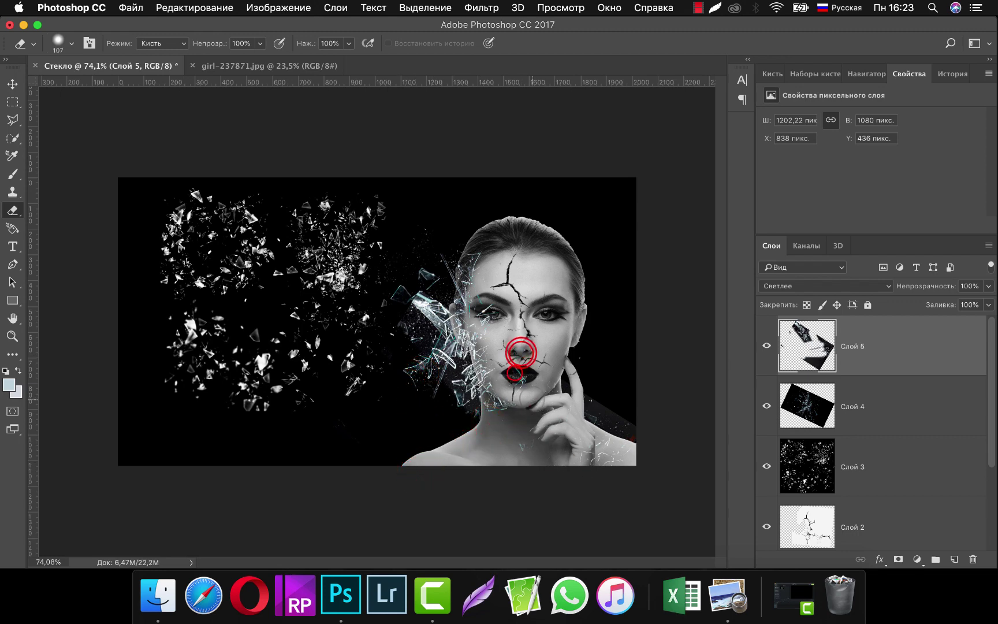
left_click(515, 399)
left_click(520, 396)
left_click(514, 408)
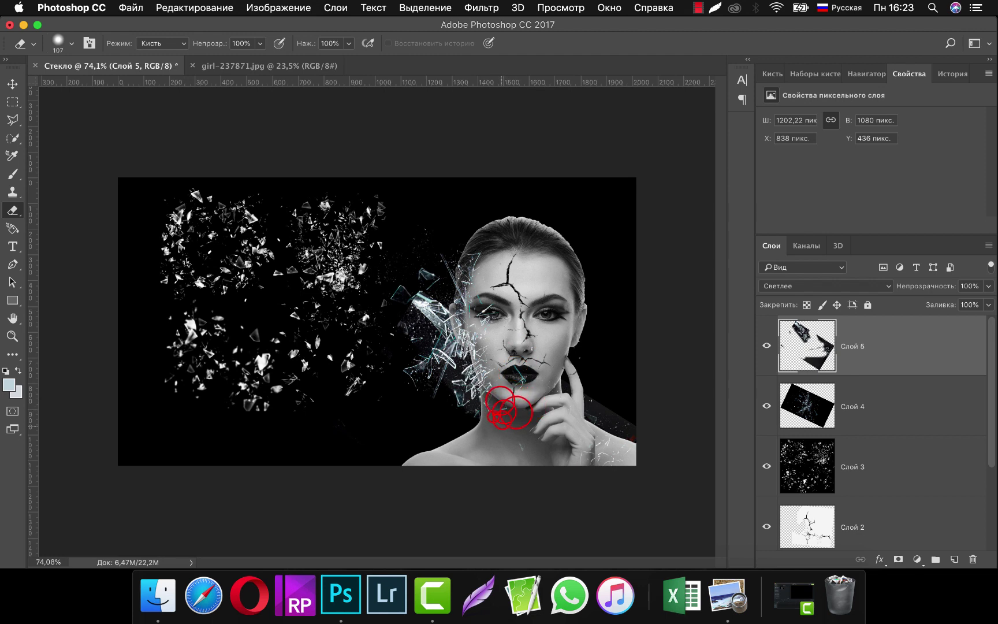
left_click(501, 460)
left_click(524, 409)
left_click(544, 370)
left_click(568, 381)
left_click(586, 394)
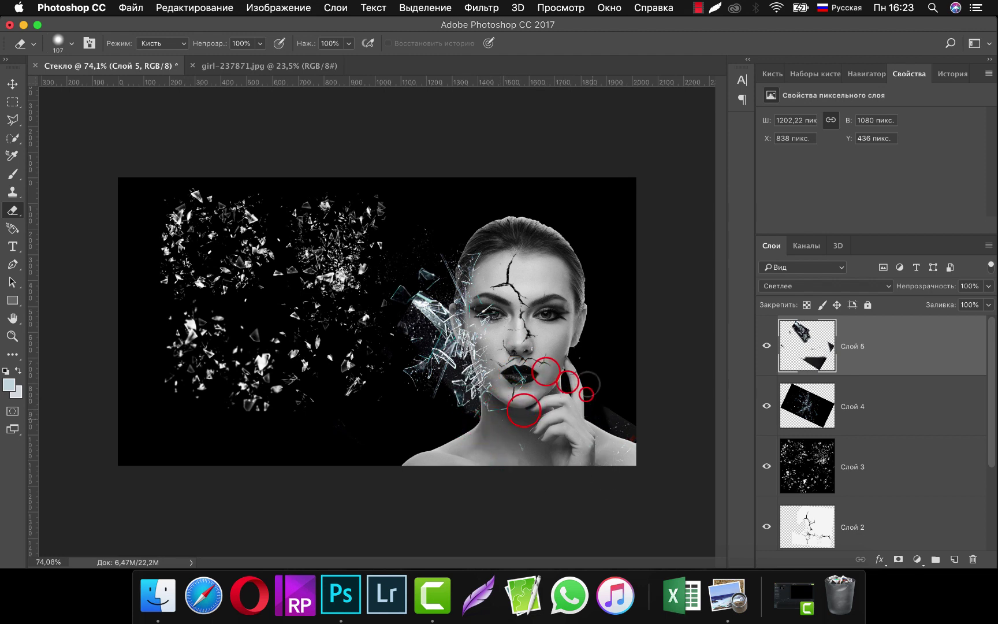
left_click(622, 434)
left_click(558, 336)
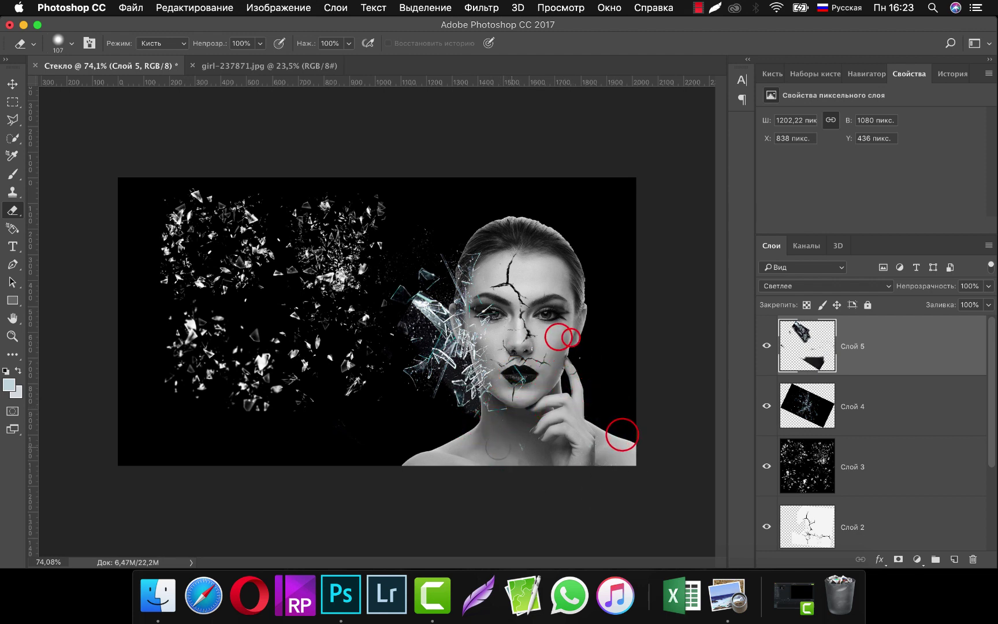
Step: Erase leftover glass near the neck, hand, ear and right shoulder, undoing the last stroke
left_click(500, 448)
left_click(529, 470)
left_click(595, 425)
left_click(622, 427)
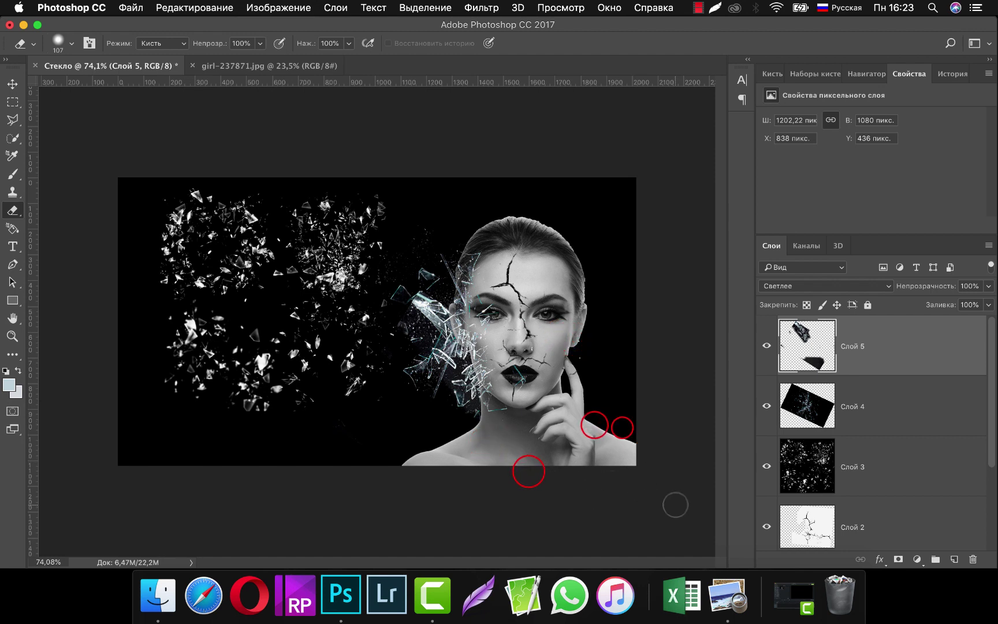
left_click(586, 344)
left_click(597, 241)
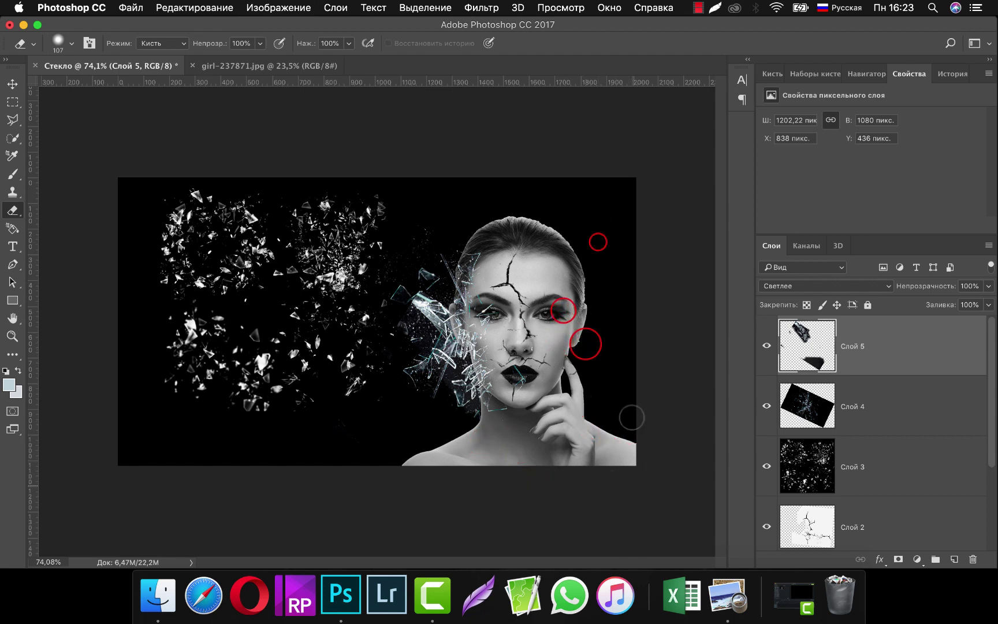
left_click(621, 442)
left_click(336, 436)
left_click(595, 470)
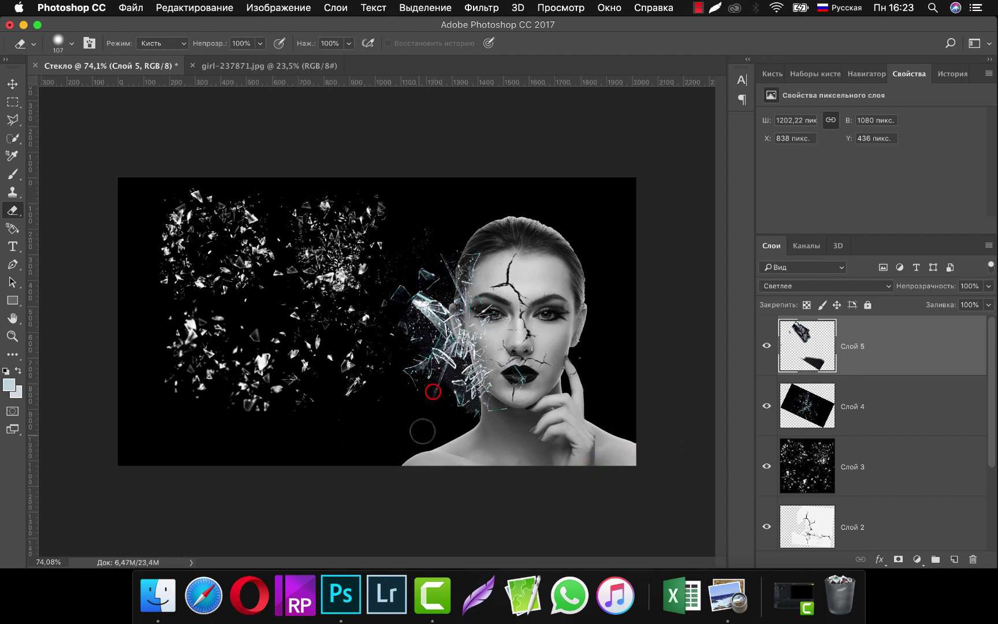
left_click(421, 394)
key("ctrl+z")
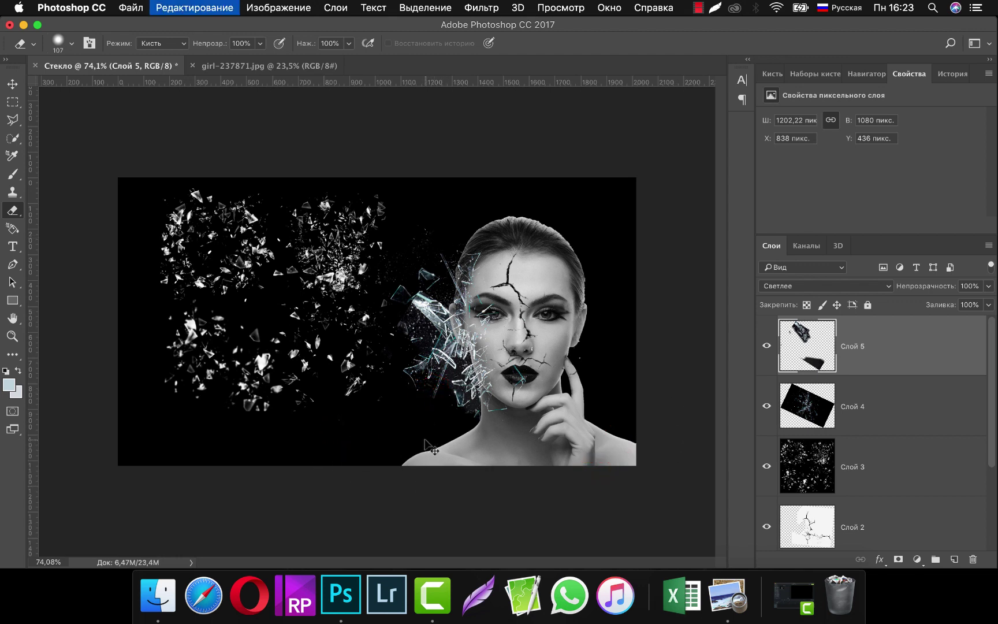
Step: Open the image BrokenModel (1).jpg
left_click(130, 8)
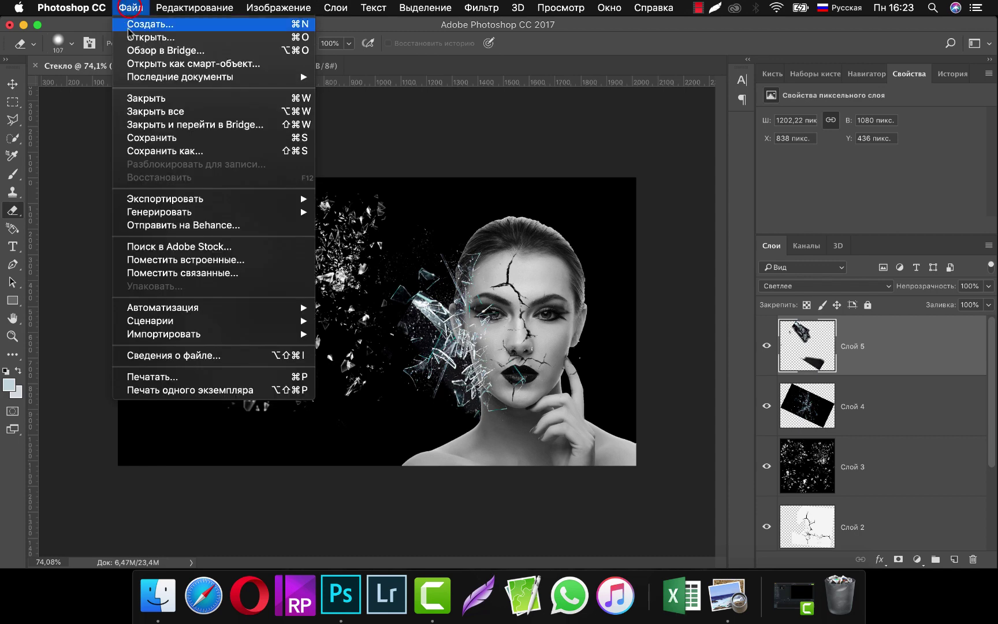
left_click(146, 38)
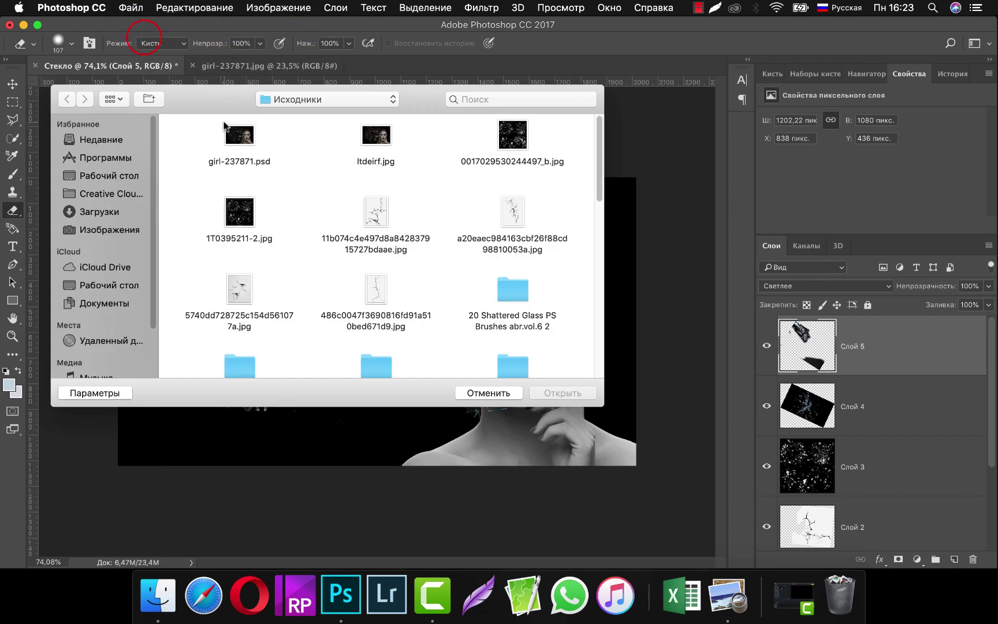
scroll(329, 326, "down", 5)
scroll(313, 316, "down", 5)
scroll(314, 316, "down", 3)
scroll(245, 358, "down", 4)
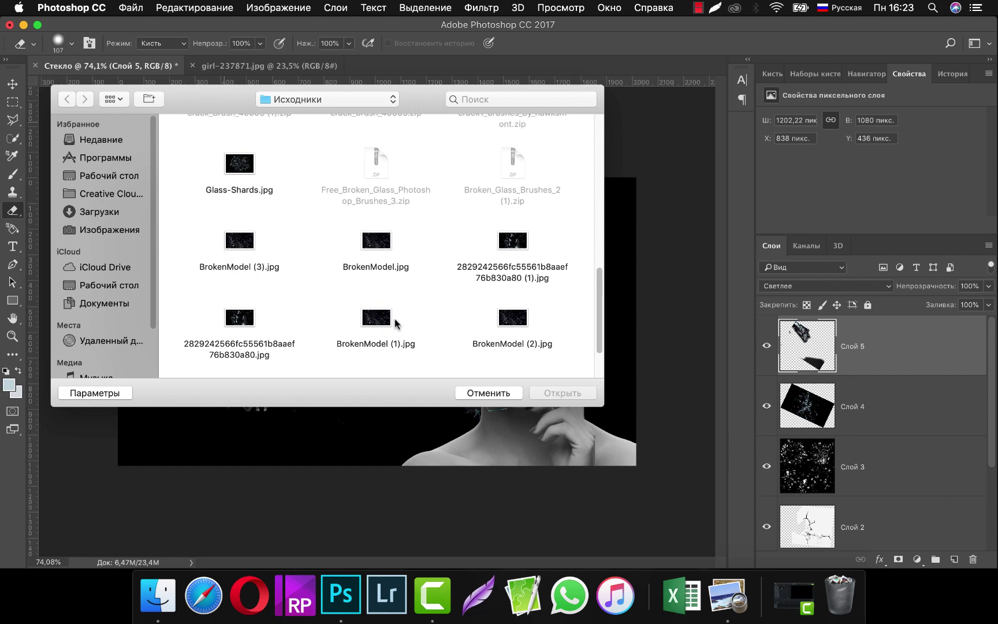
left_click(395, 319)
left_click(569, 393)
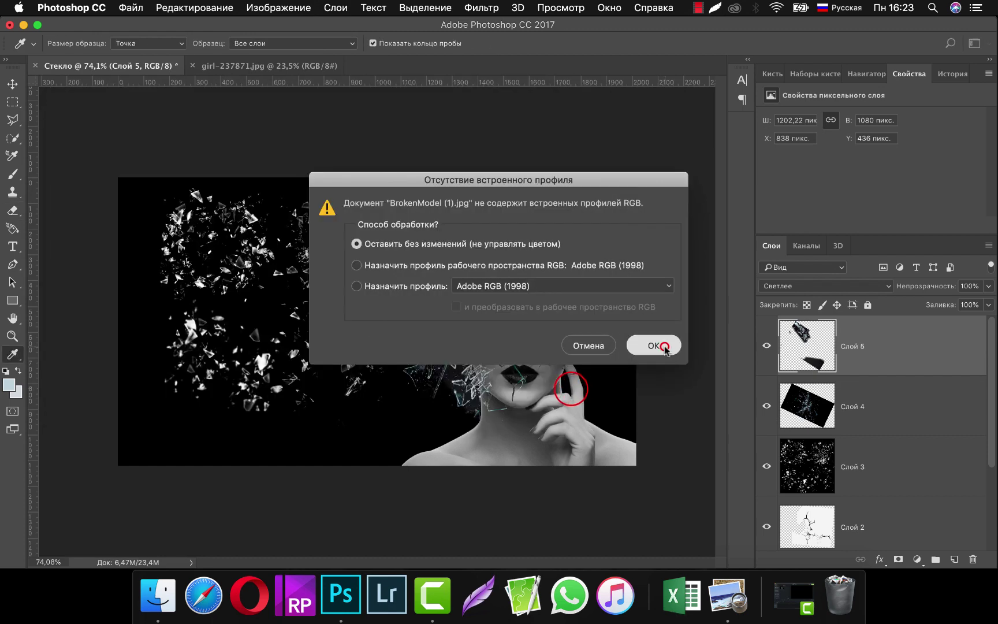
left_click(666, 349)
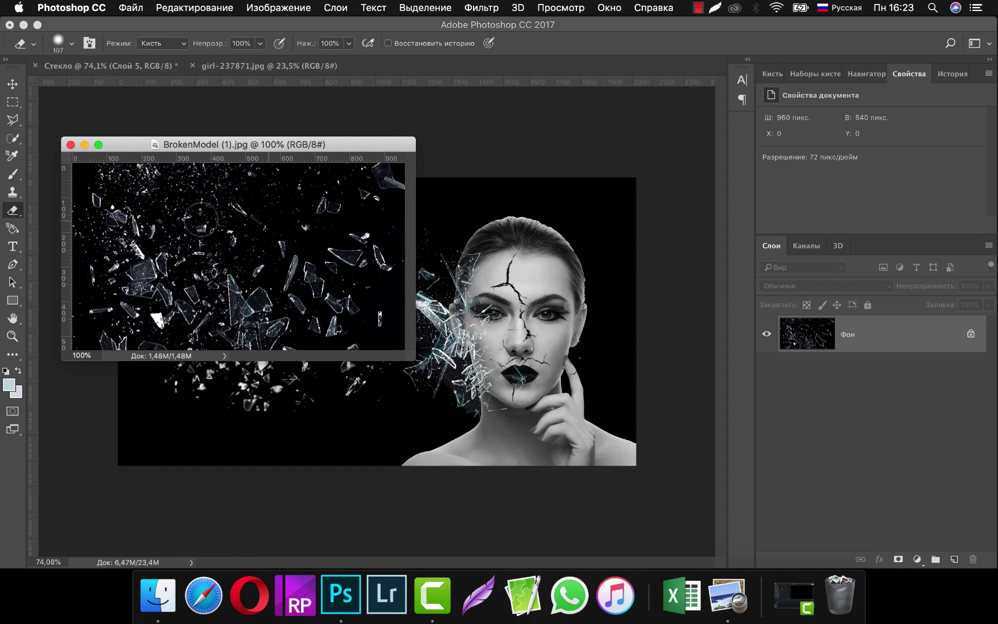
Step: Move the shards into Стекло as Слой 6, blend in Светлее, and place at X 440, Y 149
left_click(11, 84)
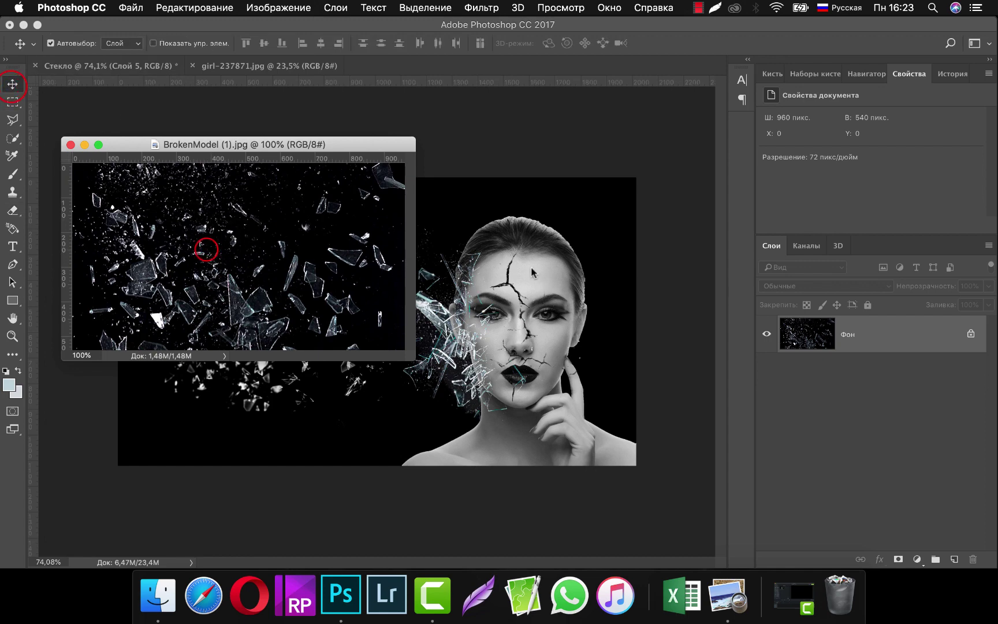
left_click_drag(206, 250, 546, 280)
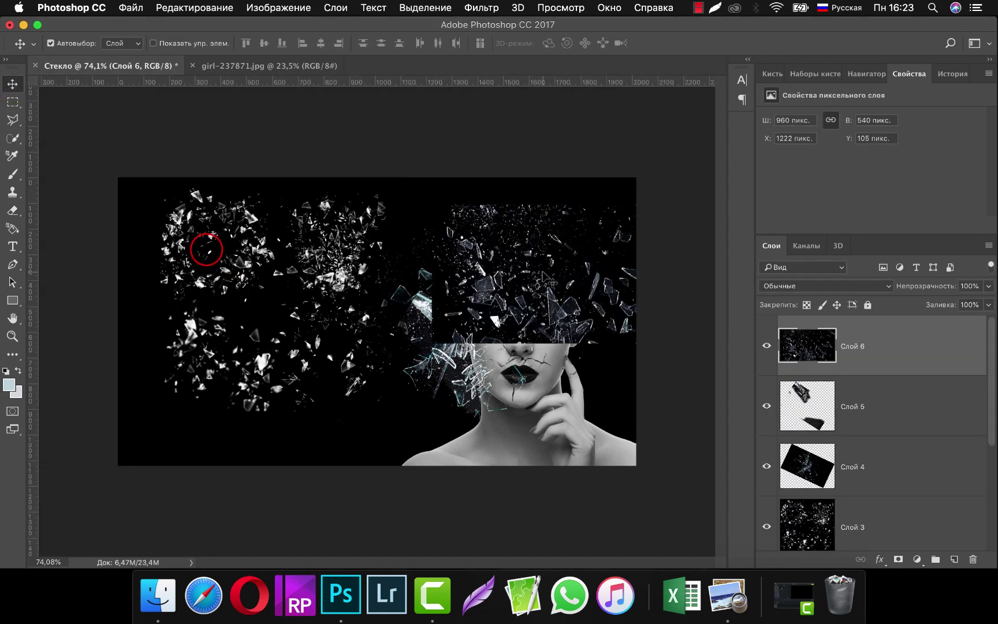
left_click(840, 287)
left_click(784, 416)
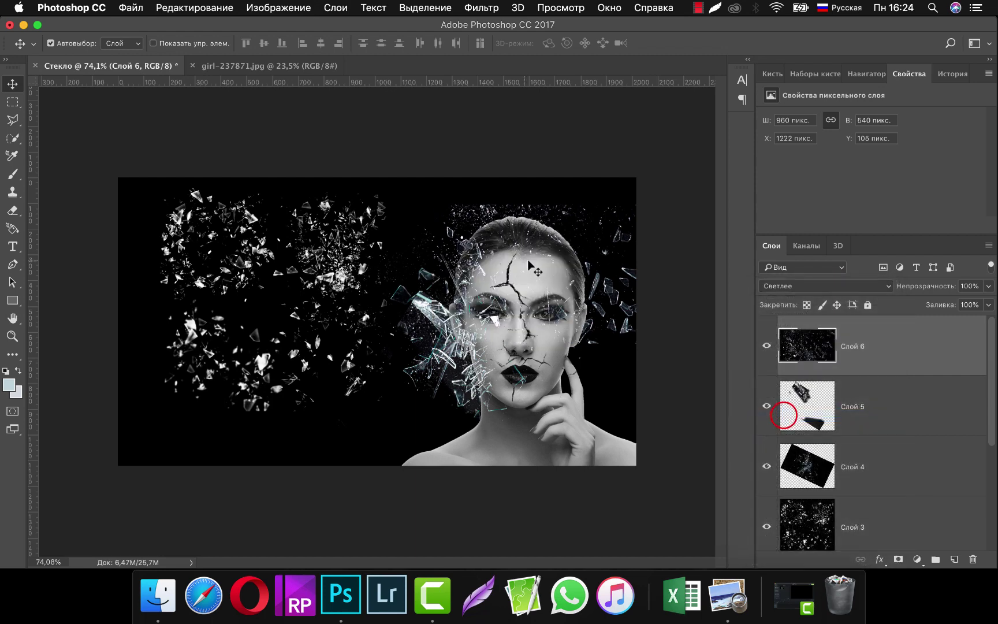
left_click_drag(541, 260, 336, 272)
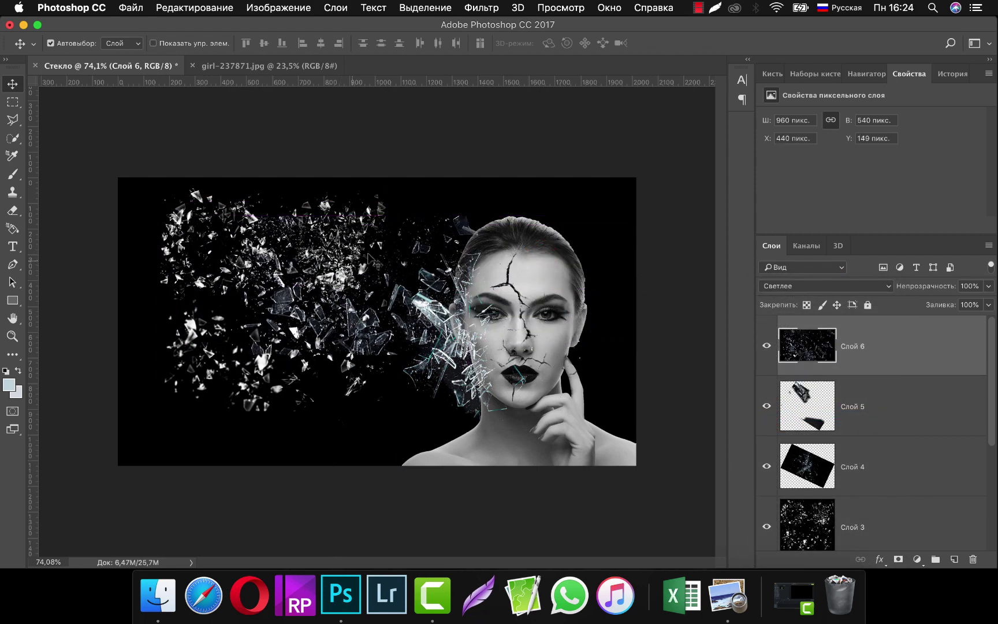
Step: Rotate Слой 6 to about -98° left of the face, and move the Слой 3 shards down-left
left_click(203, 8)
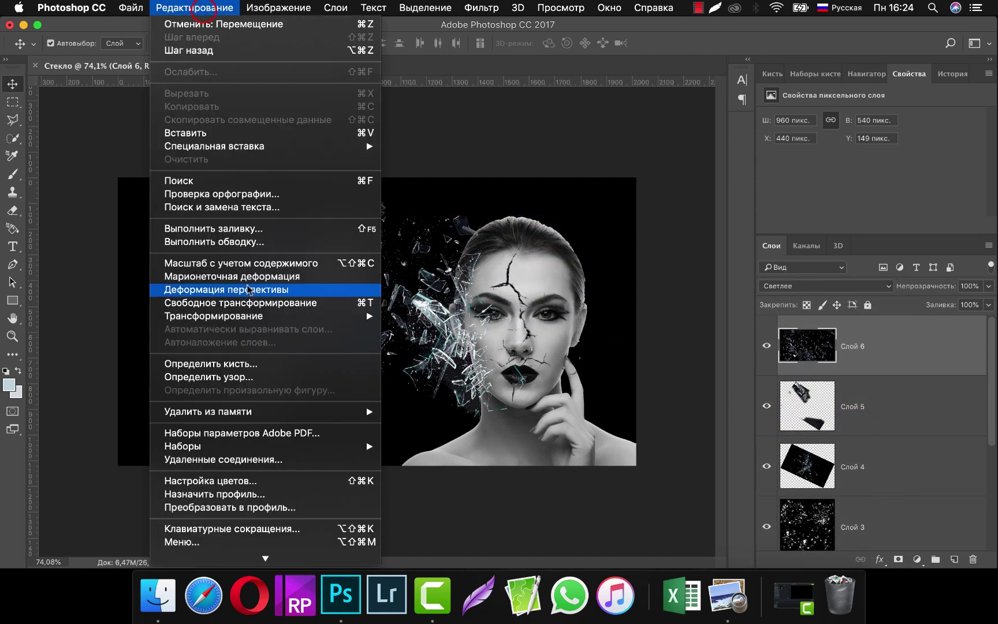
left_click(231, 301)
mouse_move(517, 188)
left_mouse_down()
mouse_move(523, 420)
mouse_move(495, 450)
left_mouse_up()
mouse_move(328, 238)
left_mouse_down()
mouse_move(472, 246)
mouse_move(456, 246)
left_mouse_up()
left_click_drag(529, 136, 369, 399)
left_click_drag(474, 227, 437, 297)
left_click_drag(504, 187, 495, 179)
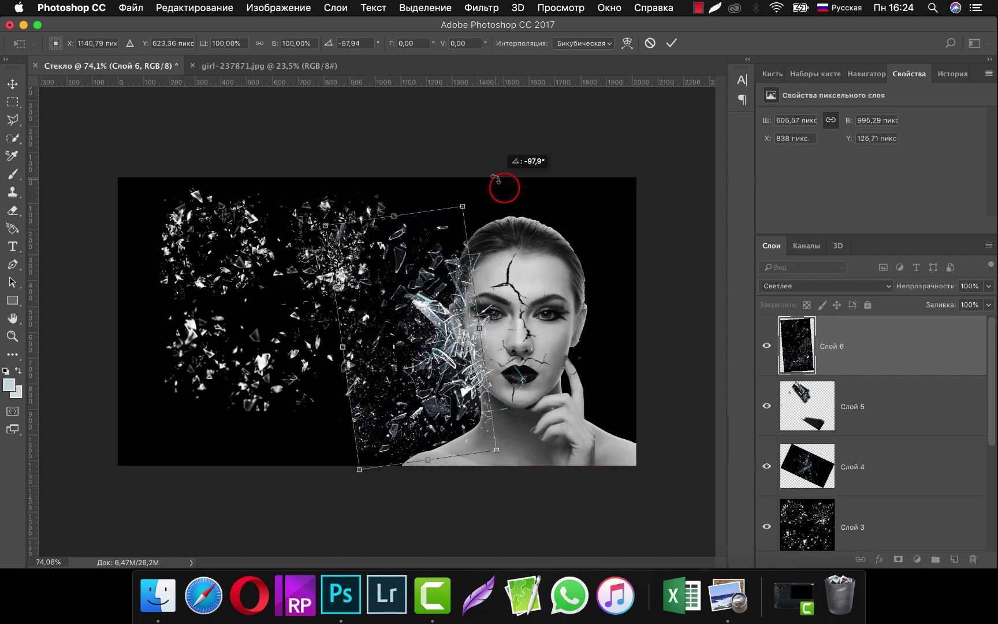
left_click_drag(414, 291, 404, 298)
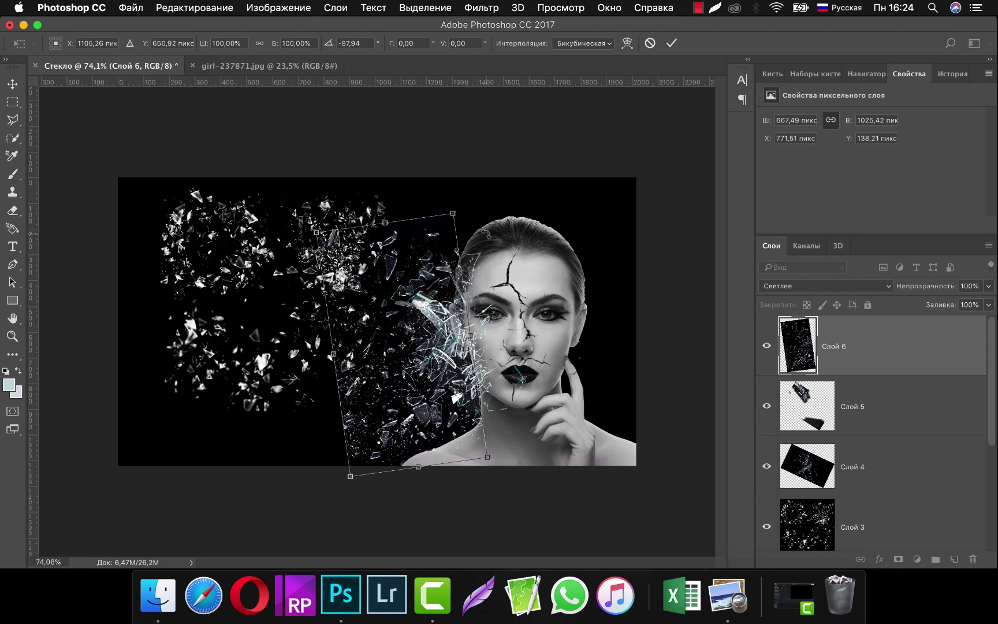
key("Return")
mouse_move(229, 229)
left_mouse_down()
mouse_move(231, 329)
mouse_move(244, 330)
mouse_move(231, 276)
mouse_move(165, 277)
left_mouse_up()
Step: Enlarge Слой 6 to 929 × 1072 px and move the Слой 3 shards right to X 46
left_click(358, 388)
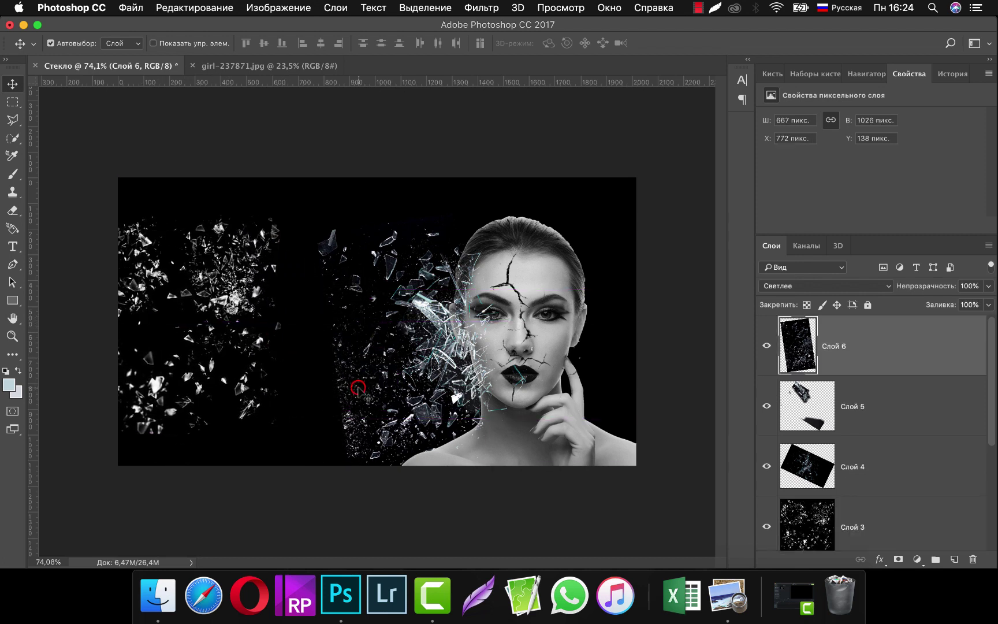
left_click(197, 8)
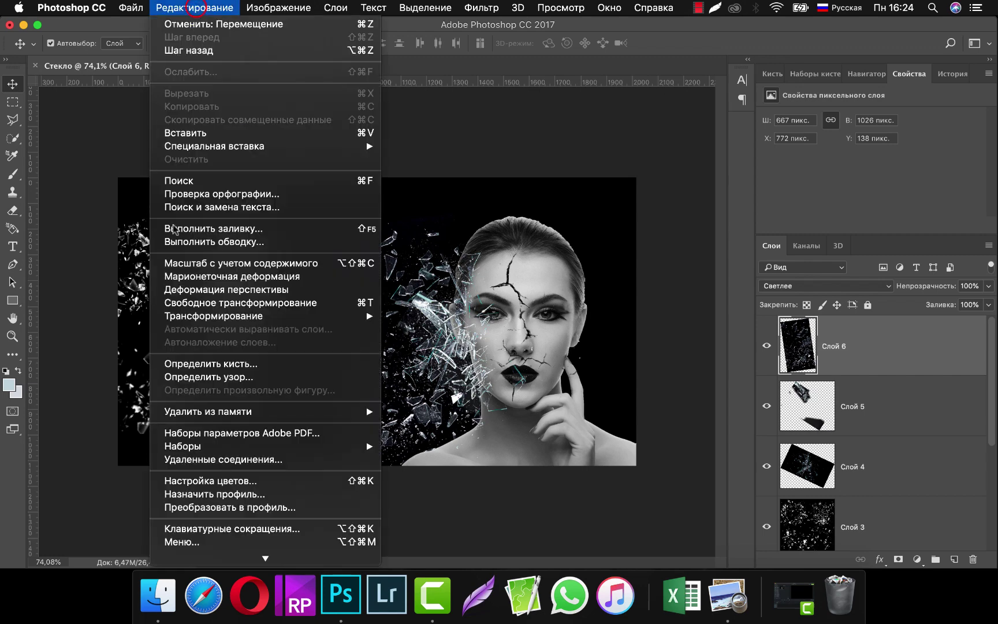
left_click(248, 304)
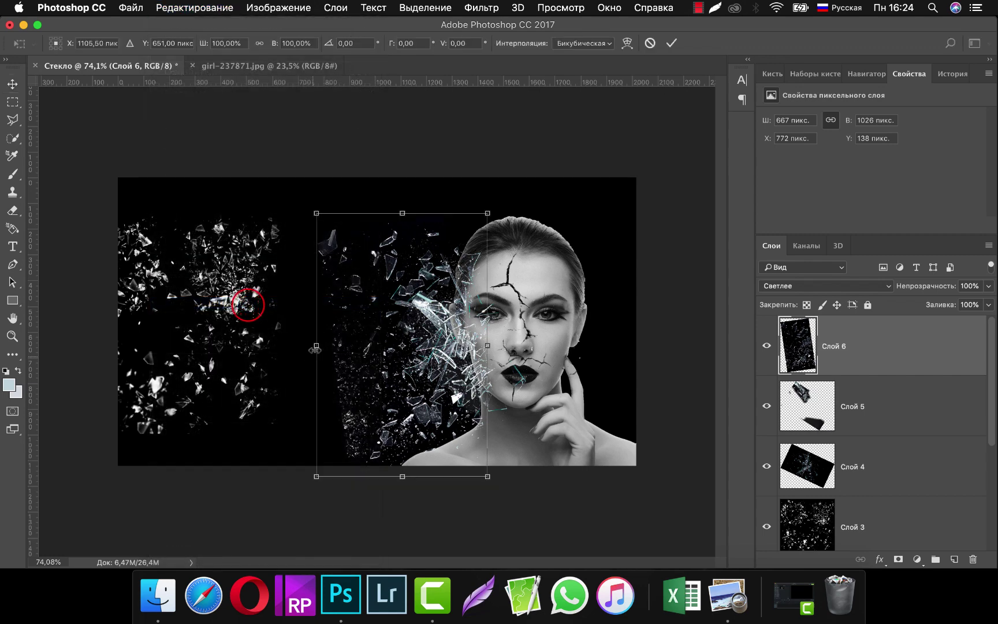
left_click_drag(315, 349, 280, 346)
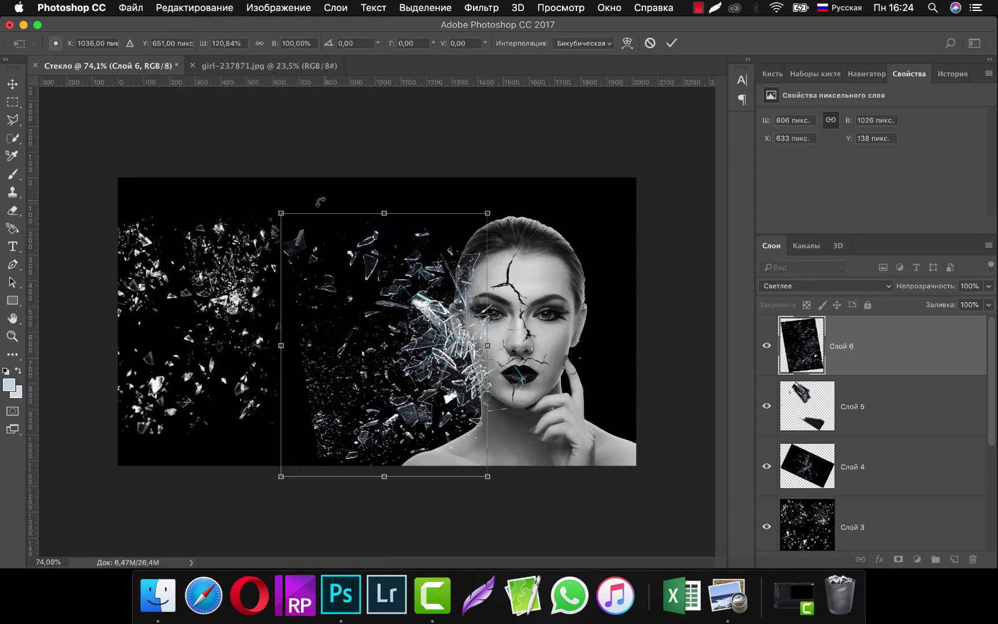
left_click_drag(283, 210, 249, 201)
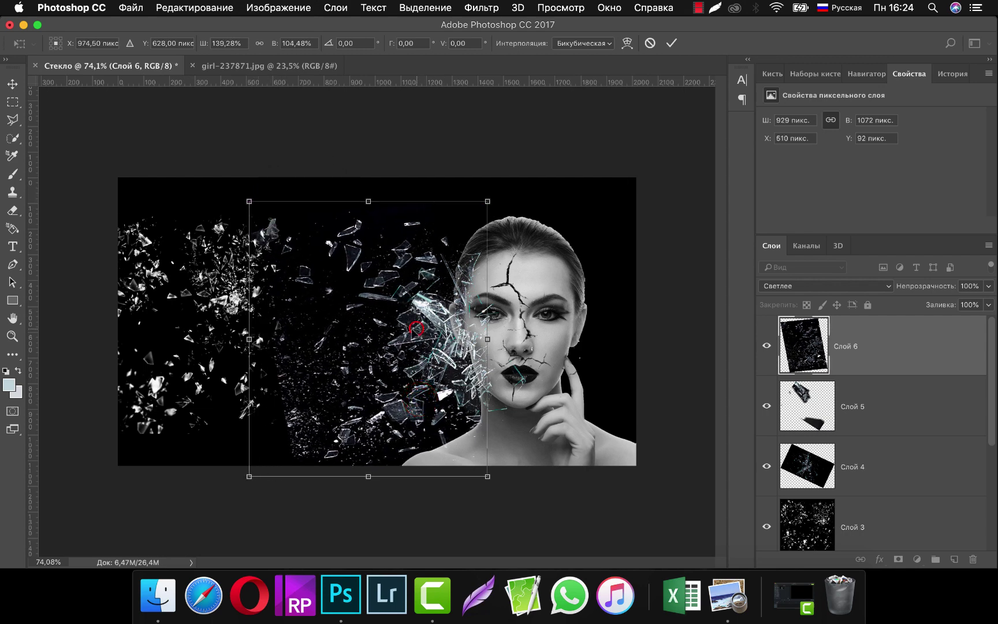
left_click_drag(416, 328, 408, 329)
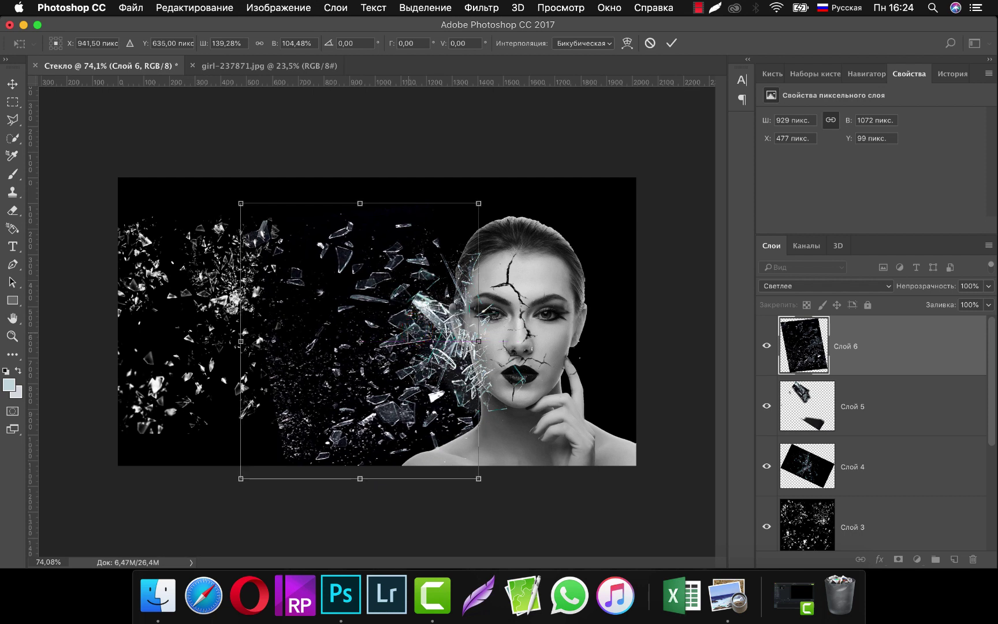
key("Return")
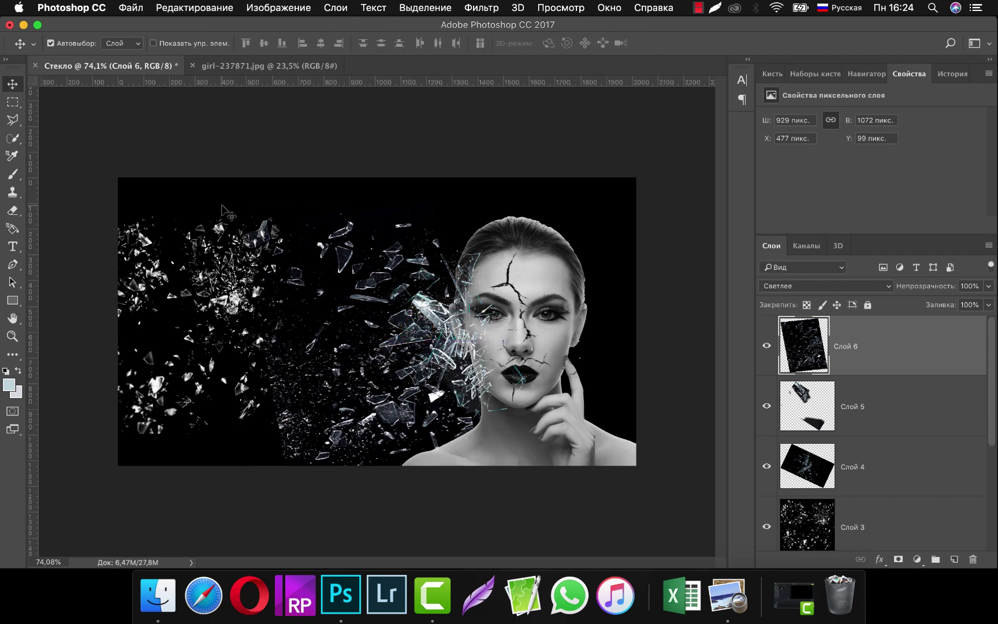
left_click_drag(212, 293, 216, 258)
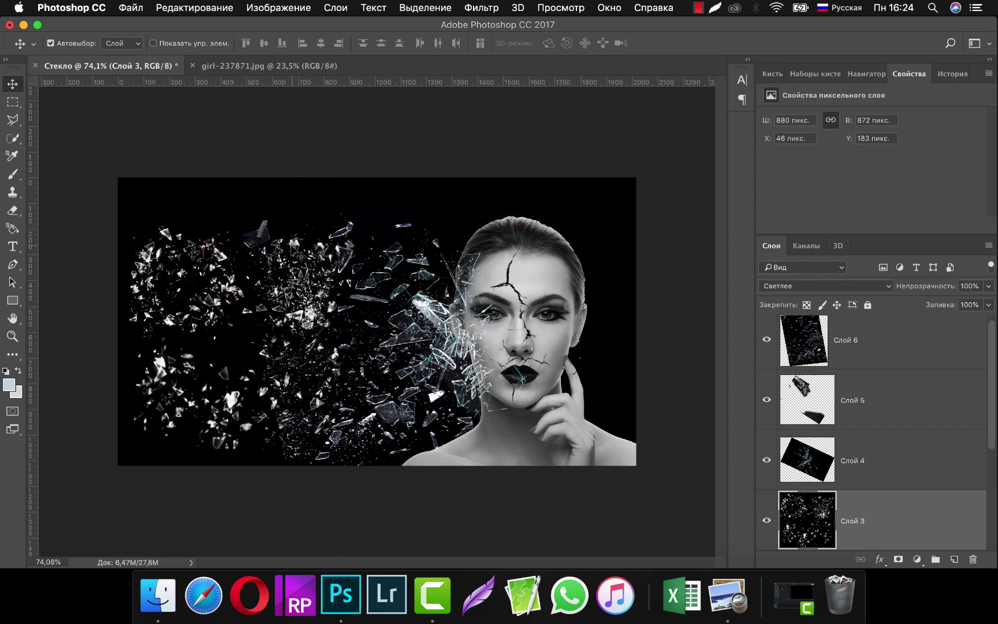
Step: Scale the Слой 3 shards to about 135%, then drag Слой 3 to the trash
left_click(194, 8)
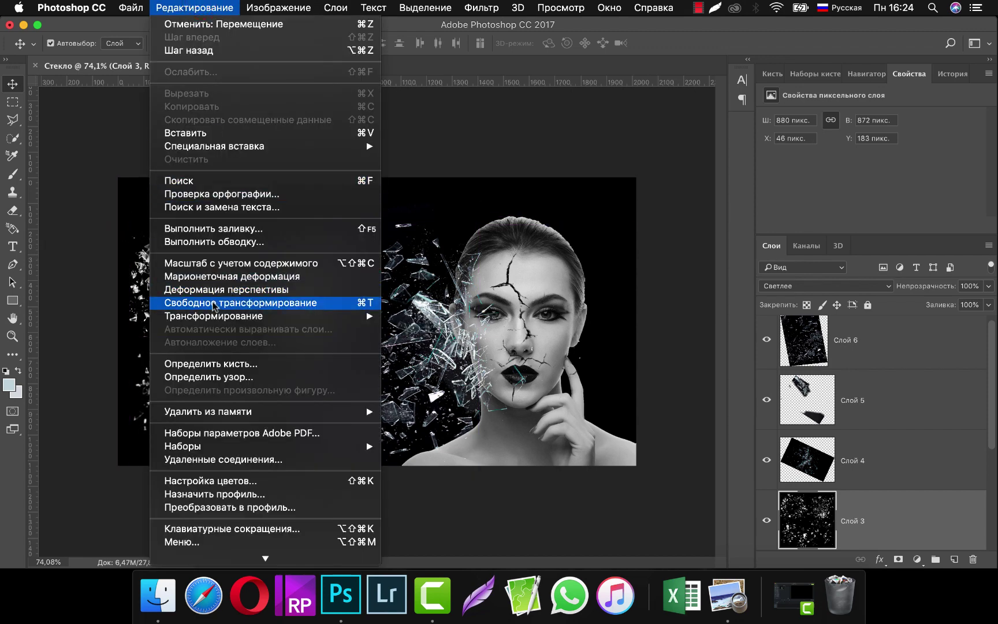
left_click(211, 302)
left_click_drag(129, 224, 51, 147)
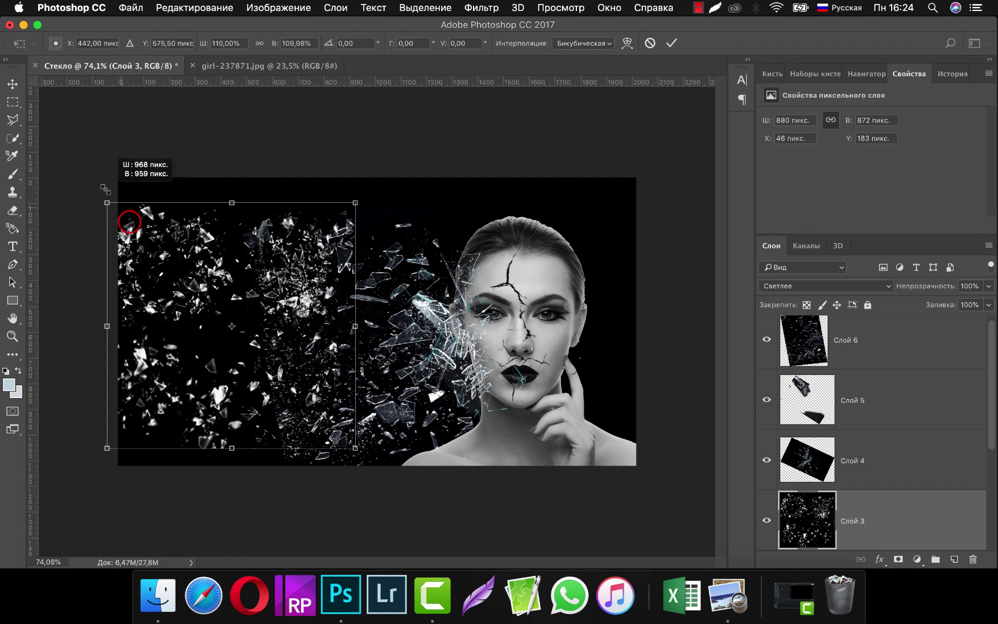
mouse_move(292, 251)
left_mouse_down()
mouse_move(322, 280)
mouse_move(325, 253)
mouse_move(493, 163)
mouse_move(341, 213)
left_mouse_up()
left_click(826, 521)
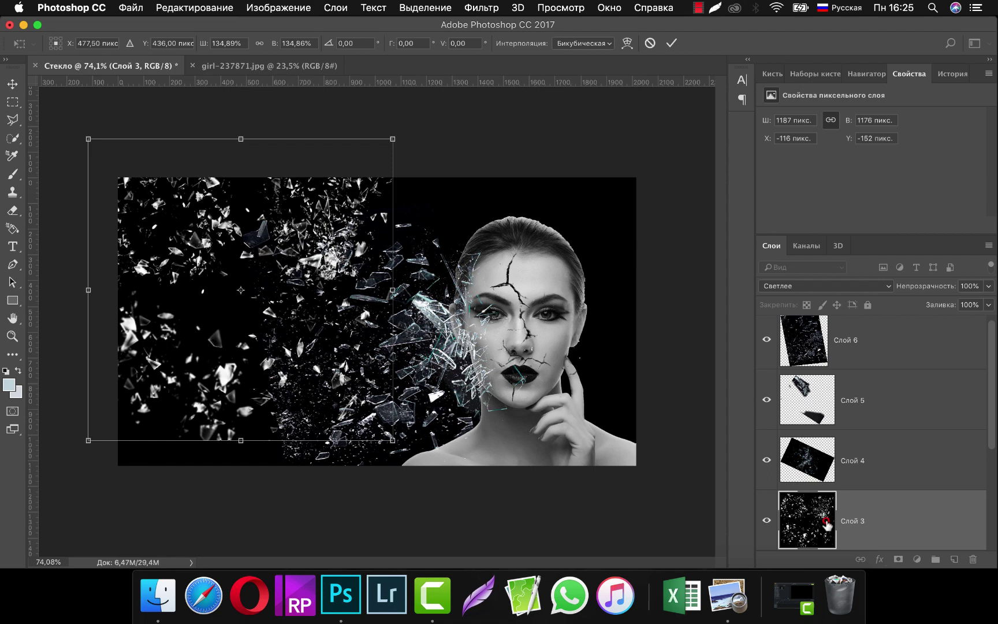
left_click_drag(814, 519, 972, 559)
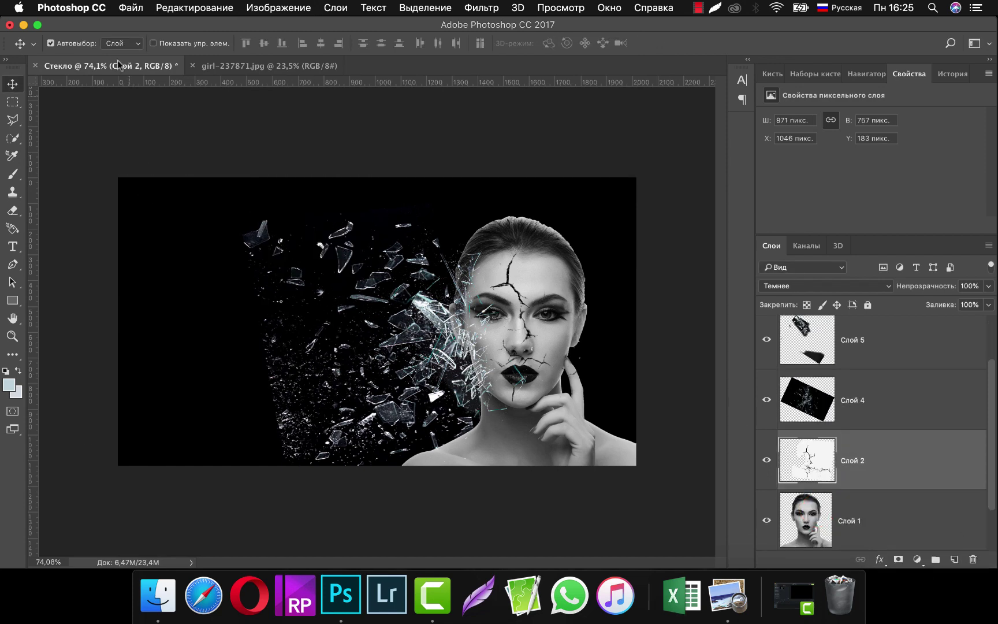
Step: Open BrokenModel (3).jpg and close it unused
left_click(125, 8)
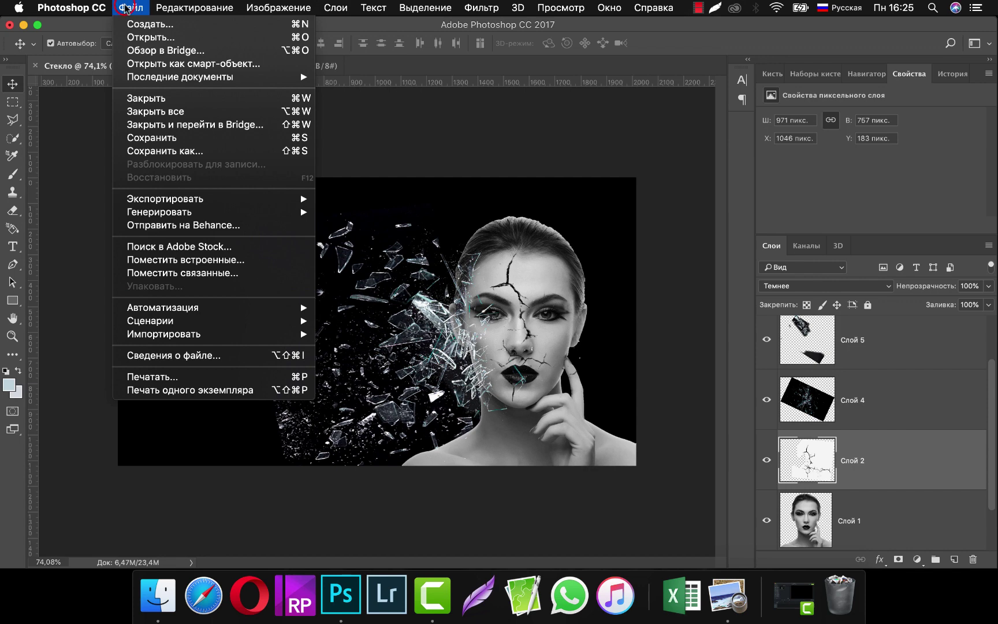
left_click(136, 32)
scroll(314, 323, "down", 2)
scroll(312, 312, "down", 5)
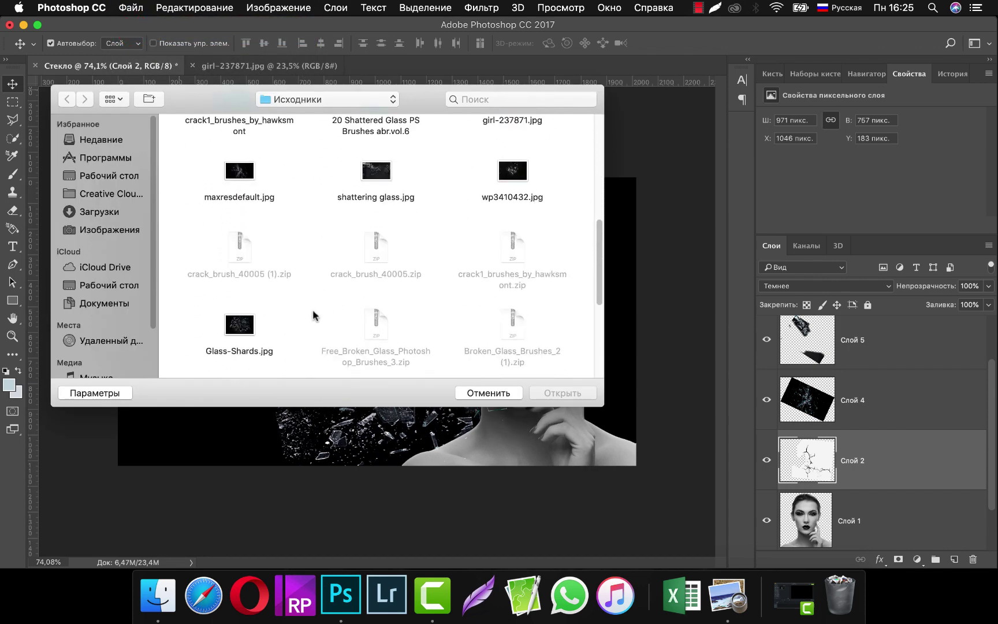
scroll(313, 312, "down", 4)
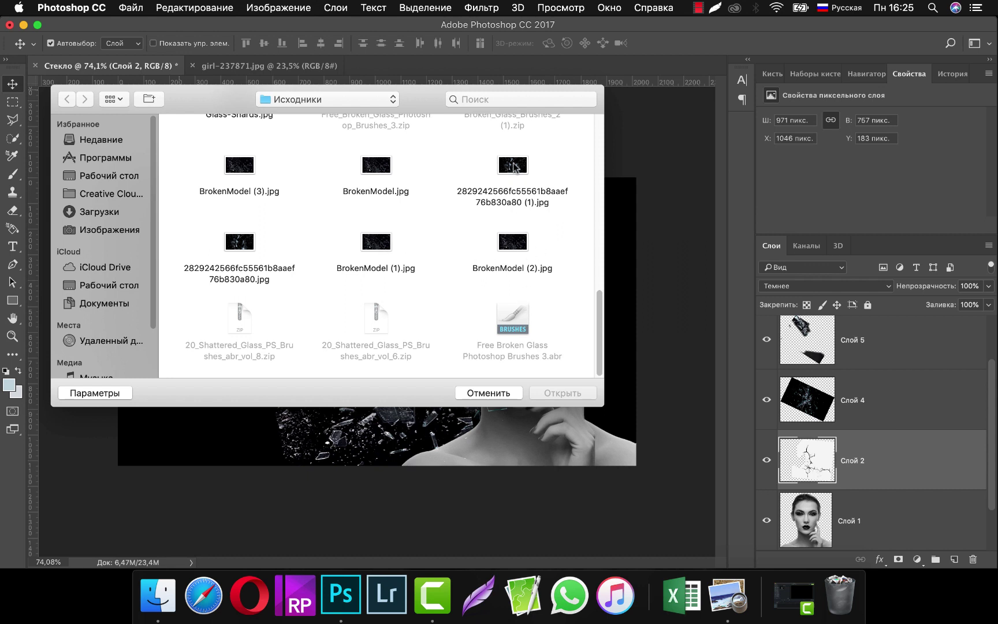
left_click(247, 169)
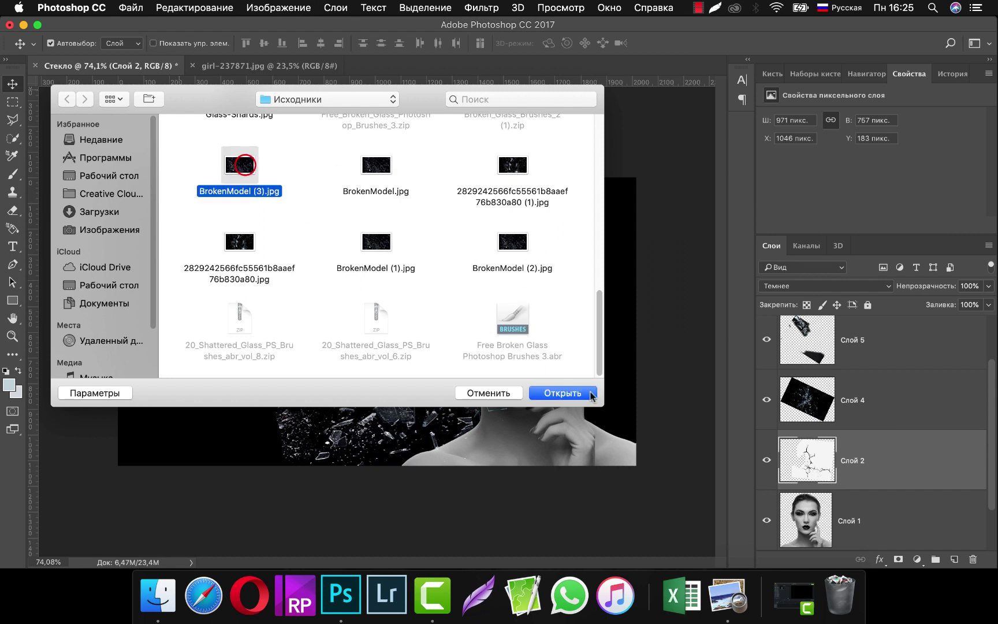
left_click(572, 393)
left_click(654, 345)
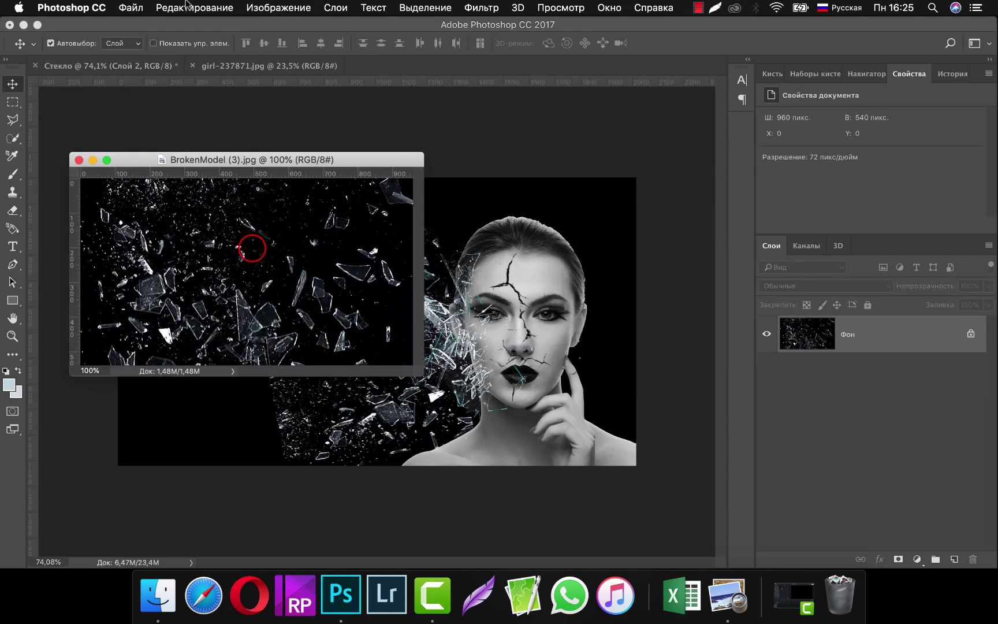
left_click(79, 160)
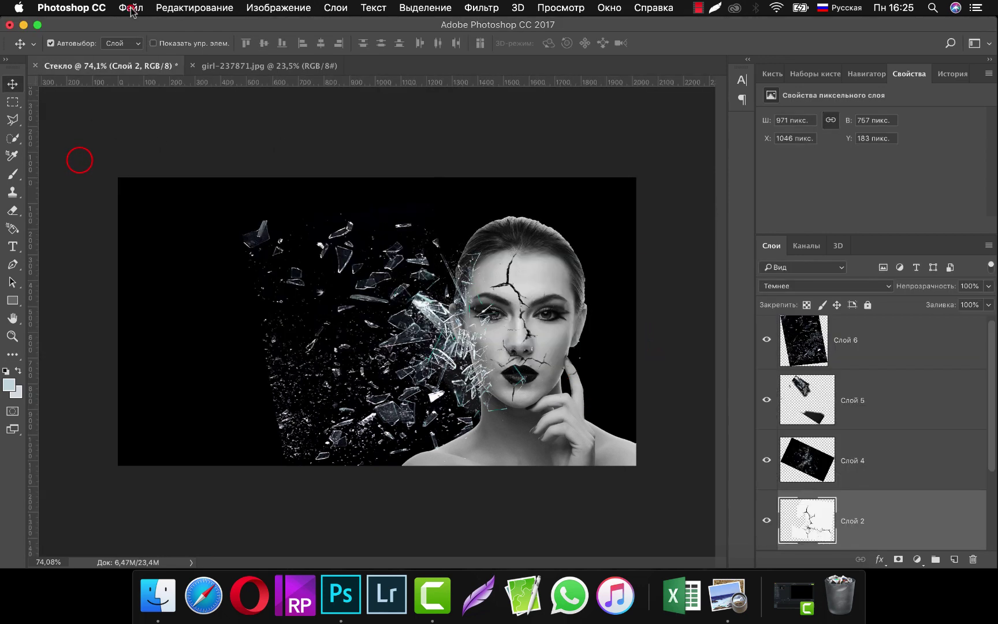
Step: Open BrokenModel (2).jpg and drag it into Стекло as Слой 7, positioned upper left
left_click(131, 8)
left_click(134, 38)
scroll(563, 305, "down", 5)
scroll(559, 318, "down", 5)
scroll(559, 325, "down", 3)
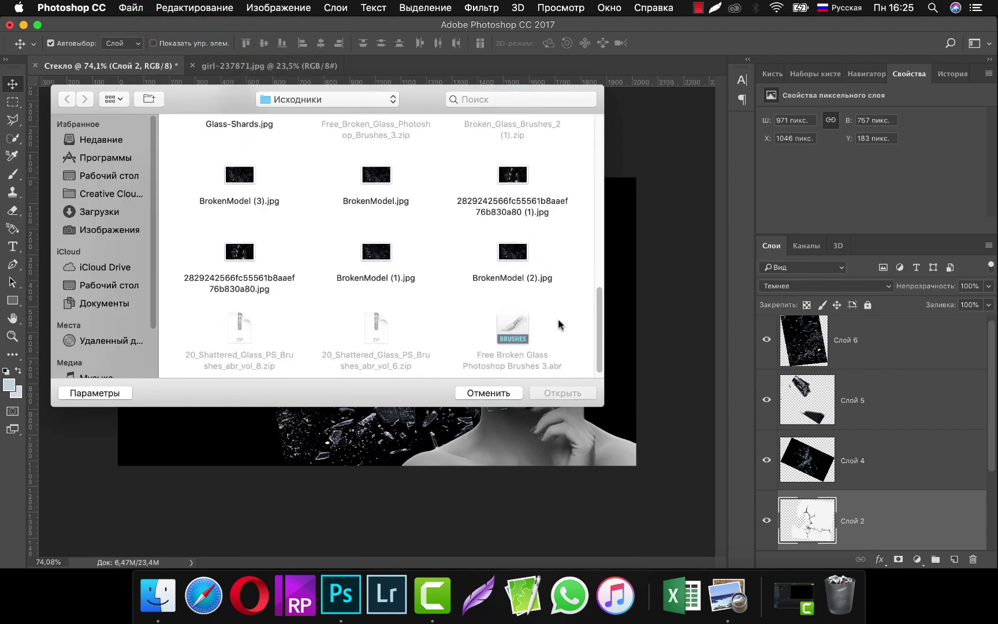
left_click(523, 249)
left_click(573, 399)
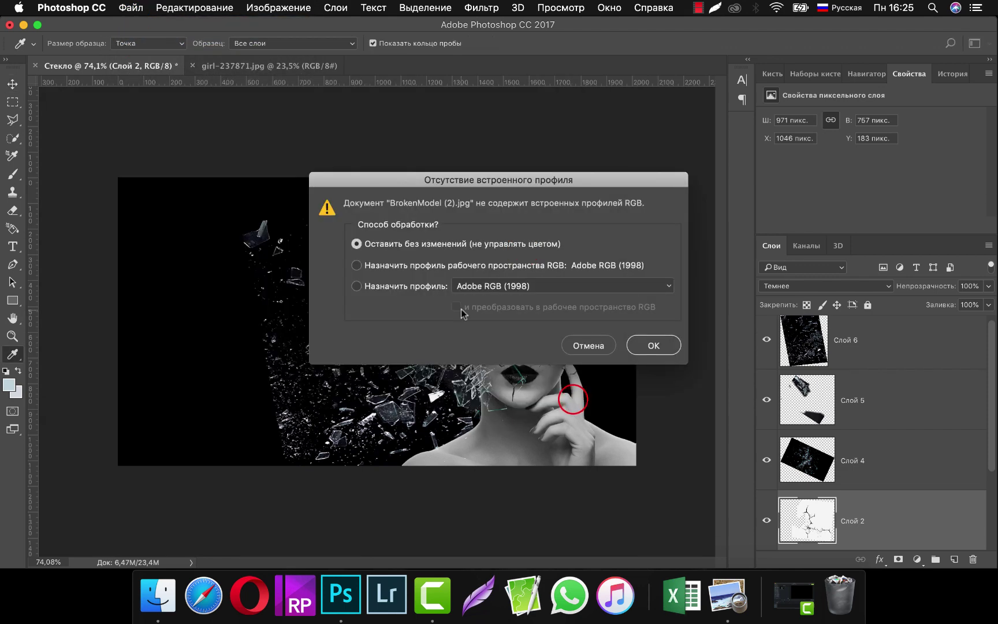
left_click(646, 345)
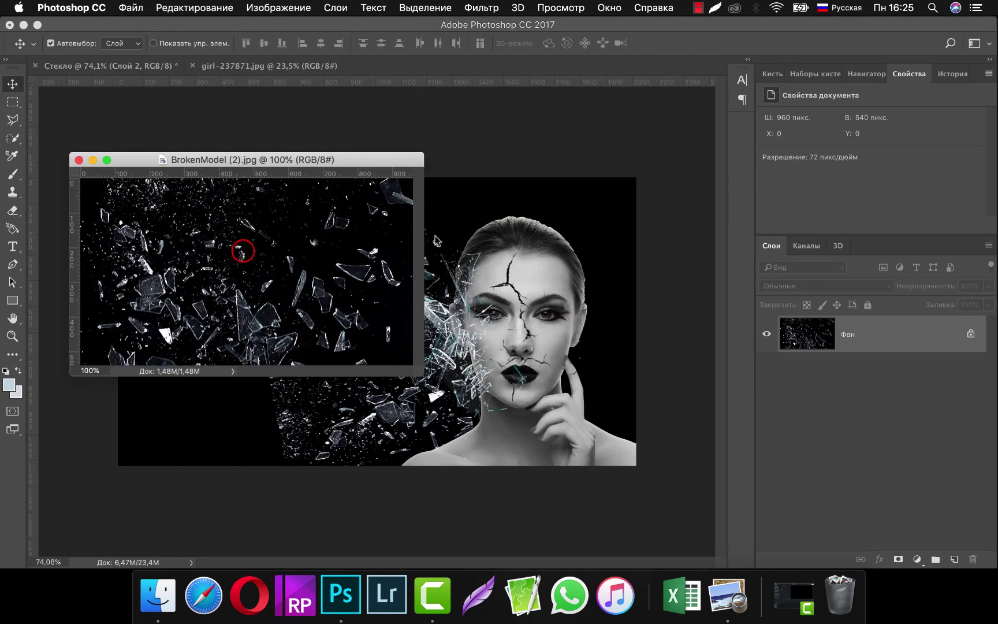
left_click_drag(253, 263, 457, 248)
left_click_drag(510, 221, 397, 214)
Step: Scale Слой 7 to 139% and blend it in Светлее mode
key("super+t")
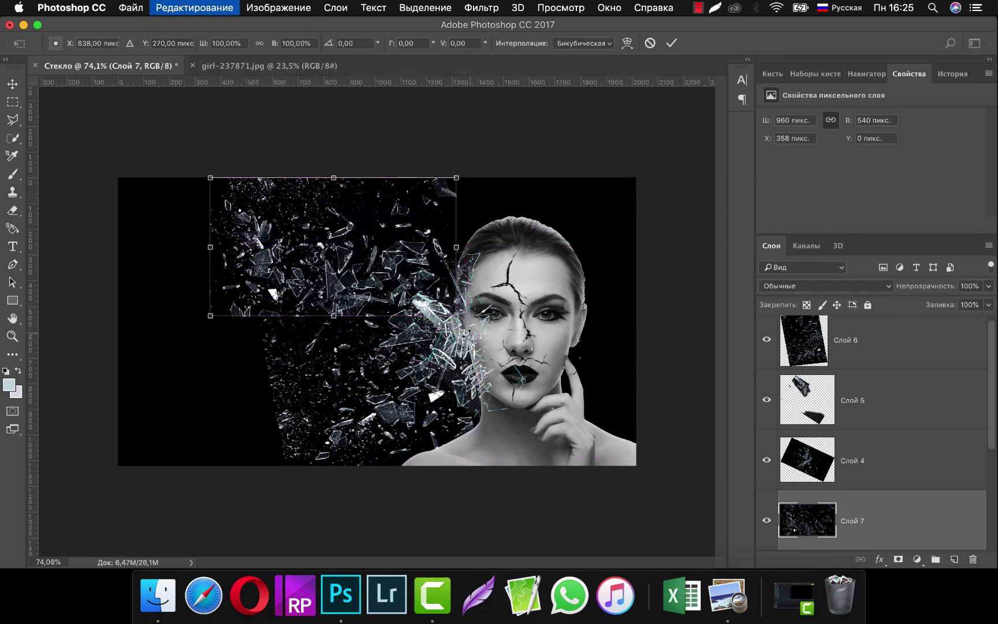
left_click_drag(457, 325, 462, 326)
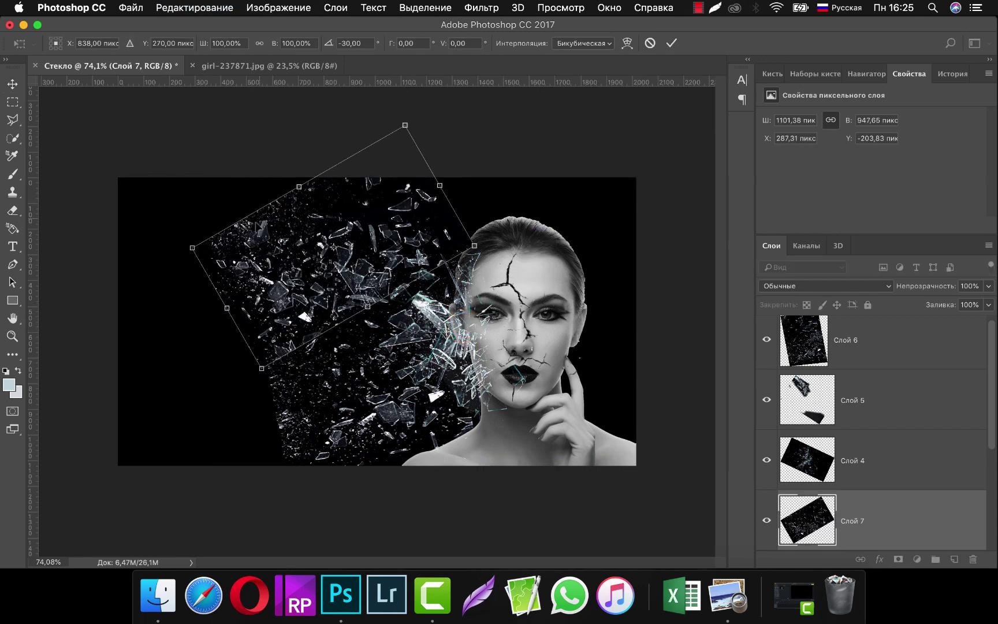
left_click_drag(192, 237, 83, 239)
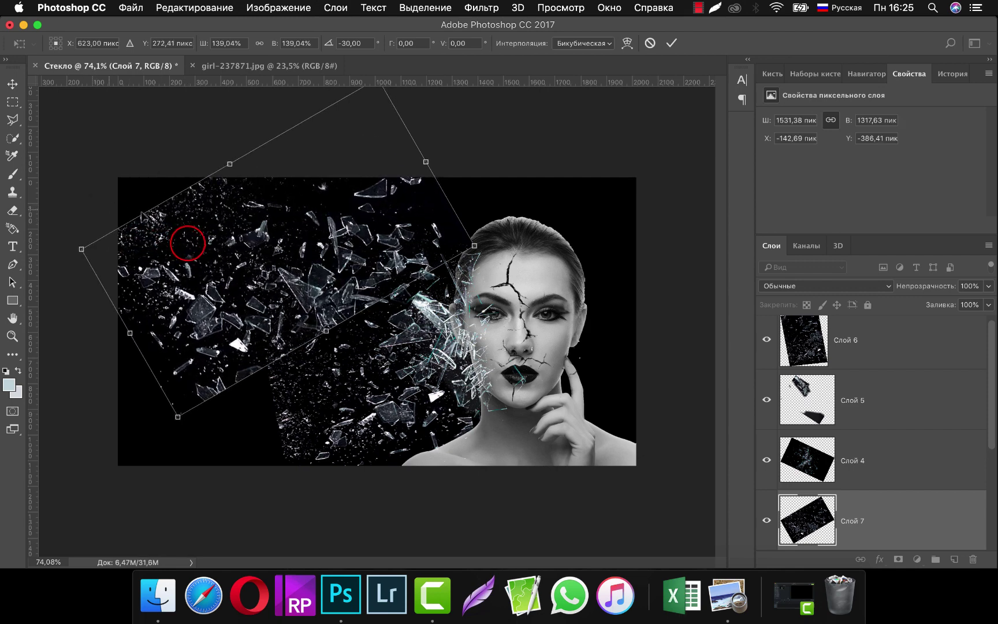
mouse_move(273, 213)
left_mouse_down()
mouse_move(336, 221)
mouse_move(365, 202)
left_mouse_up()
left_click(829, 285)
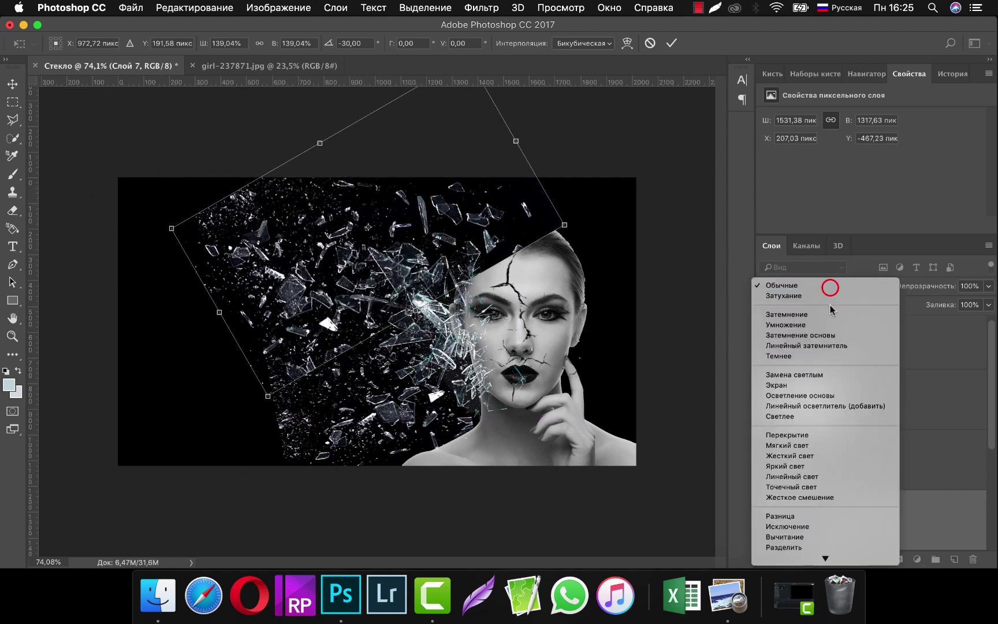
left_click(806, 416)
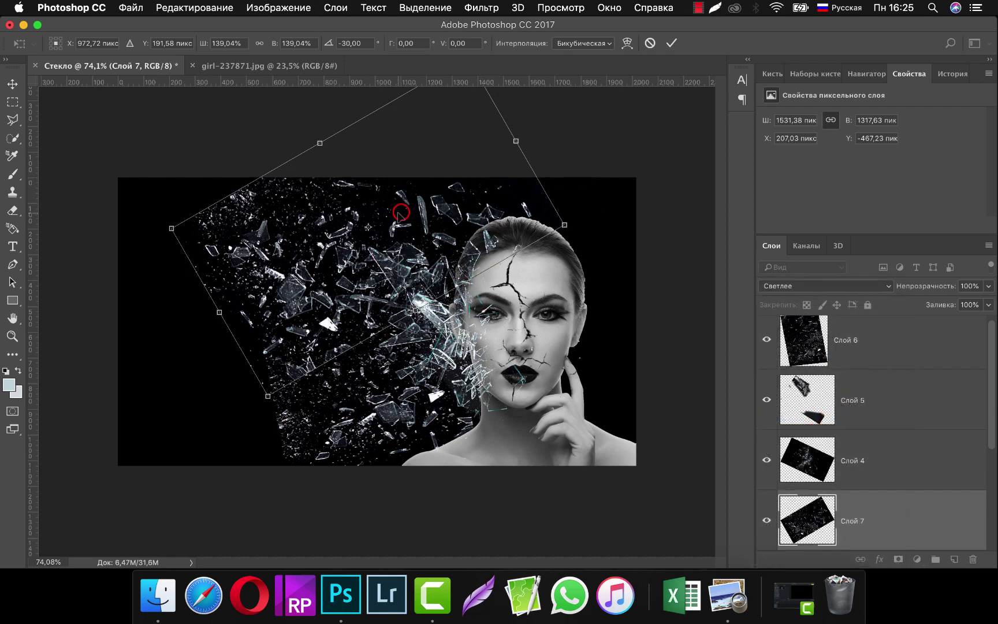
Step: Stretch Слой 7 to 1662 × 1429 px and rotate it about -26°
left_click_drag(320, 143, 258, 133)
left_click_drag(207, 298, 190, 306)
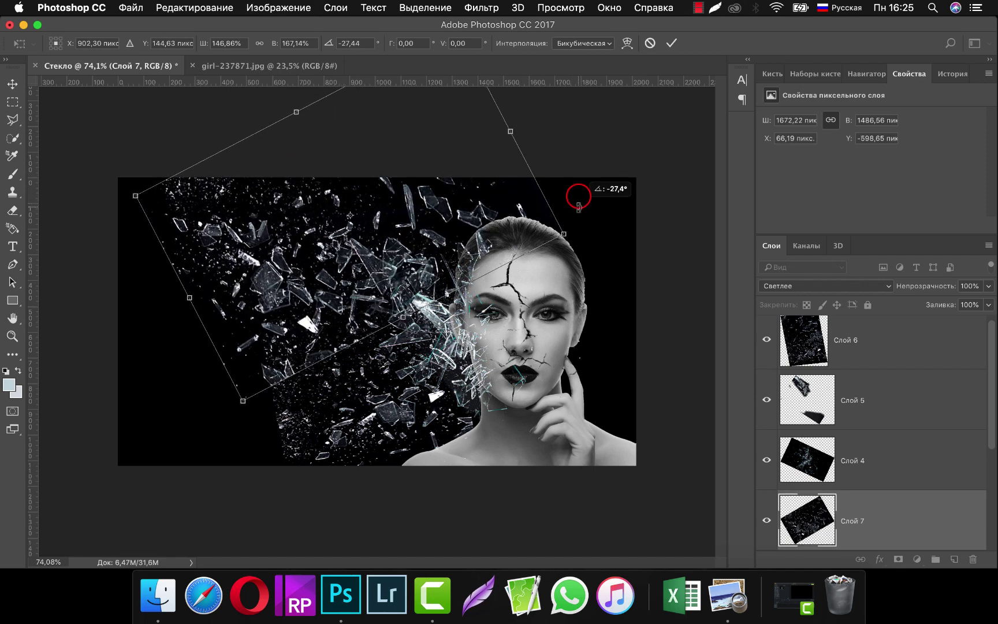
left_click_drag(578, 197, 585, 193)
left_click_drag(447, 207, 445, 209)
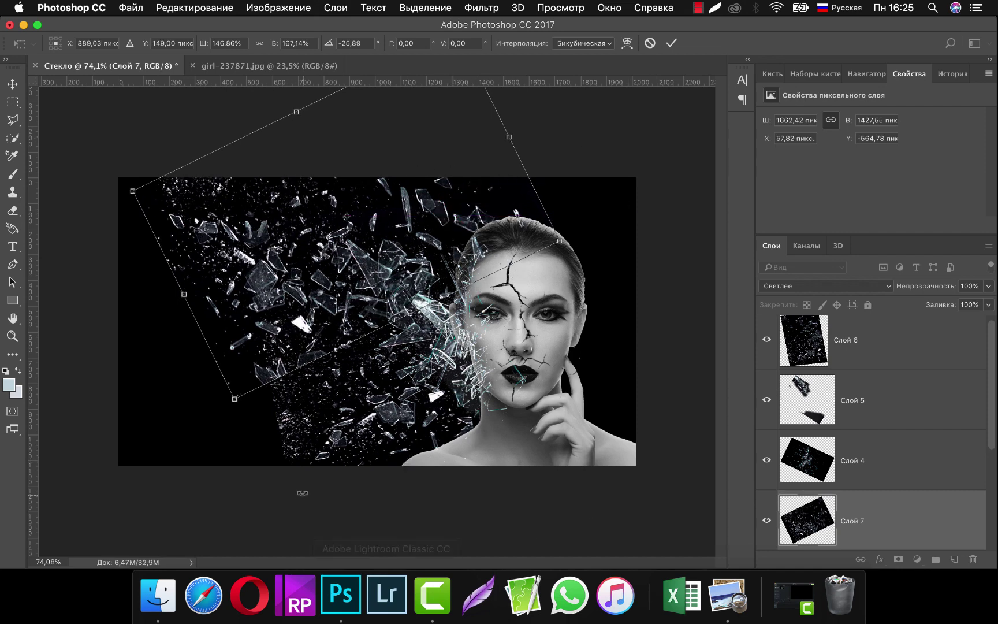
key("Return")
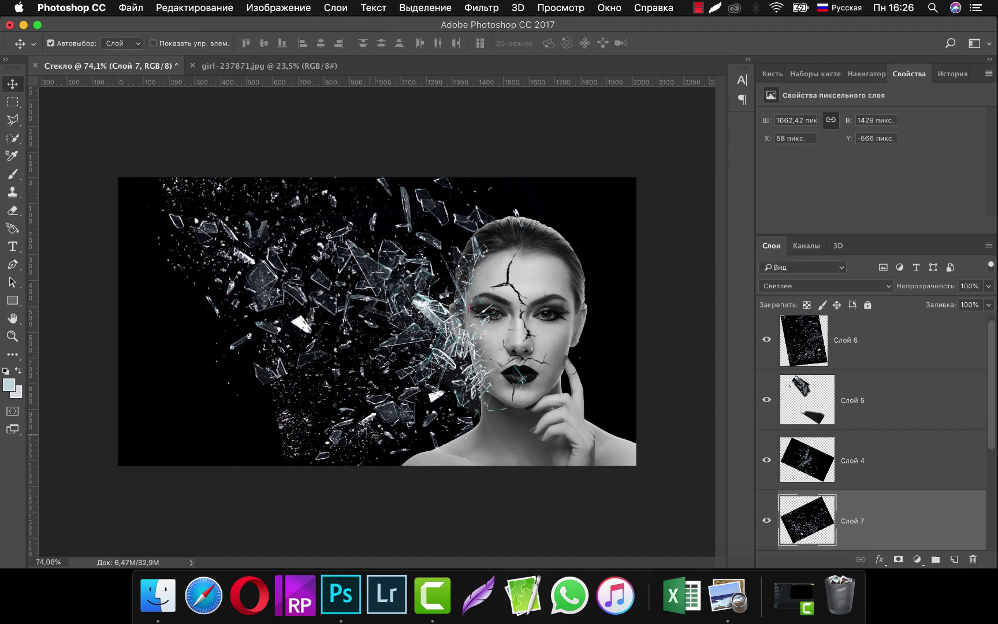
Step: Rotate Слой 6 about 67°, scale to 1325 × 1334 px, and place it at X 346, Y 36
left_click(285, 399)
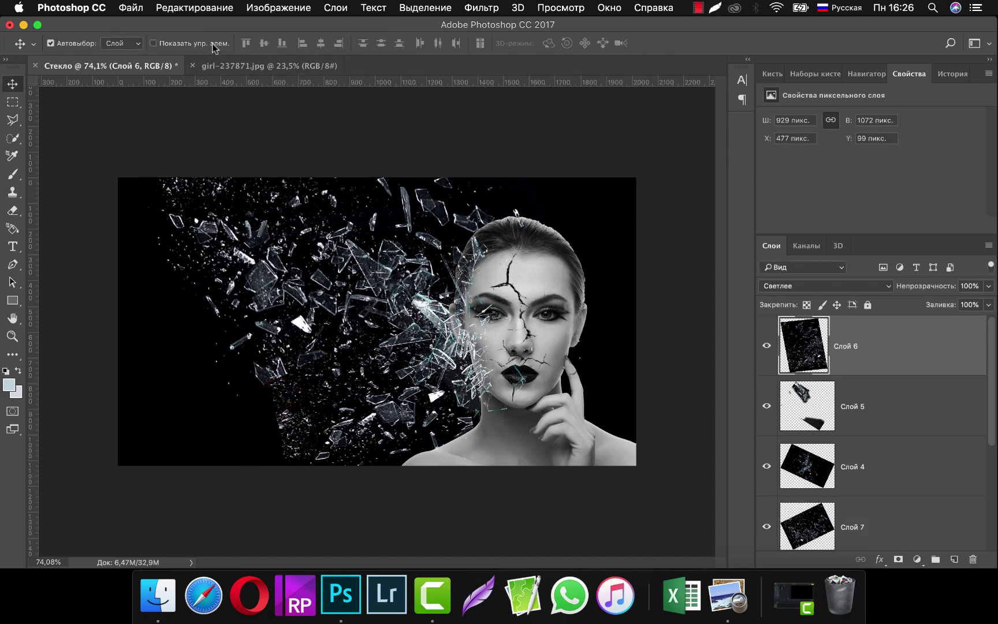
left_click(198, 8)
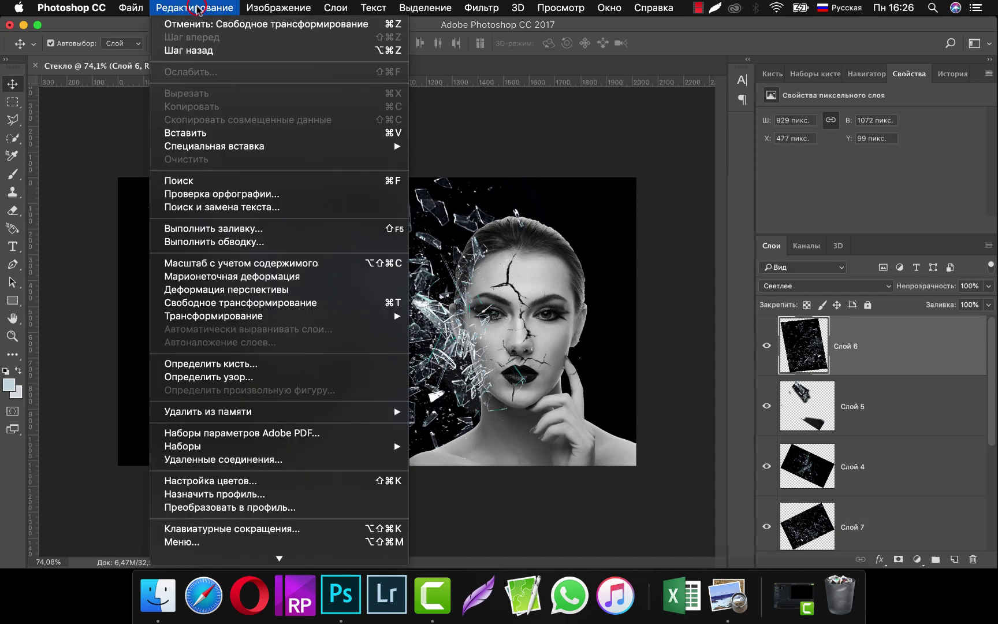
left_click(218, 304)
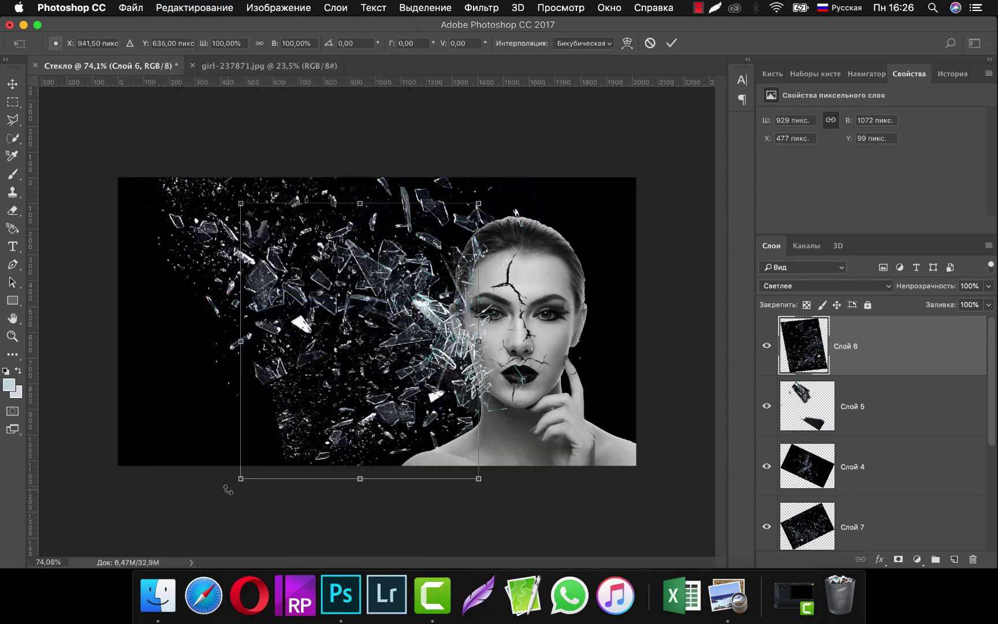
left_click_drag(222, 484, 125, 325)
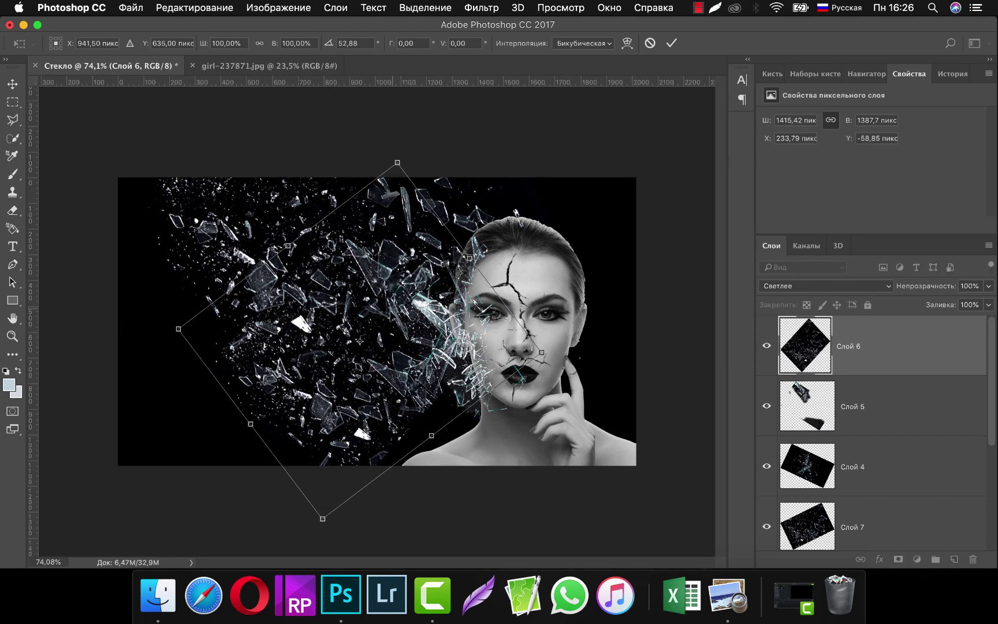
left_click_drag(381, 321, 408, 332)
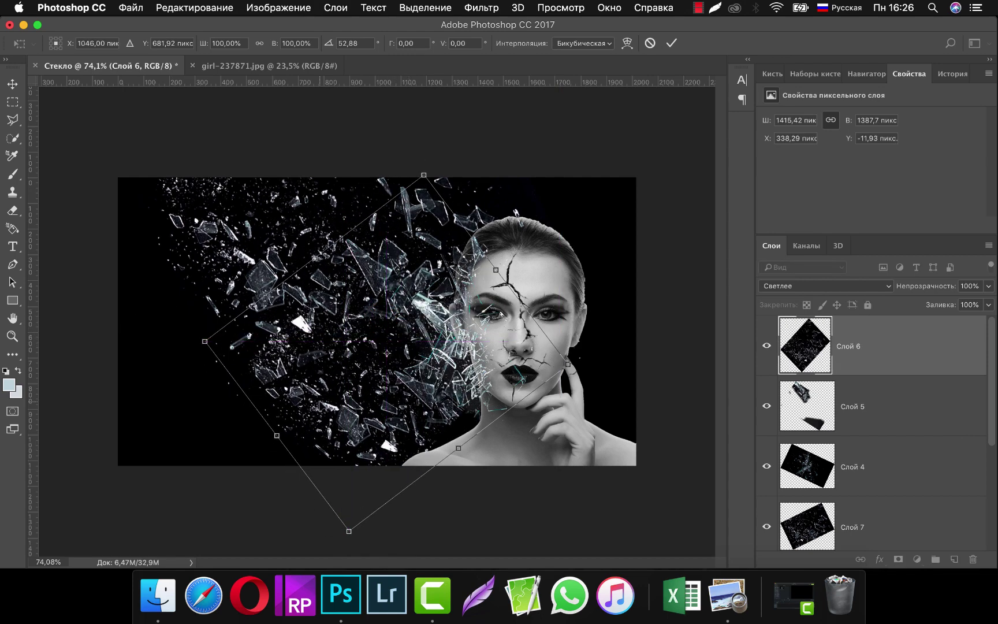
left_click_drag(205, 340, 169, 338)
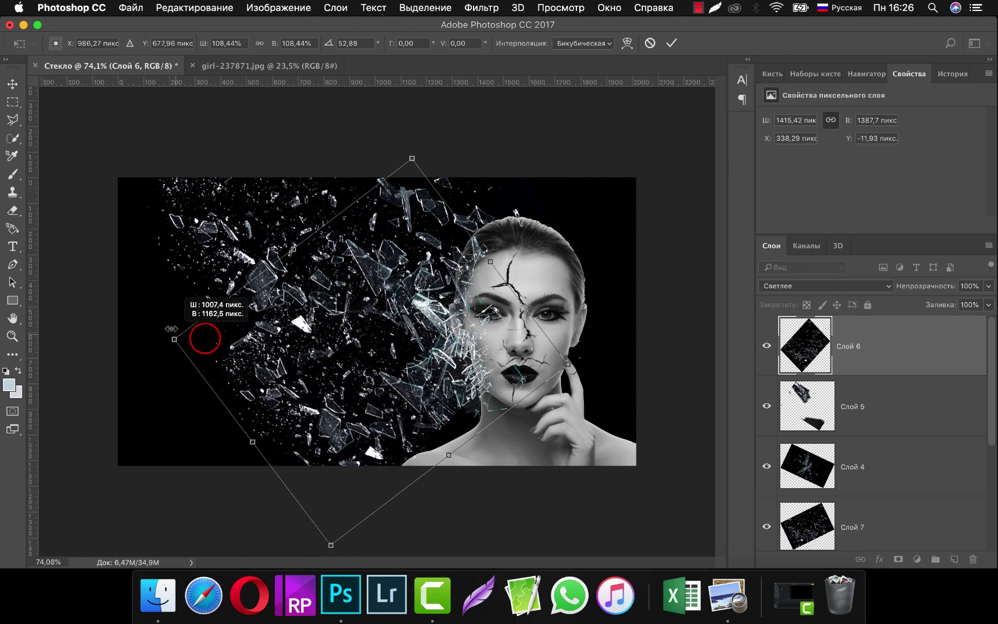
left_click_drag(504, 227, 523, 267)
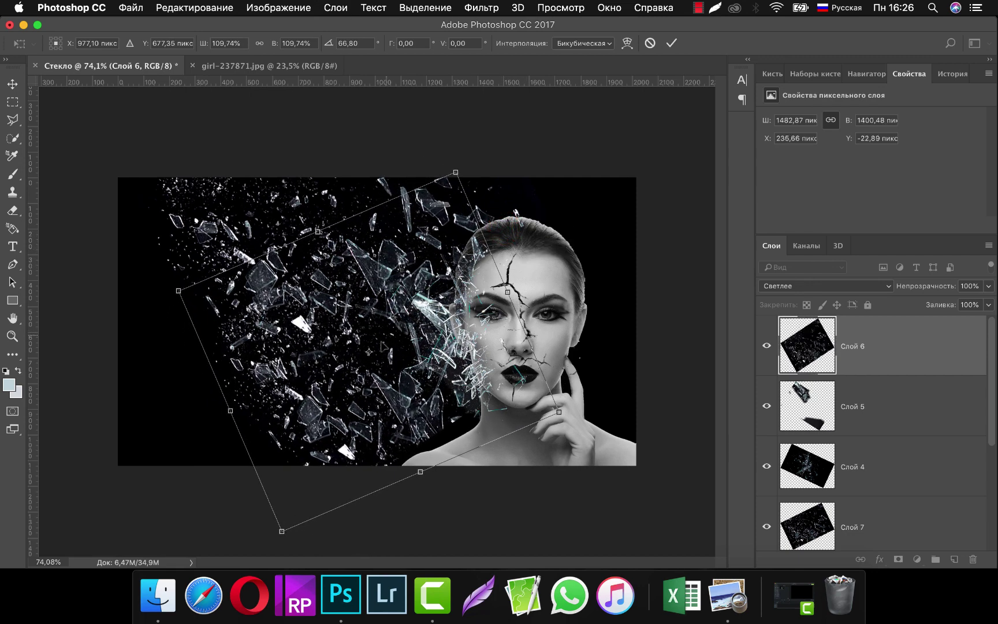
left_click_drag(374, 345, 381, 355)
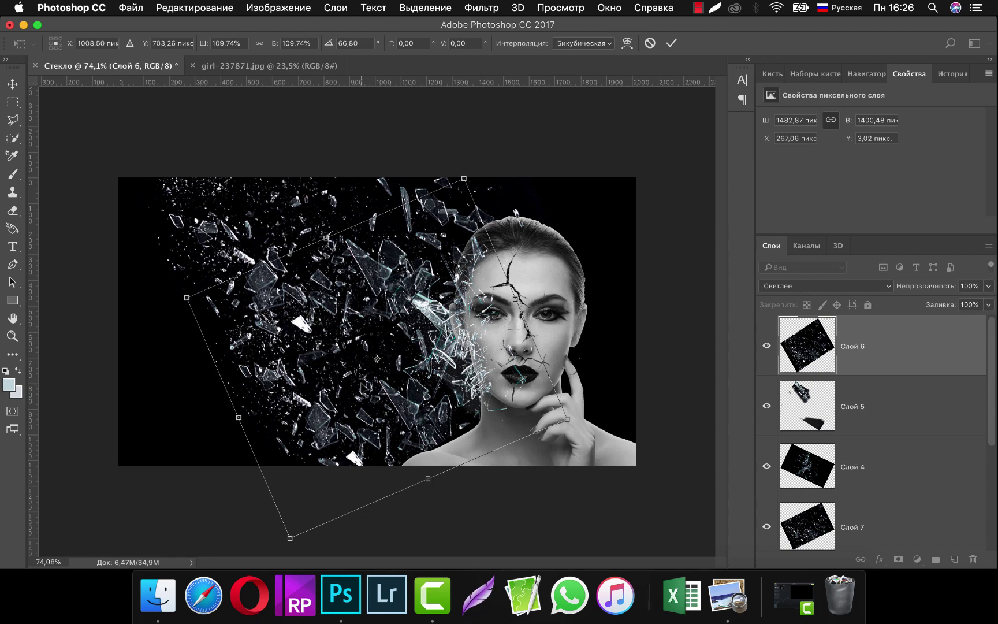
key("Return")
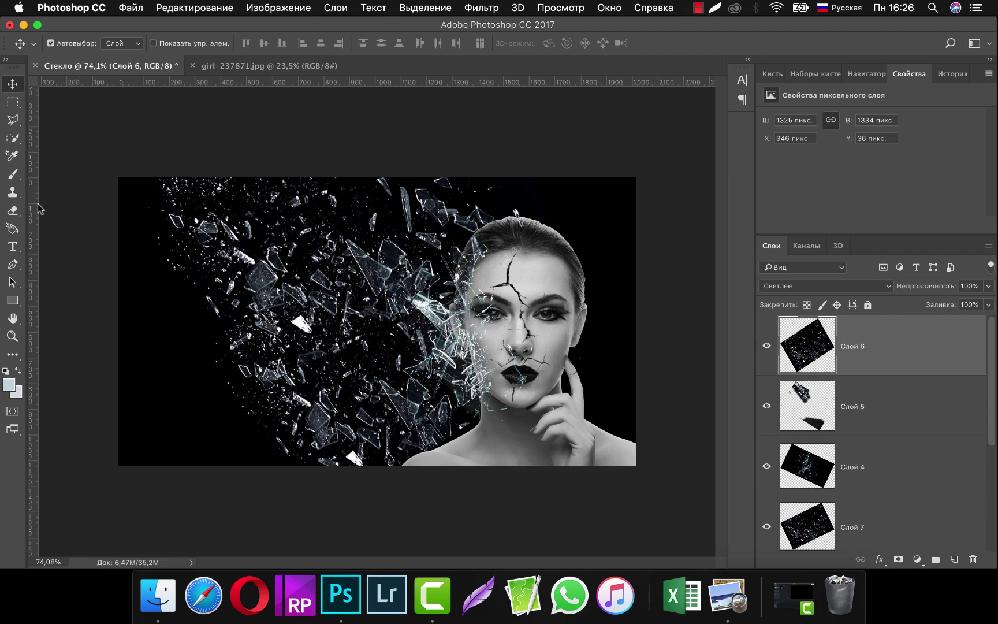
Step: Select the Brush tool in white at 423 px size and 0% hardness
left_click(12, 173)
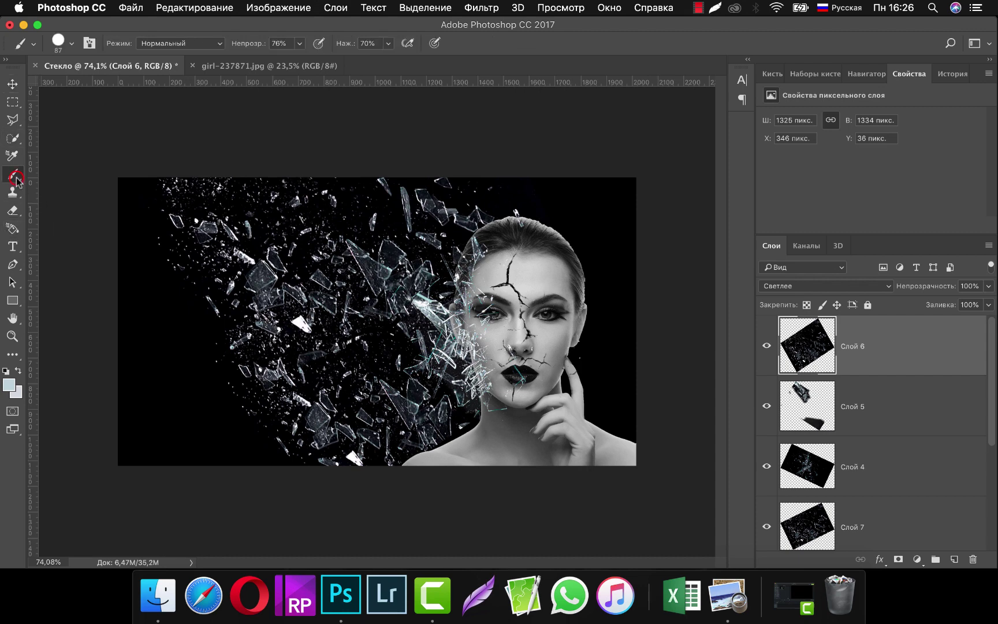
left_click(6, 370)
left_click(73, 45)
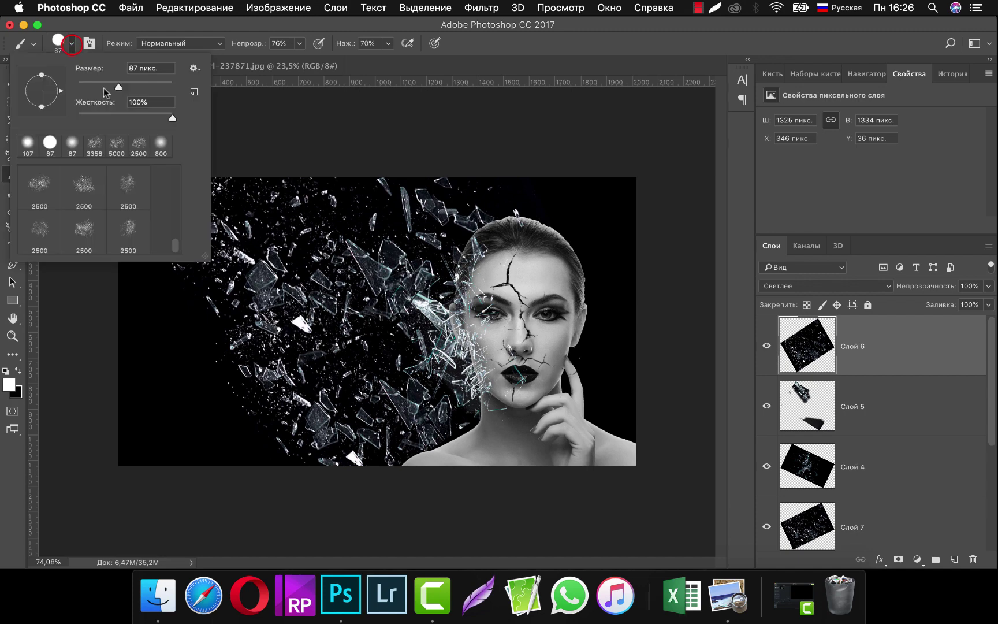
left_click(138, 86)
left_click(153, 87)
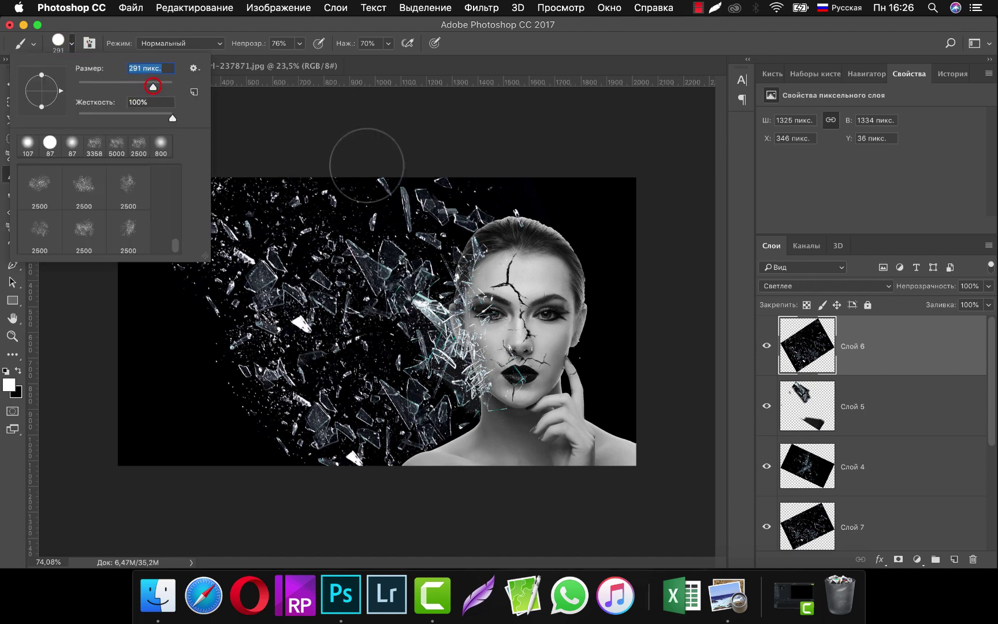
left_click(160, 86)
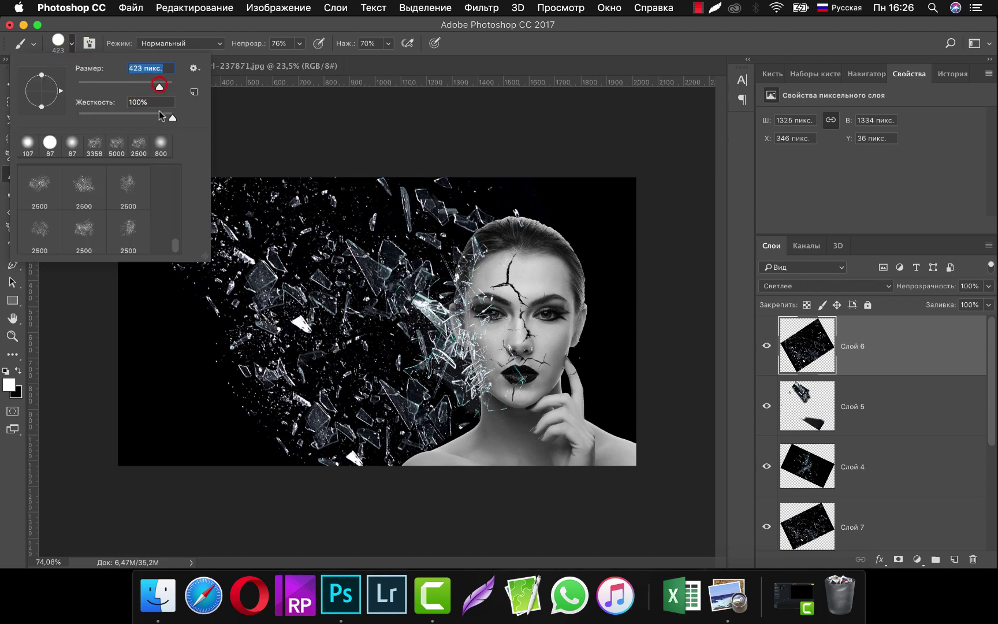
left_click_drag(172, 119, 65, 121)
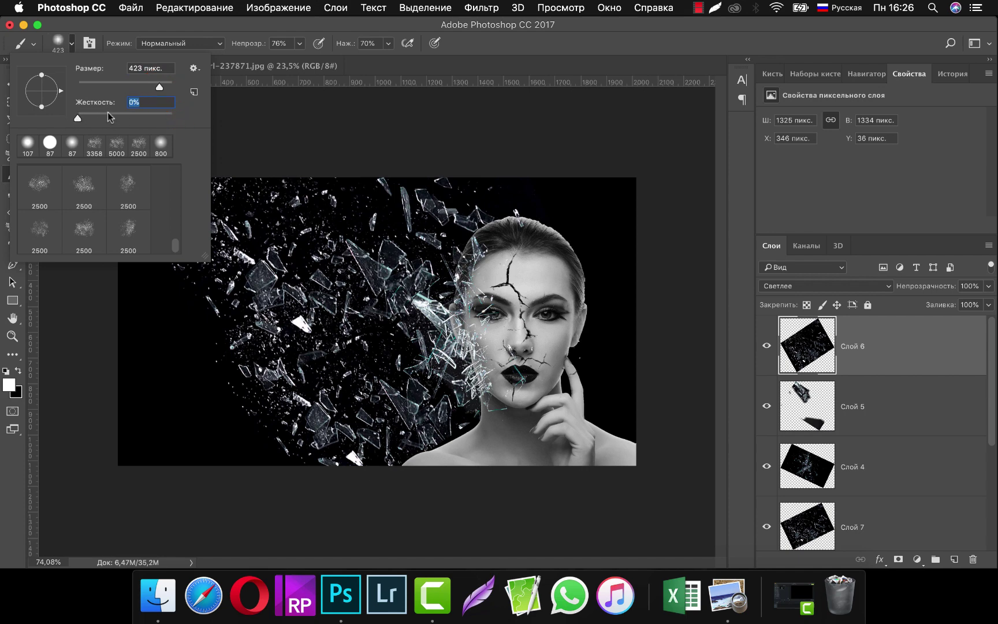
left_click(261, 24)
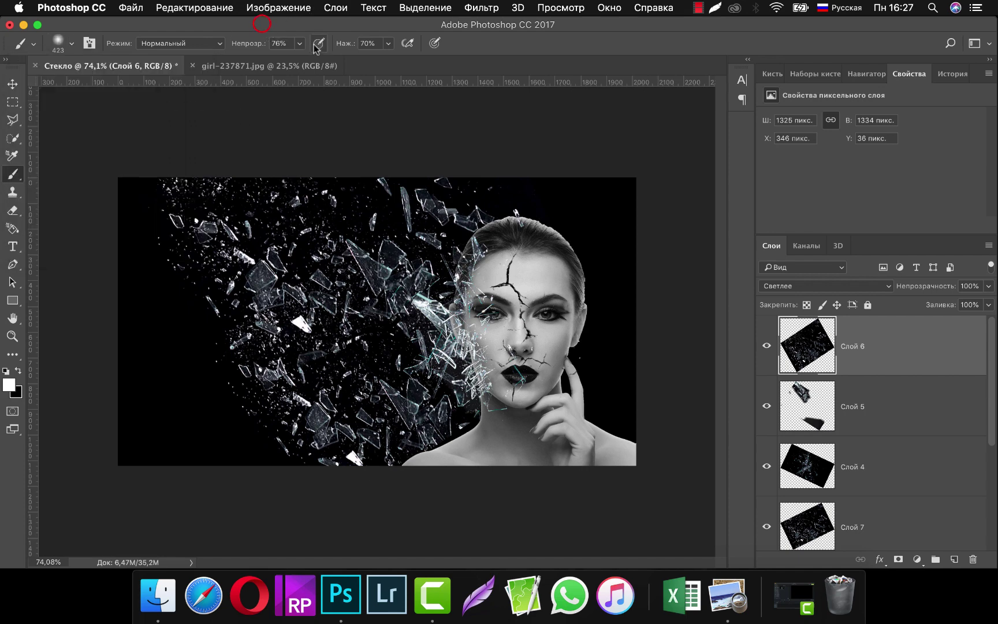
Step: Lower the brush opacity to 70% and undo the test white stroke
left_click(300, 44)
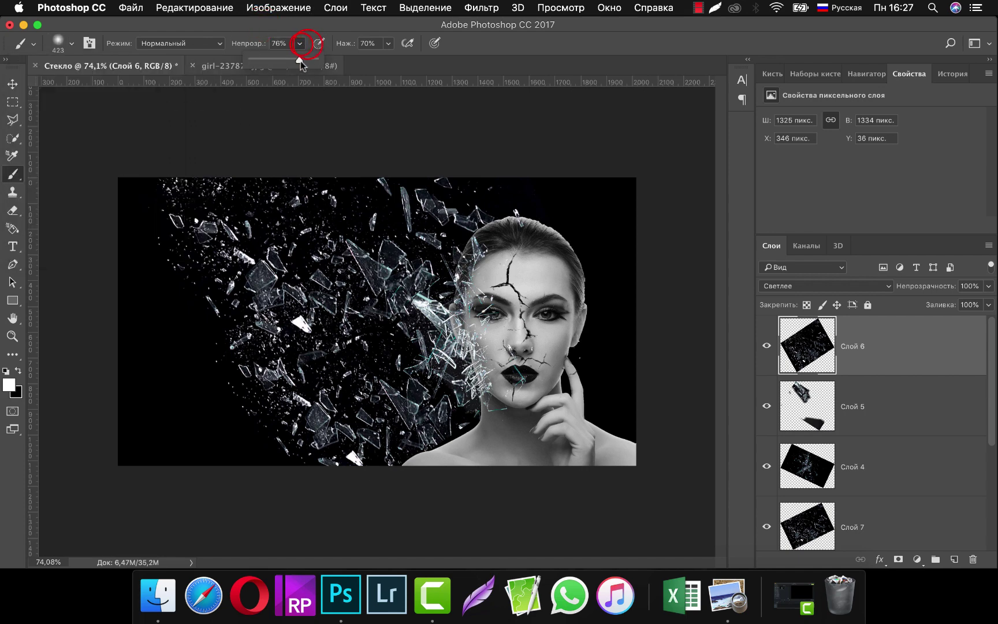
left_click_drag(300, 59, 296, 60)
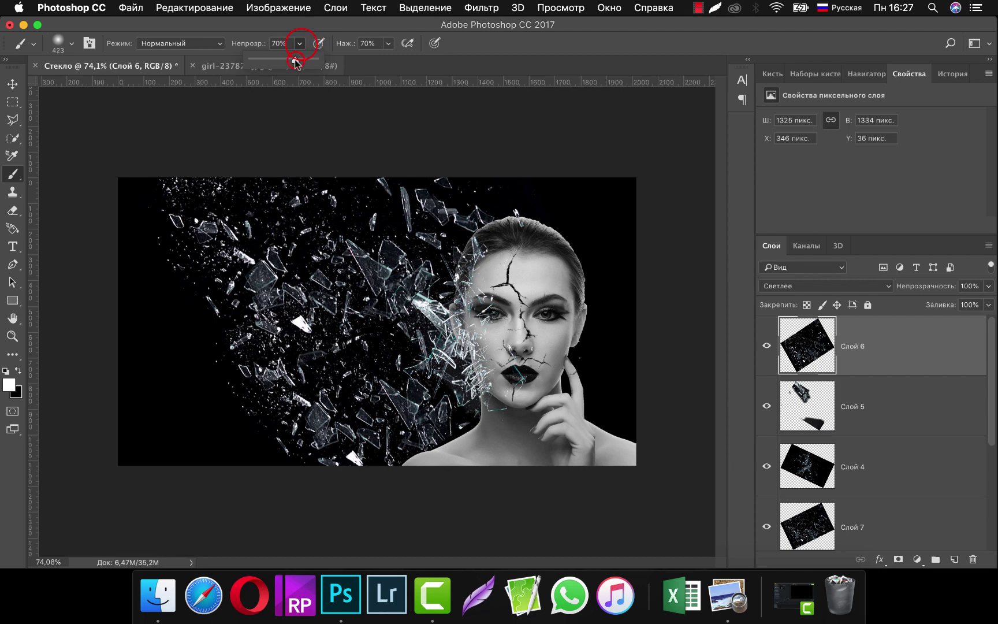
left_click(388, 44)
left_click(557, 134)
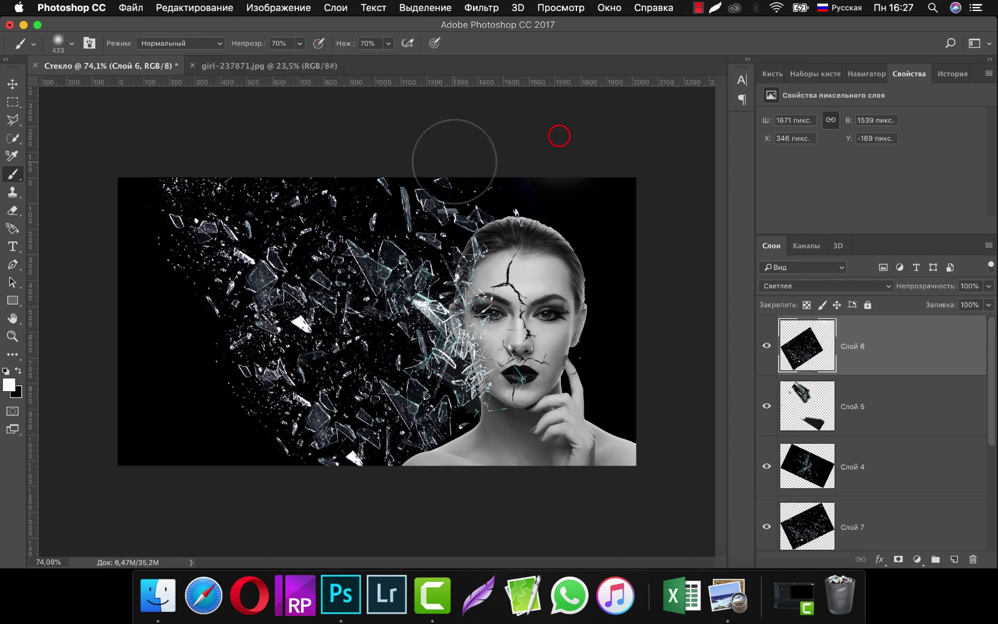
left_click(433, 231)
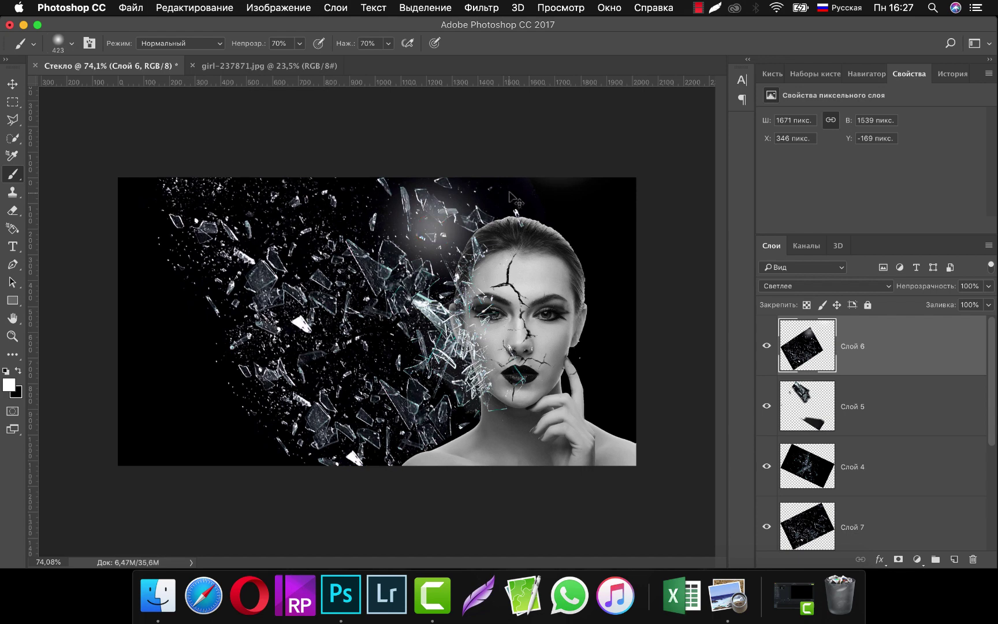
key("ctrl+z")
scroll(883, 492, "down", 5)
scroll(883, 492, "down", 2)
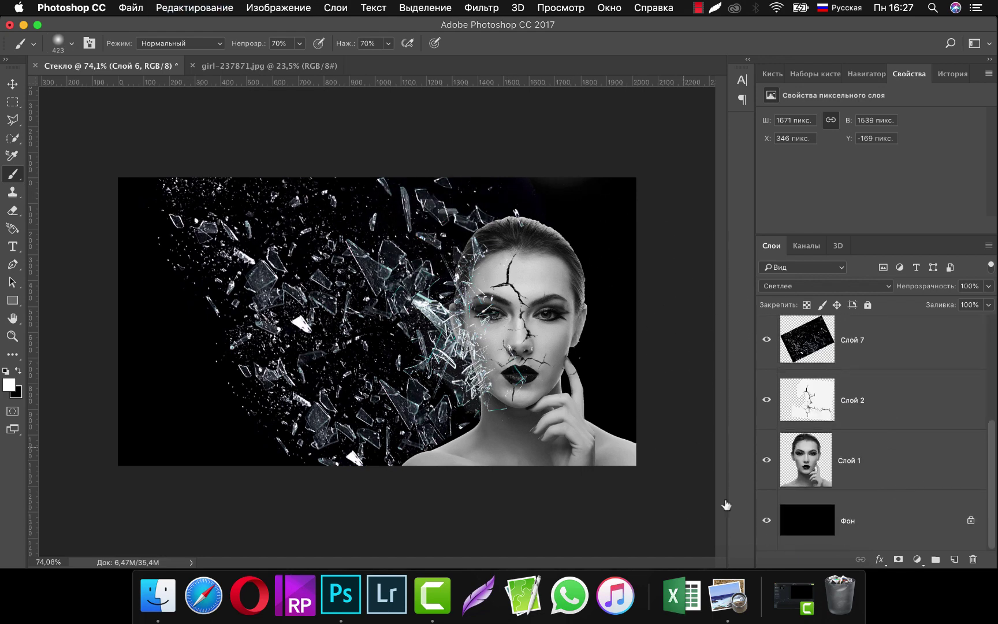
Step: Make Слой 1 active, undo the accidental white glow, and switch the colour to black
left_click(858, 460)
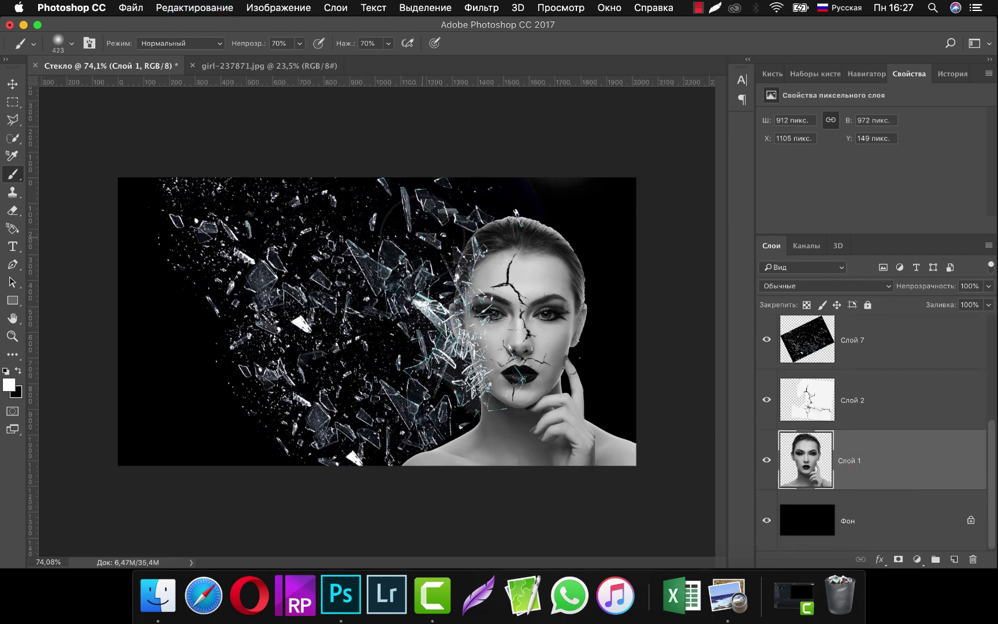
left_click(421, 245)
key("cmd+z")
left_click(19, 370)
Step: Paint black on Слой 1 left of the head, over the hair top and down the face's edge
left_click(424, 257)
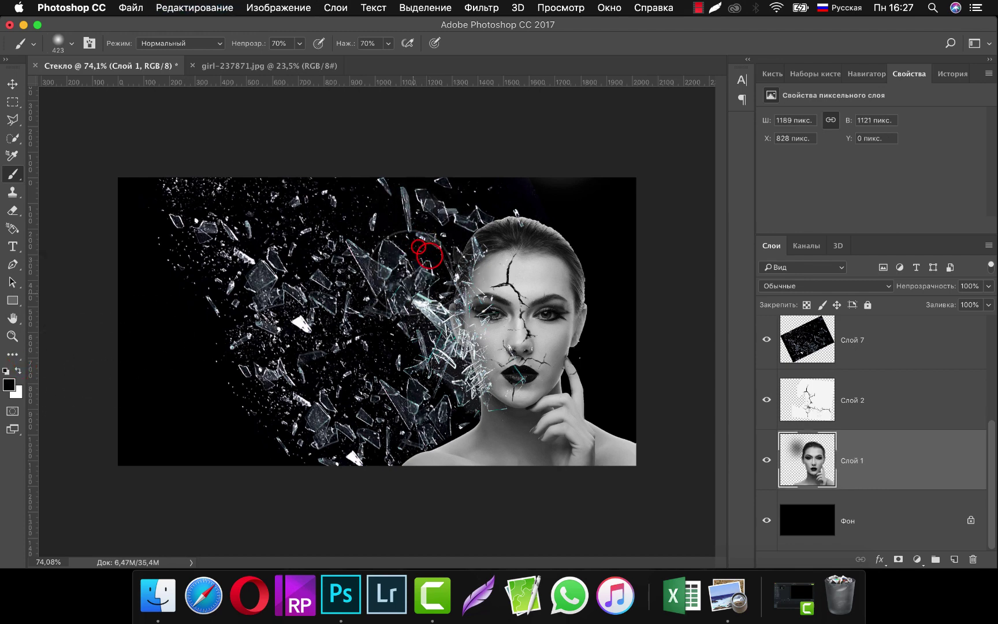
left_click(420, 234)
left_click(427, 215)
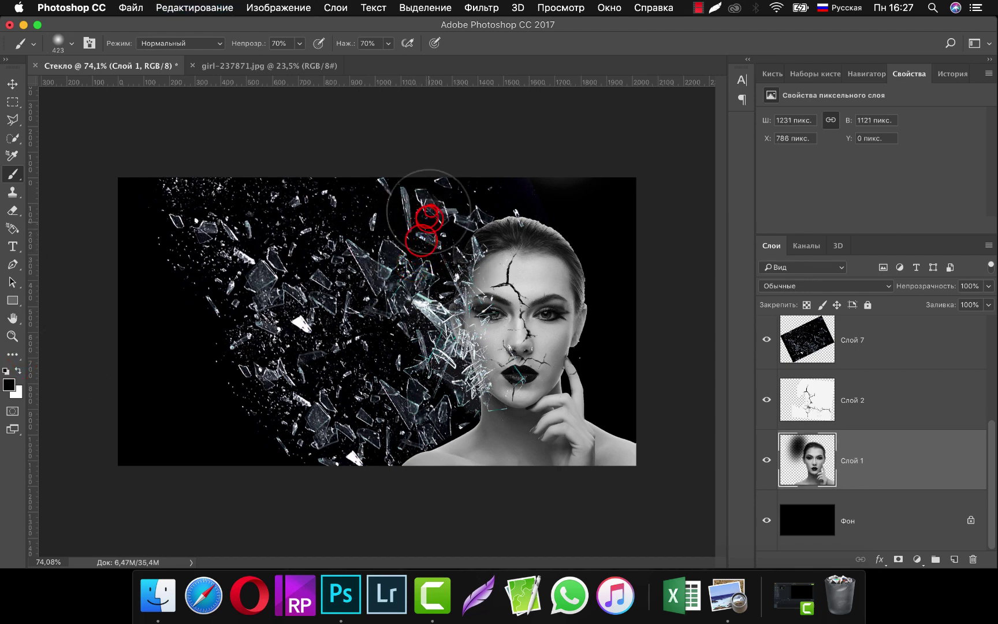
left_click(439, 195)
left_click(442, 193)
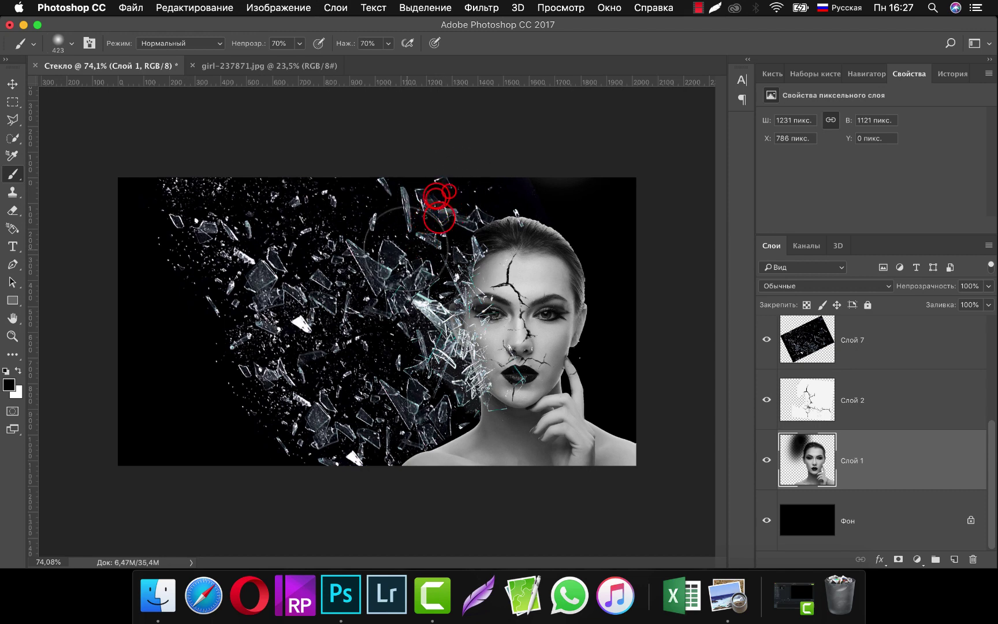
left_click(407, 267)
left_click(392, 289)
left_click(403, 304)
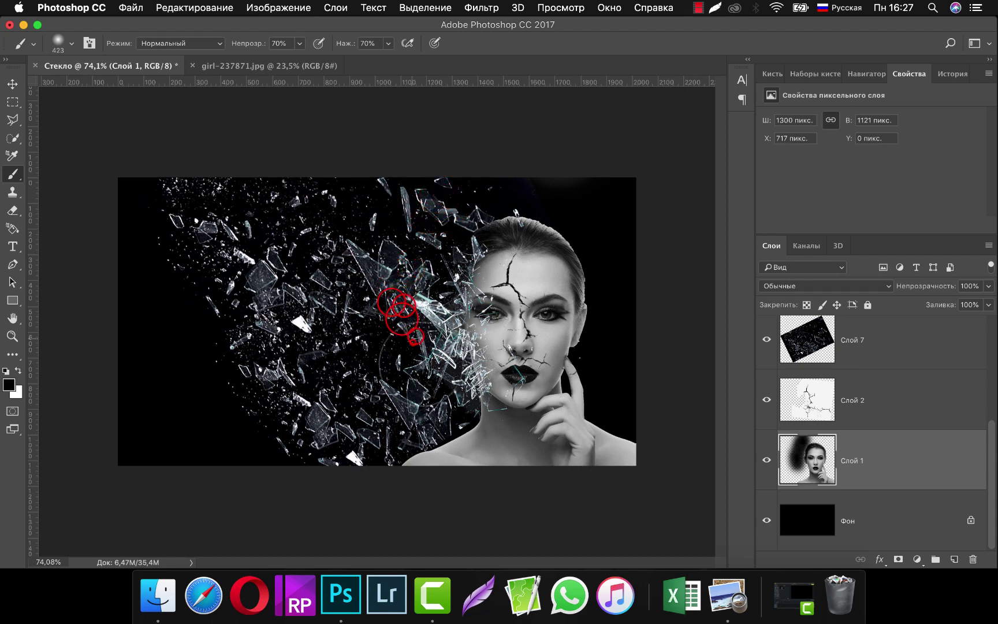
left_click(413, 338)
left_click(426, 364)
Step: Darken the portrait further near the glass, over the cheek, hair top and beside the chin
left_click(399, 307)
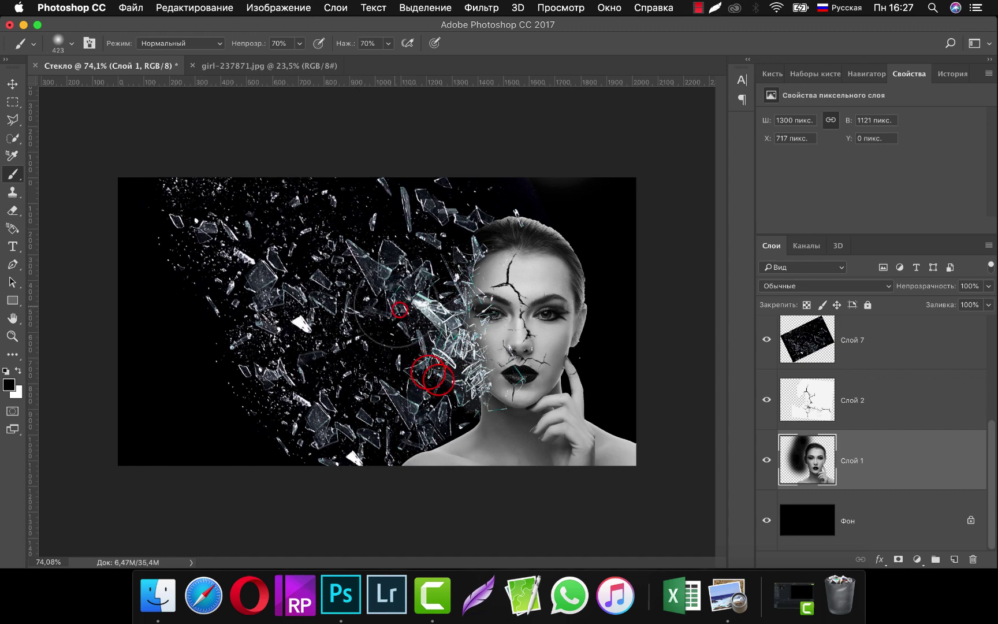
left_click(409, 272)
left_click(404, 305)
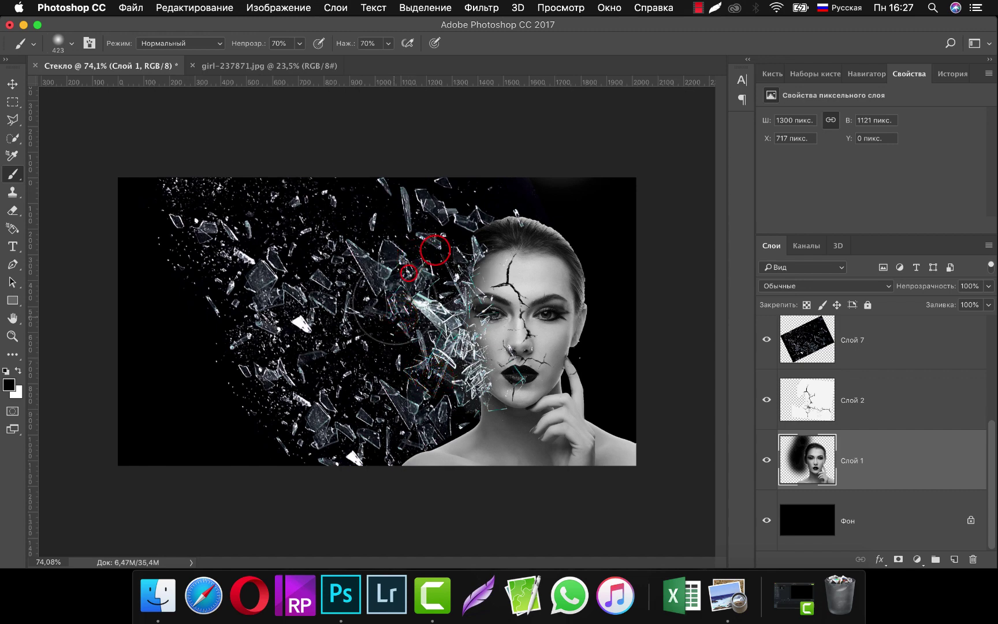
left_click(406, 357)
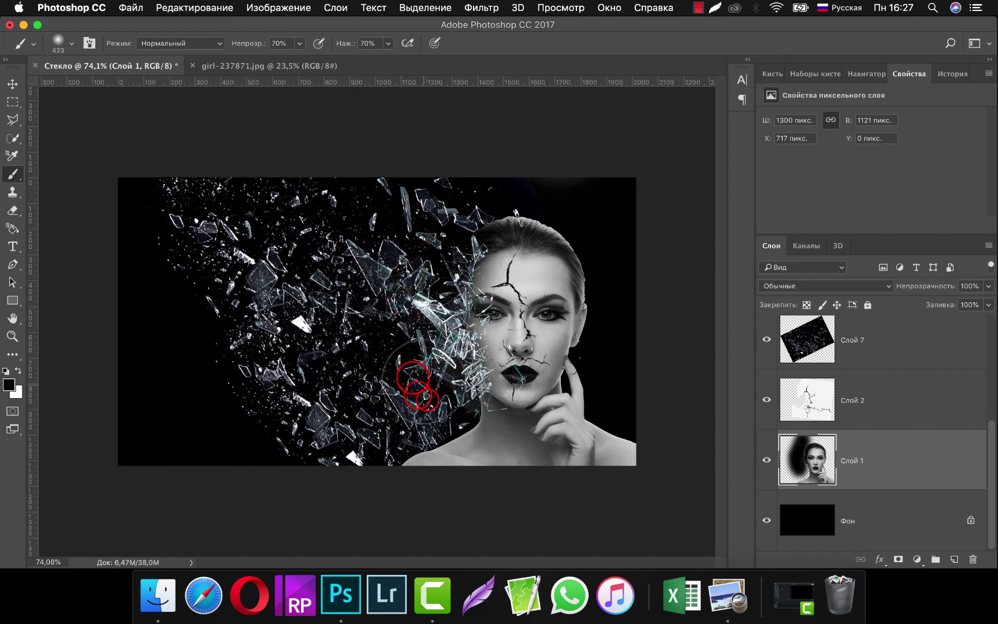
left_click(427, 399)
left_click(412, 244)
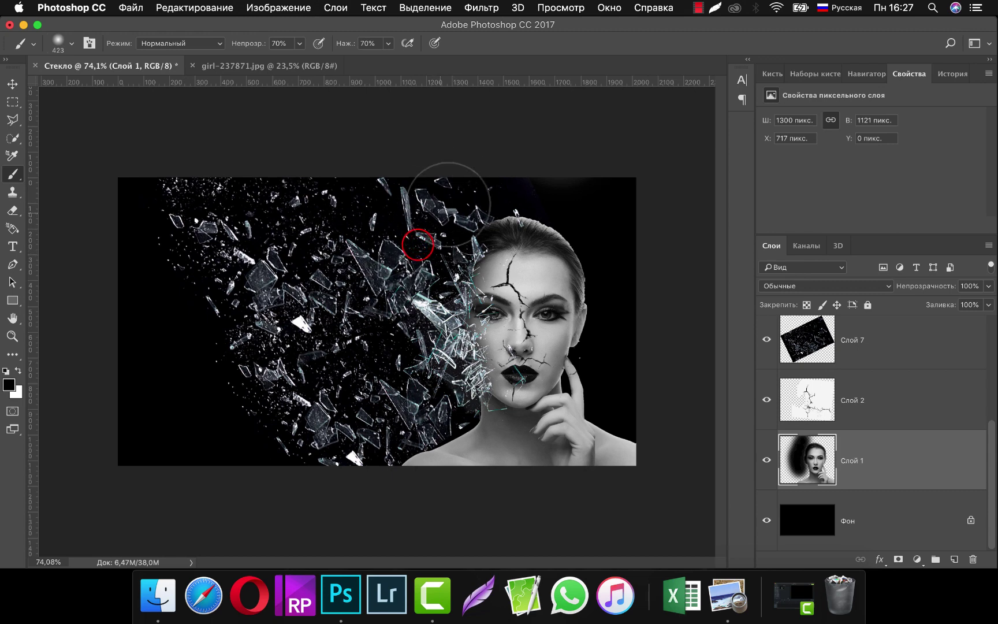
left_click(445, 199)
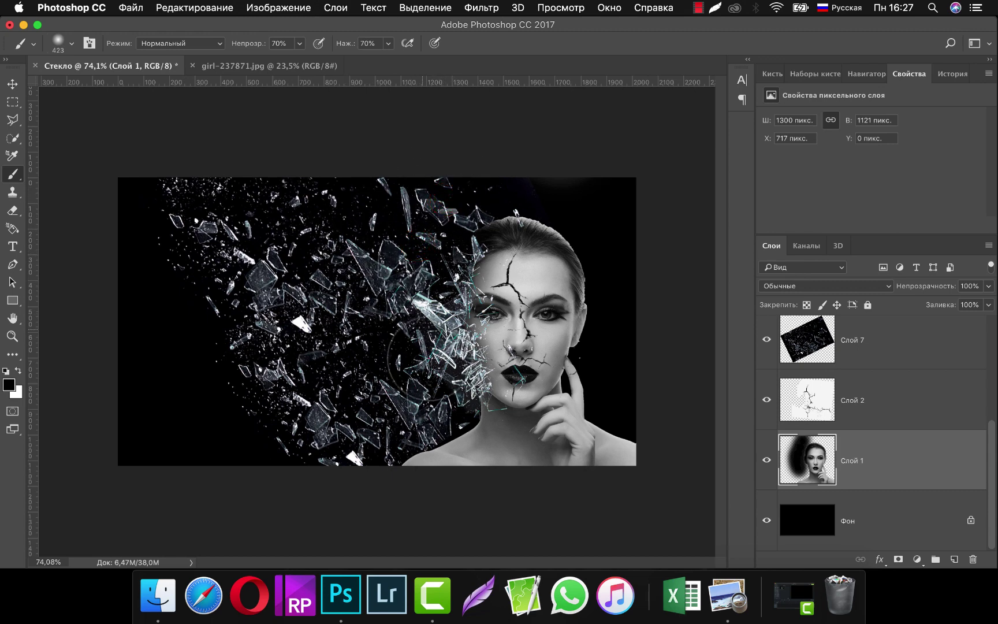
left_click(428, 358)
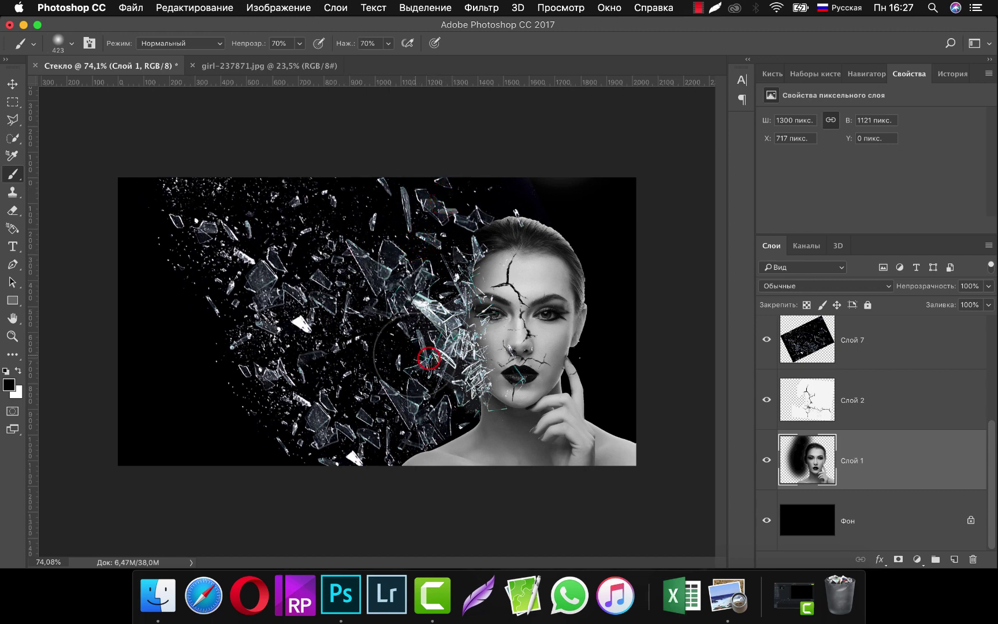
Step: Load Broken Glass Brushes 2.abr and select a 2500 px glass-shard brush
left_click(73, 44)
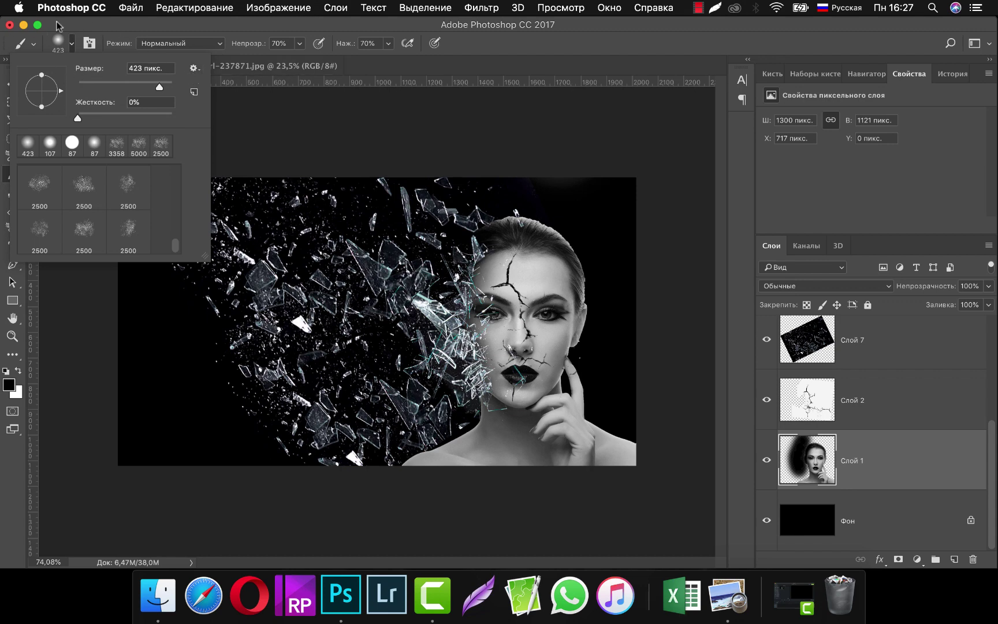
left_click(194, 68)
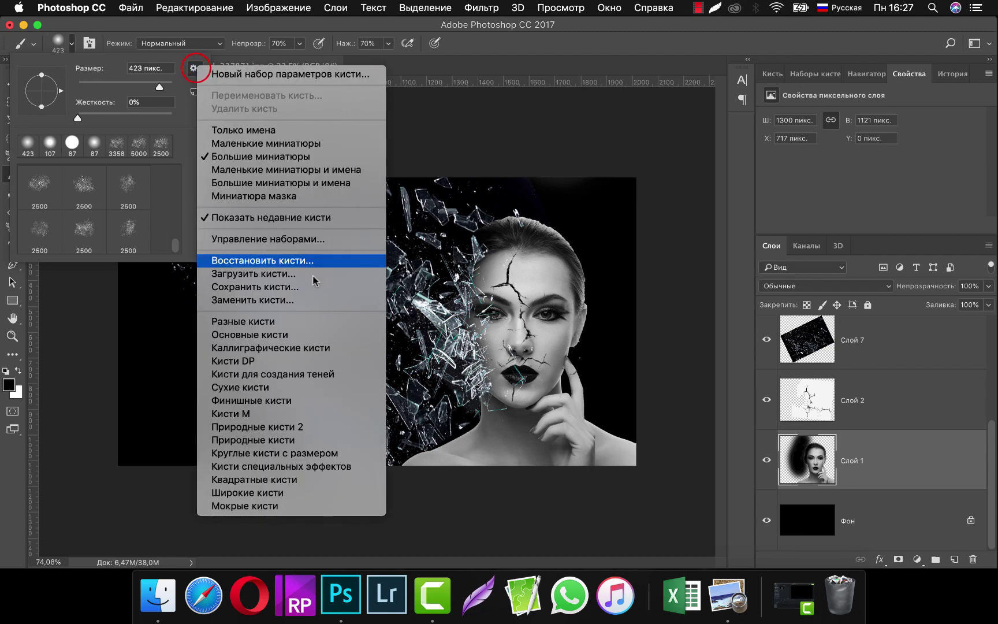
left_click(279, 274)
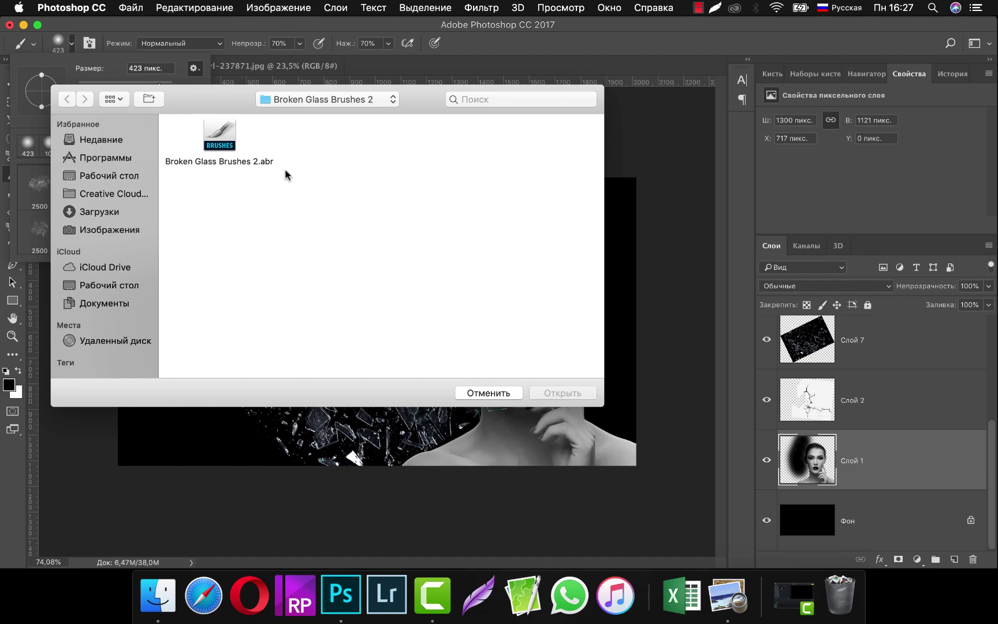
double_click(227, 136)
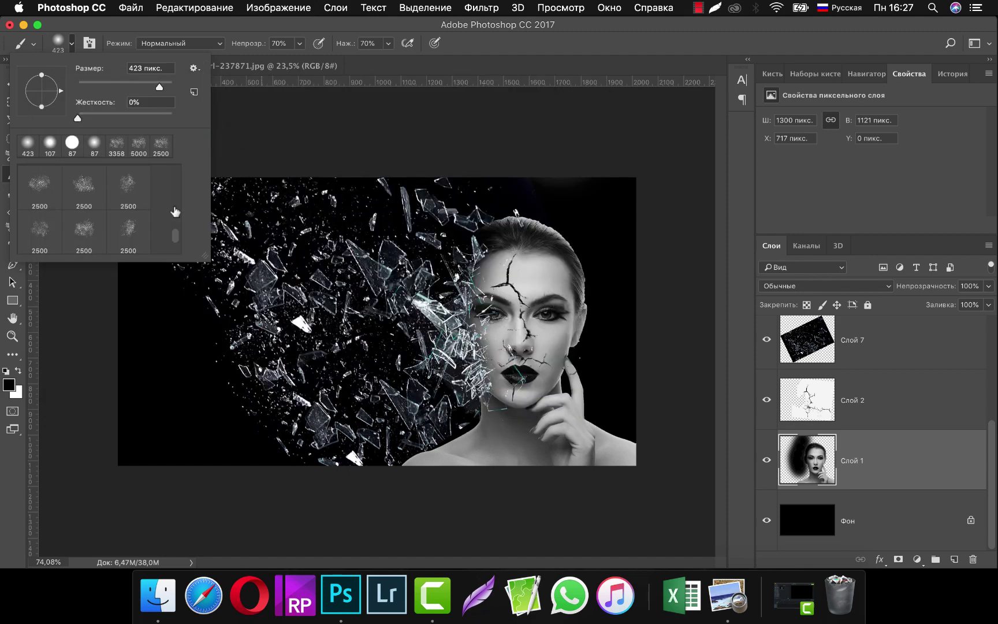
left_click(84, 234)
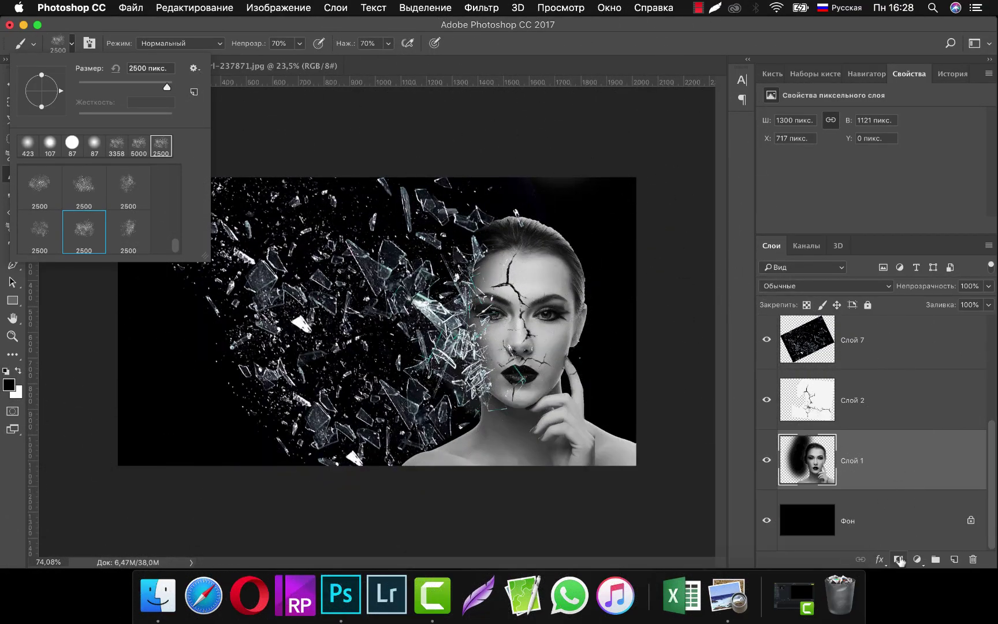
left_click(898, 464)
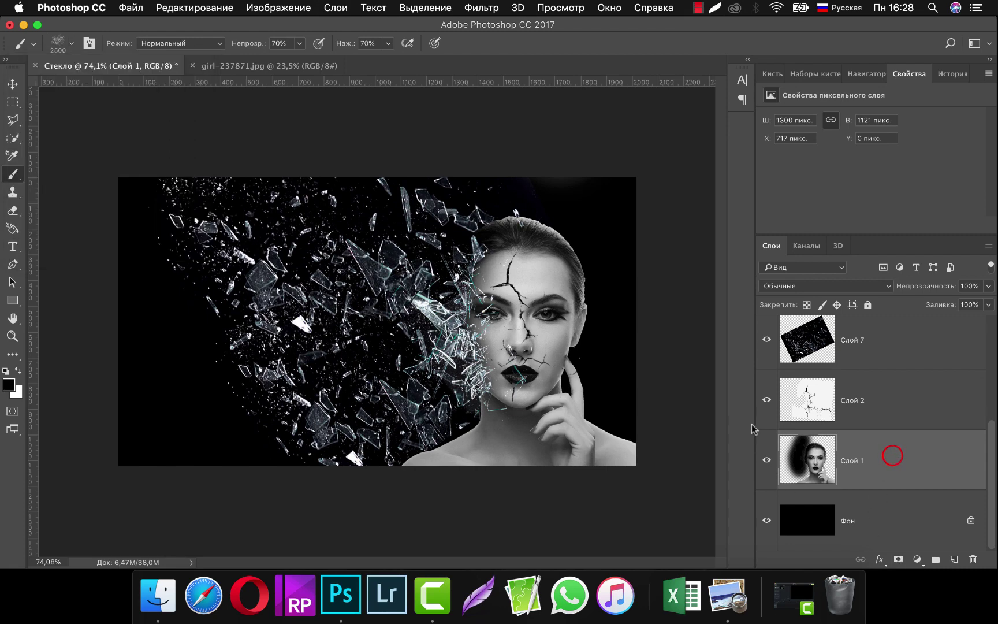
Step: Add a layer mask to Слой 1, target it, and shrink the shard brush to 1715 px
left_click(897, 559)
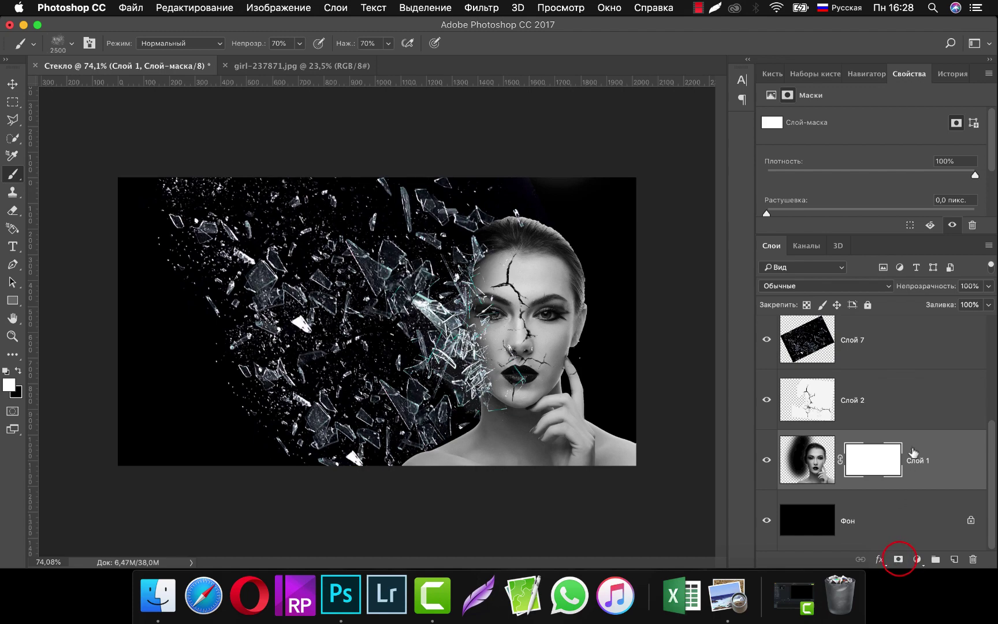
left_click(878, 451)
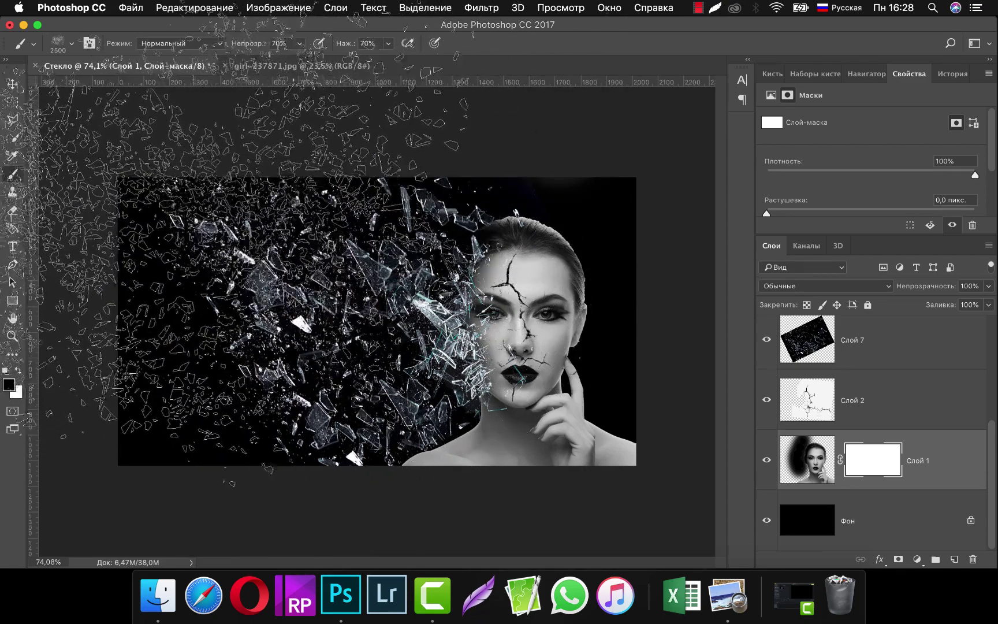
left_click(72, 47)
left_click_drag(170, 86, 164, 86)
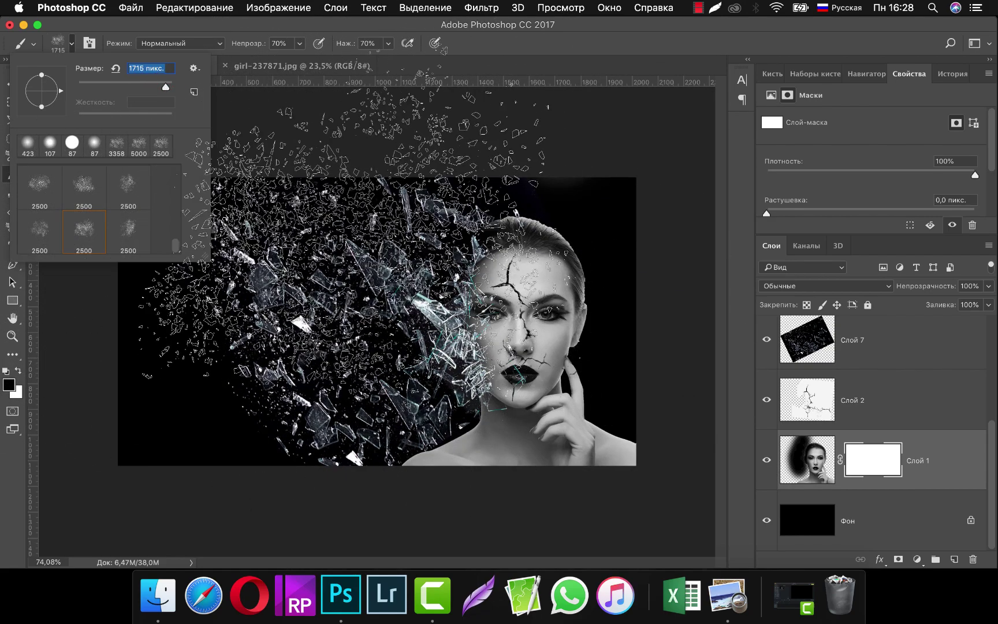
left_click(290, 201)
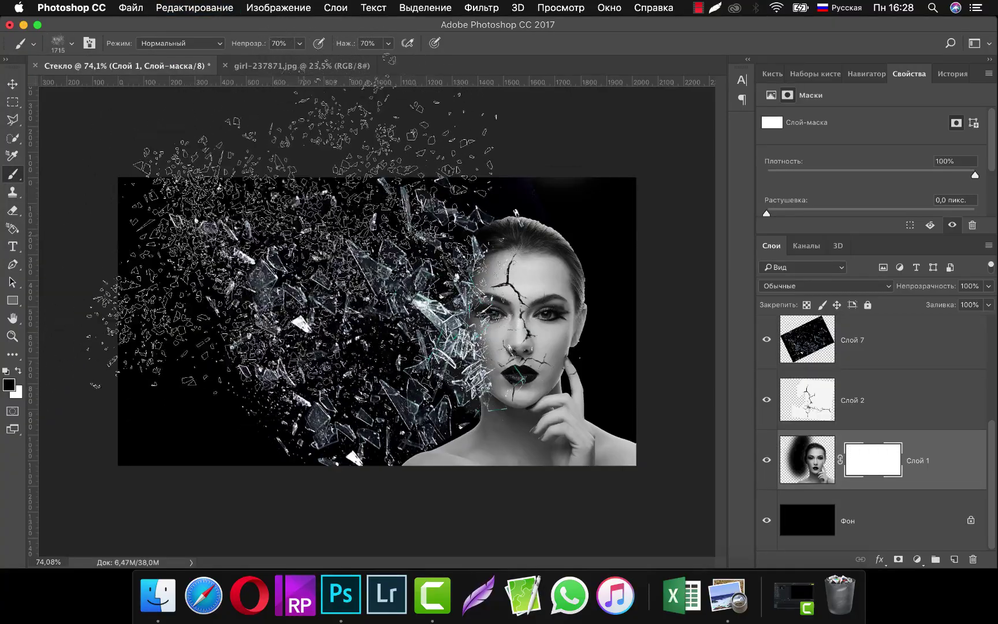
Step: Stamp black glass-shard shapes into the mask across the portrait's left side
left_click(287, 182)
left_click_drag(287, 182, 254, 282)
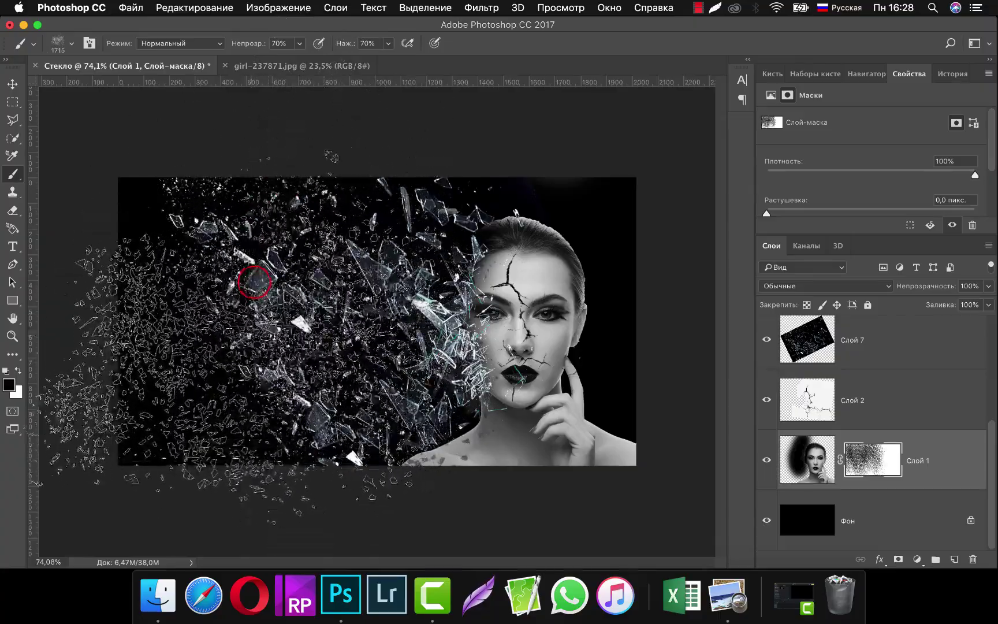
left_click(273, 212)
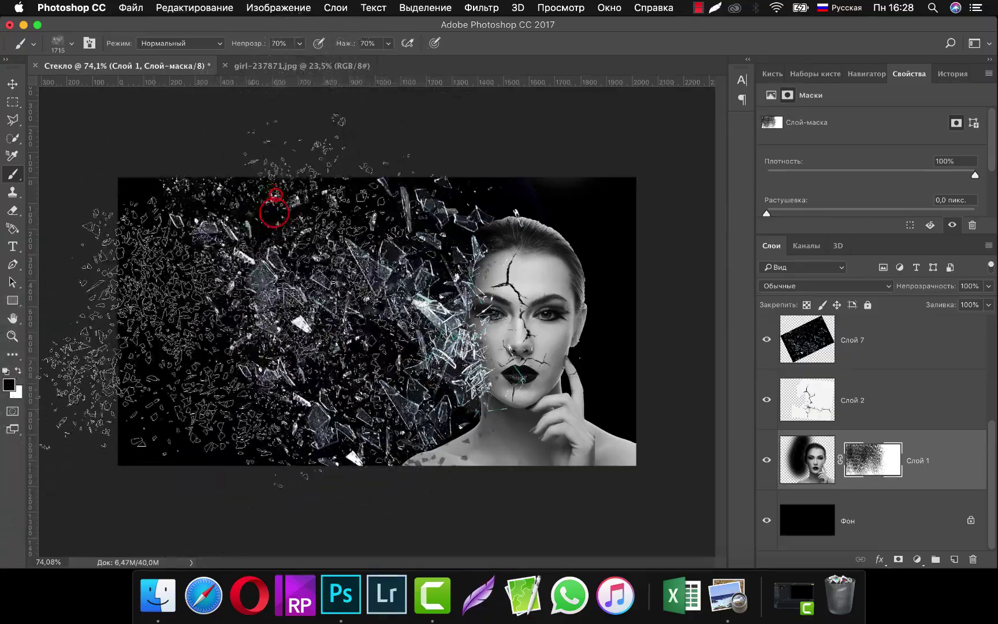
left_click(258, 250)
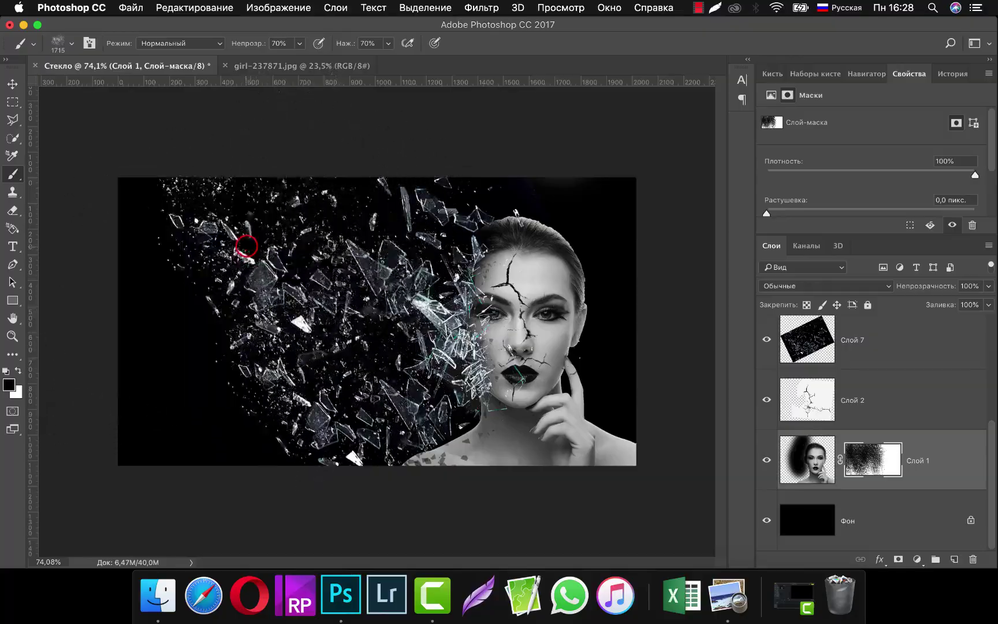
left_click(273, 316)
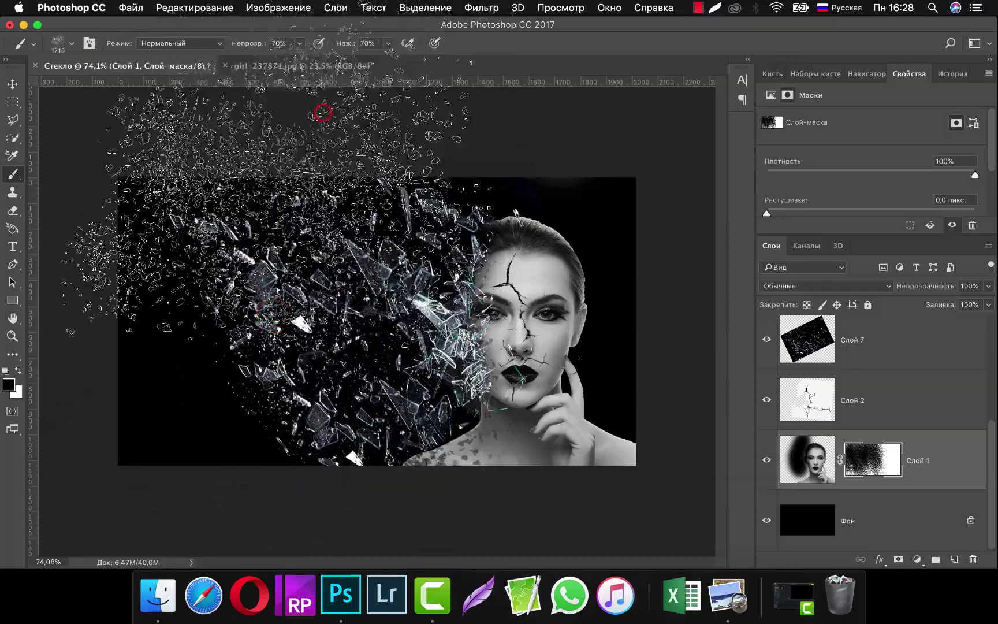
left_click(260, 254)
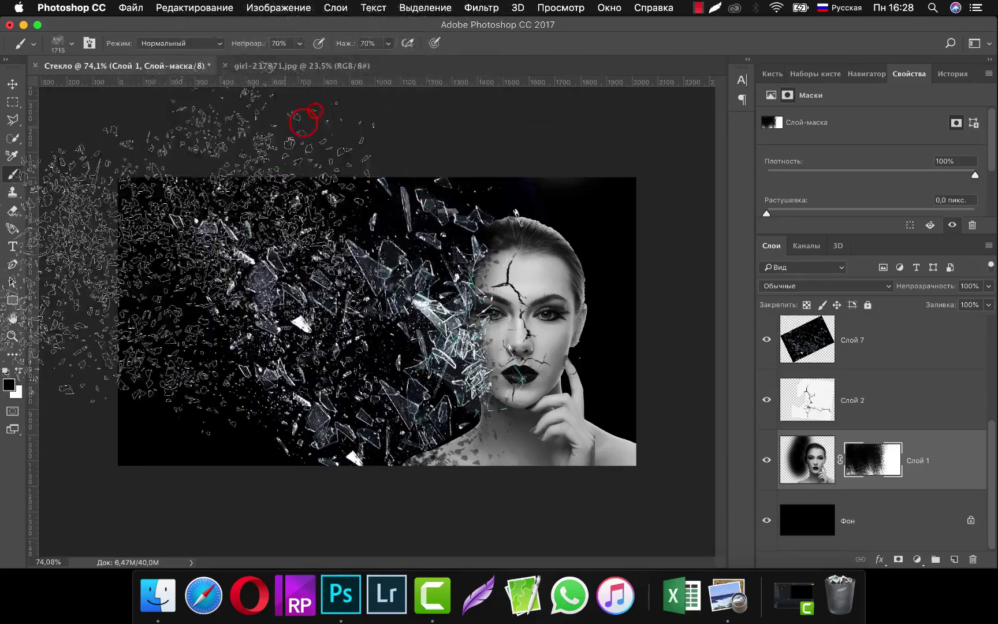
left_click(250, 189)
left_click(267, 279)
left_click(241, 345)
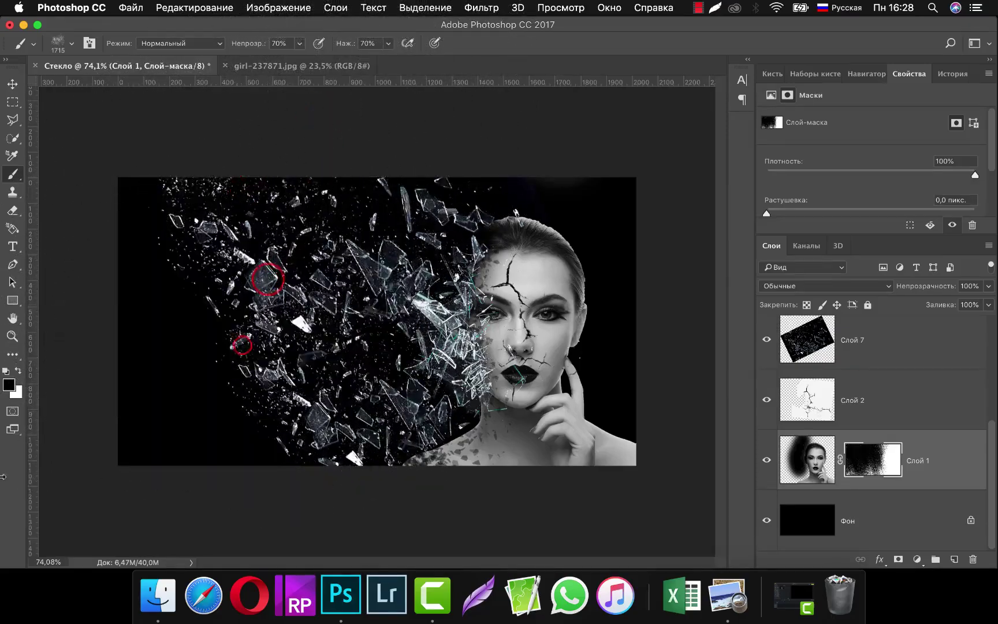
Step: Use an enlarged 107 px soft round brush at 8% hardness to paint white over chin and neck
left_click(71, 46)
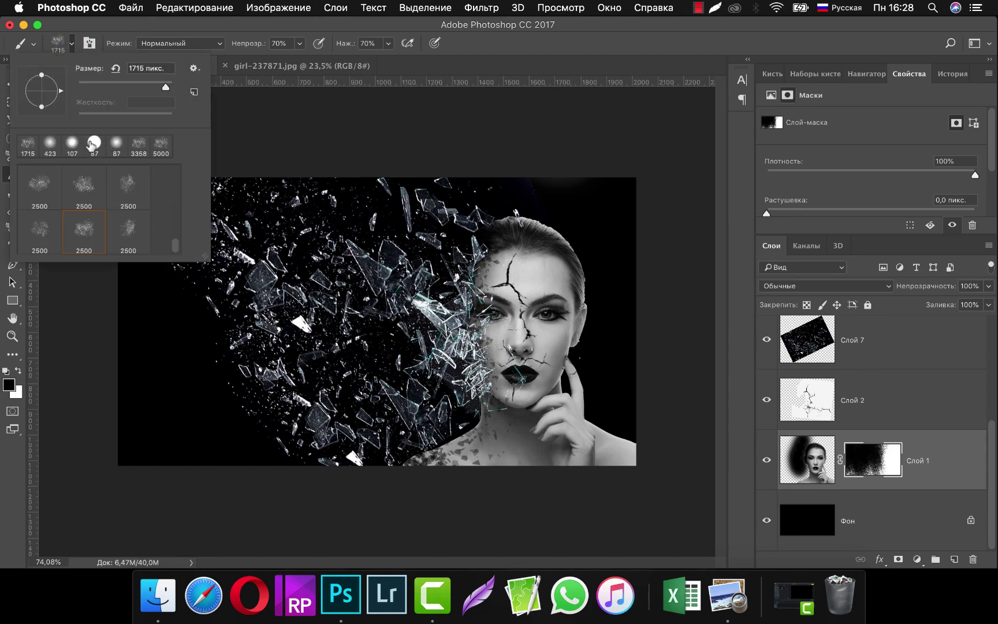
left_click(91, 145)
left_click(73, 146)
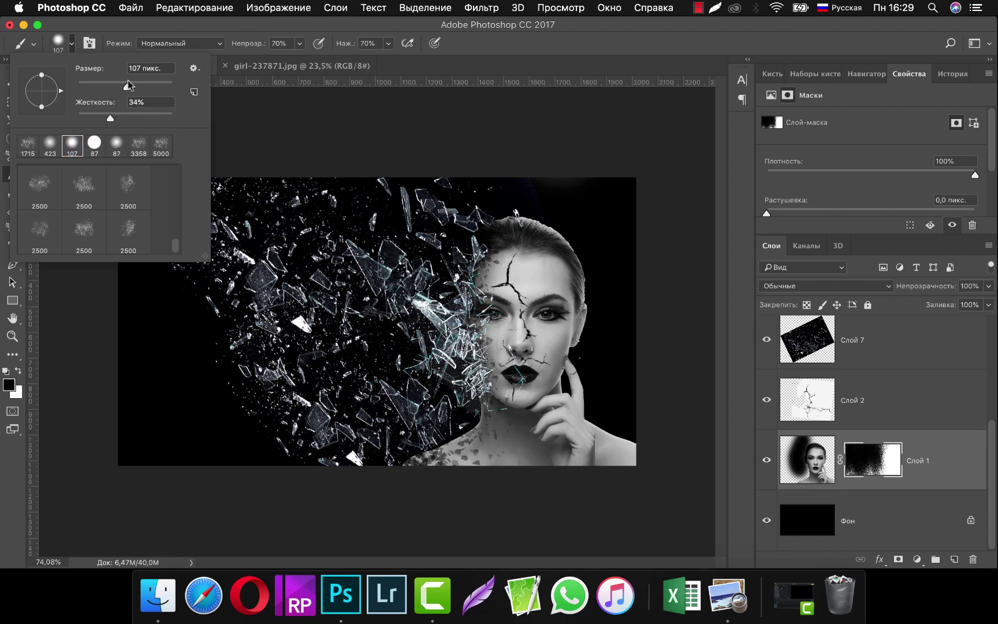
left_click_drag(127, 86, 163, 90)
left_click_drag(107, 119, 78, 119)
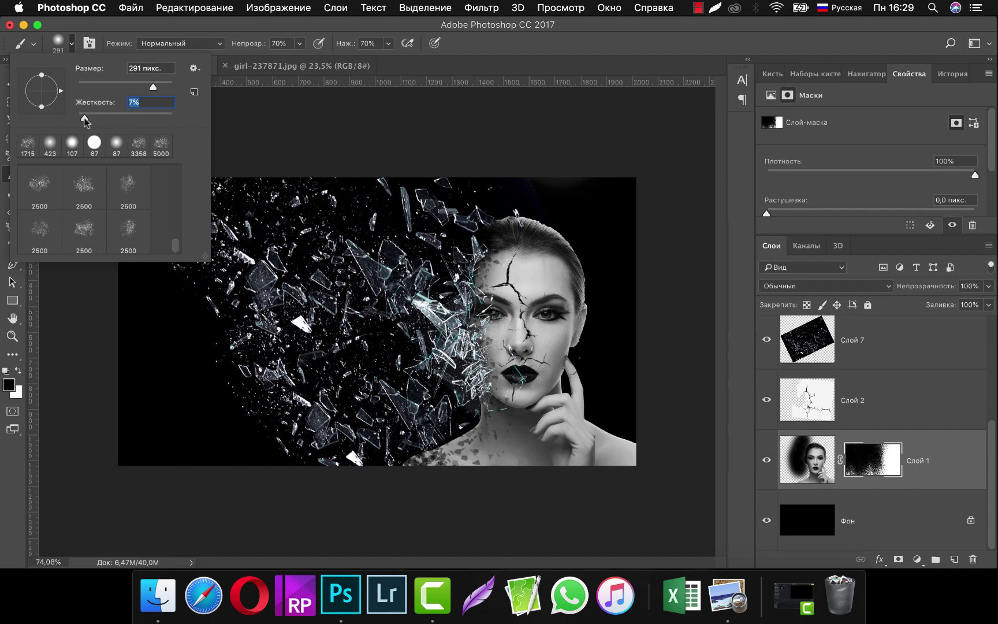
left_click(513, 58)
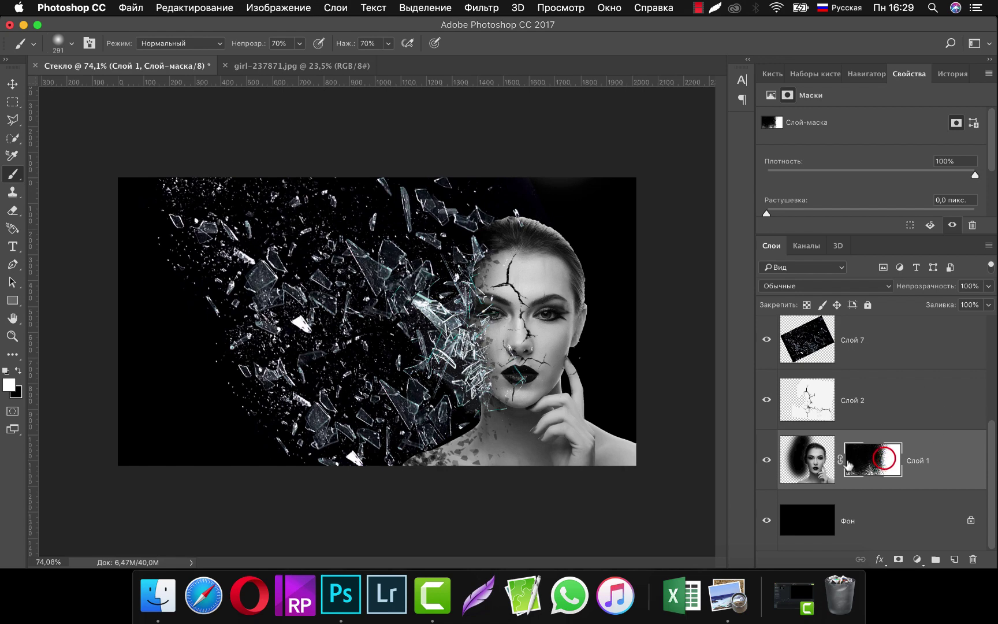
left_click(522, 261)
mouse_move(523, 261)
left_mouse_down()
mouse_move(529, 365)
mouse_move(383, 479)
mouse_move(522, 440)
mouse_move(479, 478)
left_mouse_up()
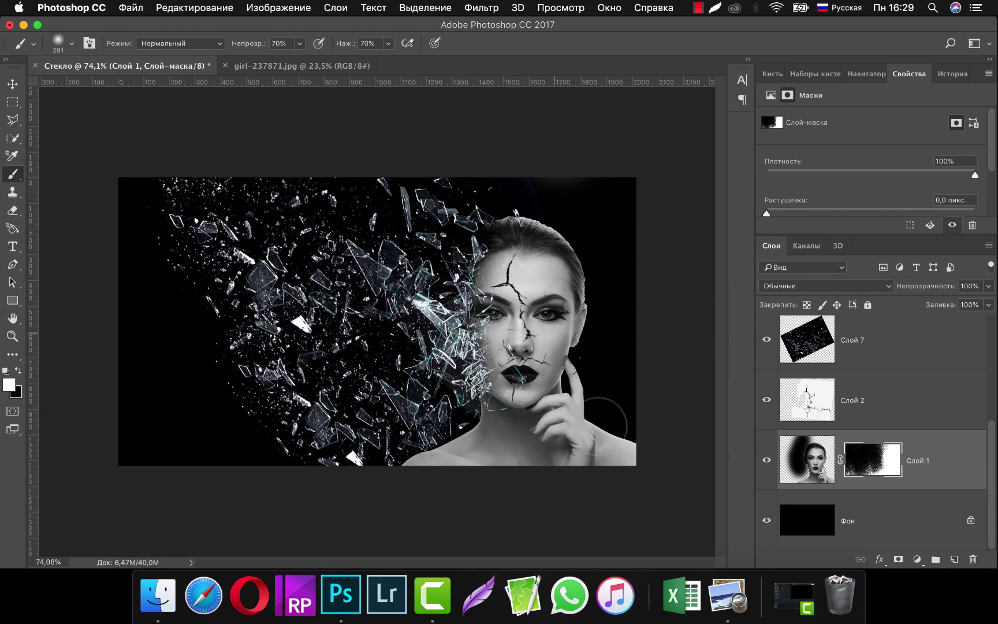
Step: Toggle Слой 7 and Слой 4 visibility to compare the face with and without the shards
scroll(881, 442, "up", 1)
scroll(860, 436, "up", 1)
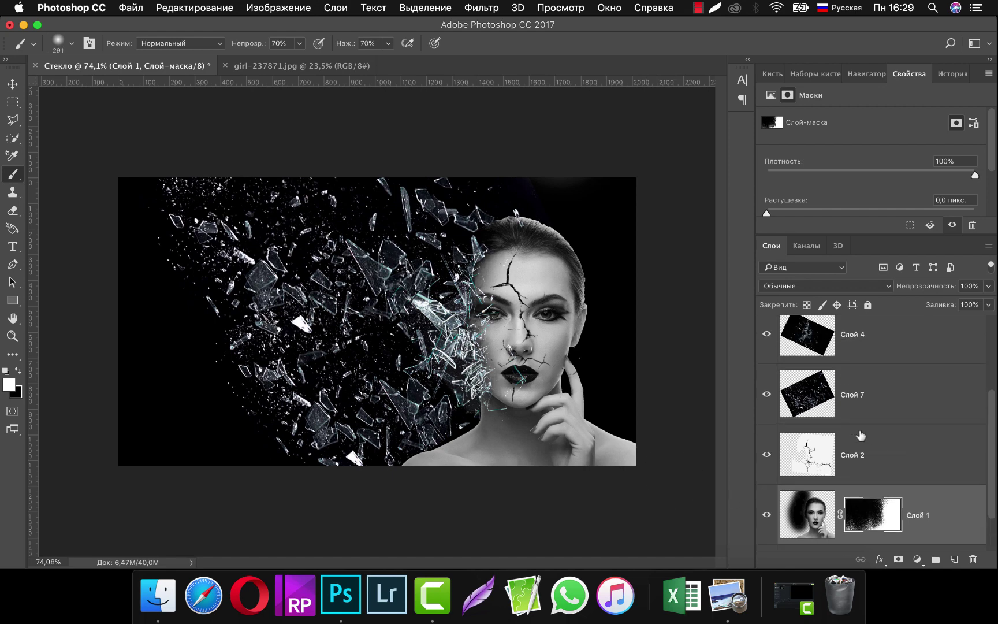
left_click(766, 395)
left_click(767, 336)
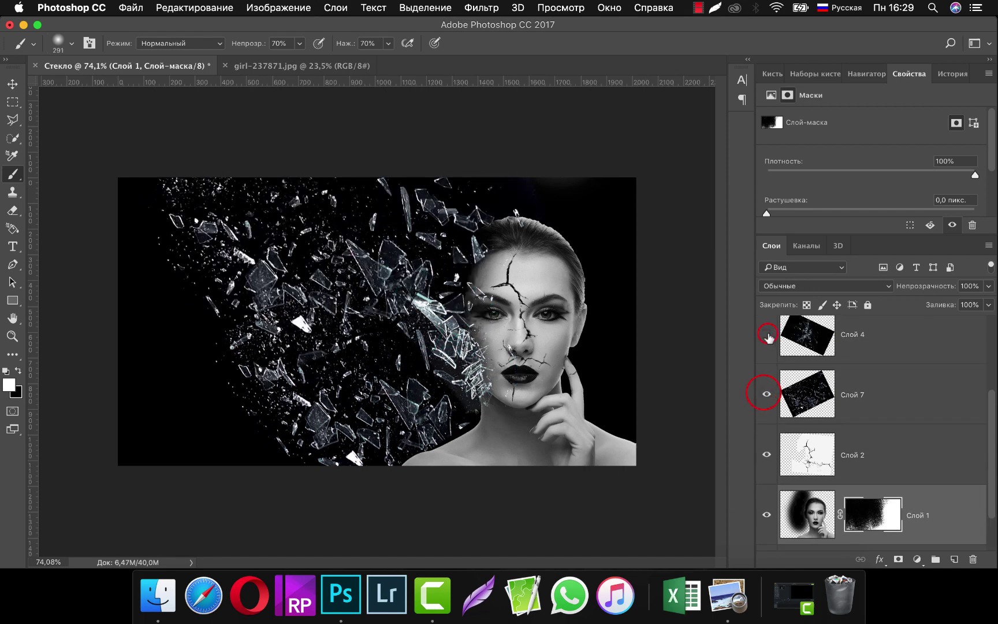
left_click(767, 335)
left_click(766, 337)
left_click(766, 336)
left_click(765, 336)
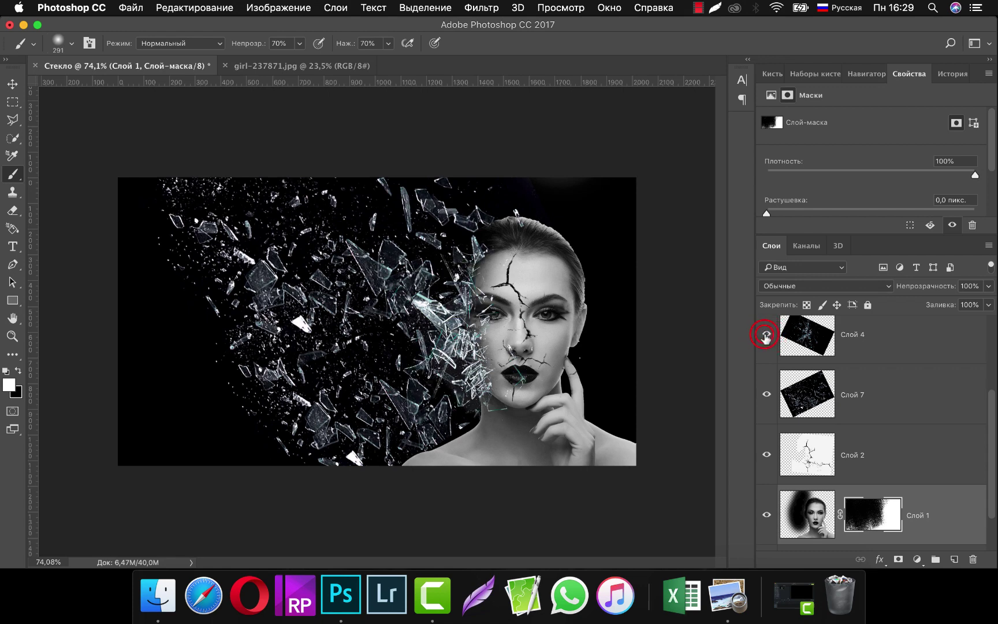
left_click(766, 336)
left_click(765, 336)
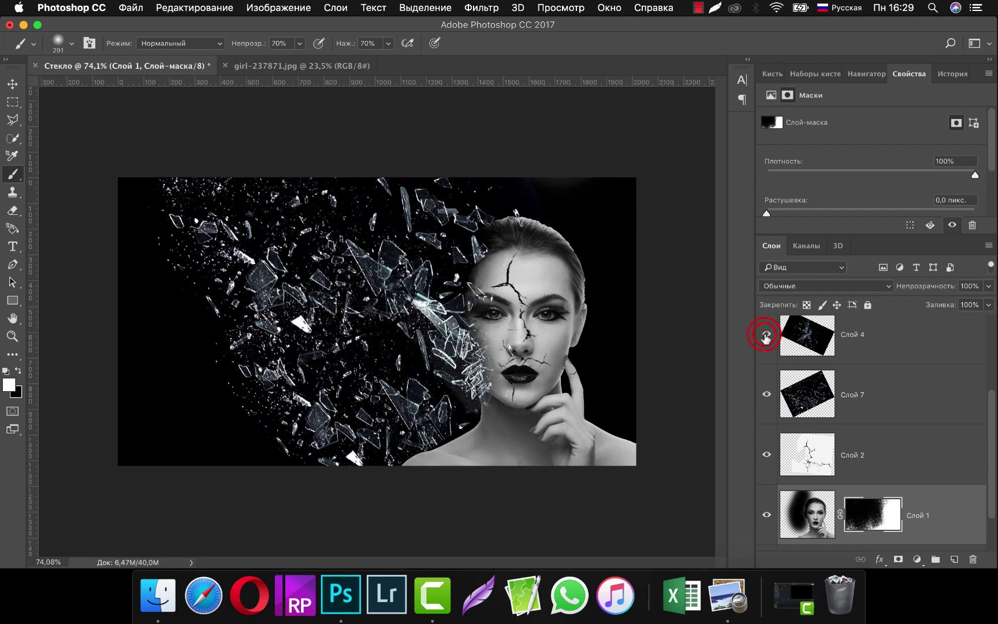
Step: Erase Слой 4's glass shards over the nose, mouth, chin, eye and cheek with the Eraser
left_click(841, 342)
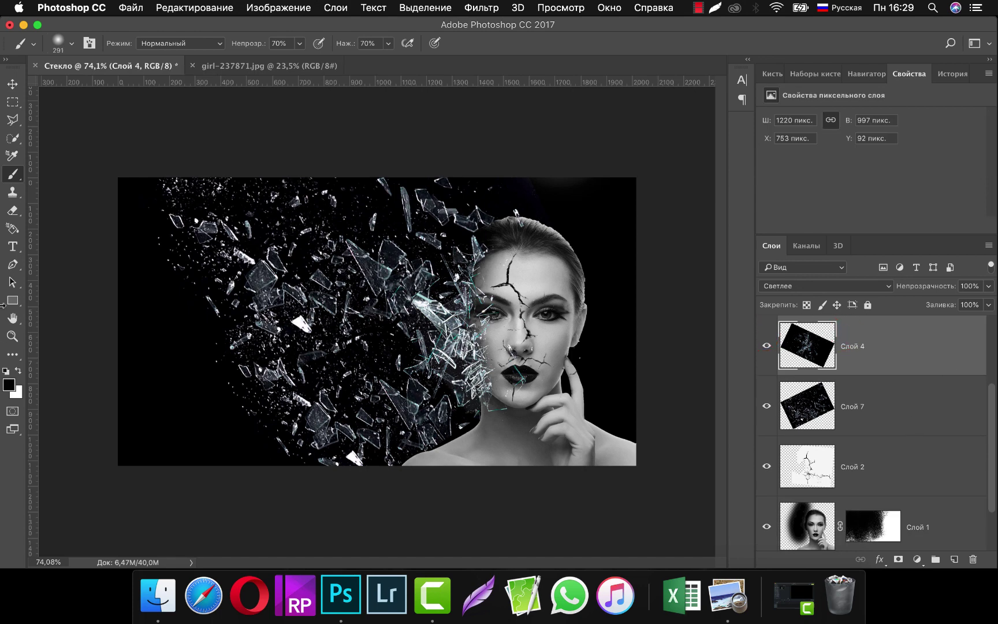
left_click(12, 211)
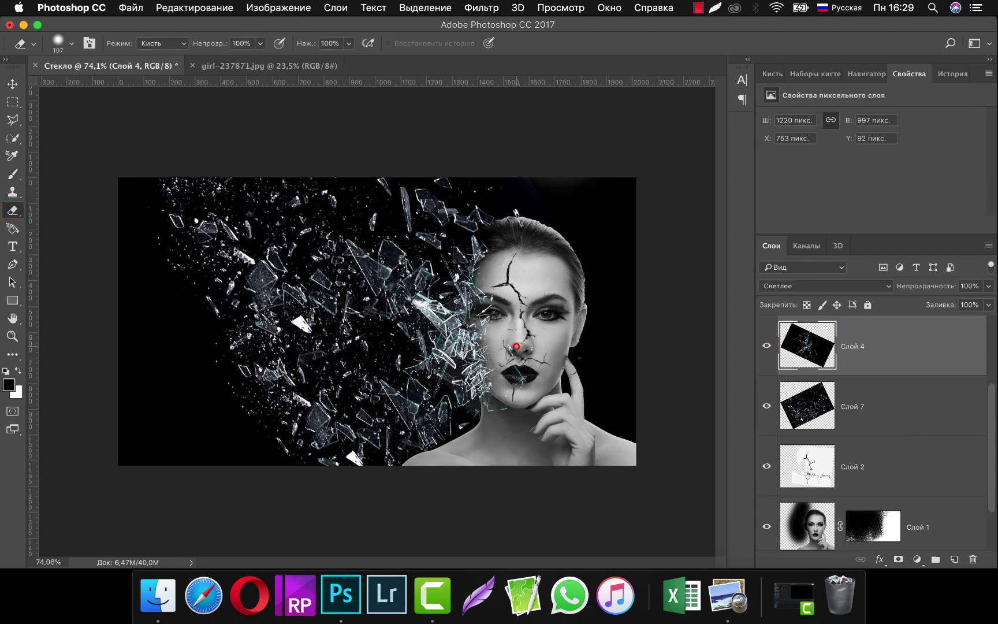
left_click_drag(515, 347, 495, 417)
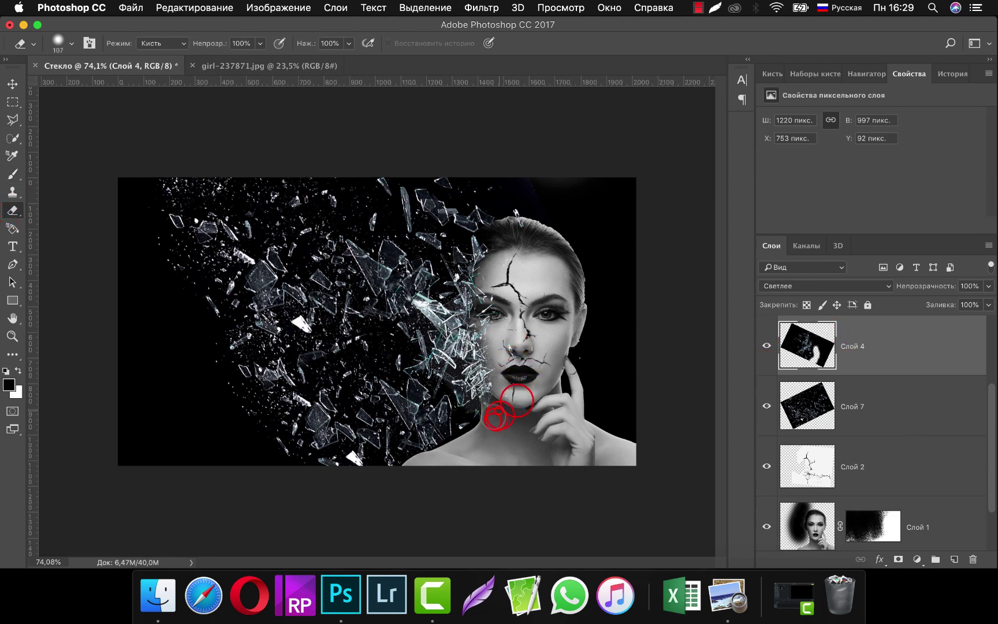
mouse_move(520, 345)
left_mouse_down()
mouse_move(538, 322)
mouse_move(568, 317)
mouse_move(523, 375)
left_mouse_up()
left_click(566, 366)
left_click(520, 279)
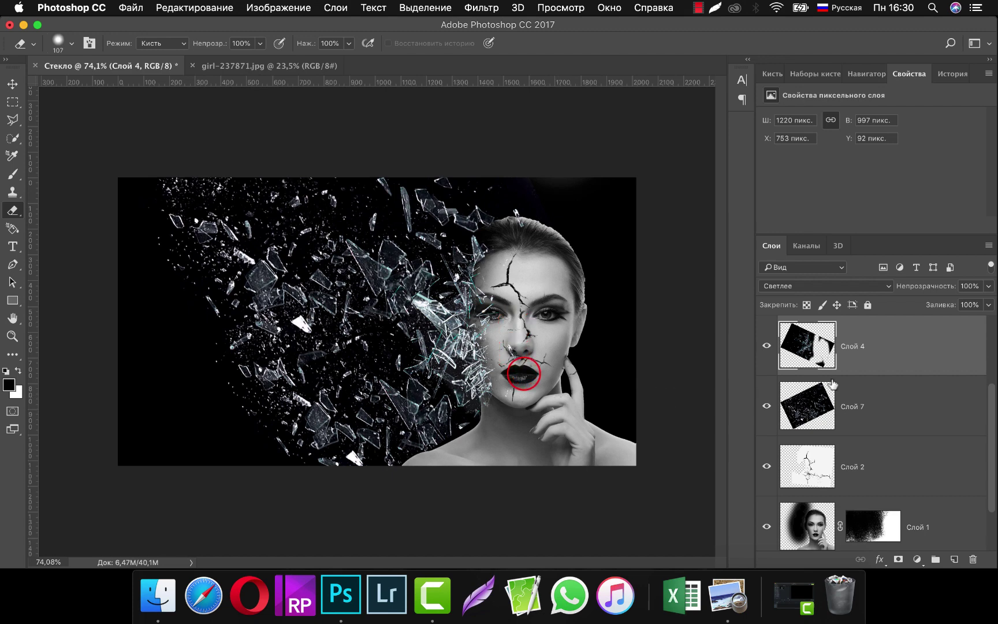
left_click(806, 467)
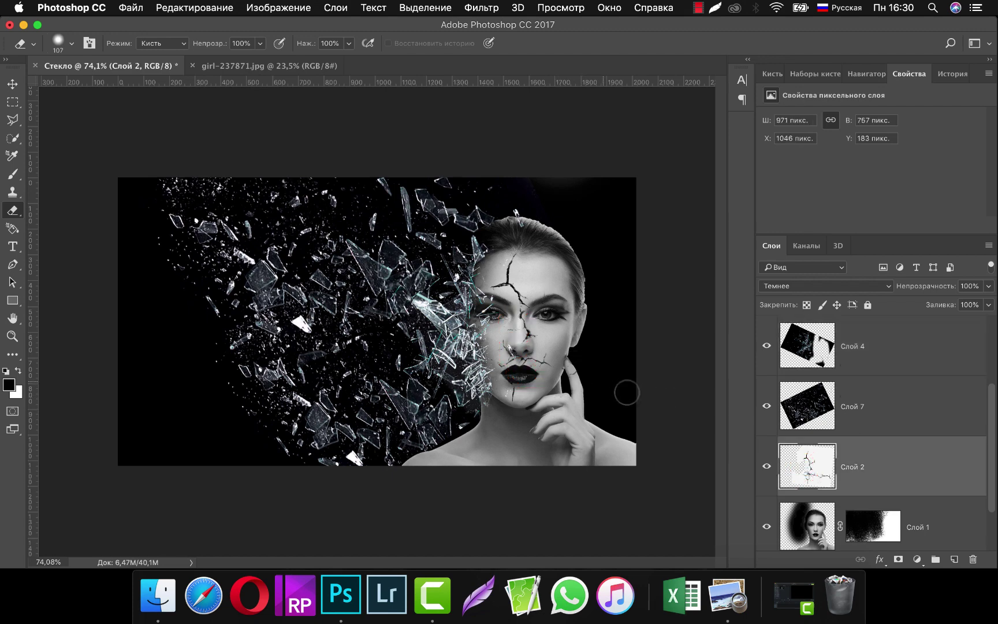
Step: Toggle Слой 2 on and off to compare the face with and without the cracks
left_click(766, 466)
left_click(767, 467)
left_click(767, 467)
mouse_move(567, 362)
left_mouse_down()
mouse_move(576, 383)
mouse_move(558, 410)
left_mouse_up()
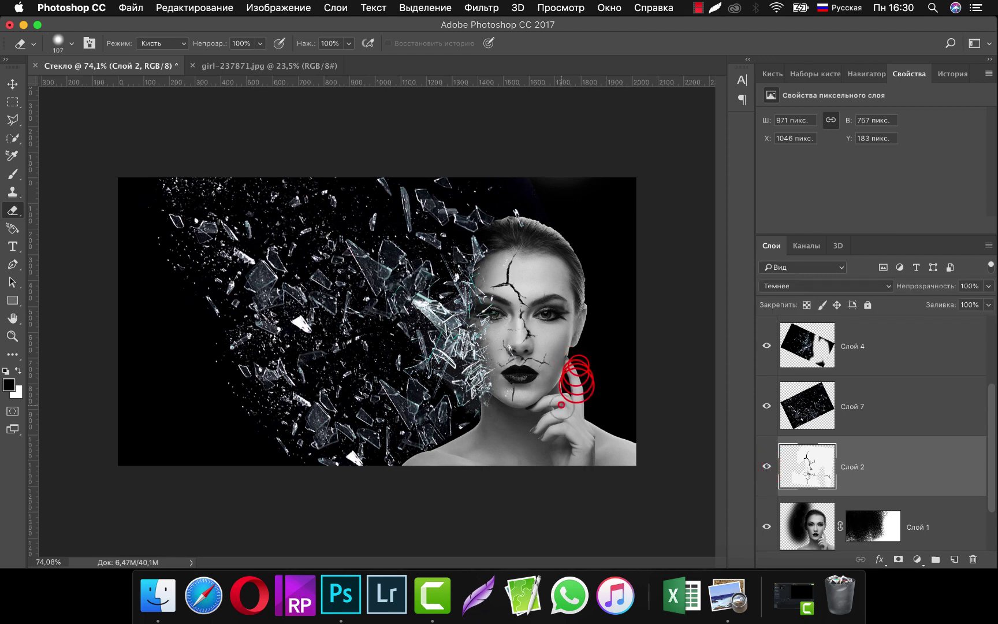
left_click(766, 468)
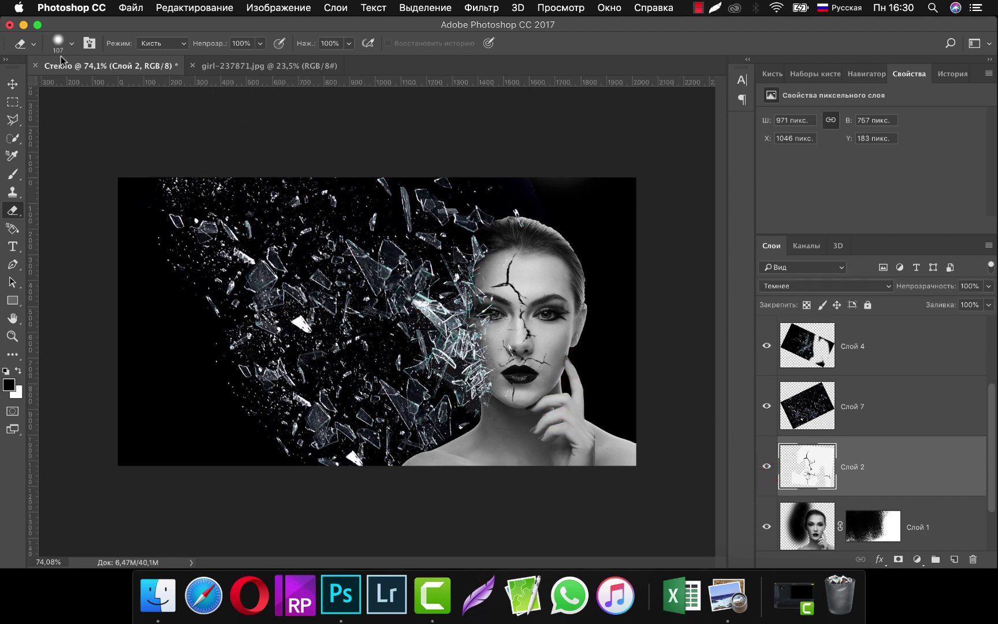
Step: With a 5 px eraser, remove the crack speck above the lips, the cheek tail and an upper-lip spot
left_click(72, 44)
left_click(80, 86)
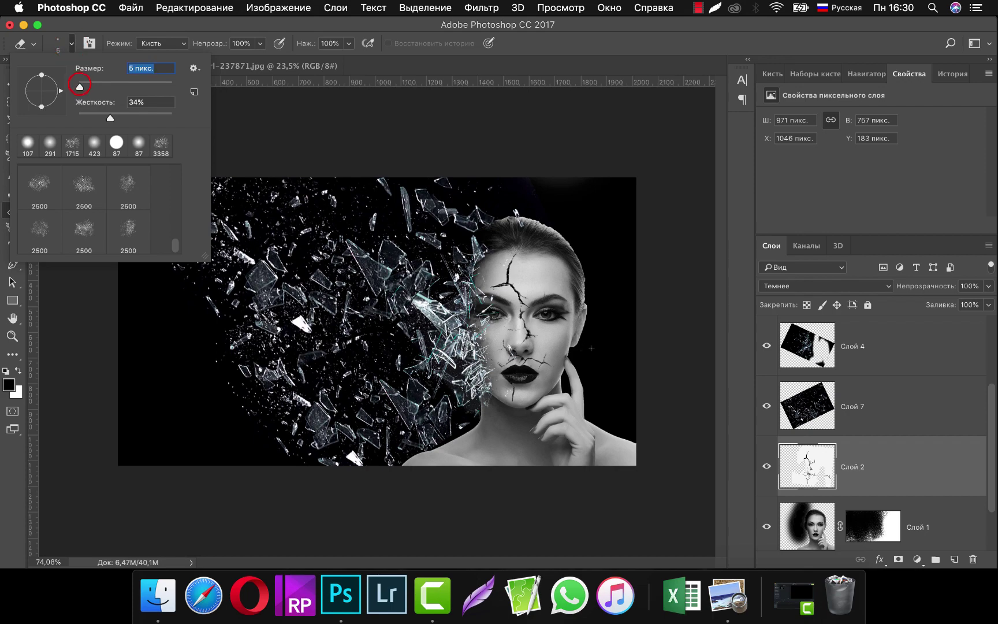
scroll(564, 382, "up", 3)
scroll(564, 382, "up", 3)
scroll(565, 383, "up", 3)
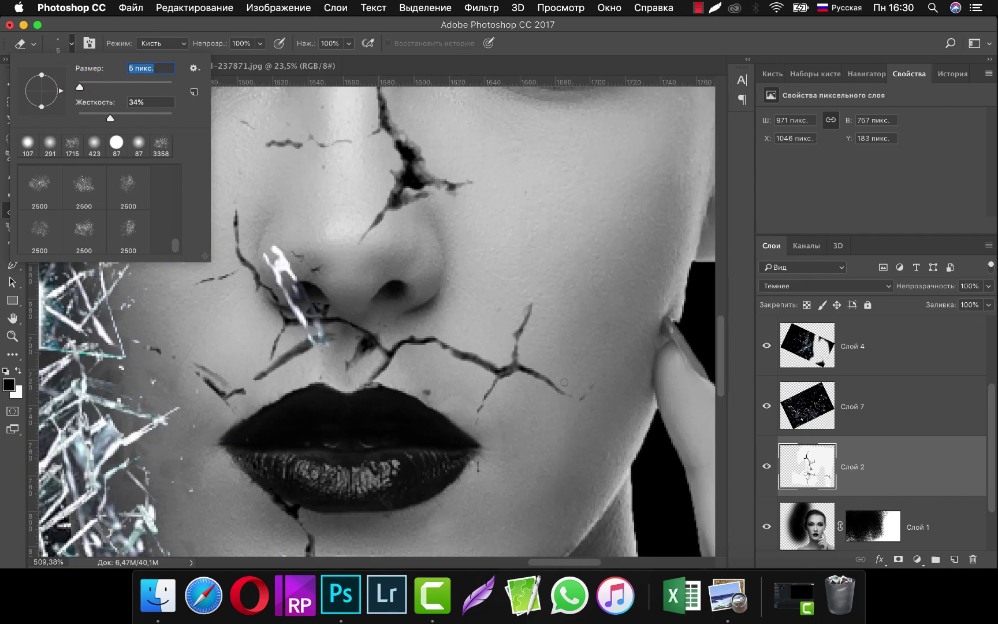
left_click(427, 392)
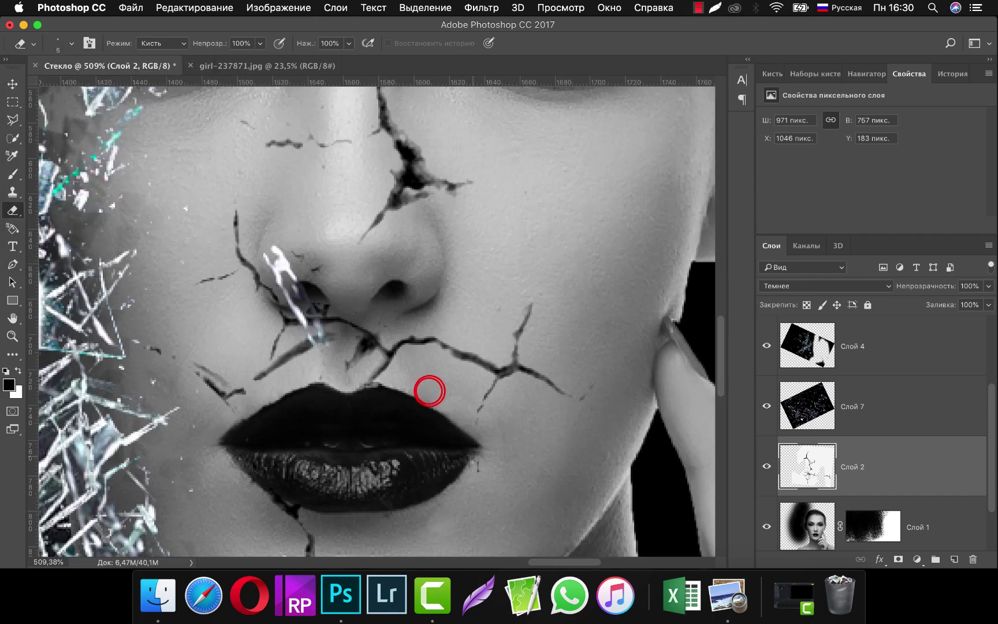
left_click(475, 461)
left_click_drag(596, 379, 586, 382)
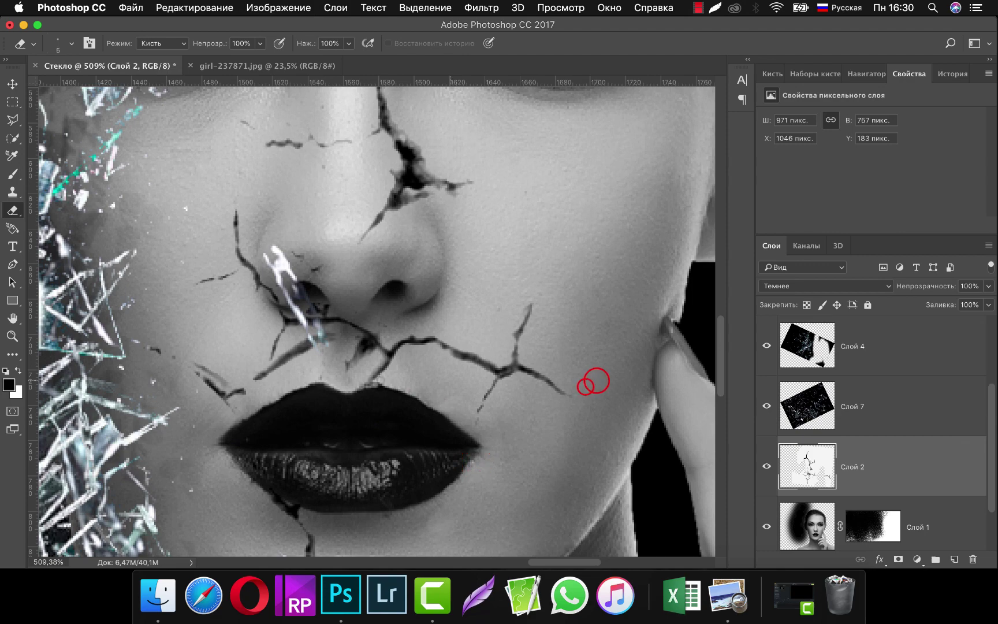
left_click(321, 375)
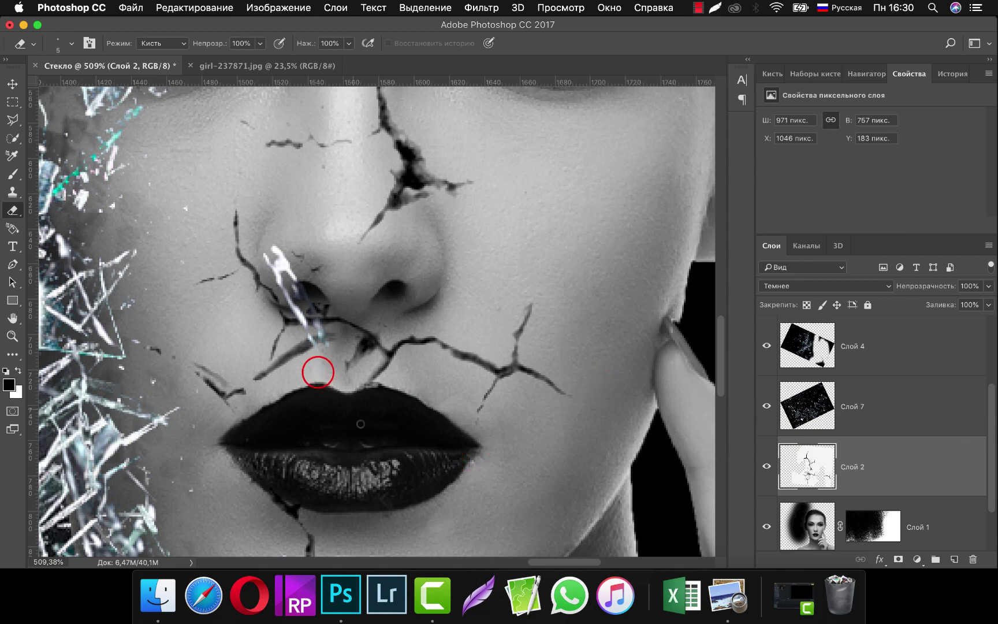
Step: Fit the whole composition in the window and pan around to review the cracks
key("super+0")
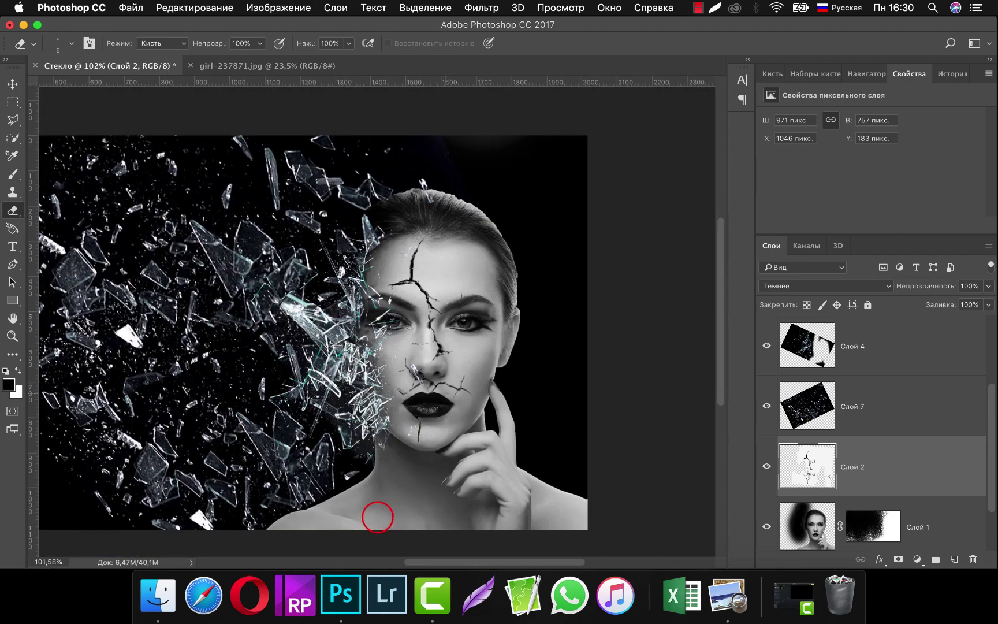
scroll(379, 513, "up", 5)
scroll(420, 560, "up", 1)
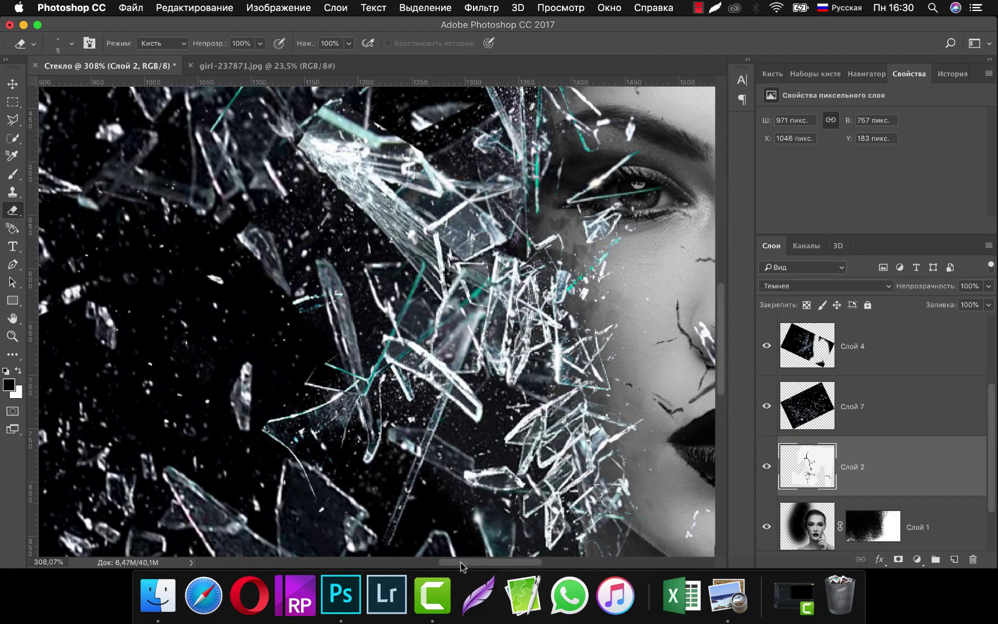
scroll(462, 566, "right", 4)
scroll(462, 563, "right", 4)
scroll(462, 563, "right", 3)
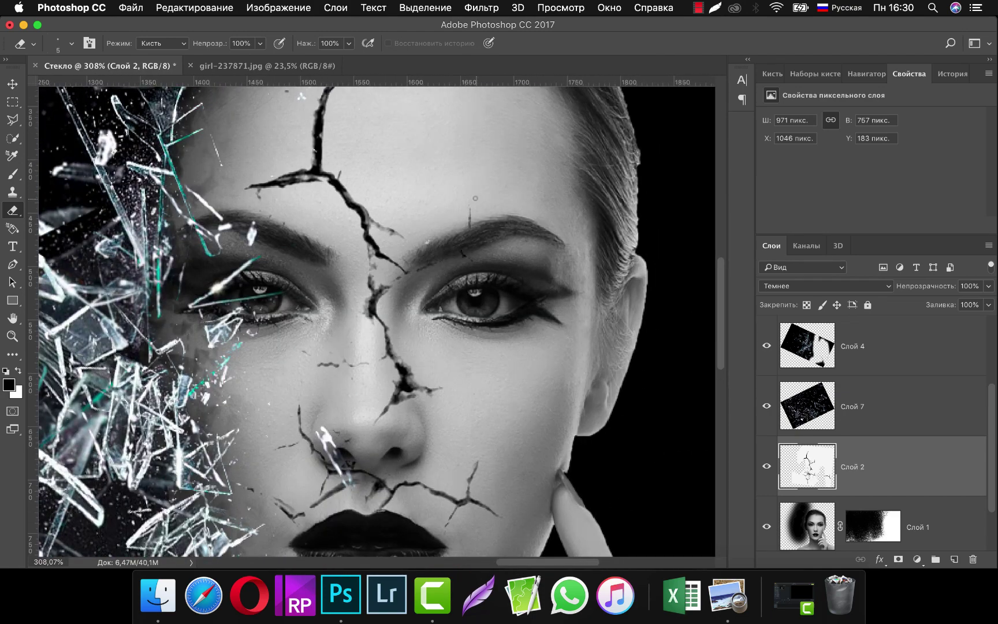
left_click_drag(470, 204, 477, 264)
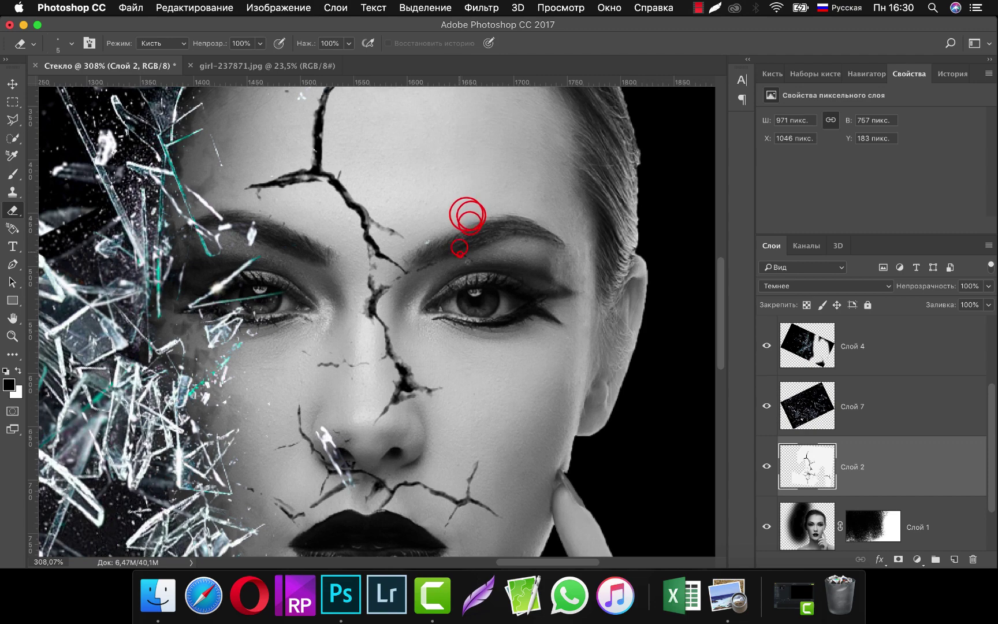
scroll(471, 261, "down", 10)
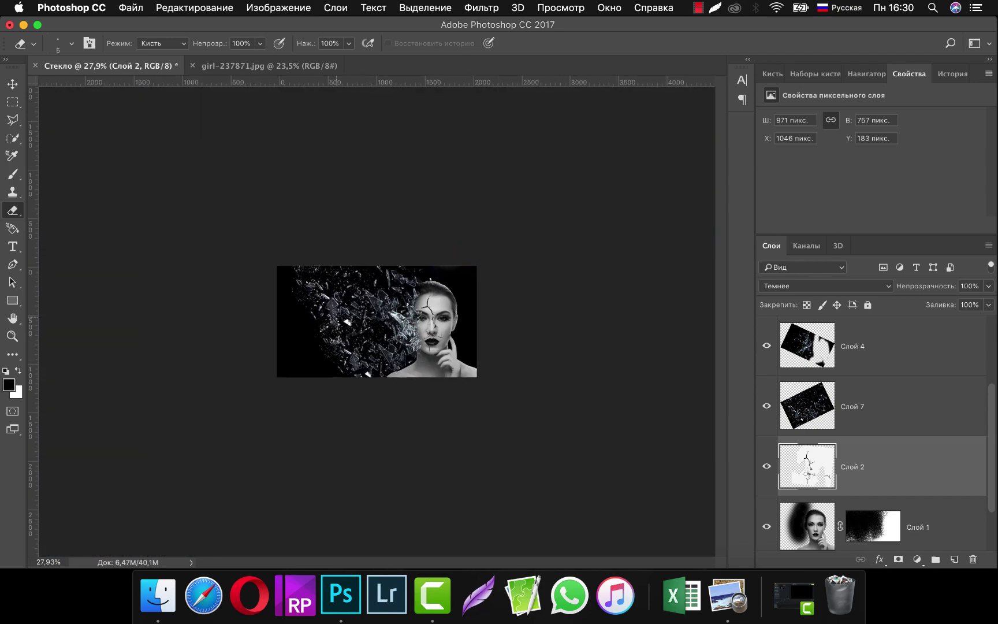
scroll(393, 323, "up", 1)
scroll(392, 324, "up", 1)
scroll(392, 324, "up", 3)
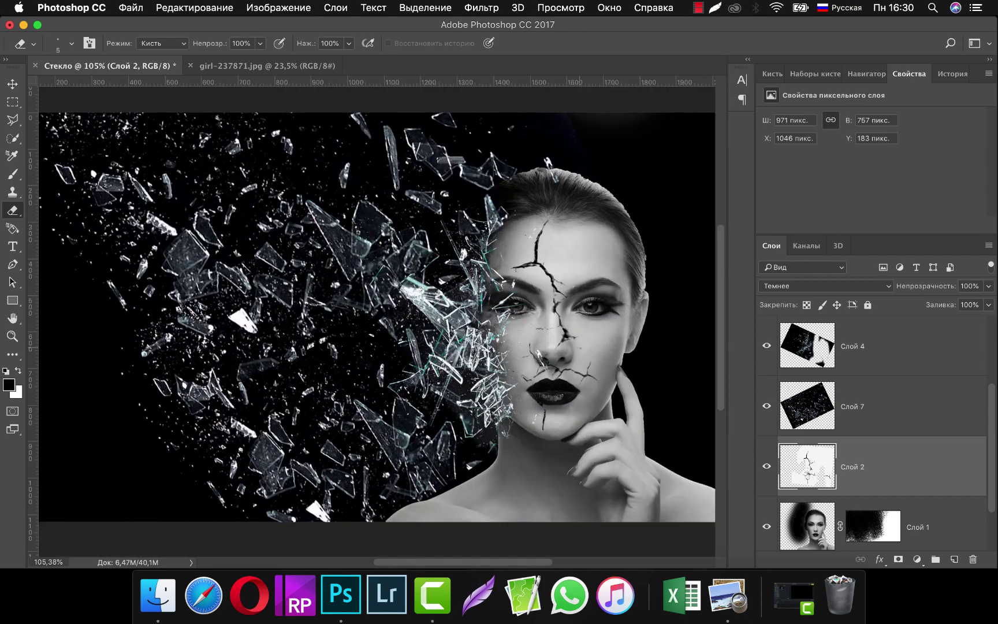
scroll(518, 339, "down", 1)
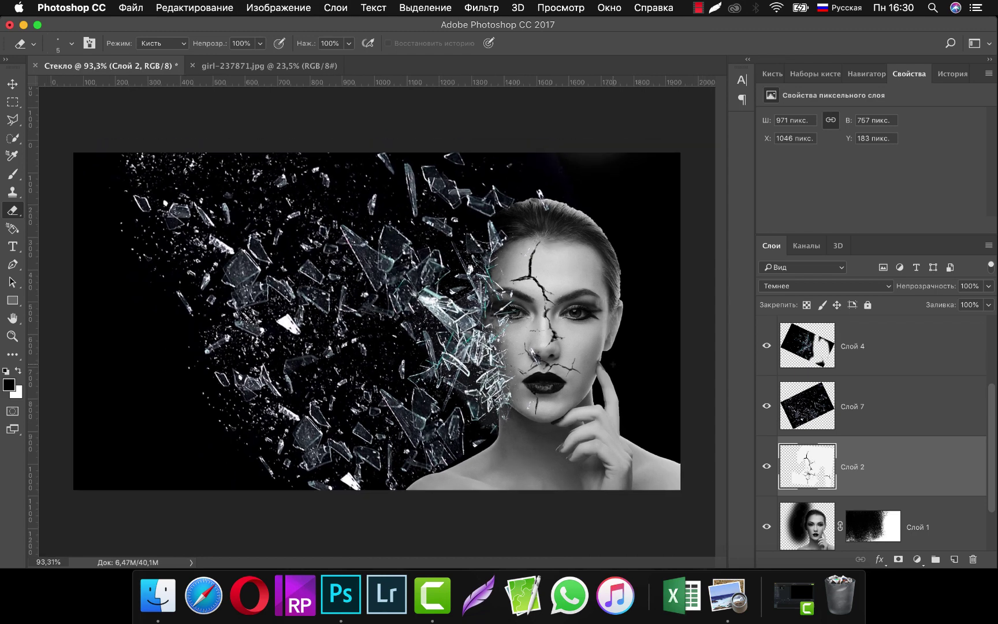
left_click(766, 406)
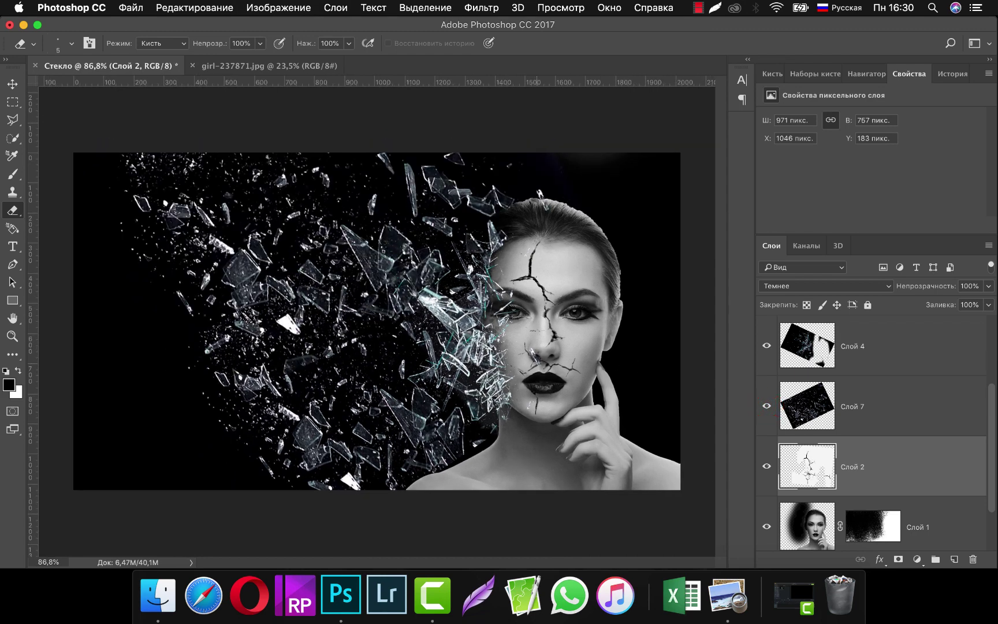
left_click(766, 346)
scroll(771, 369, "up", 1)
scroll(774, 371, "up", 1)
left_click(767, 346)
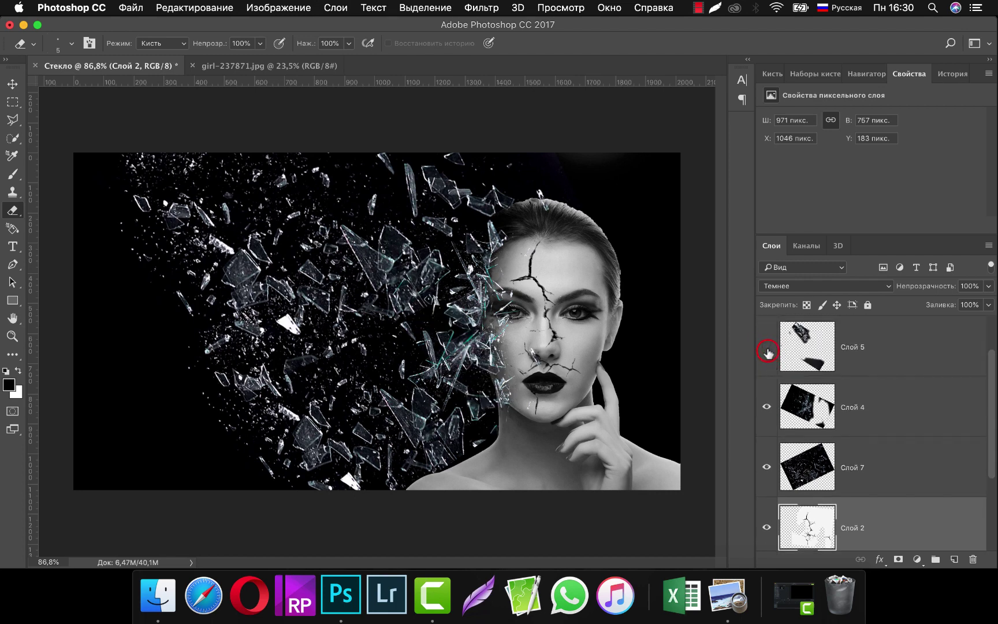
scroll(768, 352, "up", 1)
scroll(768, 352, "up", 1)
left_click(767, 347)
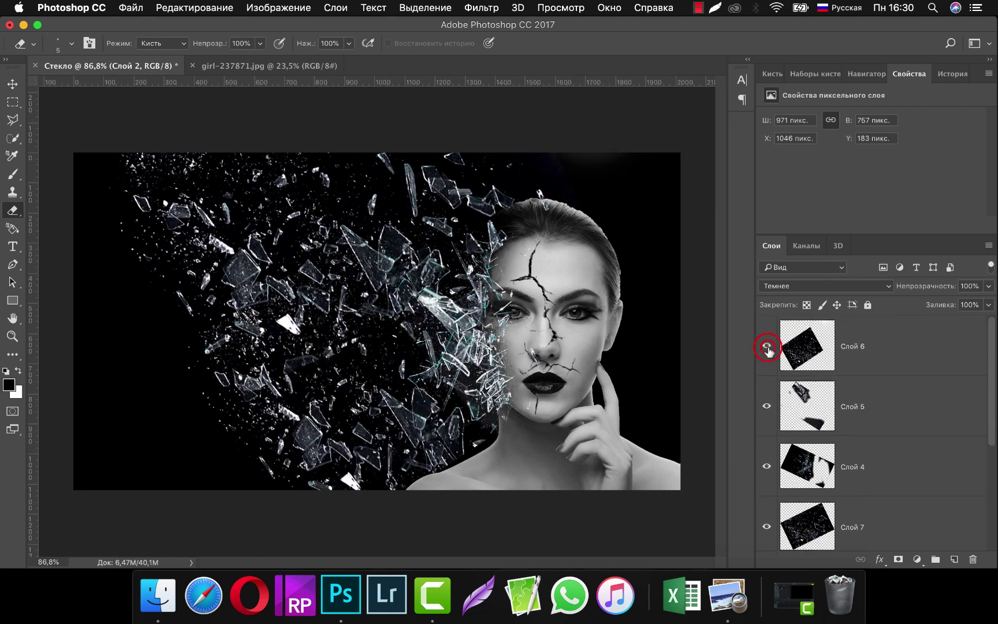
left_click(833, 345)
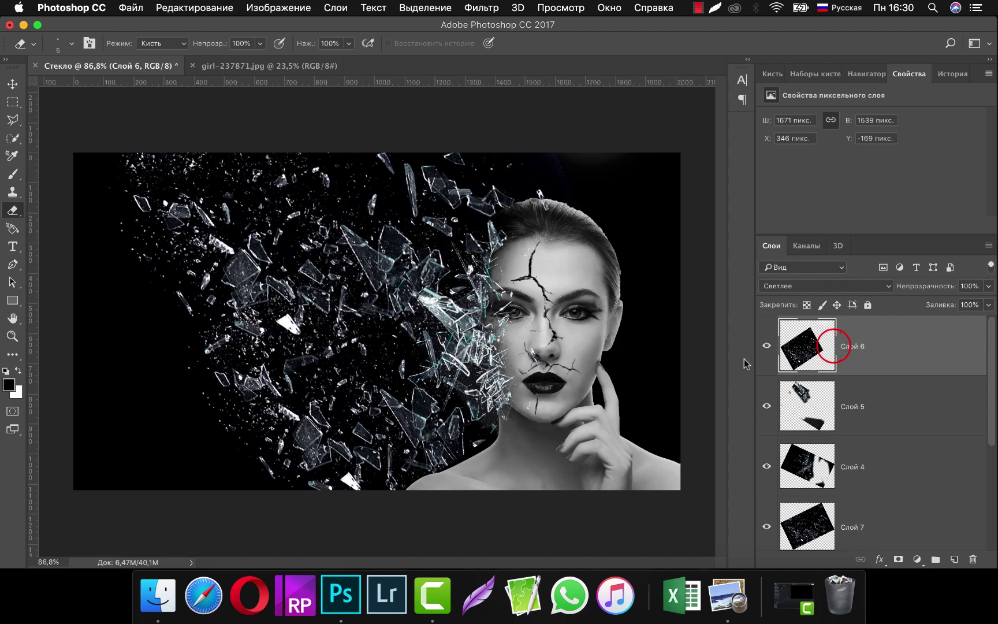
left_click(767, 347)
Step: Enlarge the eraser to 46 px and erase glass bits over the lips and beside the eye
left_click(68, 44)
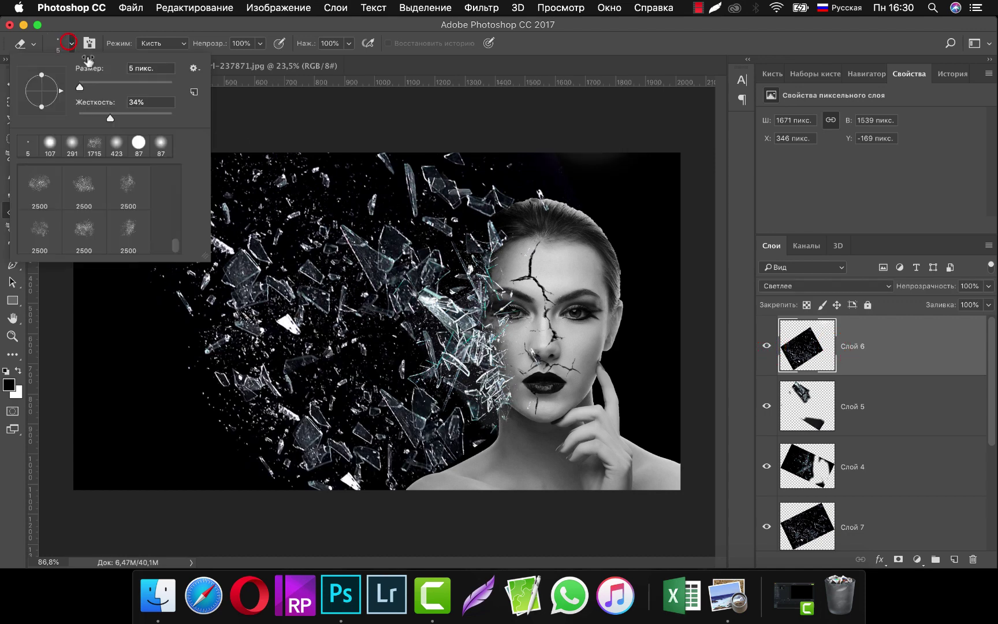
left_click_drag(87, 84, 98, 84)
left_click(523, 338)
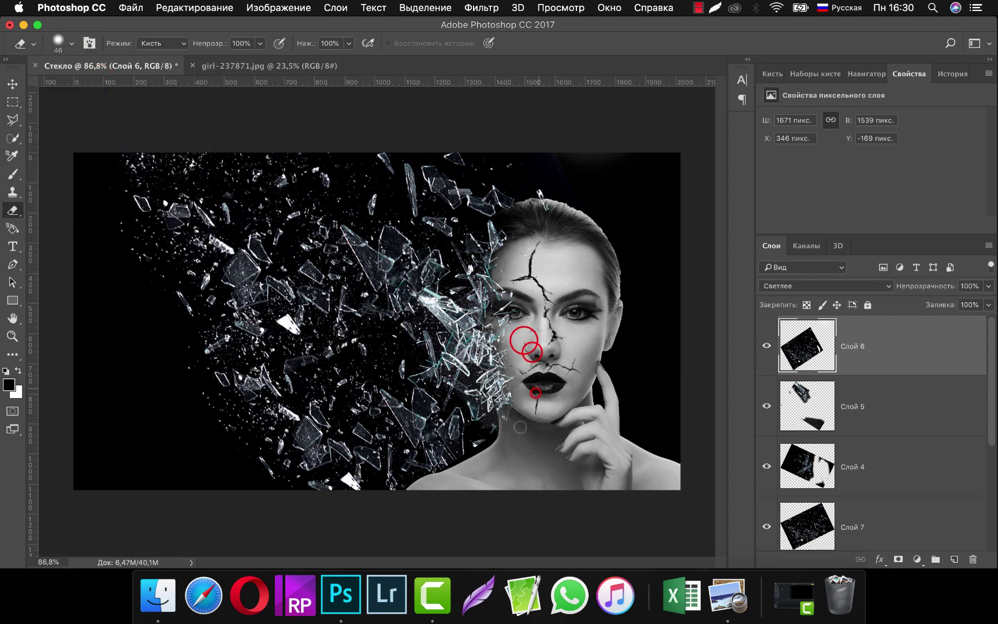
left_click(532, 395)
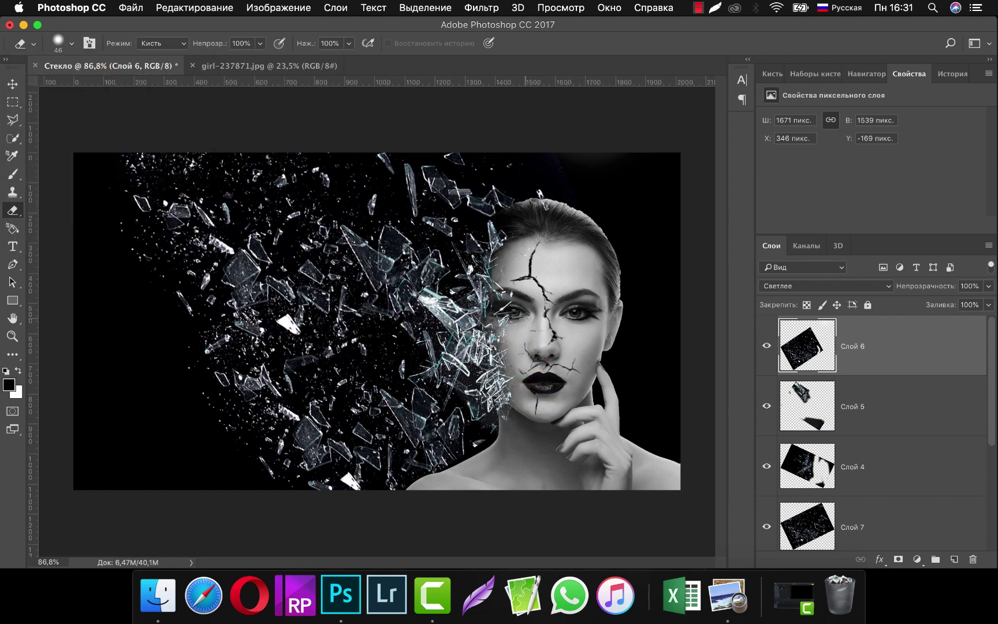
left_click(557, 280)
scroll(377, 323, "up", 2)
scroll(377, 324, "down", 3)
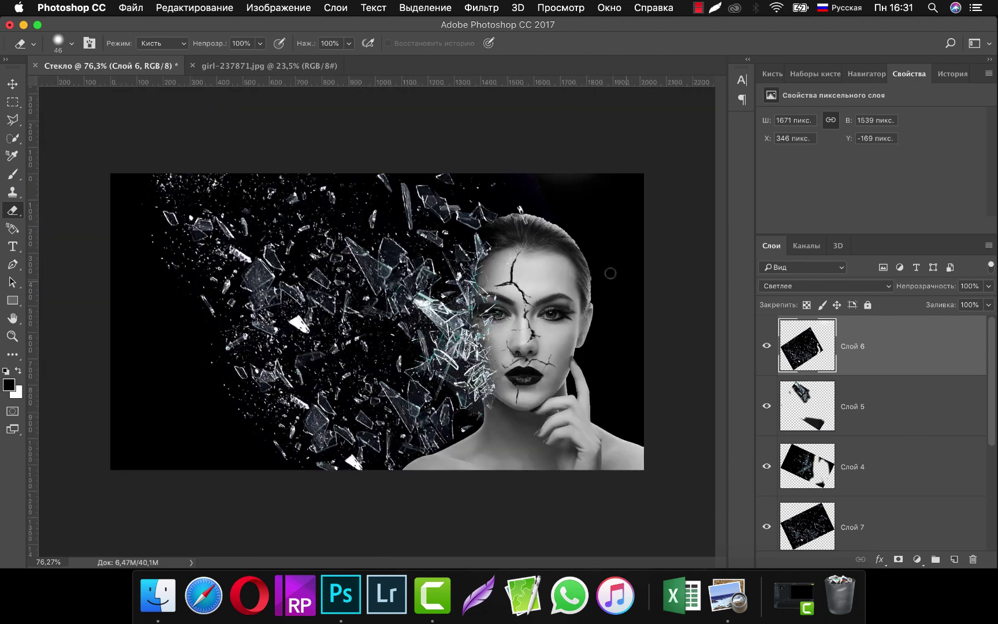
Step: Toggle Слой 6, Слой 5 and Слой 4 visibility to compare their shards
left_click(509, 254)
left_click(767, 347)
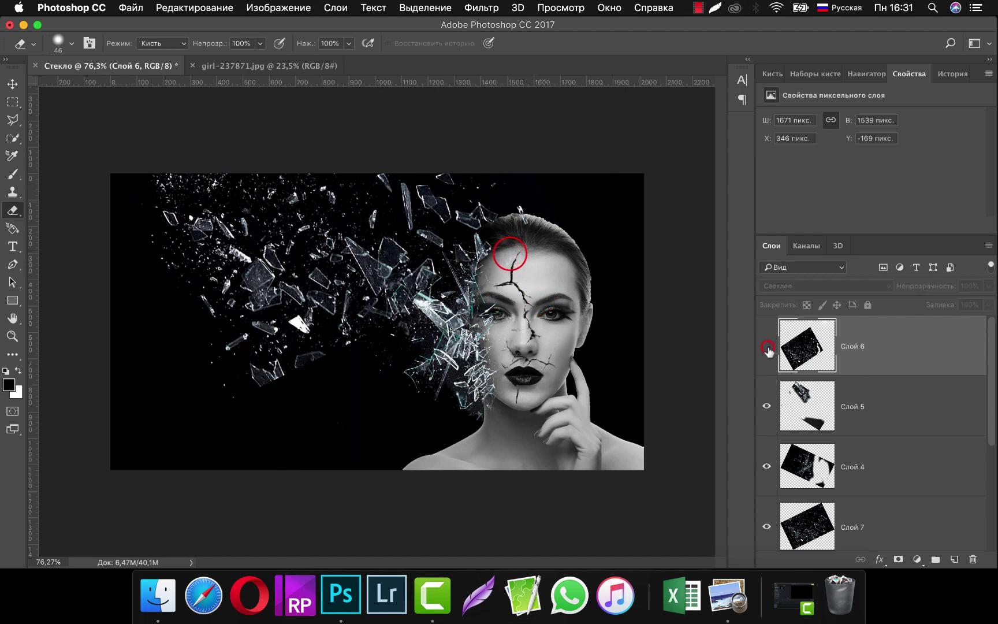
left_click(767, 406)
left_click(766, 466)
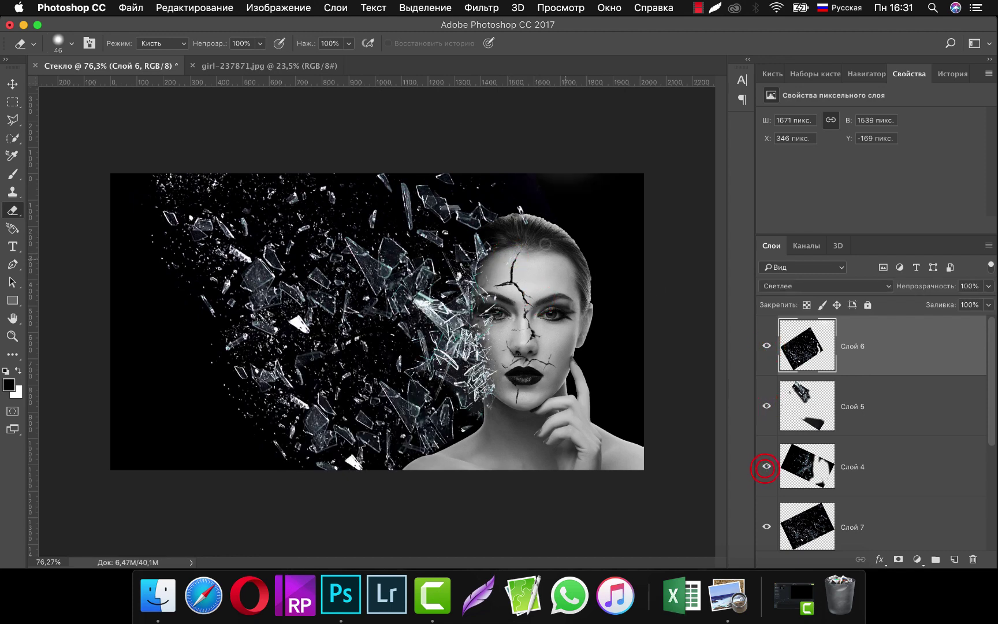
scroll(805, 463, "down", 2)
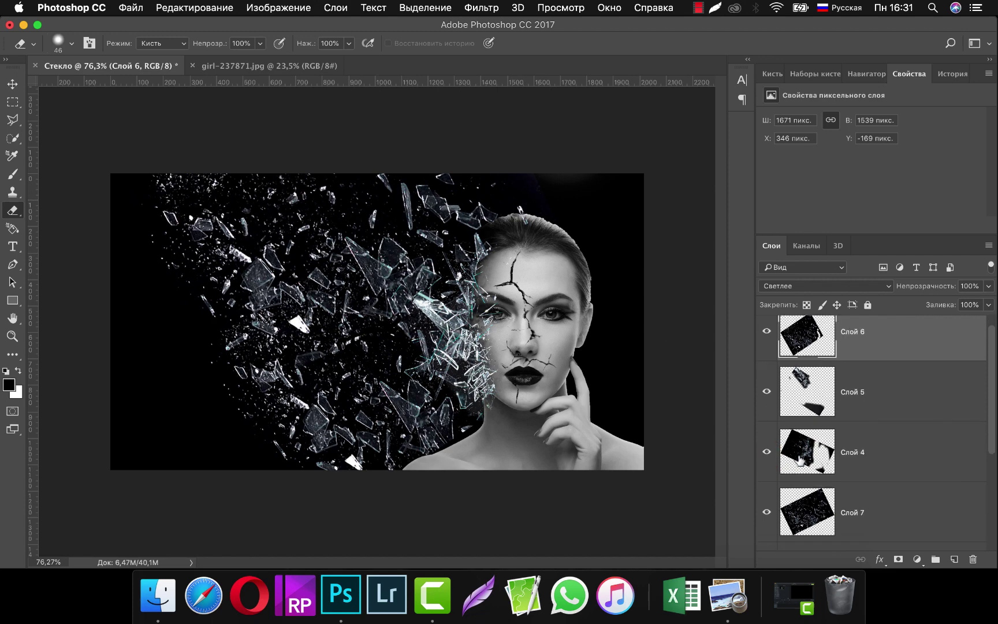
Step: Show Слой 7 again, select it and erase its glass from the top of the head
left_click(766, 495)
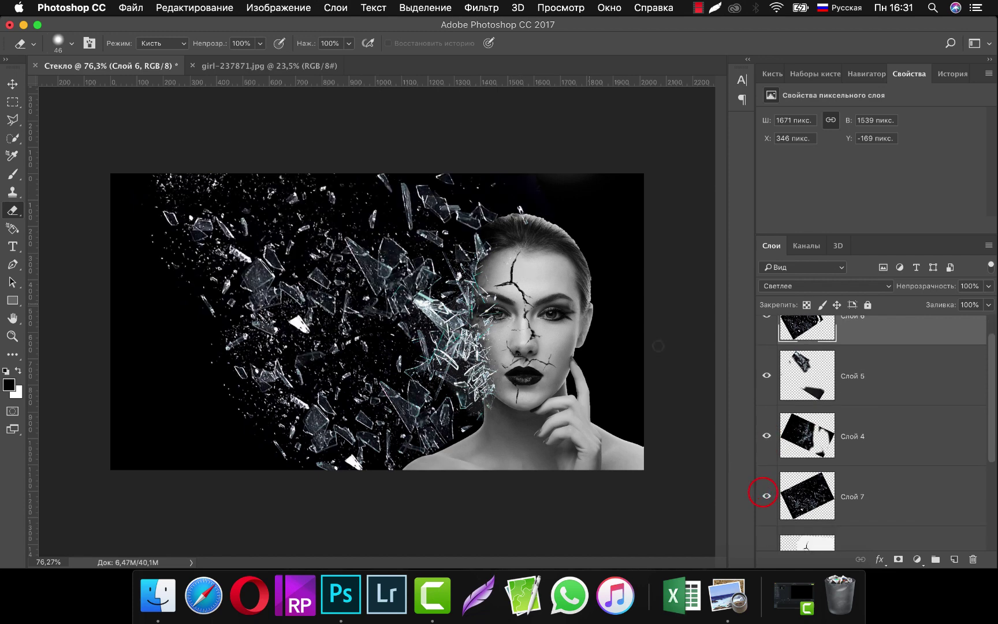
left_click(902, 495)
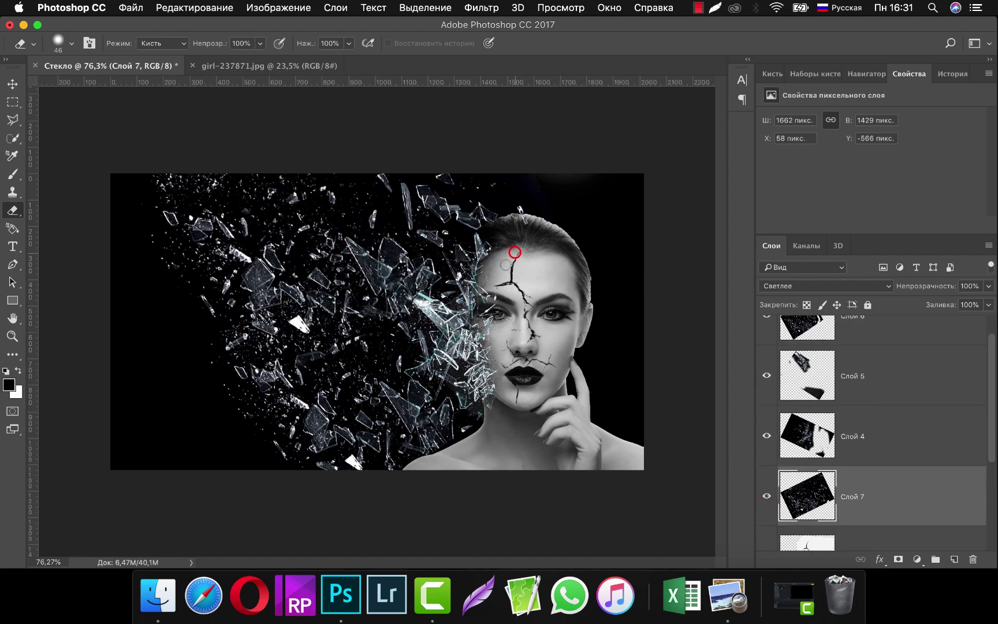
mouse_move(514, 252)
left_mouse_down()
mouse_move(521, 210)
mouse_move(529, 243)
left_mouse_up()
scroll(933, 421, "up", 2)
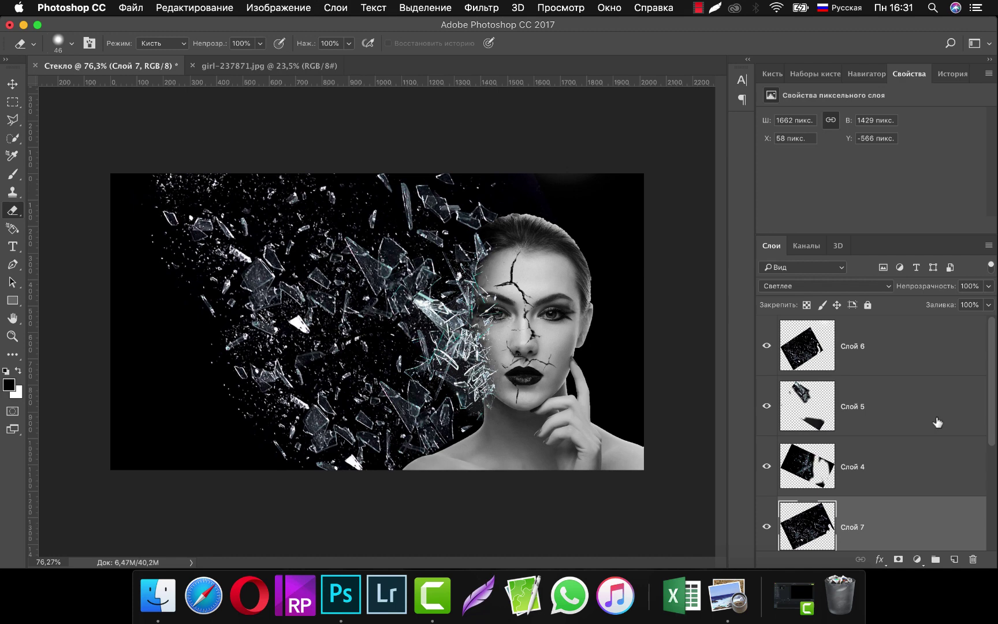
scroll(940, 476, "down", 3)
scroll(940, 475, "down", 4)
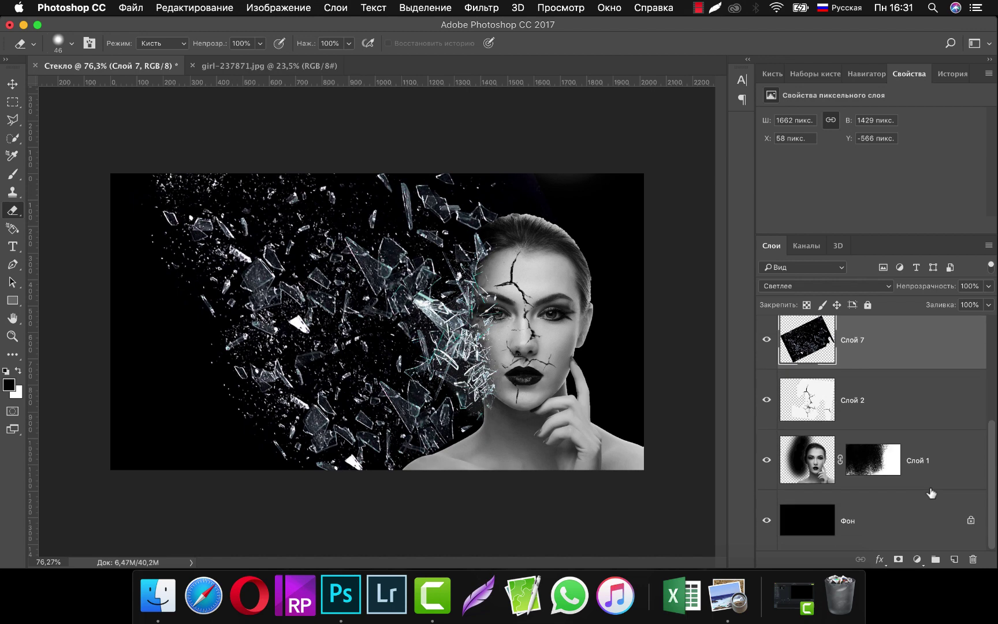
scroll(929, 497, "up", 3)
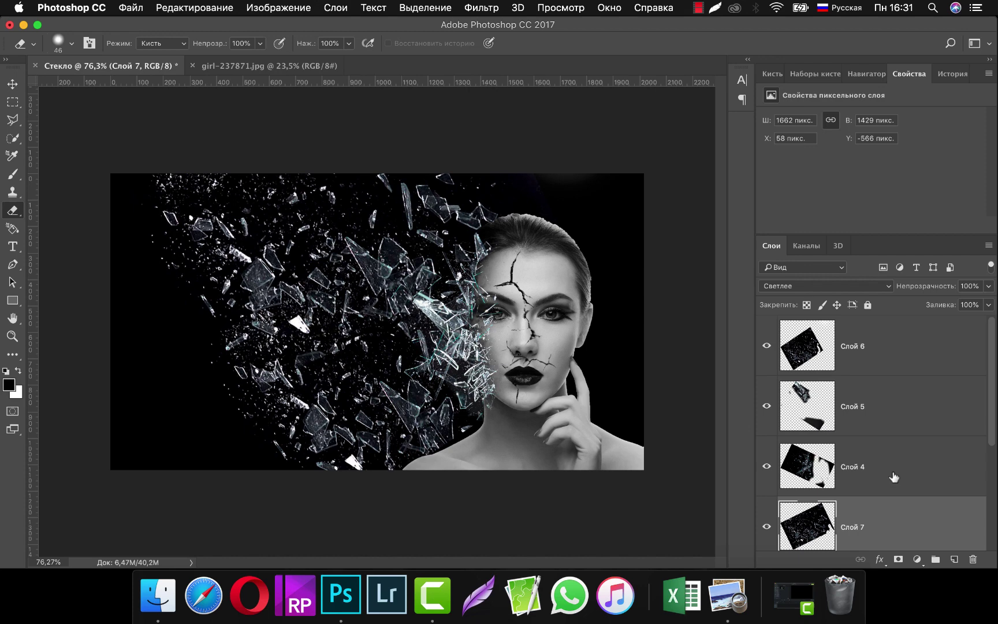
Step: Select top layer Слой 6 and stamp all visible layers into new Слой 8 (Ctrl+Alt+Shift+E)
left_click(921, 350)
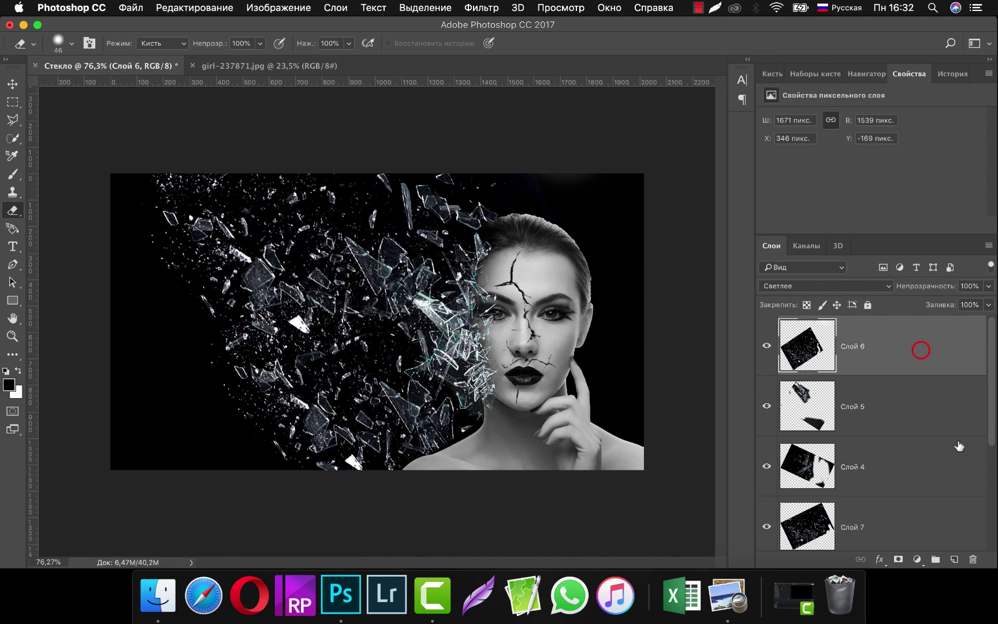
left_click(919, 351)
key("ctrl+alt+shift+e")
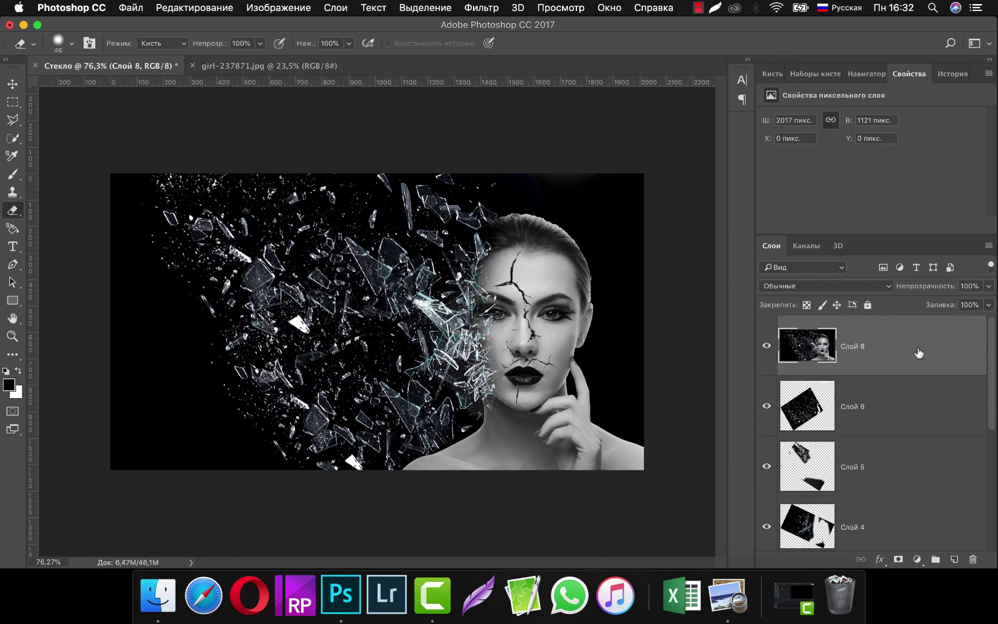
scroll(893, 467, "down", 3)
scroll(895, 485, "down", 3)
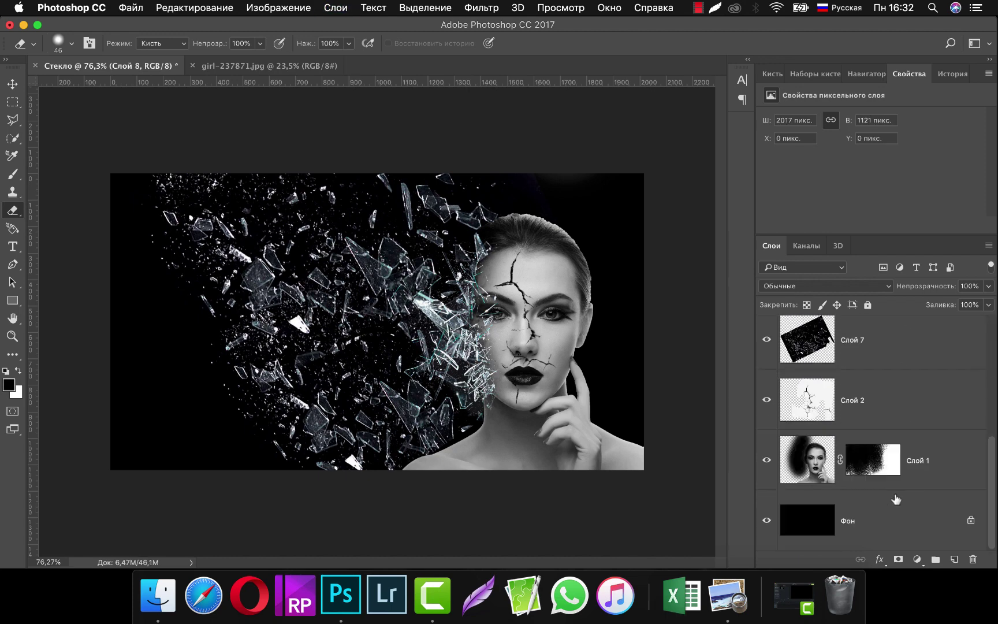
scroll(897, 499, "up", 1)
scroll(897, 499, "up", 1)
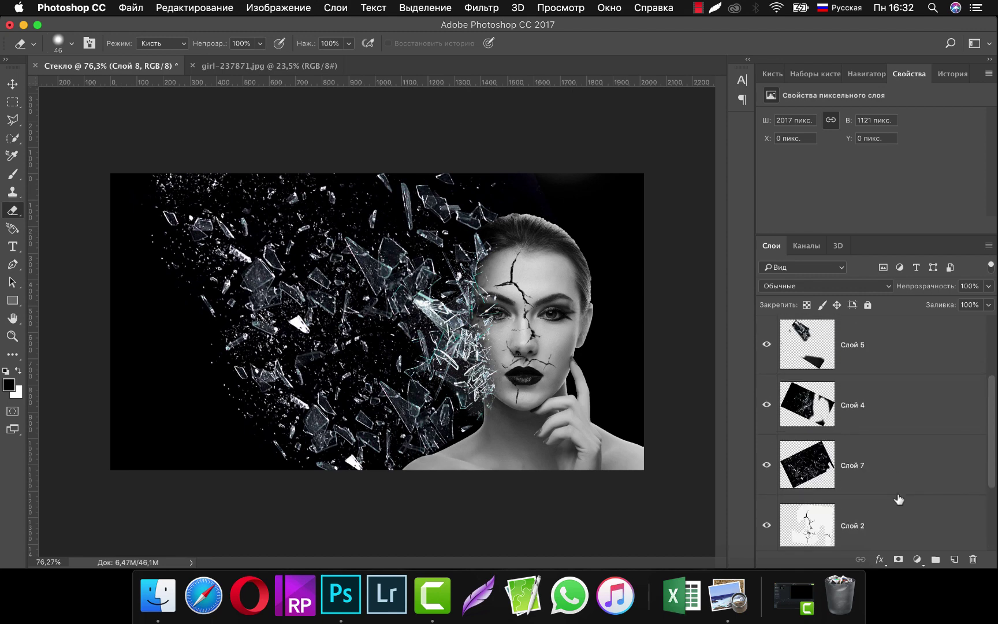
scroll(899, 497, "up", 1)
scroll(880, 474, "up", 1)
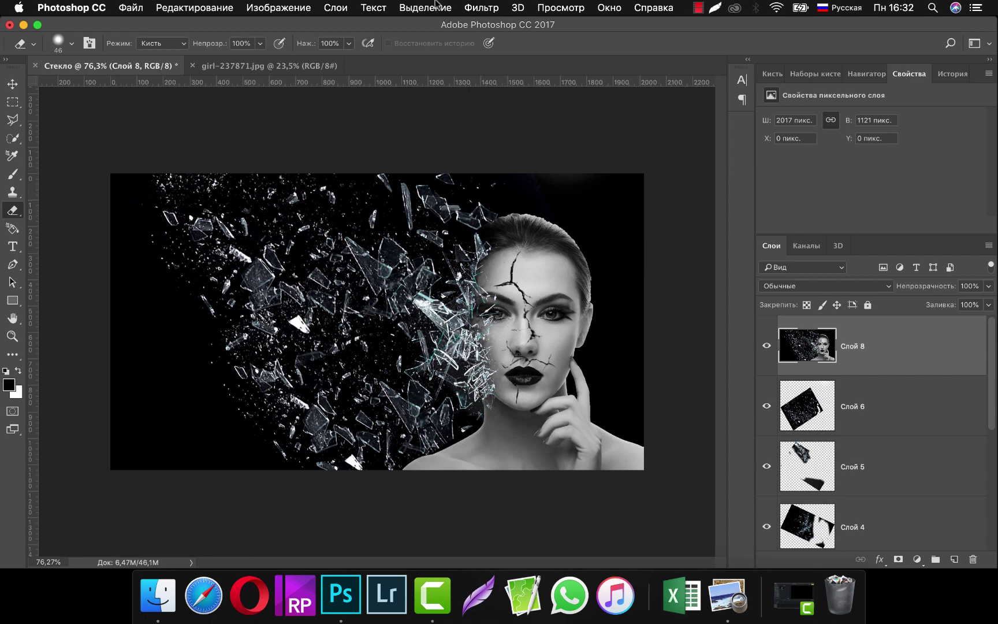
Step: Apply the Camera Raw Filter to Слой 8 with Temperature +15, Tint +10 and Contrast +3
left_click(488, 9)
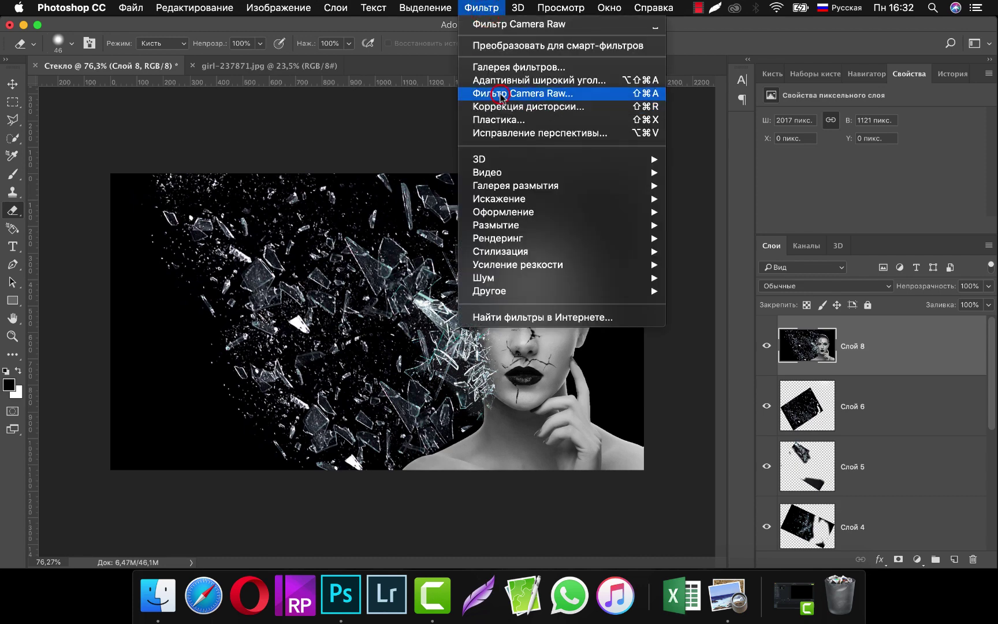
left_click(547, 94)
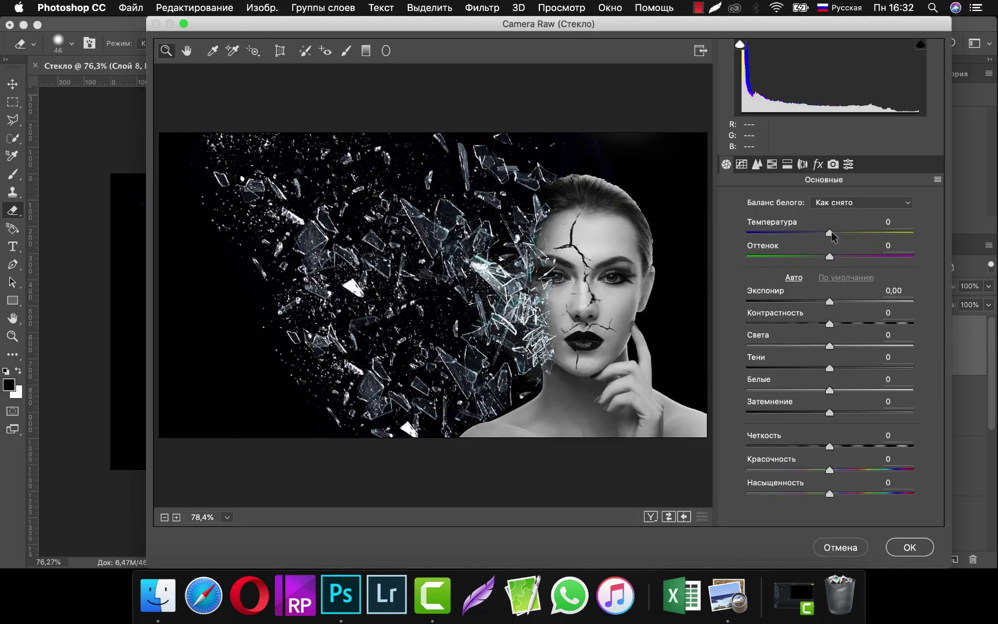
left_click_drag(830, 234, 838, 236)
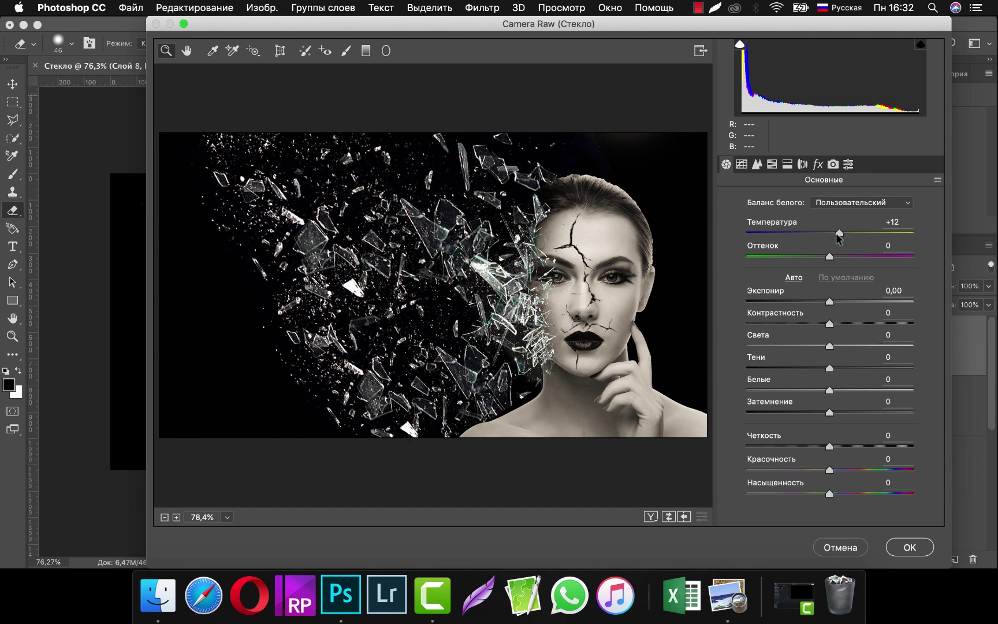
left_click_drag(837, 233, 839, 232)
left_click(830, 257)
left_click_drag(831, 258, 839, 261)
left_click(836, 321)
mouse_move(829, 301)
left_mouse_down()
mouse_move(846, 324)
mouse_move(813, 324)
mouse_move(832, 324)
left_mouse_up()
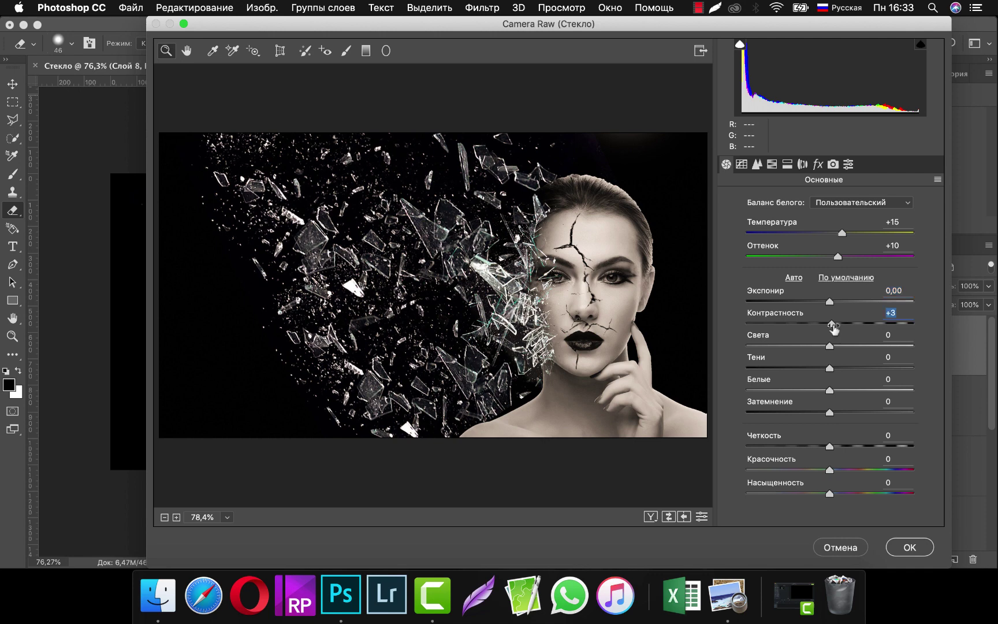
Step: Set Camera Raw Highlights -10, Shadows -20, Whites 0, Blacks -15, Clarity +15 and Vibrance +20
mouse_move(829, 347)
left_mouse_down()
mouse_move(819, 349)
mouse_move(843, 371)
mouse_move(815, 369)
left_mouse_up()
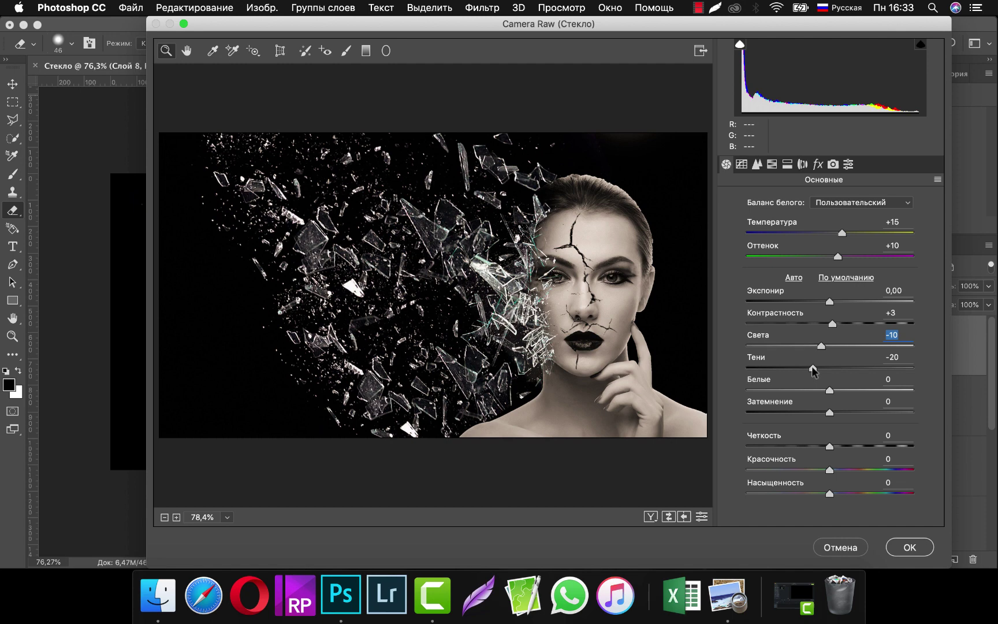
left_click_drag(813, 371, 812, 369)
mouse_move(830, 390)
left_mouse_down()
mouse_move(857, 391)
mouse_move(789, 390)
mouse_move(813, 396)
left_mouse_up()
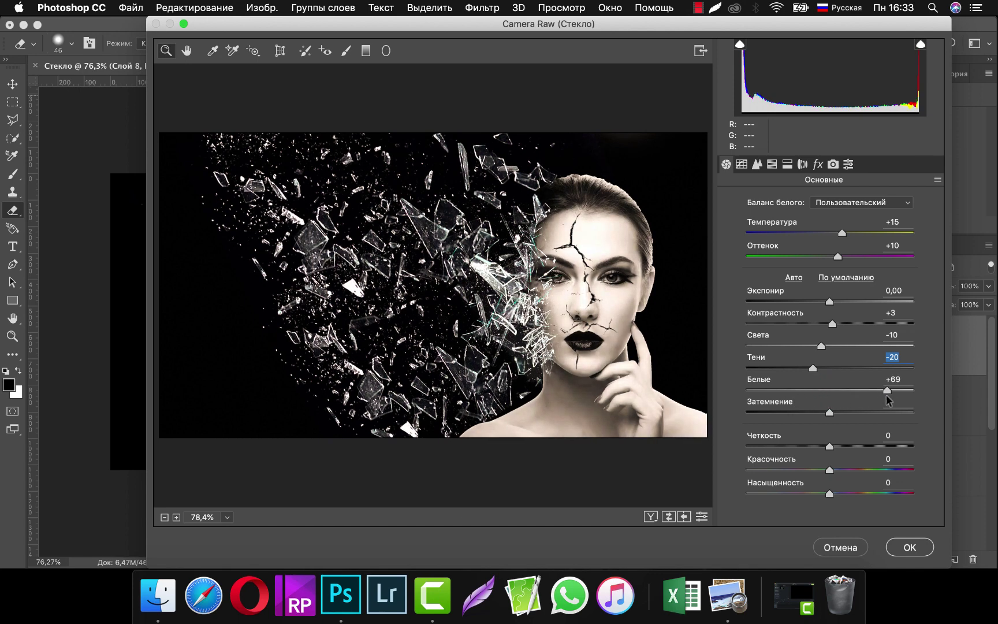
double_click(814, 393)
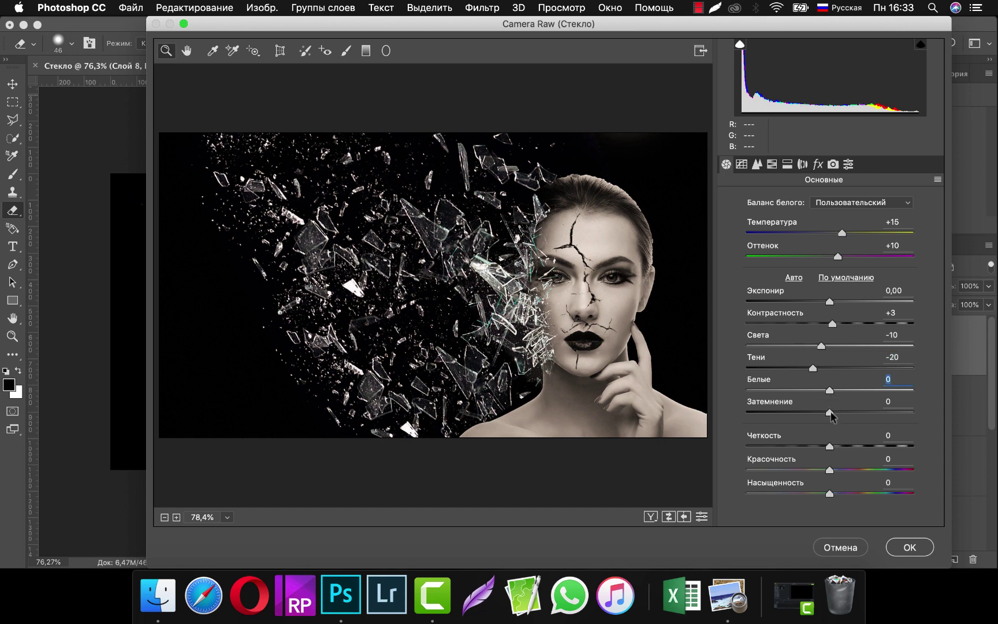
mouse_move(831, 412)
left_mouse_down()
mouse_move(855, 413)
mouse_move(817, 412)
left_mouse_up()
left_click(818, 413)
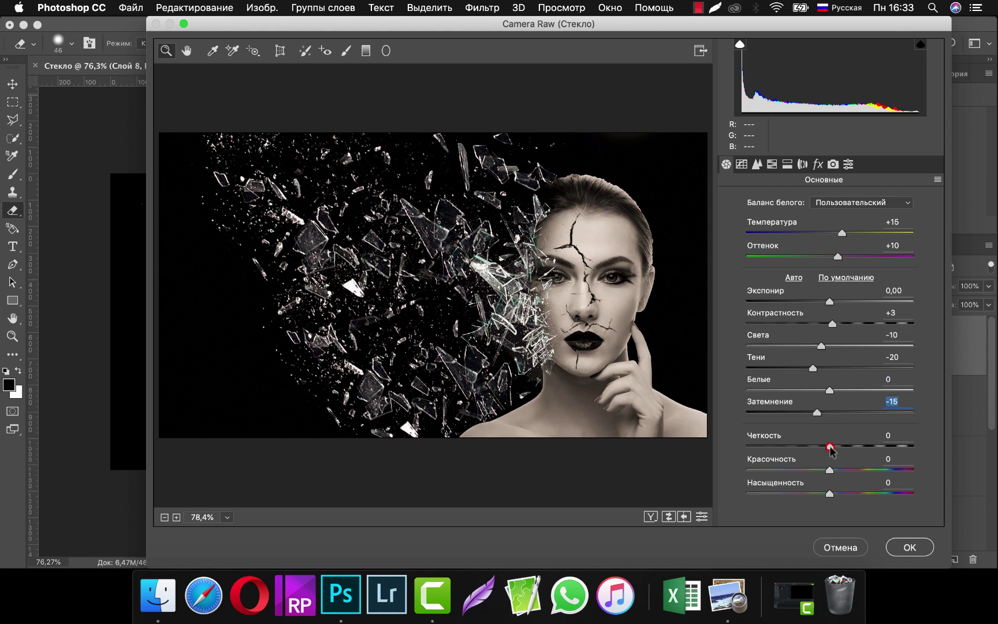
mouse_move(830, 445)
left_mouse_down()
mouse_move(854, 447)
mouse_move(842, 471)
mouse_move(853, 475)
left_mouse_up()
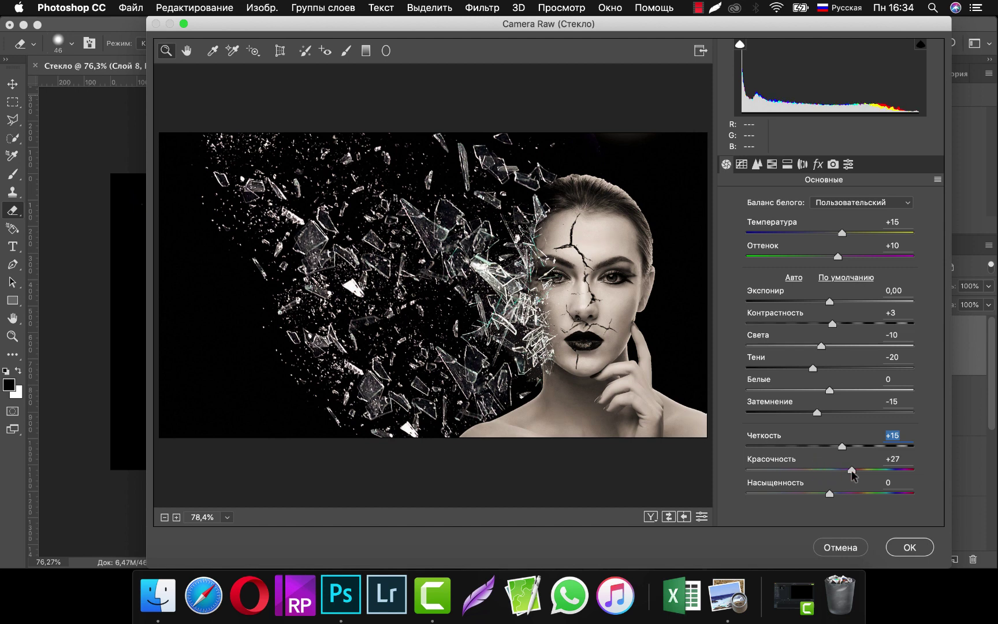
mouse_move(852, 475)
left_mouse_down()
mouse_move(834, 497)
mouse_move(813, 494)
left_mouse_up()
Step: Set Saturation -20, apply Camera Raw, and toggle Слой 8 to compare before and after
left_click(914, 547)
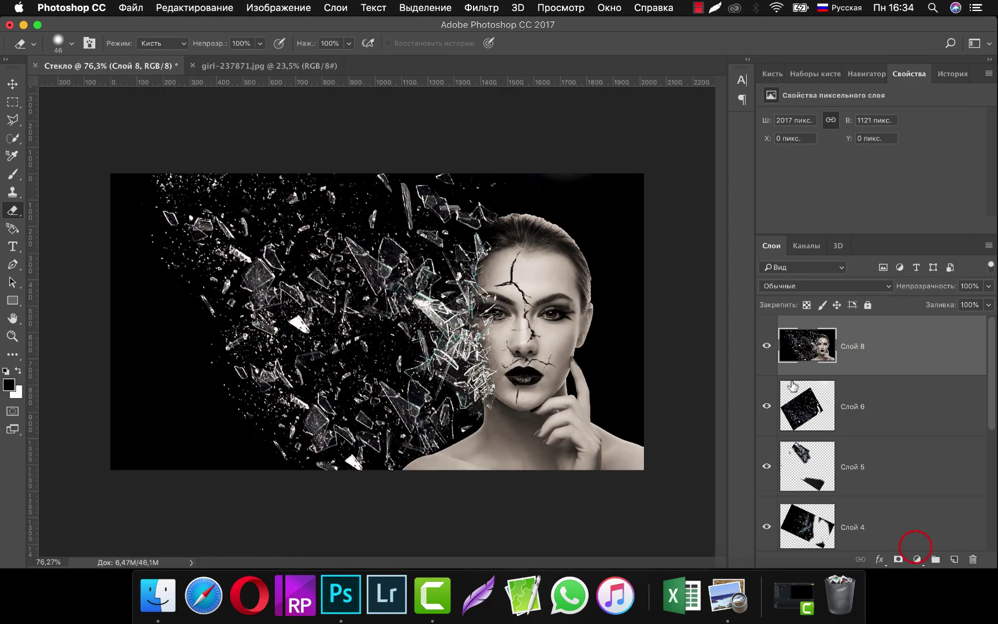
left_click(767, 344)
left_click(766, 345)
left_click(767, 345)
left_click(766, 345)
Step: Add a Цветовой баланс adjustment layer with midtones set to +8, 0, -13
left_click(916, 559)
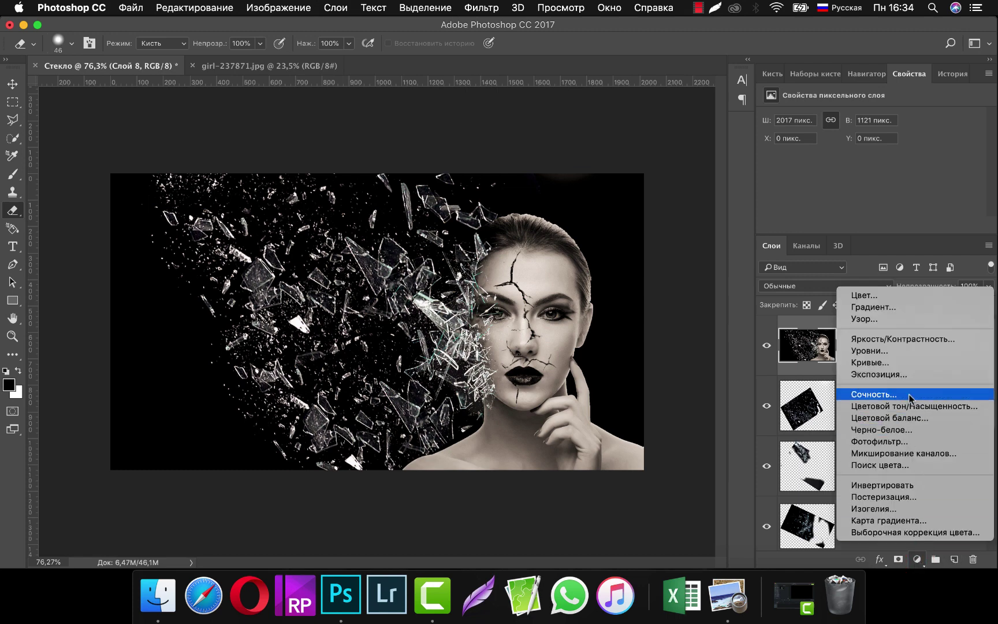
left_click(904, 417)
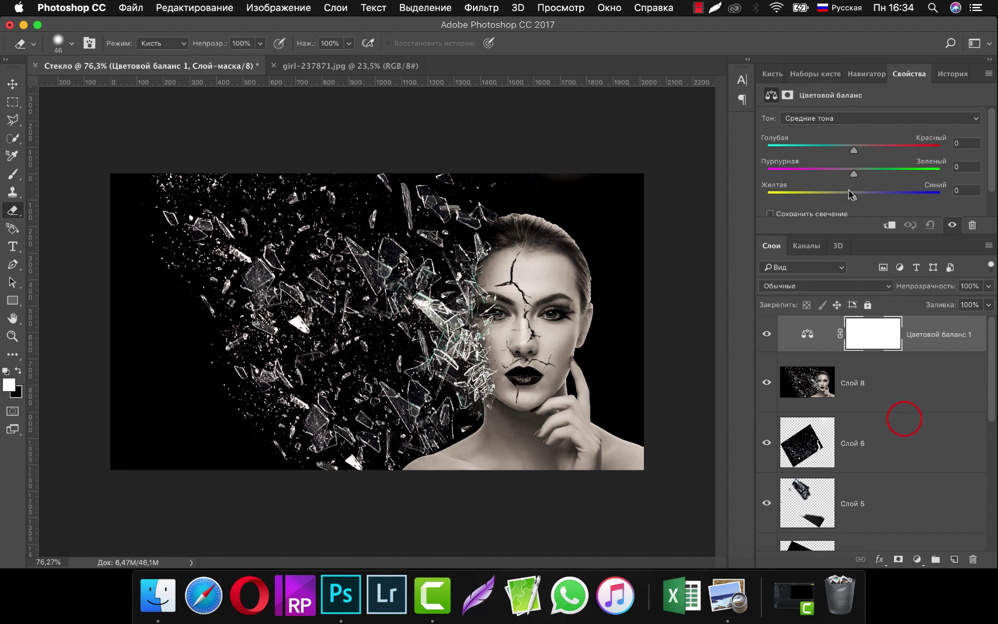
mouse_move(854, 150)
left_mouse_down()
mouse_move(864, 151)
mouse_move(840, 202)
left_mouse_up()
left_click_drag(851, 174, 853, 173)
left_click_drag(867, 151, 865, 152)
left_click_drag(862, 151, 859, 152)
left_click_drag(840, 198, 841, 198)
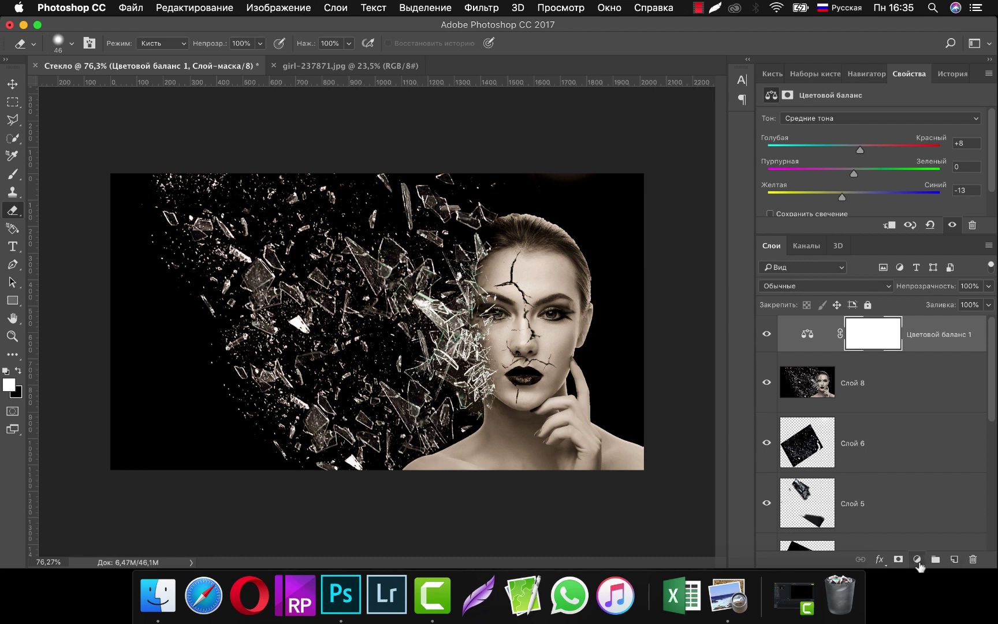
left_click(917, 559)
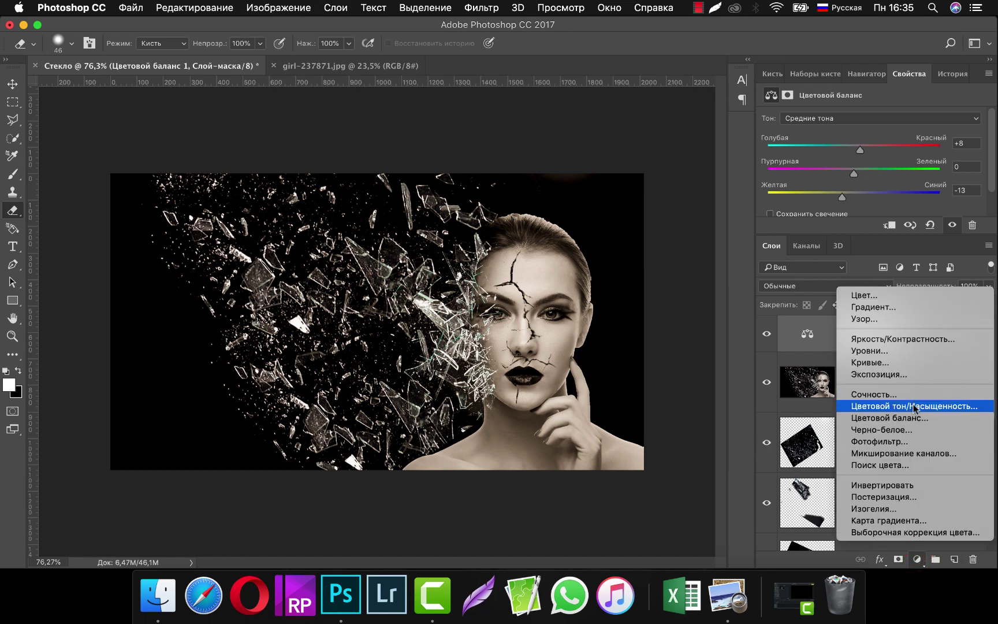
Step: Add a Цветовой тон/Насыщенность adjustment layer with Saturation -31 and Lightness -18
left_click(913, 407)
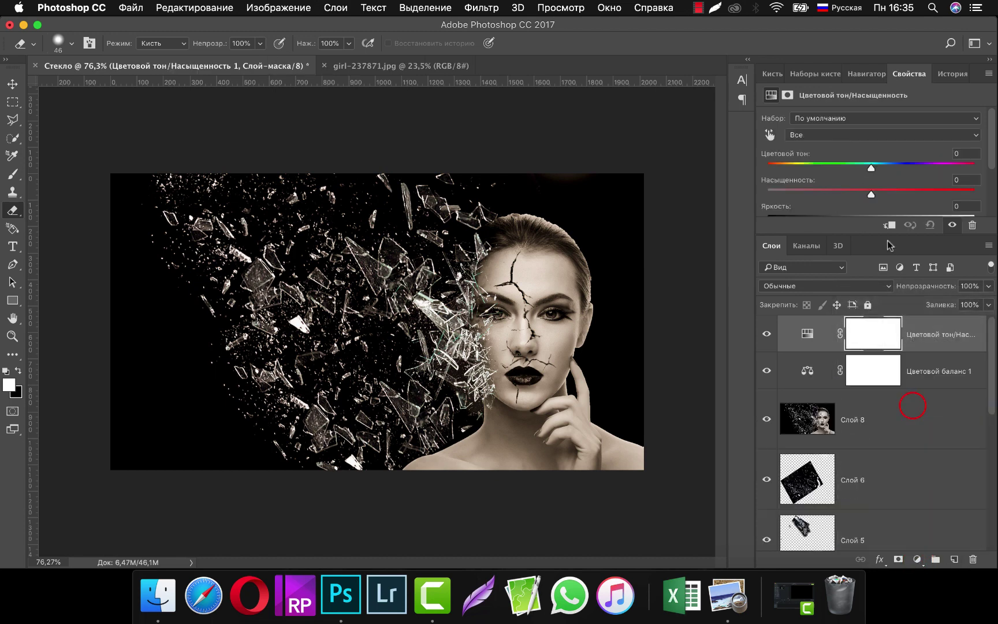
left_click_drag(869, 194, 847, 199)
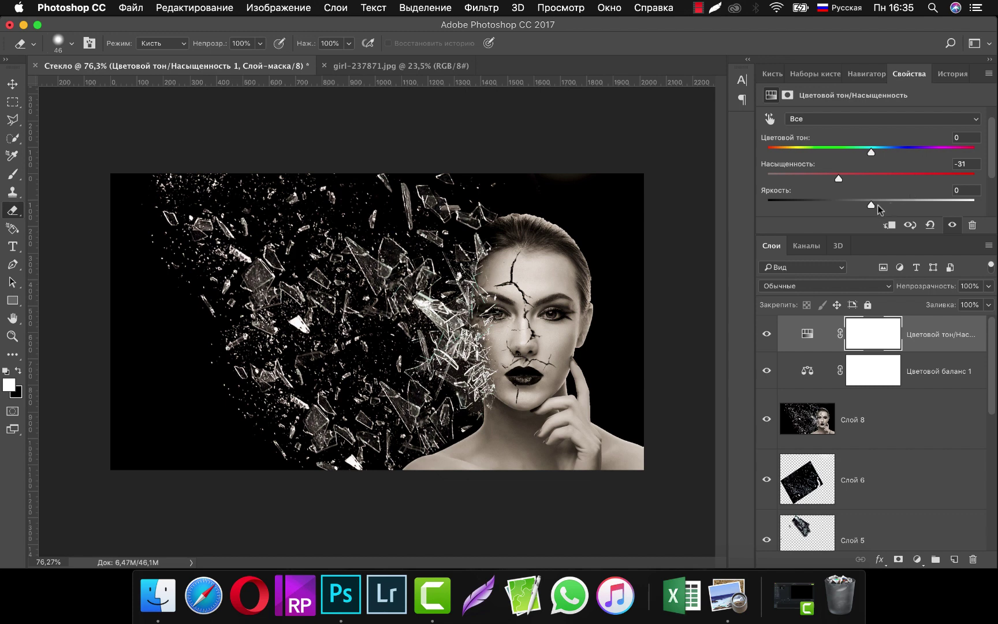
left_click_drag(870, 205, 851, 208)
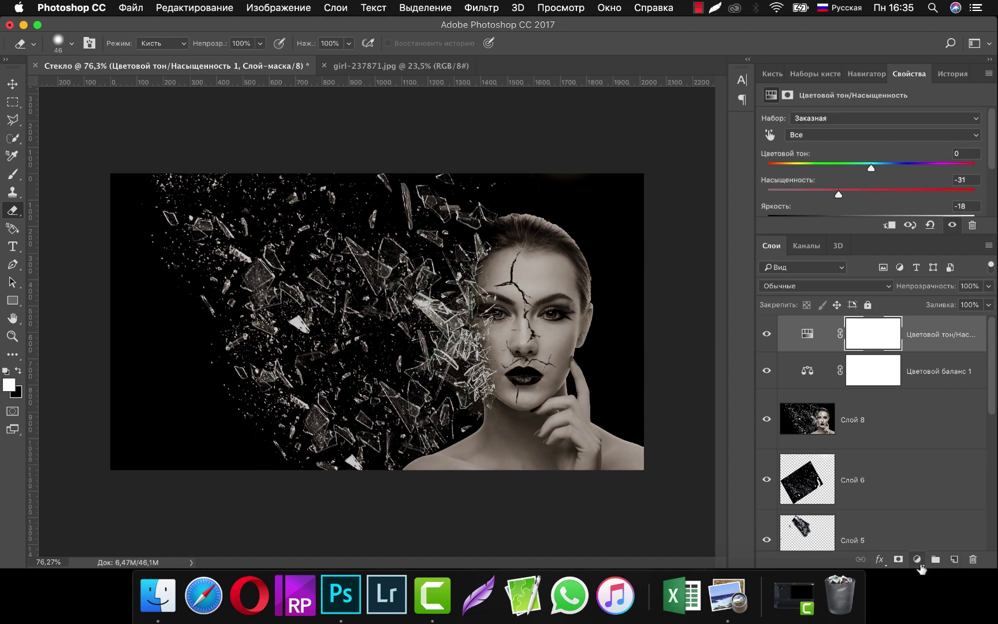
left_click(917, 559)
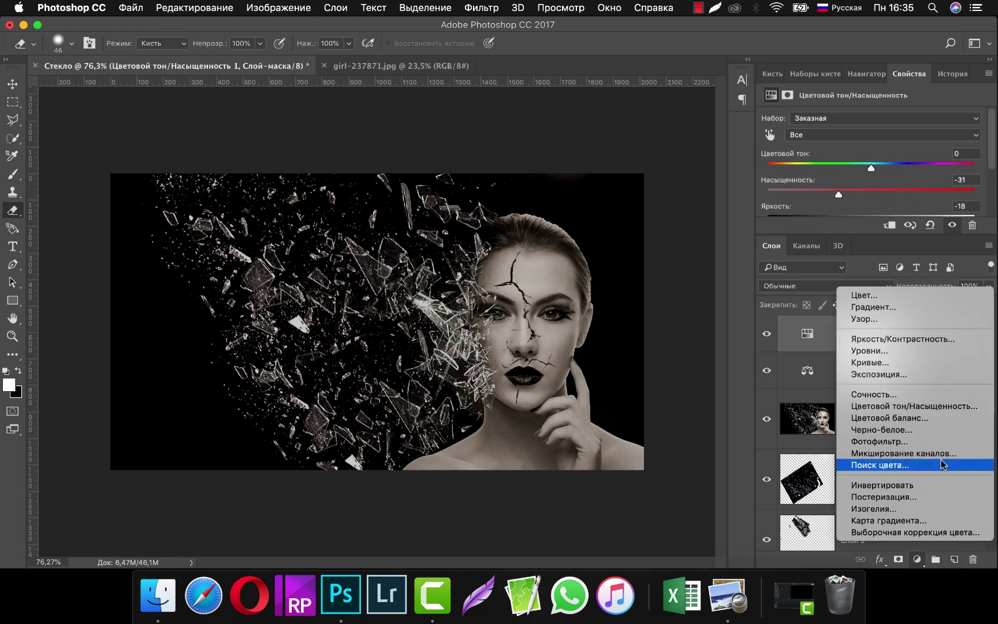
Step: Add a Кривые 1 Curves layer with the RGB curve's white point pulled down
left_click(905, 362)
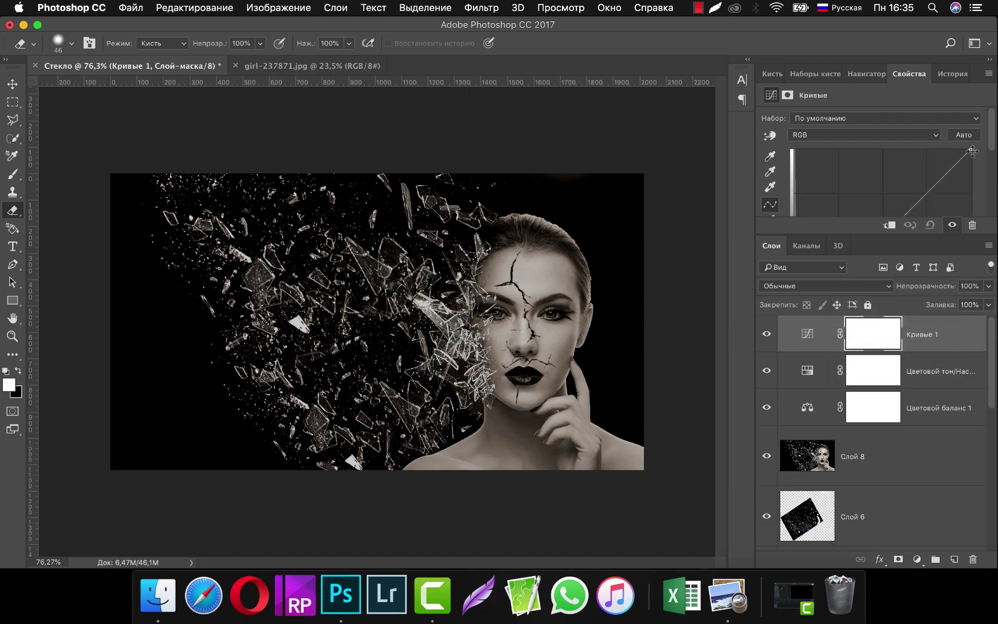
left_click_drag(971, 151, 985, 169)
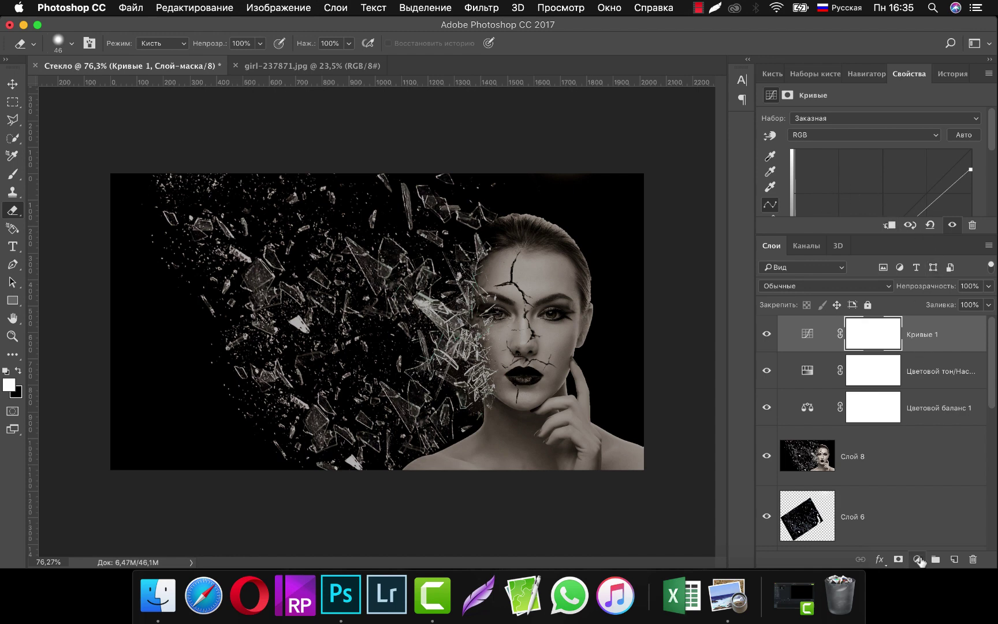
left_click(918, 559)
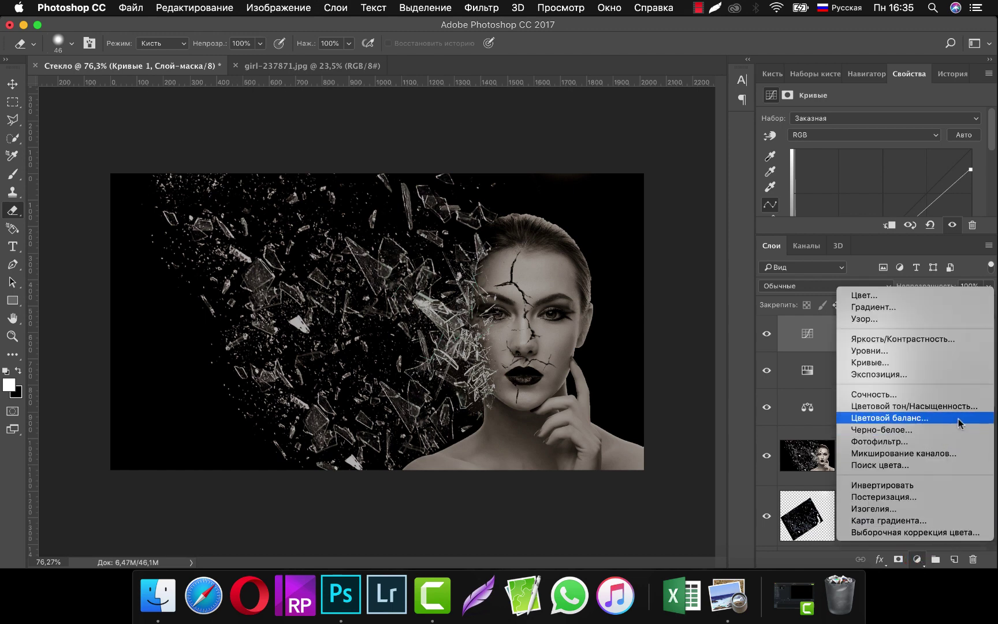
Step: Create a Photo Filter layer with custom orange d58900 at 20% density
left_click(902, 442)
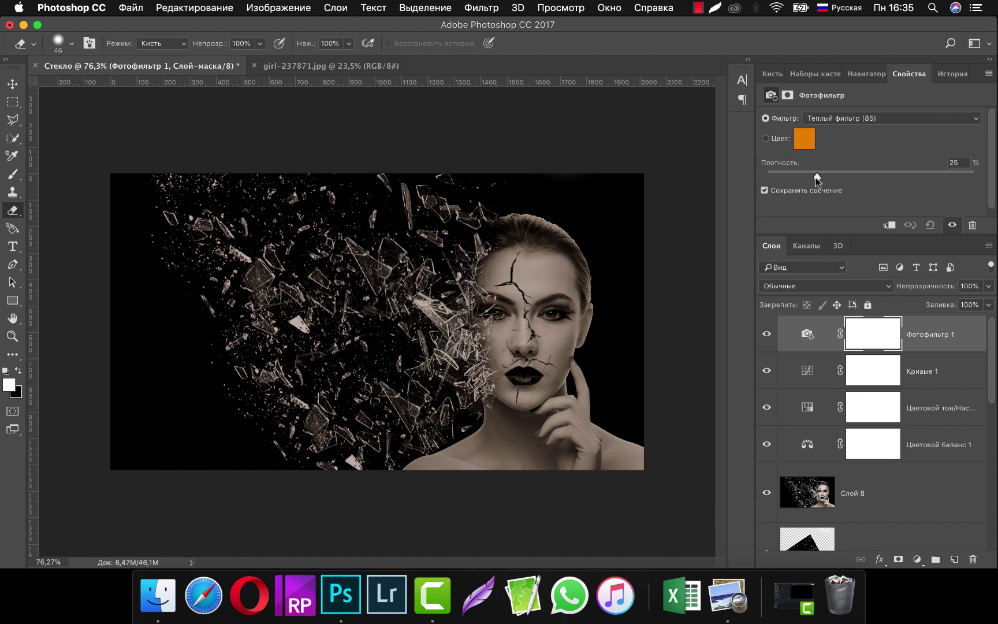
left_click_drag(817, 178, 814, 177)
left_click(805, 138)
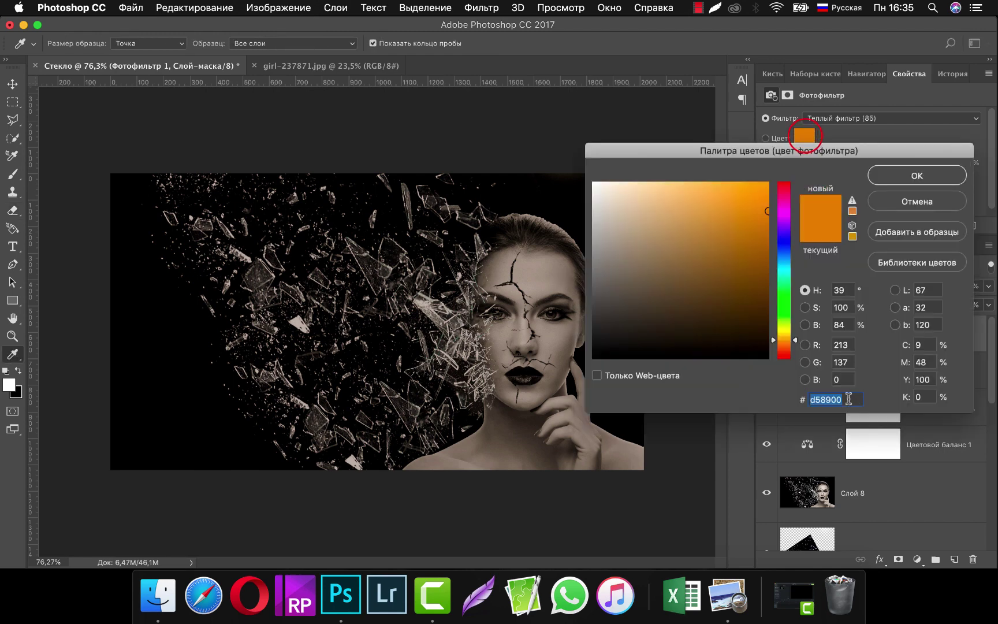
left_click(855, 398)
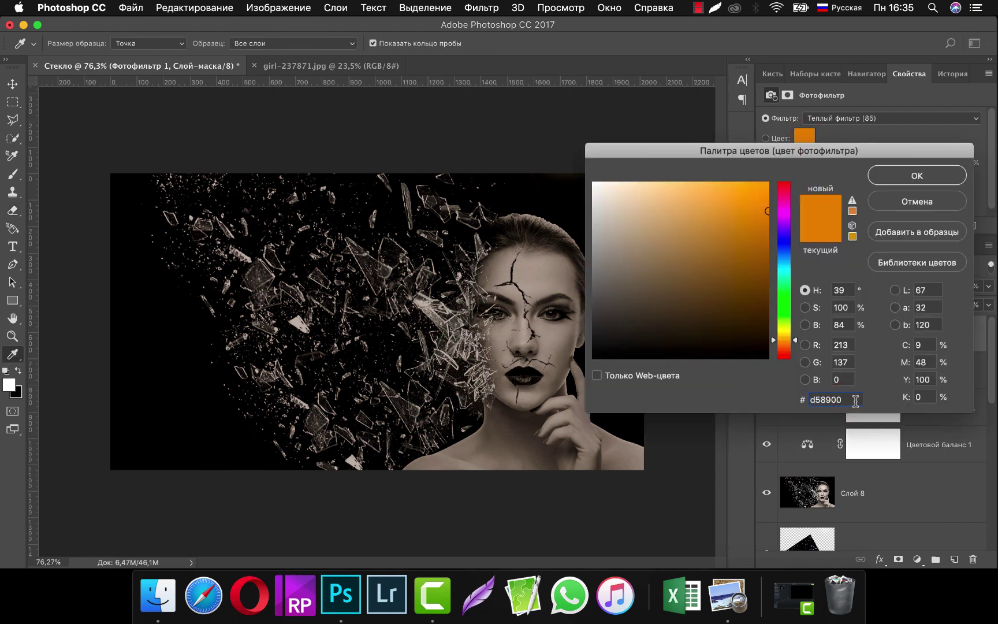
left_click(916, 177)
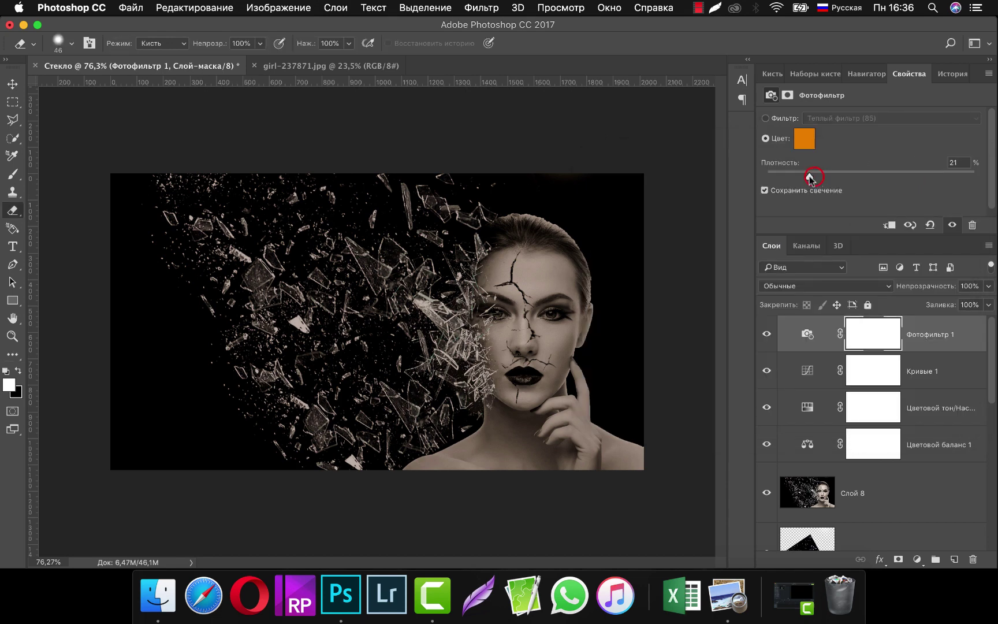
left_click_drag(809, 178, 799, 177)
left_click_drag(804, 180, 806, 181)
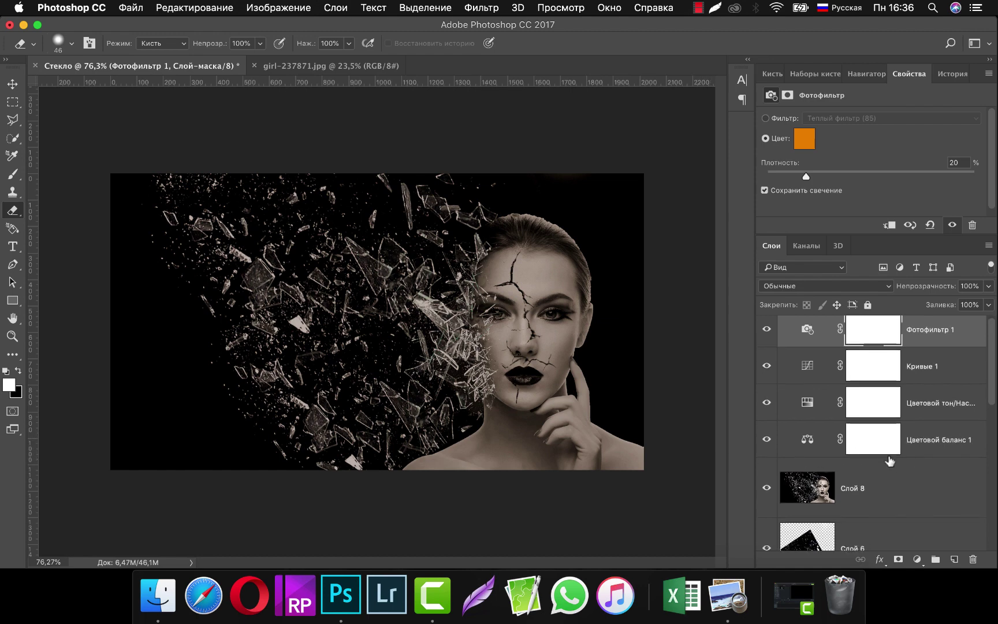
scroll(889, 462, "down", 2)
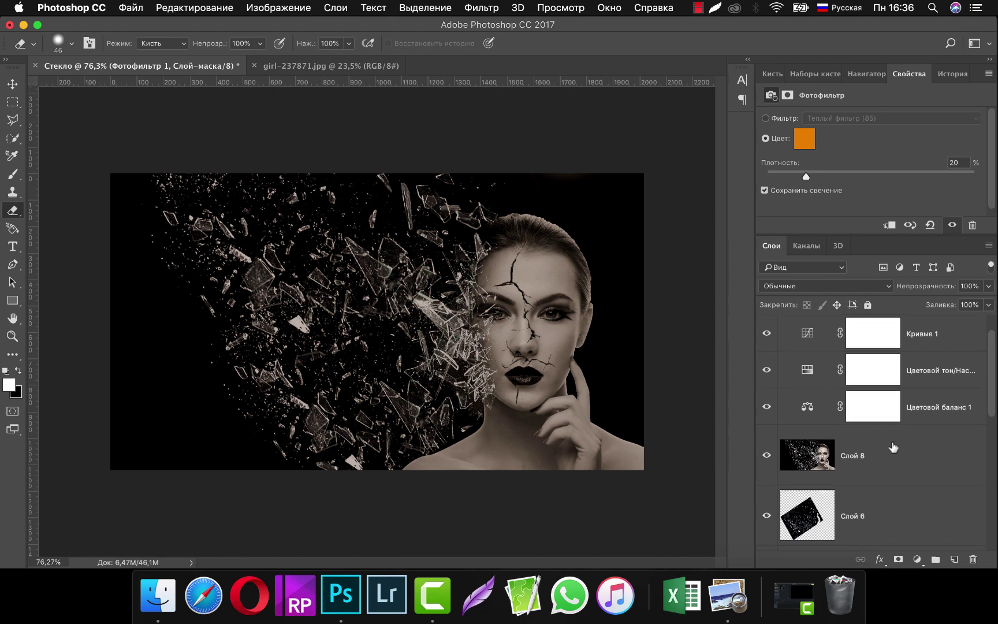
scroll(894, 450, "down", 1)
scroll(894, 450, "up", 3)
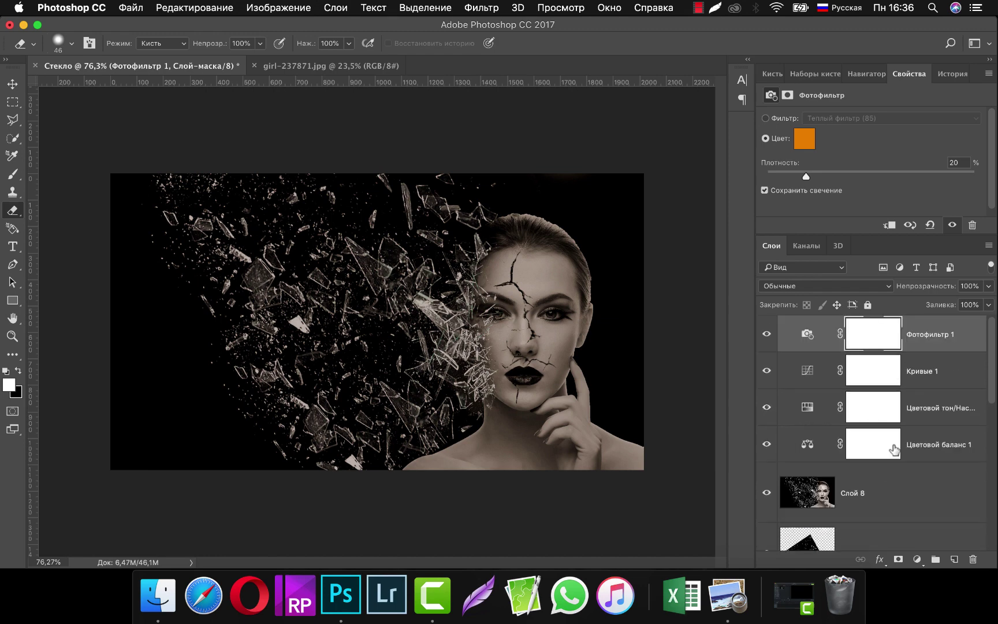
Step: Save a copy as a JPEG at best quality
left_click(129, 8)
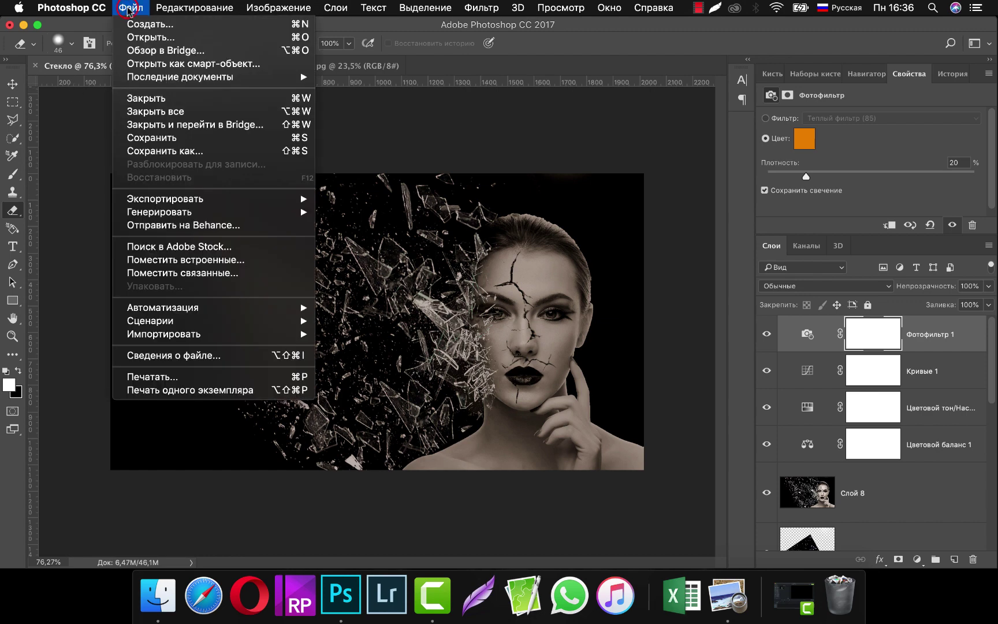
left_click(169, 151)
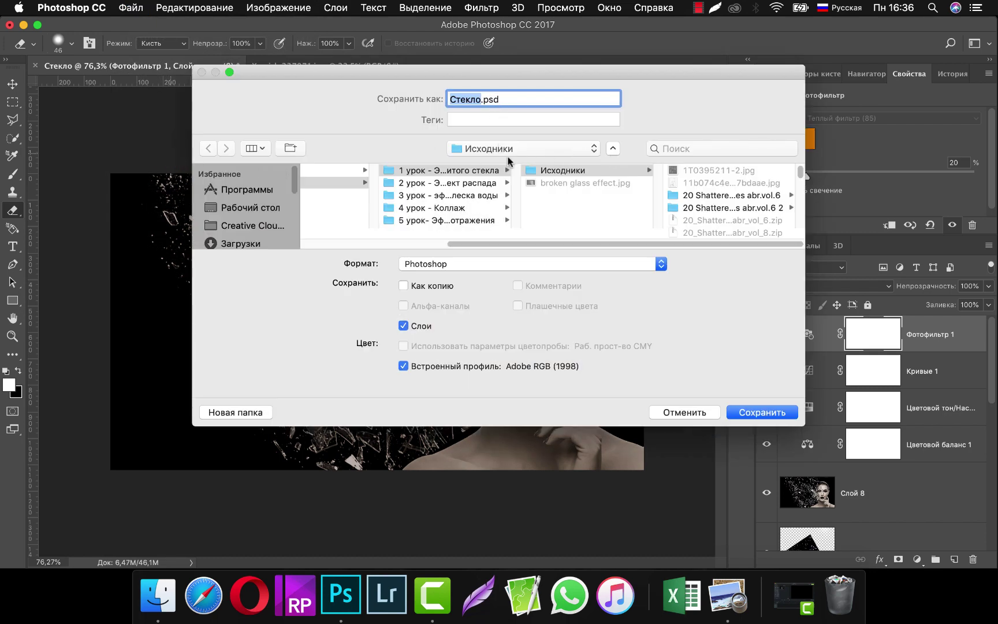
left_click(461, 266)
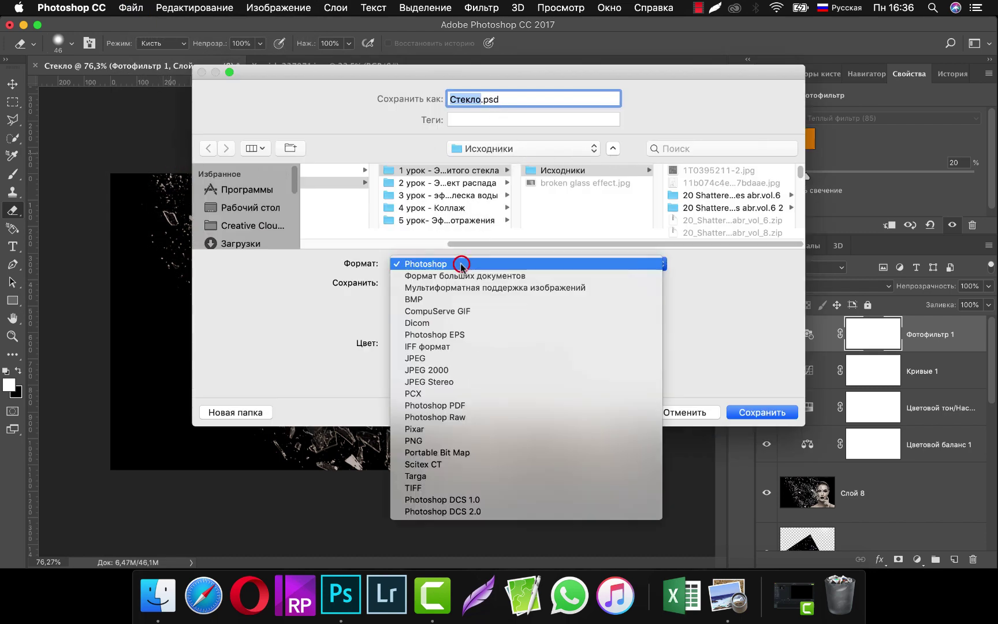
left_click(445, 360)
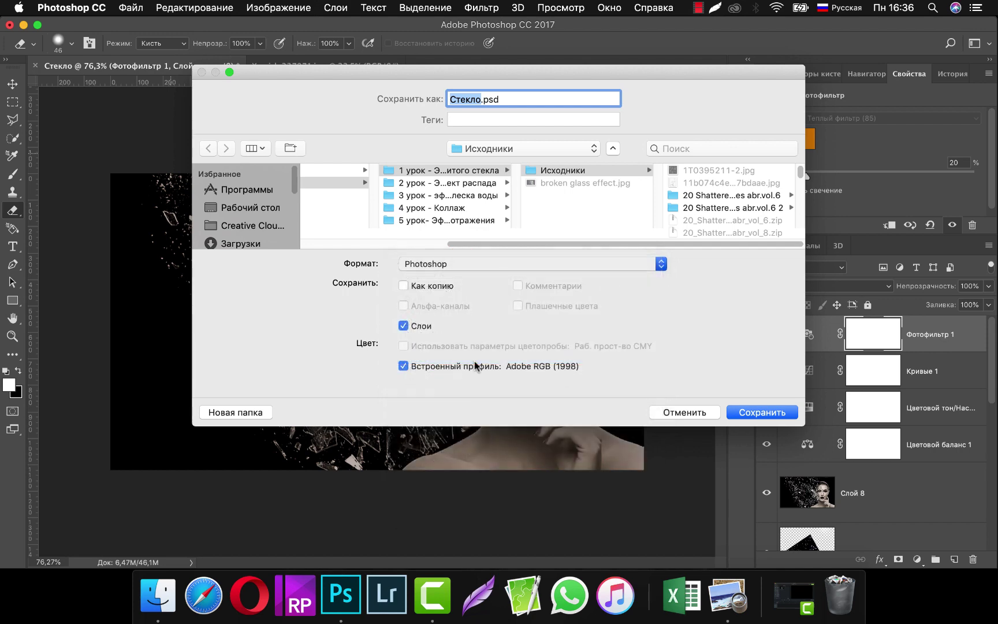
left_click(743, 410)
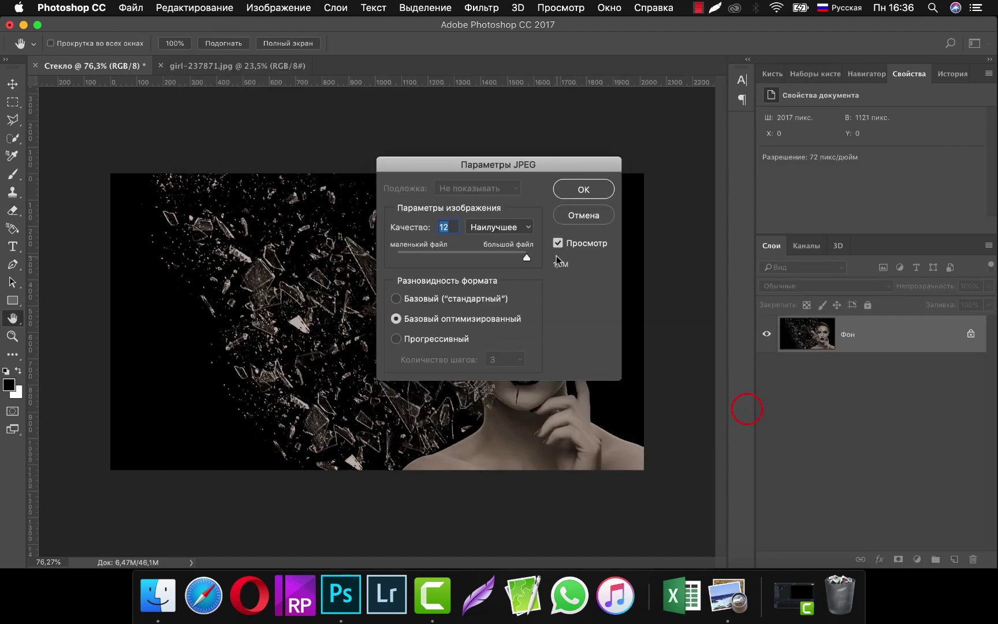
left_click(582, 190)
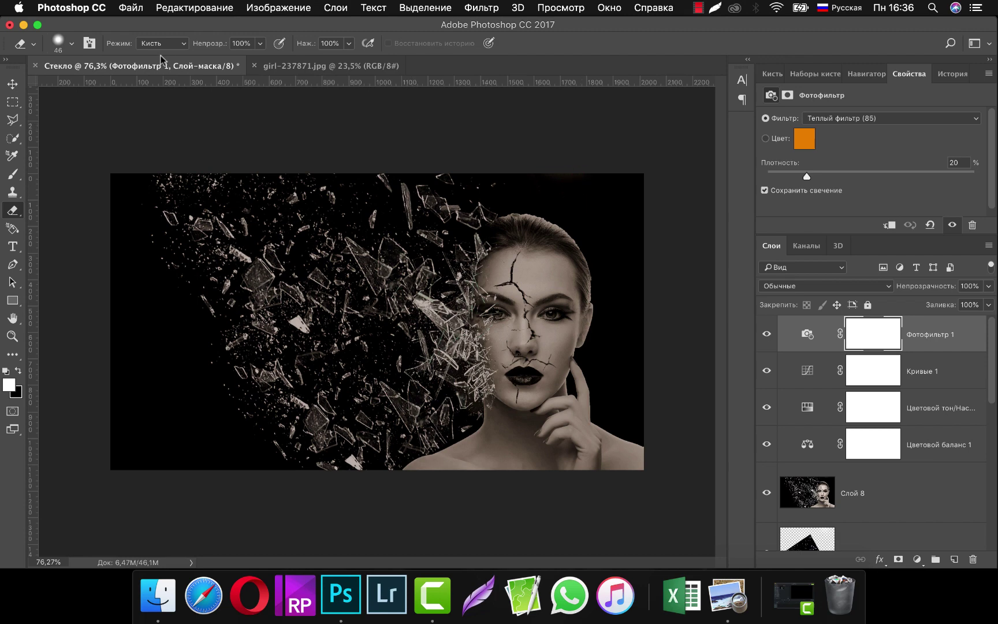
Step: Save the layered document as Стекло.psd with maximum compatibility
left_click(133, 8)
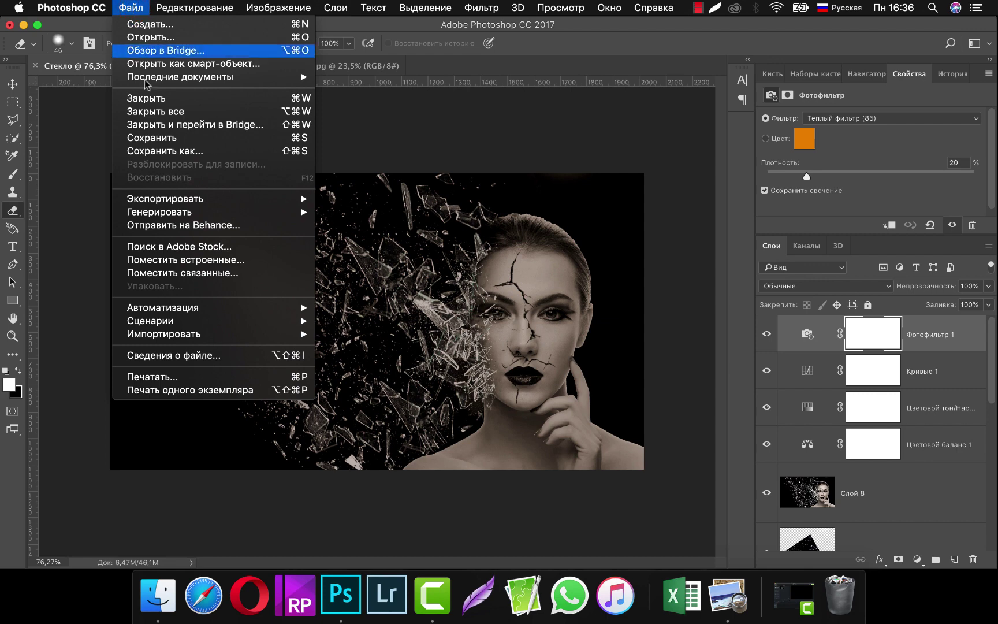
left_click(162, 152)
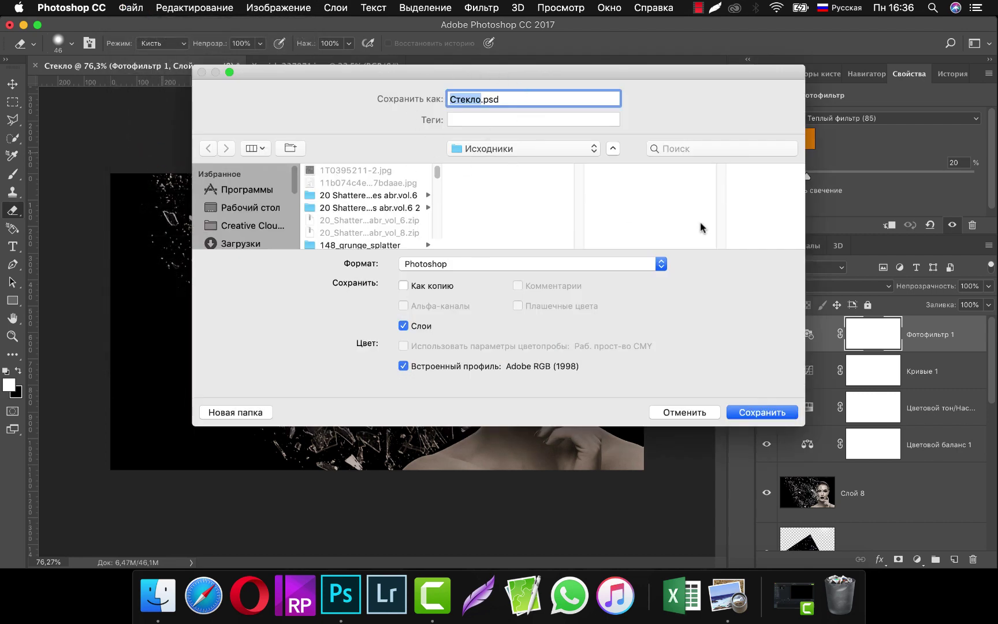
left_click(760, 413)
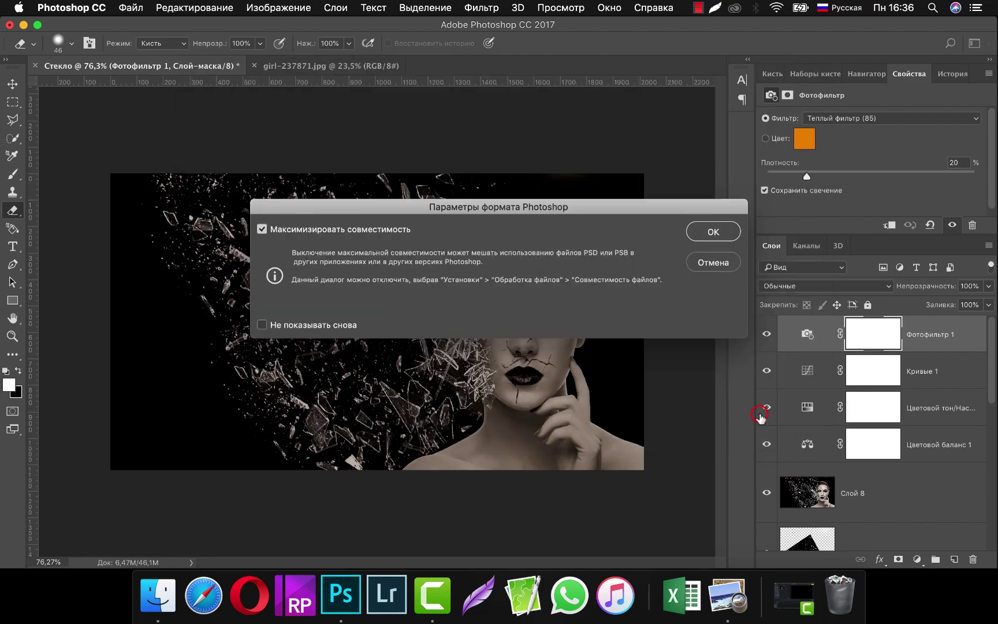
left_click(713, 231)
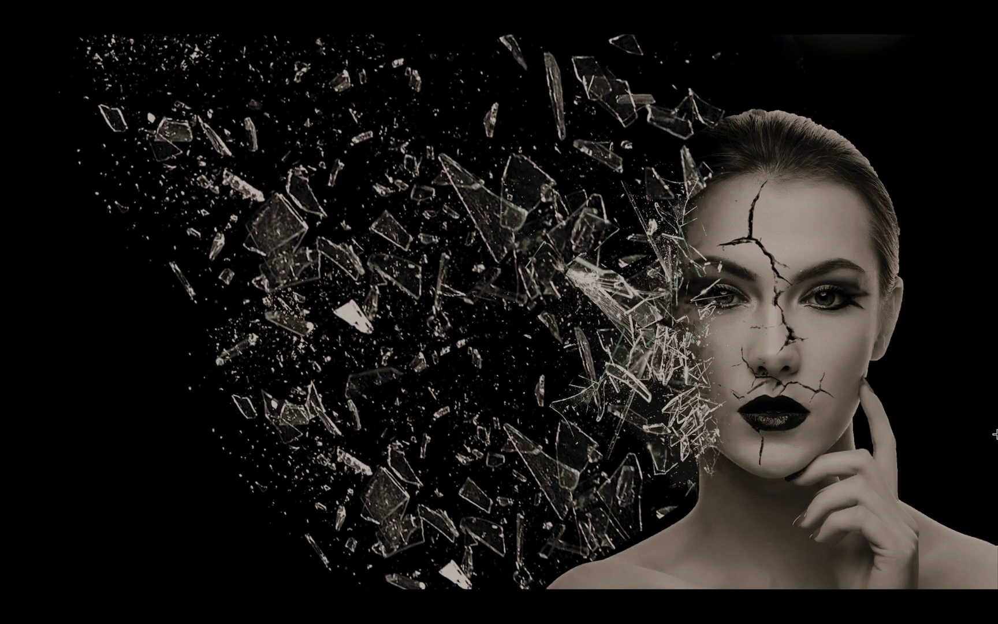